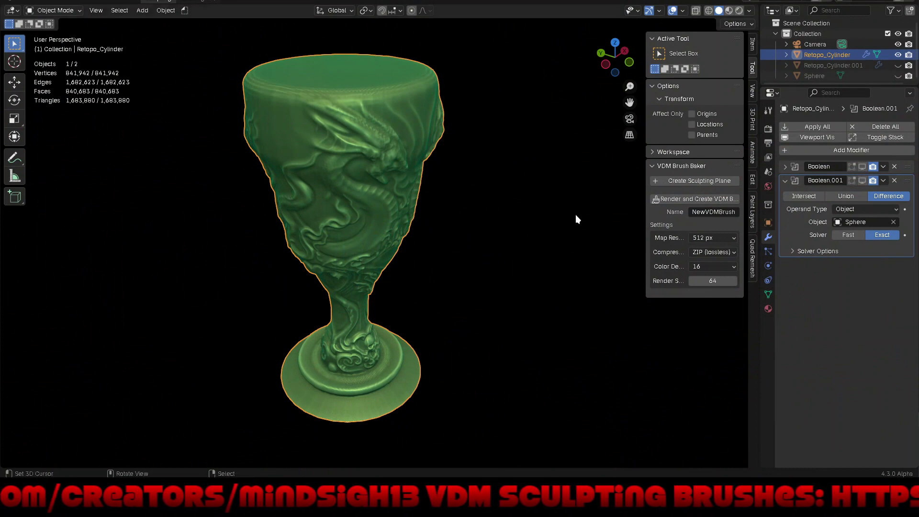
Orbit and zoom around the finished green goblet, ending close on its stem
mouse_move(569, 293)
middle_down()
mouse_move(483, 244)
mouse_move(447, 243)
mouse_move(380, 276)
mouse_move(261, 250)
mouse_move(153, 258)
mouse_move(126, 228)
mouse_move(238, 241)
mouse_move(501, 217)
mouse_move(554, 229)
mouse_move(488, 261)
mouse_move(533, 252)
mouse_move(523, 254)
middle_up()
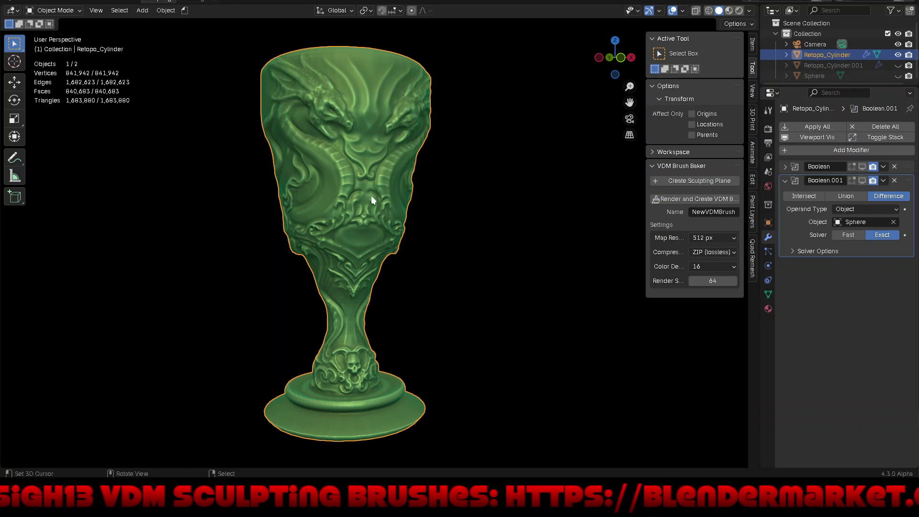
mouse_move(271, 303)
middle_down()
mouse_move(241, 314)
mouse_move(228, 306)
mouse_move(286, 305)
mouse_move(330, 320)
middle_up()
scroll(329, 320, up, 4)
mouse_move(354, 283)
middle_down()
mouse_move(375, 249)
mouse_move(402, 251)
mouse_move(434, 233)
mouse_move(400, 280)
middle_up()
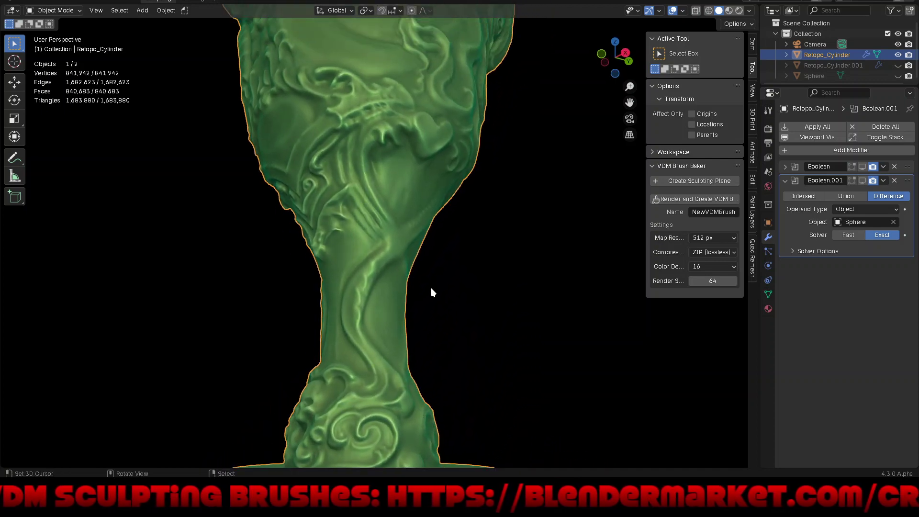
Switch to Sculpt Mode with the Draw Sharp brush and face the cup's oval cartouche
key(ctrl+Tab)
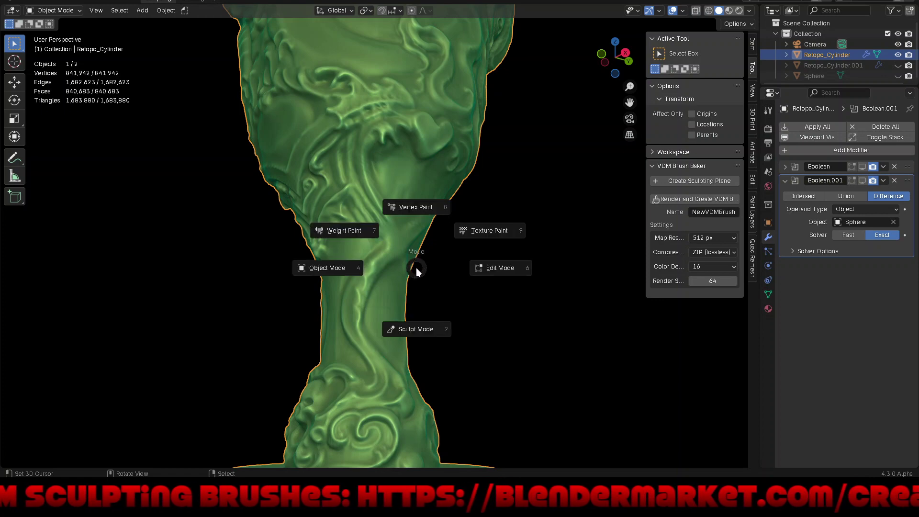
click(424, 334)
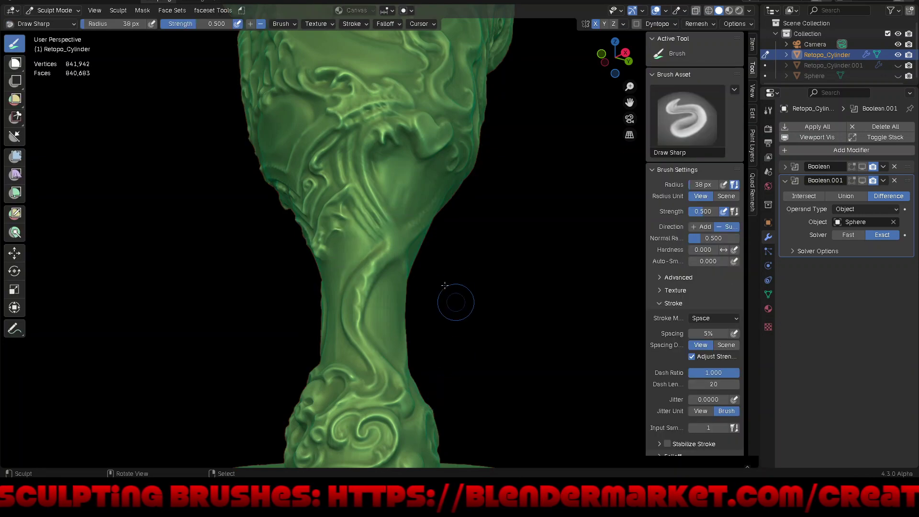
key(q)
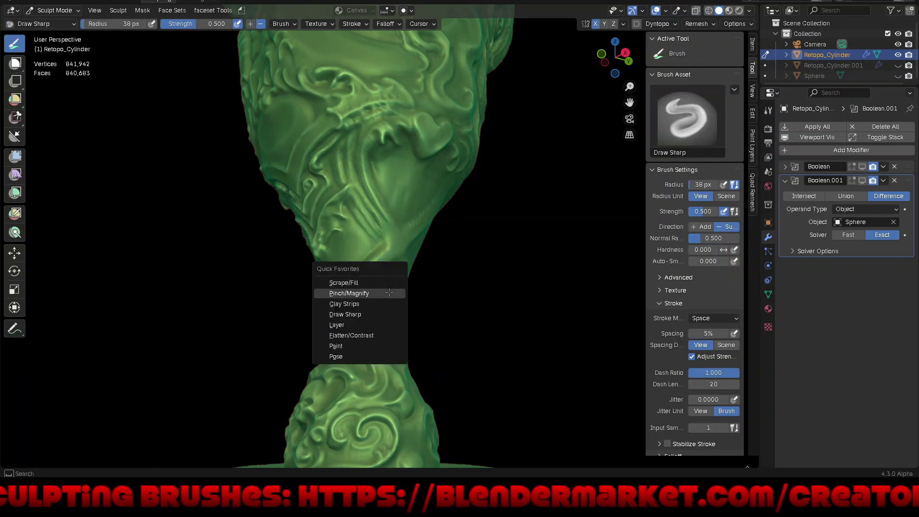
click(390, 314)
mouse_move(403, 300)
middle_down()
mouse_move(396, 256)
mouse_move(409, 237)
middle_up()
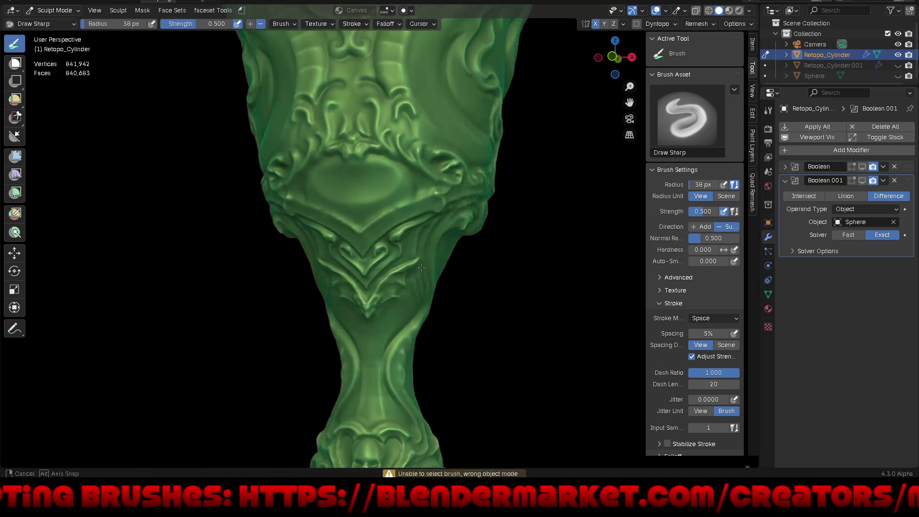
mouse_move(417, 205)
ctrl+middle_down()
mouse_move(433, 175)
mouse_move(445, 191)
mouse_move(467, 178)
ctrl+middle_up()
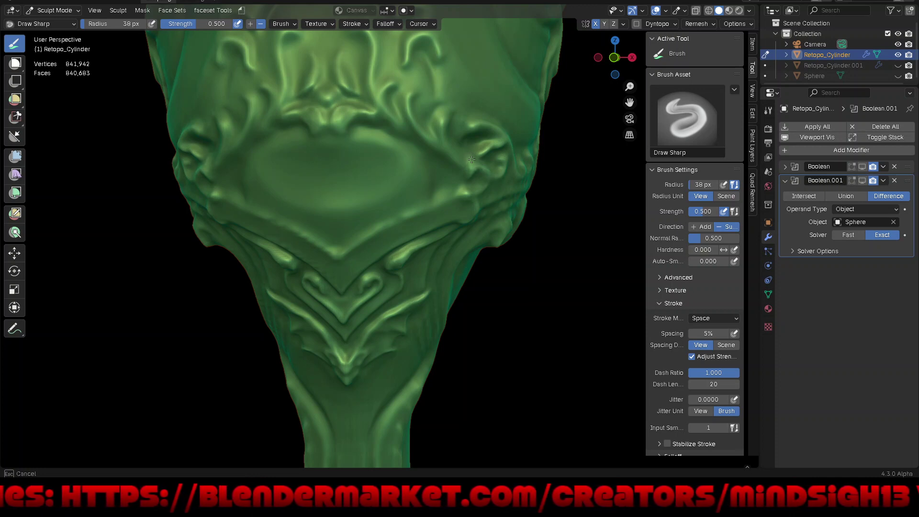
Sharpen the curled ornament at the cartouche's right end with several Draw Sharp strokes
mouse_move(470, 161)
mouse_down()
mouse_move(469, 180)
mouse_move(476, 174)
mouse_up()
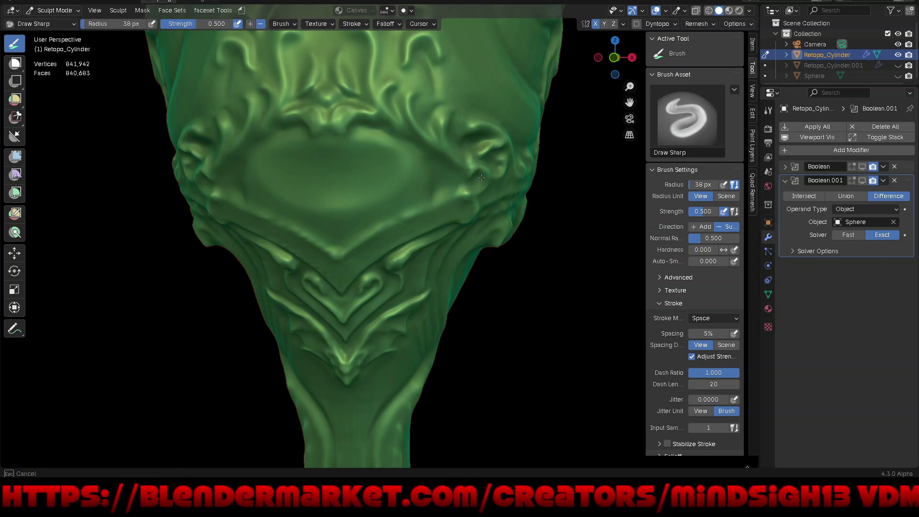
middle_drag(479, 185, 484, 168)
scroll(488, 156, up, 4)
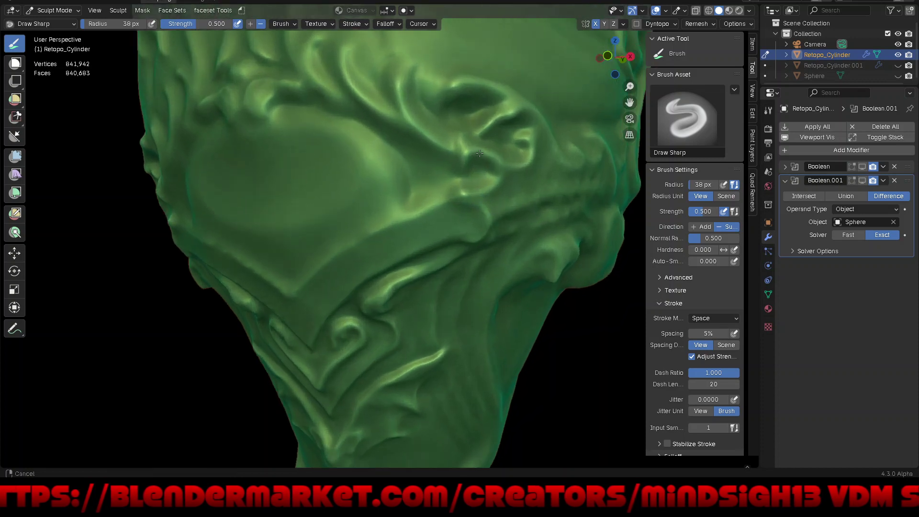
mouse_move(488, 155)
mouse_down()
mouse_move(506, 159)
mouse_move(477, 193)
mouse_up()
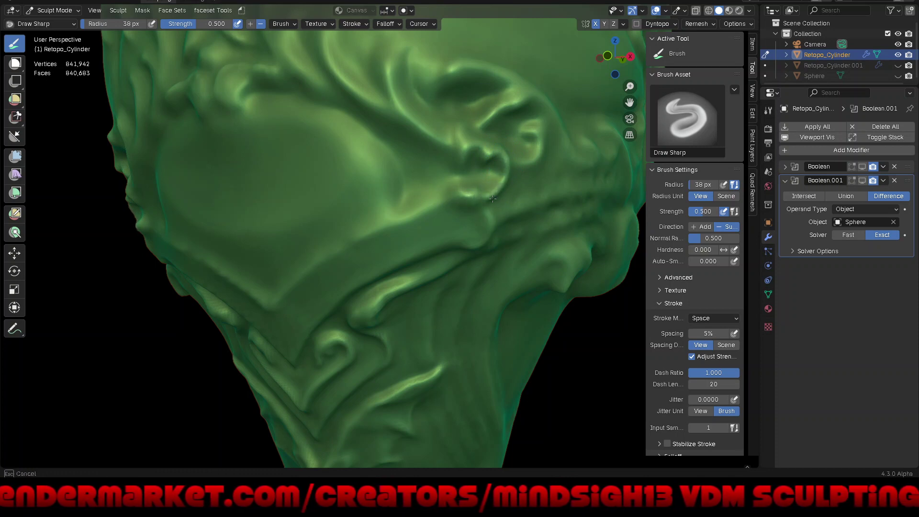
mouse_move(502, 192)
mouse_down()
mouse_move(491, 196)
mouse_move(493, 179)
mouse_up()
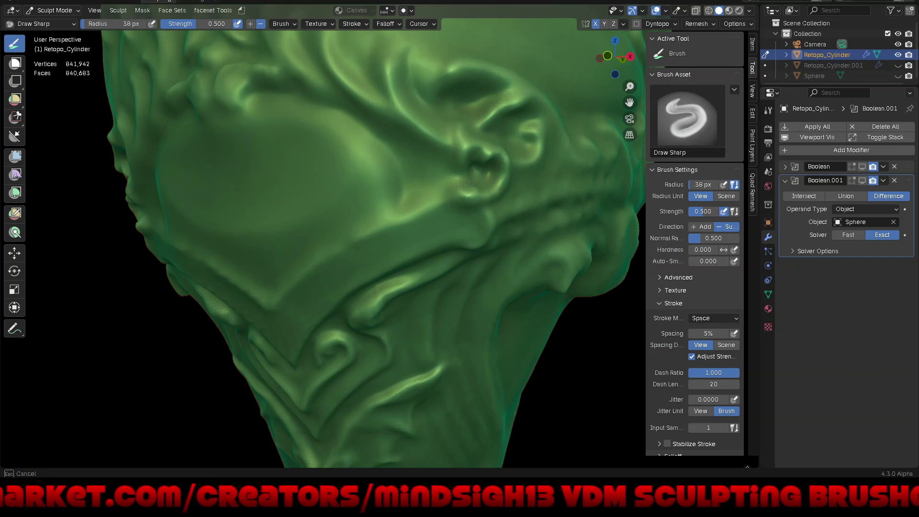
drag(455, 184, 510, 178)
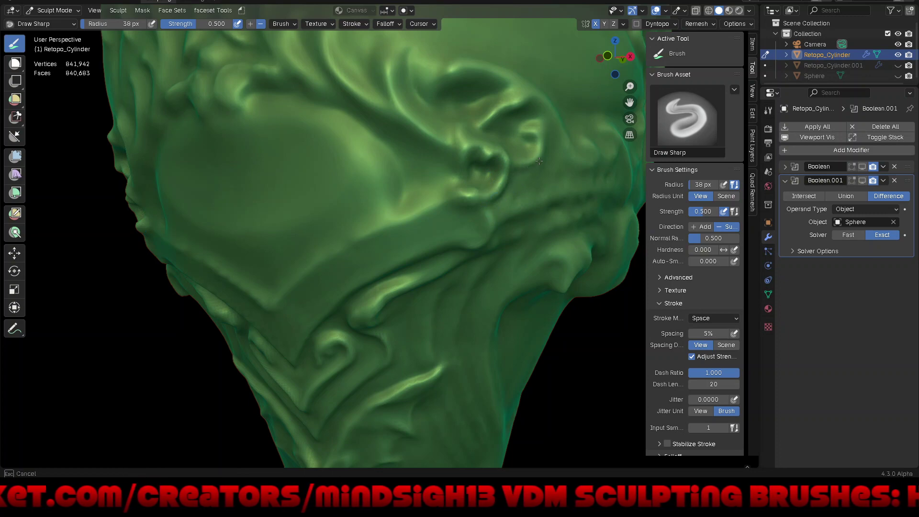
drag(539, 161, 493, 158)
scroll(502, 205, down, 3)
scroll(457, 198, down, 3)
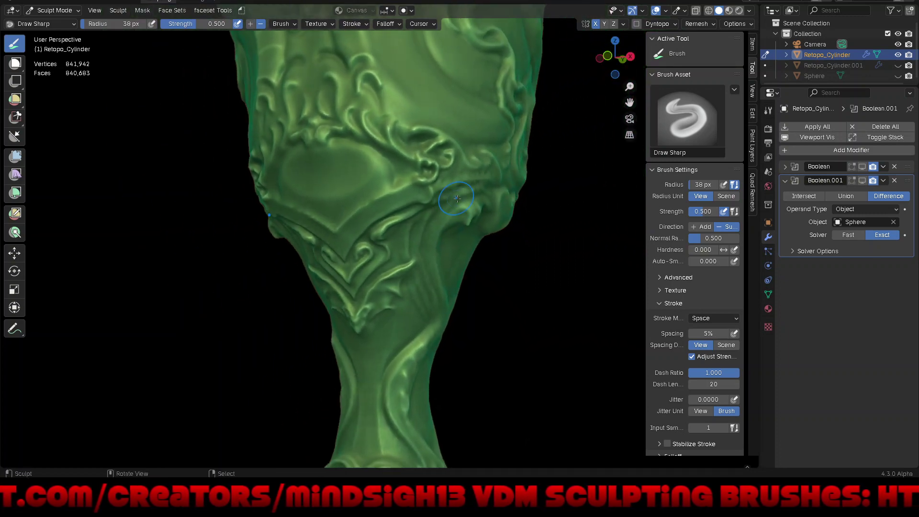
Maximise the 3D viewport to fill the window and reframe the goblet
key(ctrl+alt+space)
scroll(495, 156, up, 3)
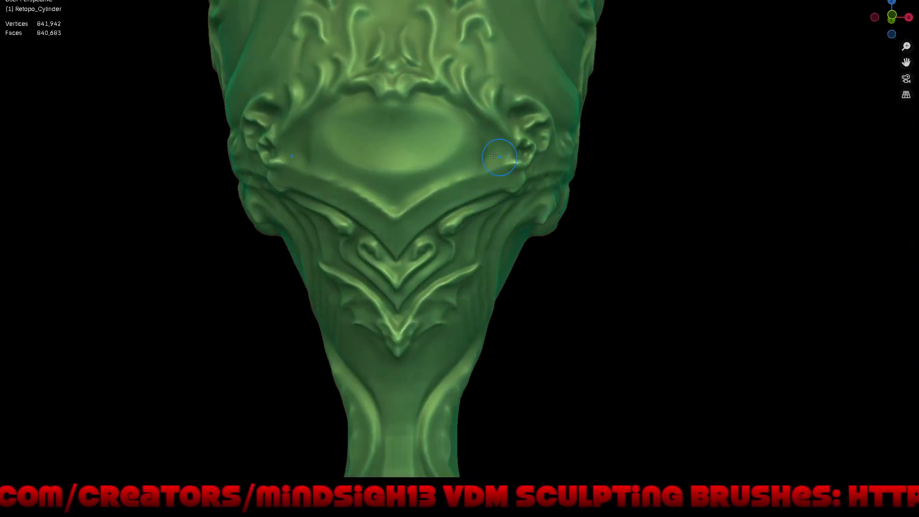
scroll(495, 155, down, 3)
mouse_move(529, 230)
middle_down()
mouse_move(490, 213)
mouse_move(499, 180)
middle_up()
scroll(499, 181, up, 2)
scroll(542, 152, up, 2)
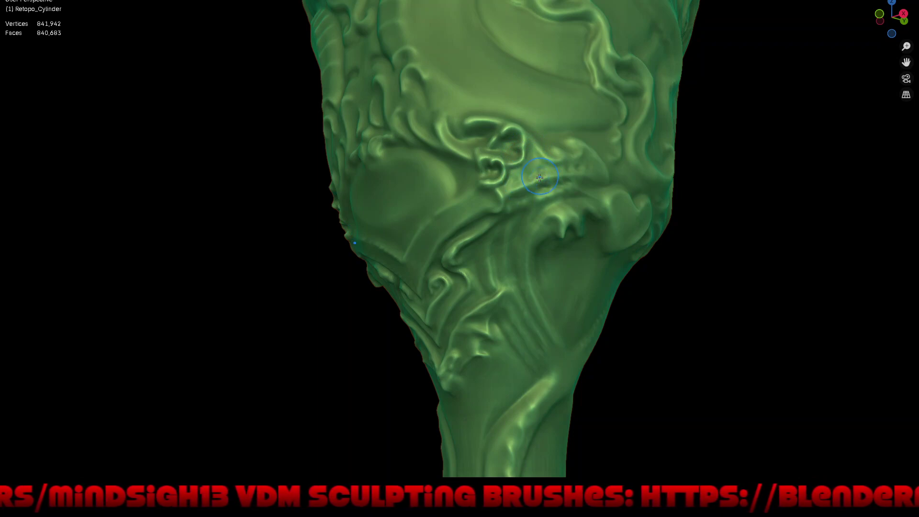
Carve grooves along the ridge and a notch below the curl, then orbit toward the heart
drag(505, 197, 565, 167)
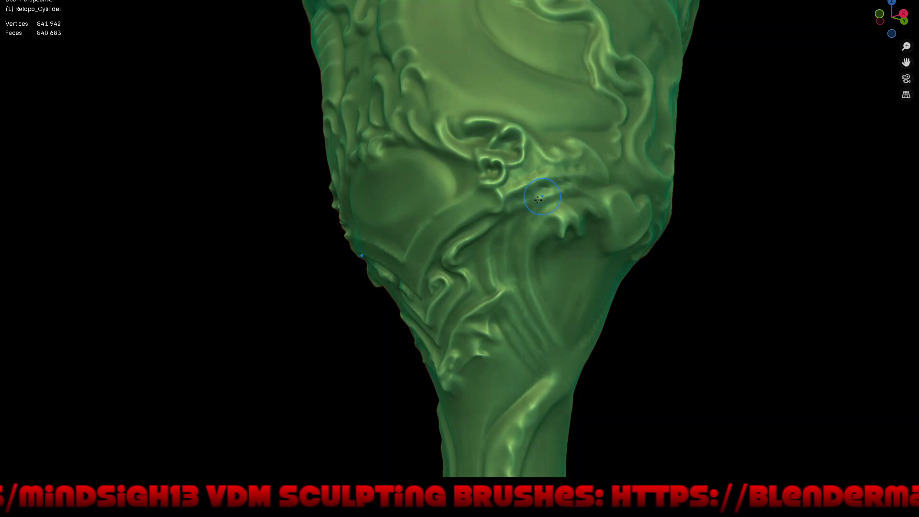
drag(534, 199, 513, 215)
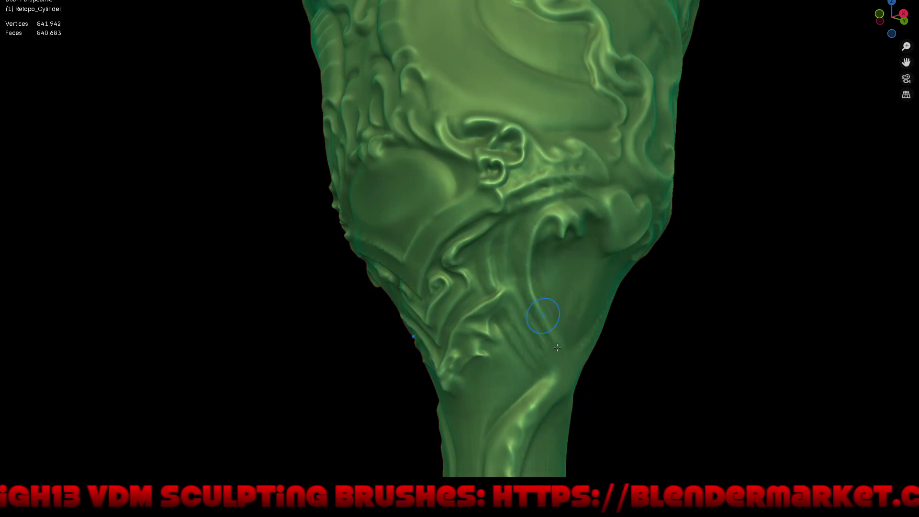
drag(566, 221, 565, 224)
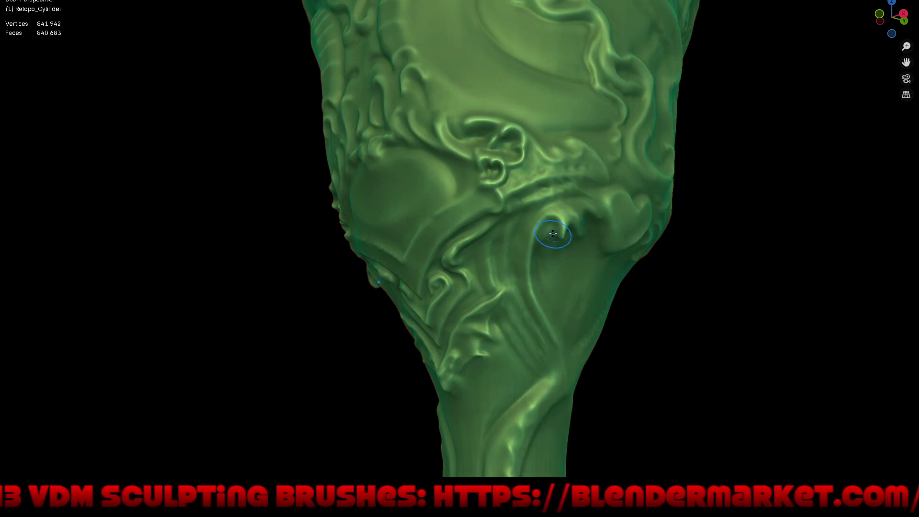
middle_drag(572, 284, 544, 221)
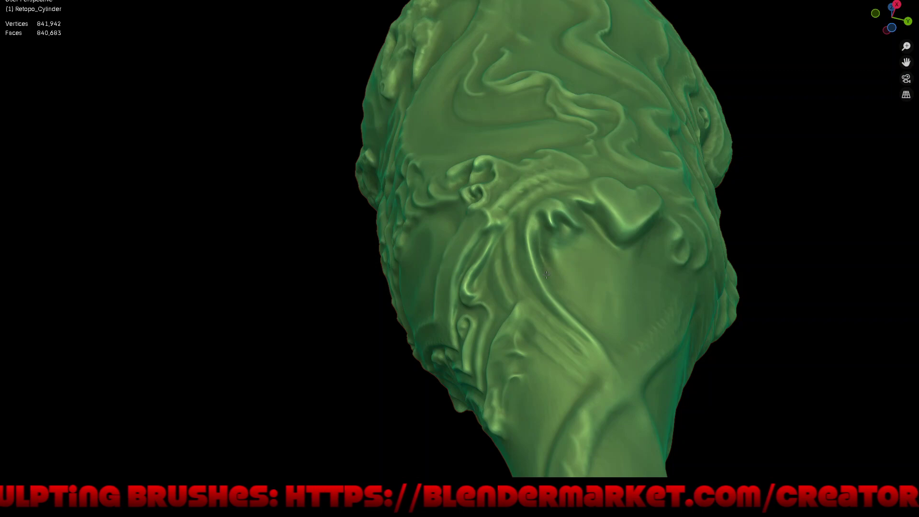
middle_drag(572, 314, 571, 273)
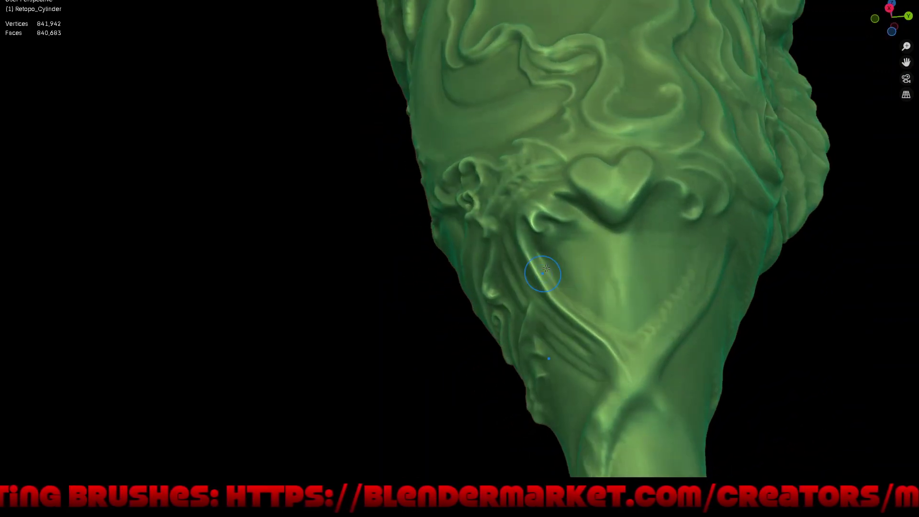
mouse_move(549, 273)
middle_down()
mouse_move(564, 258)
mouse_move(556, 300)
middle_up()
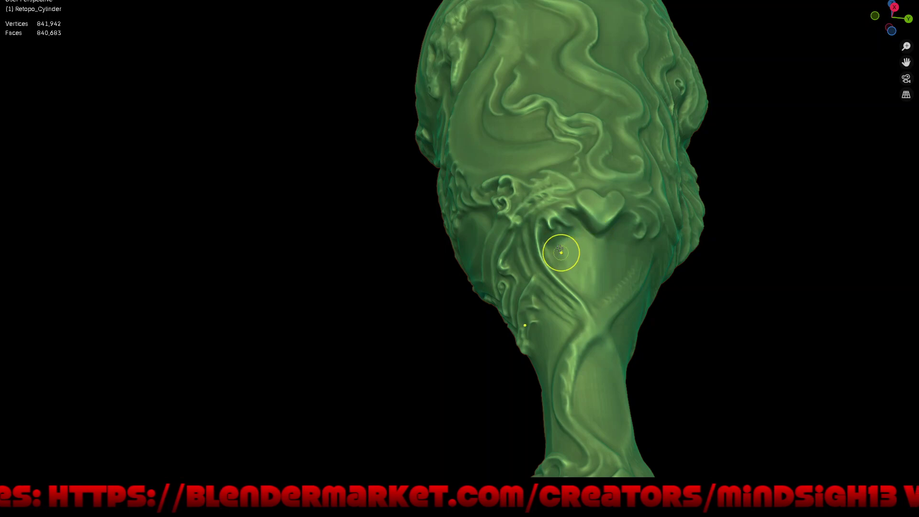
Zoom in from above and stamp a small forked relief beside the heart shape
scroll(558, 252, up, 2)
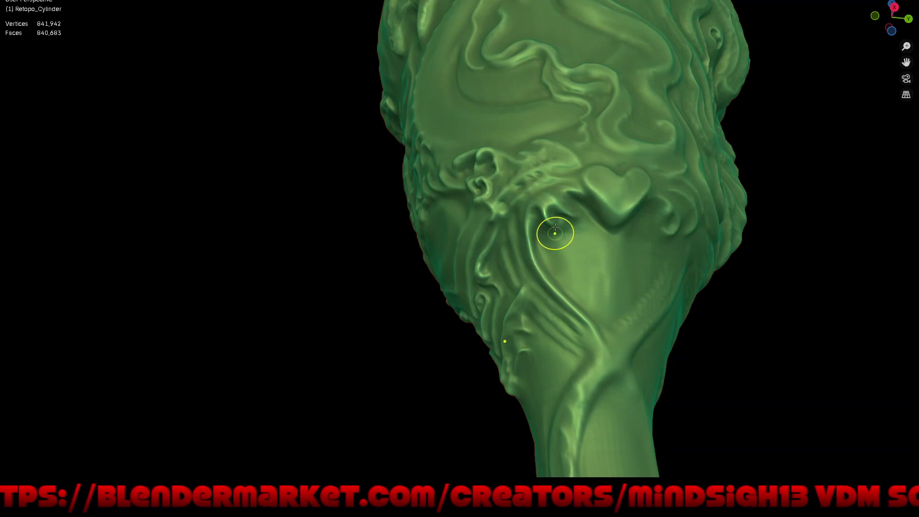
scroll(560, 233, up, 1)
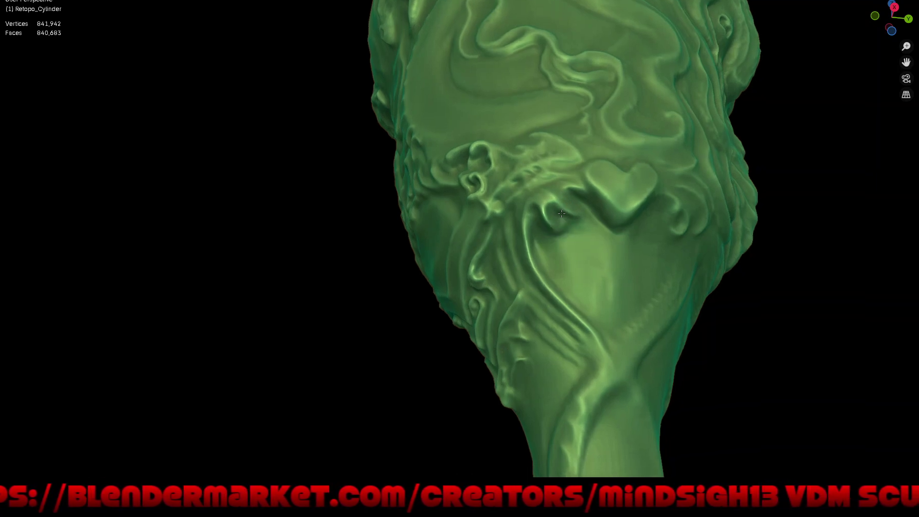
scroll(561, 225, up, 2)
scroll(561, 216, up, 1)
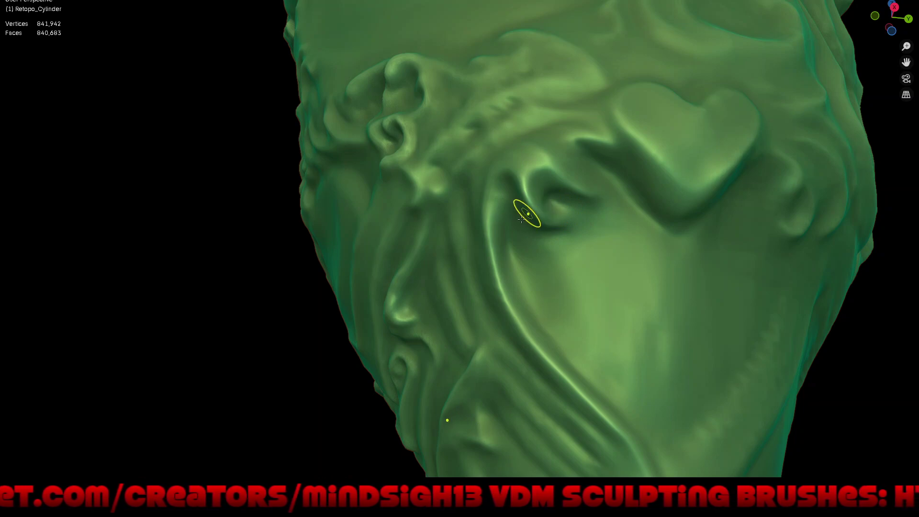
mouse_move(530, 246)
middle_down()
mouse_move(540, 308)
mouse_move(589, 301)
mouse_move(525, 215)
middle_up()
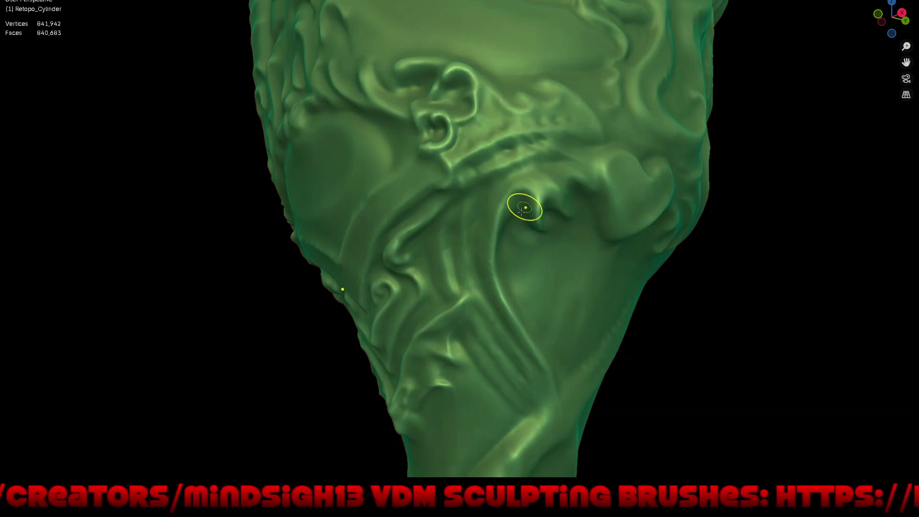
drag(522, 211, 520, 206)
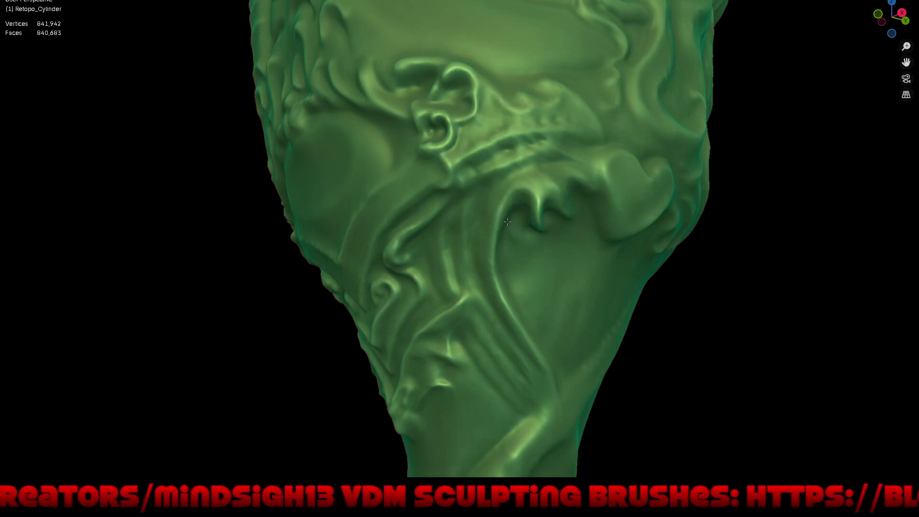
mouse_move(511, 220)
mouse_down()
mouse_move(577, 197)
mouse_move(584, 201)
mouse_move(574, 217)
mouse_up()
drag(529, 244, 516, 240)
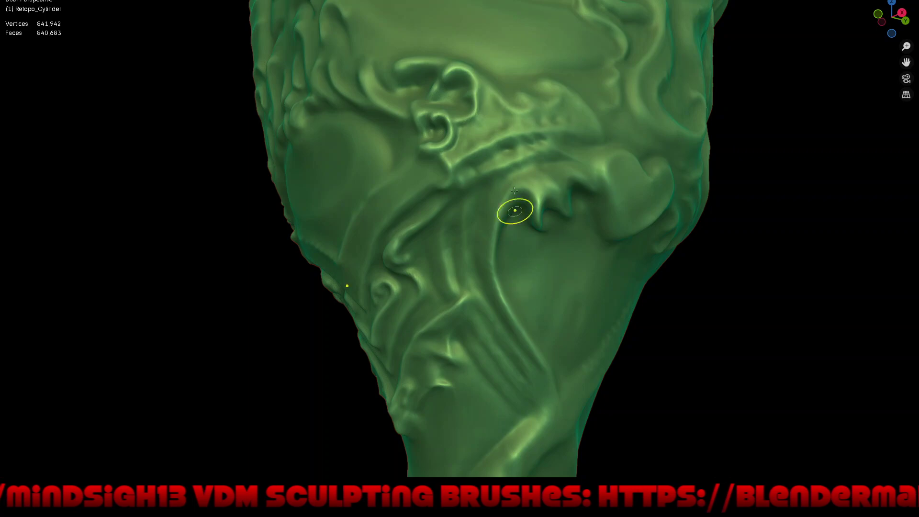
Orbit to the side and reshape the spiral curl beside the heart
scroll(550, 268, down, 4)
mouse_move(573, 266)
middle_down()
mouse_move(545, 241)
mouse_move(506, 246)
middle_up()
scroll(507, 206, up, 4)
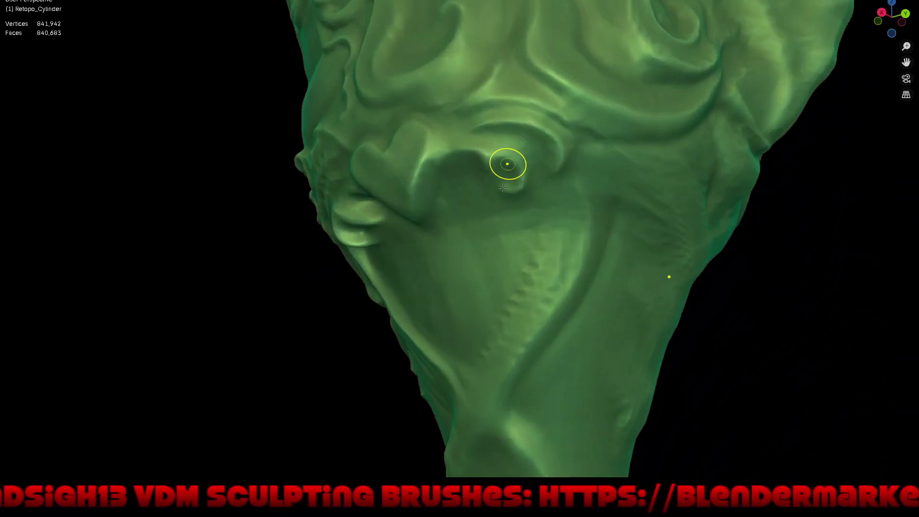
mouse_move(502, 176)
mouse_down()
mouse_move(452, 172)
mouse_move(456, 206)
mouse_up()
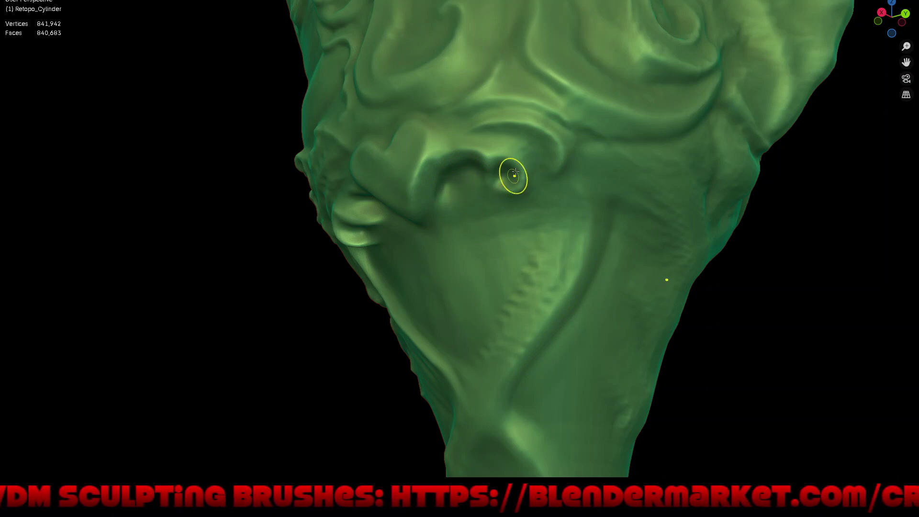
scroll(502, 240, down, 4)
key(q)
click(500, 266)
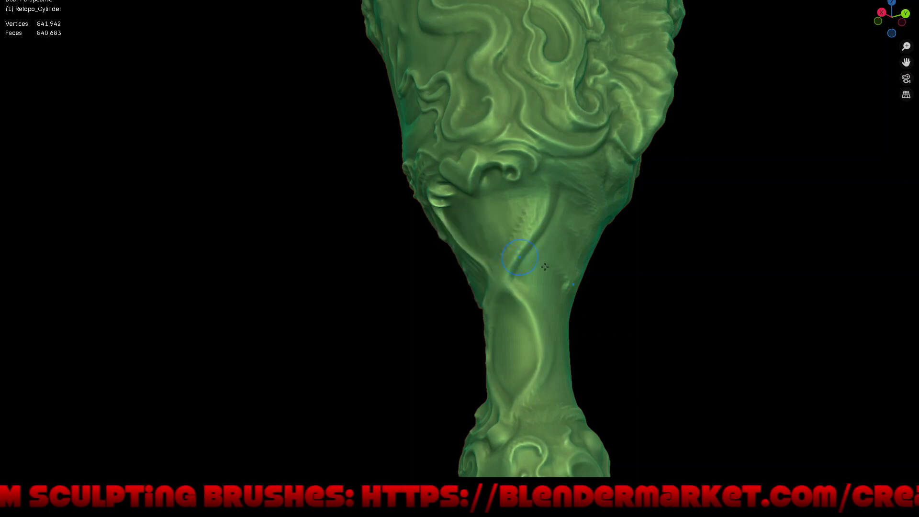
scroll(545, 214, down, 3)
mouse_move(545, 214)
middle_down()
mouse_move(521, 256)
mouse_move(518, 201)
mouse_move(514, 269)
mouse_move(503, 208)
middle_up()
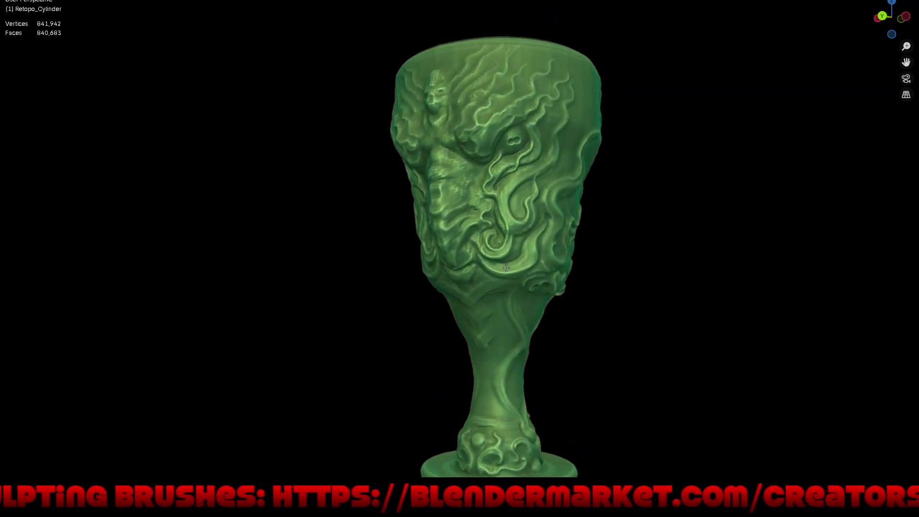
scroll(503, 208, up, 4)
middle_drag(502, 208, 531, 260)
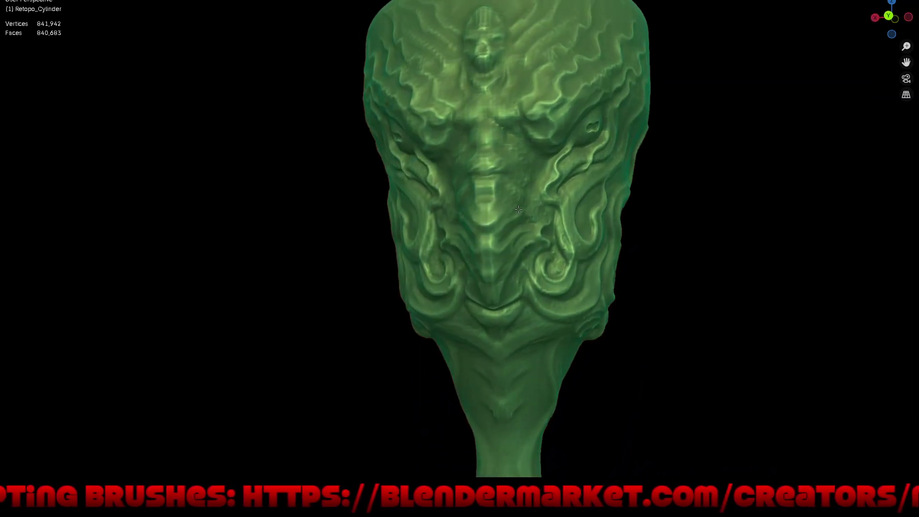
scroll(532, 260, up, 2)
scroll(532, 260, up, 1)
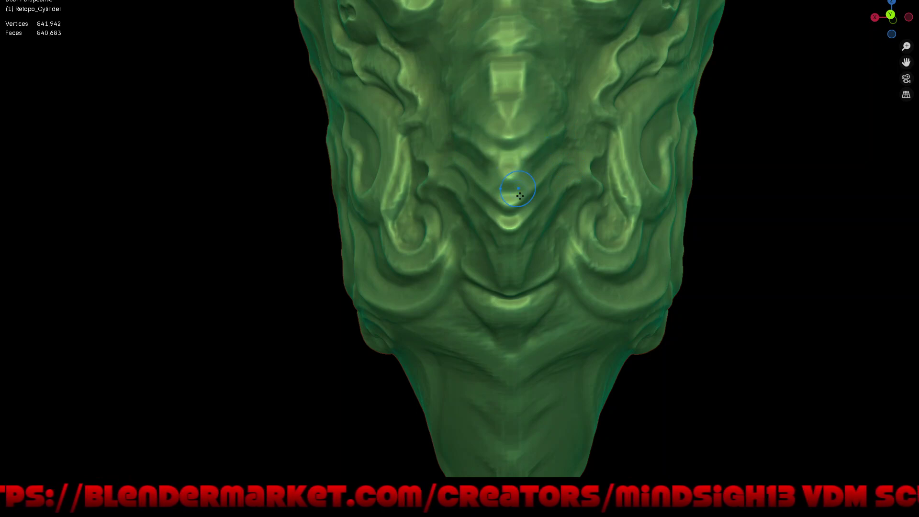
scroll(520, 195, down, 3)
mouse_move(520, 195)
middle_down()
mouse_move(553, 250)
mouse_move(602, 239)
middle_up()
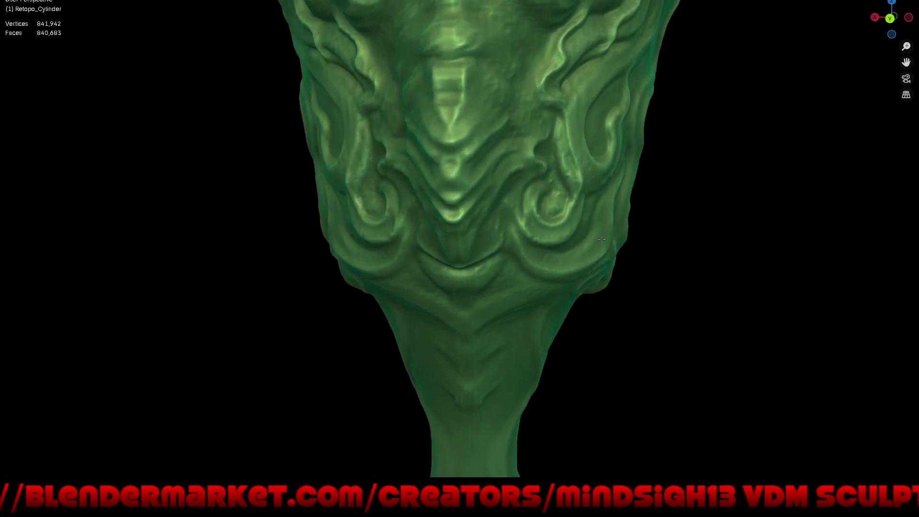
scroll(602, 239, down, 2)
scroll(602, 239, down, 5)
mouse_move(613, 249)
middle_down()
mouse_move(562, 251)
mouse_move(529, 267)
mouse_move(516, 220)
mouse_move(479, 165)
middle_up()
scroll(516, 221, up, 3)
scroll(516, 221, up, 1)
scroll(480, 159, up, 2)
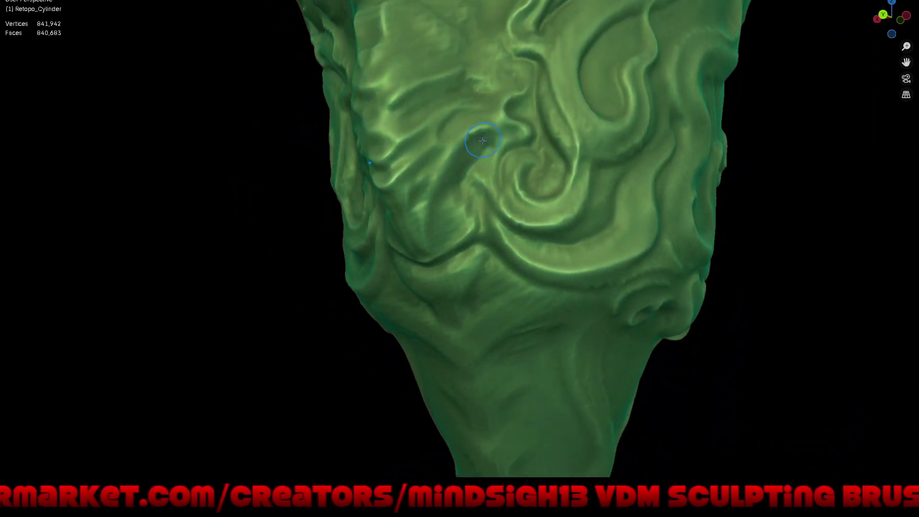
Carve a sharp crease beside the cup's spiral relief, then zoom out to the whole goblet
drag(483, 140, 471, 186)
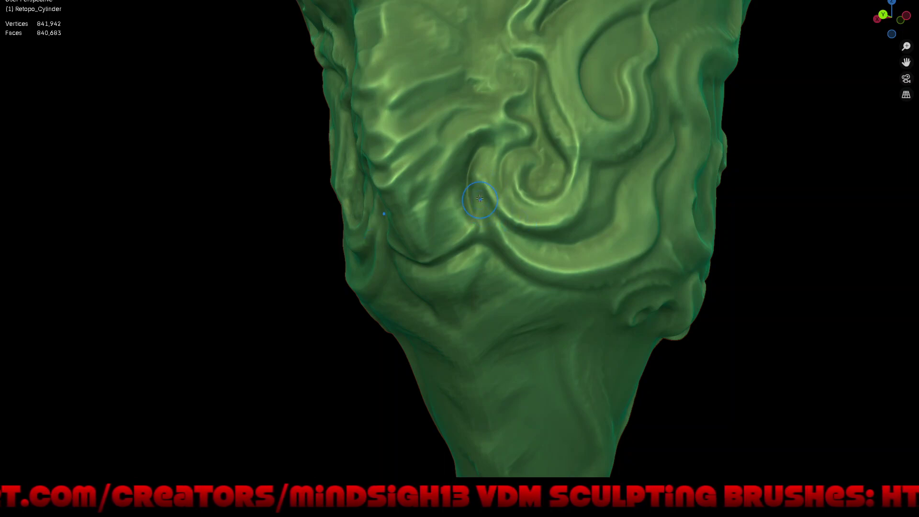
drag(490, 217, 531, 264)
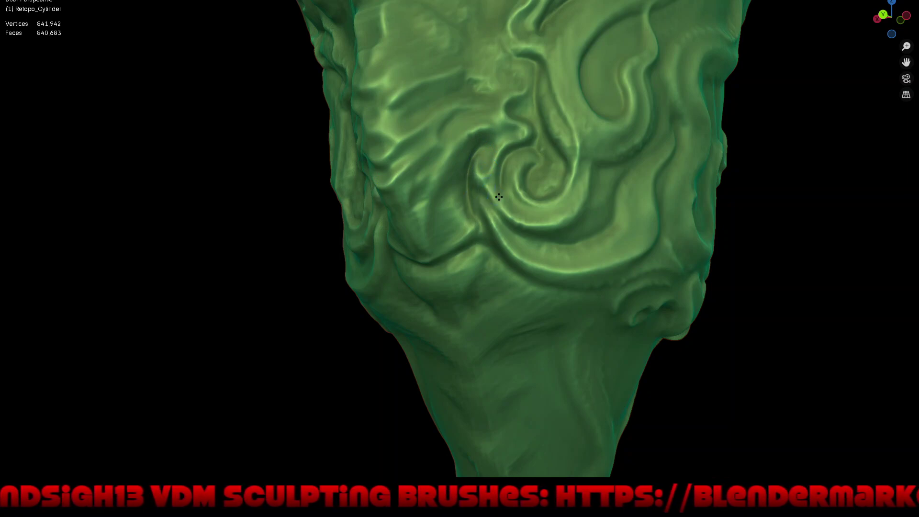
scroll(499, 197, down, 4)
scroll(499, 197, down, 4)
mouse_move(498, 197)
middle_down()
mouse_move(532, 189)
mouse_move(530, 266)
mouse_move(550, 263)
middle_up()
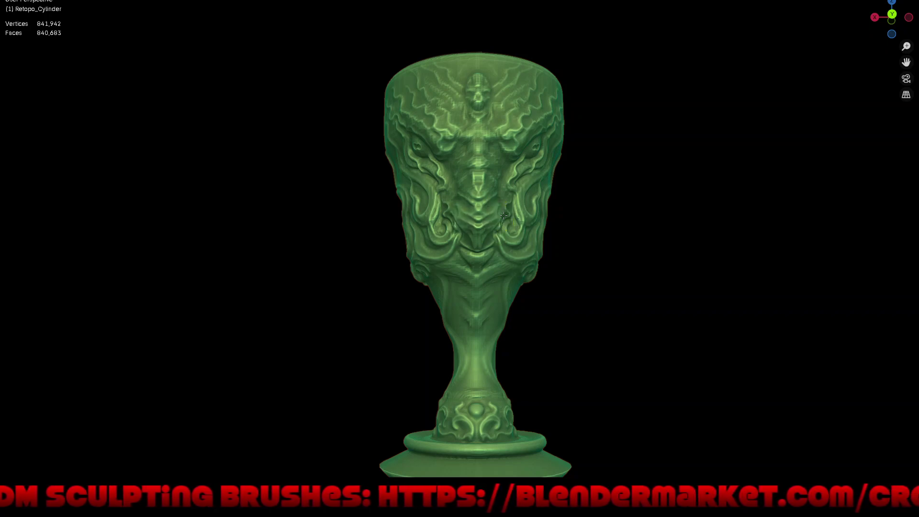
Orbit to the goblet's side and select Draw Sharp from Quick Favorites
mouse_move(504, 216)
middle_down()
mouse_move(547, 228)
mouse_move(623, 215)
mouse_move(606, 205)
middle_up()
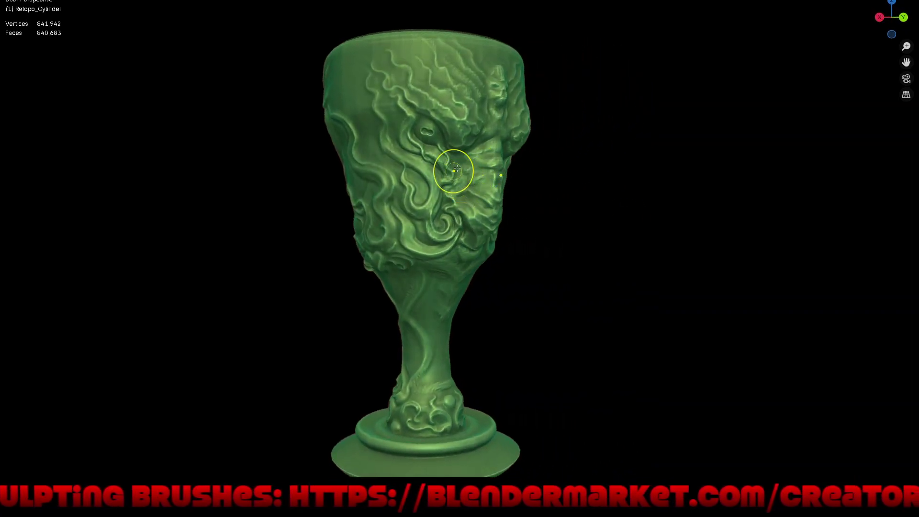
middle_drag(457, 168, 524, 204)
key(q)
click(525, 207)
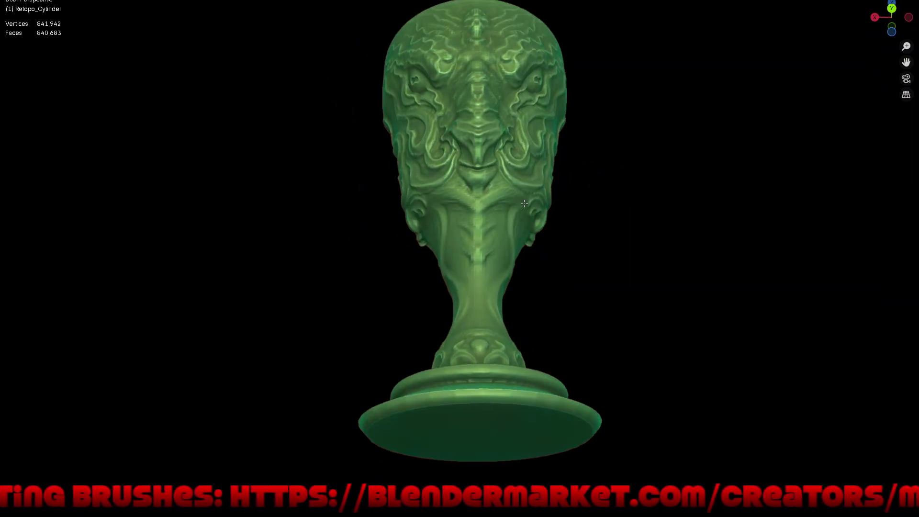
scroll(524, 203, up, 2)
scroll(537, 170, up, 2)
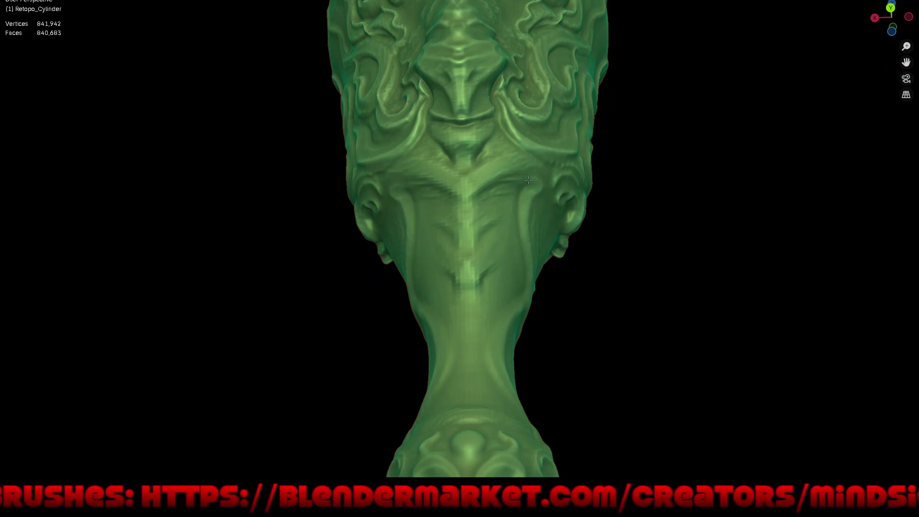
Carve thin grooves below the spiral relief running down toward the stem
middle_drag(584, 248, 545, 190)
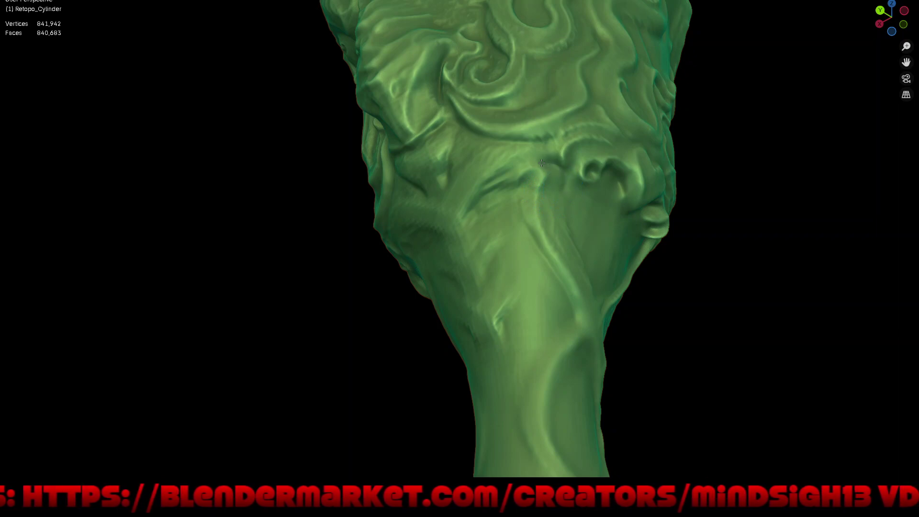
mouse_move(524, 173)
mouse_down()
mouse_move(561, 316)
mouse_move(555, 336)
mouse_up()
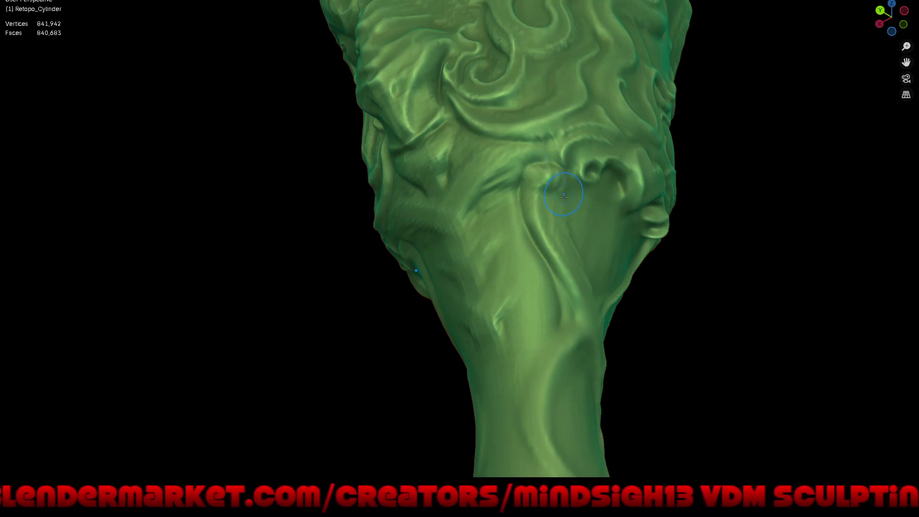
drag(557, 200, 568, 239)
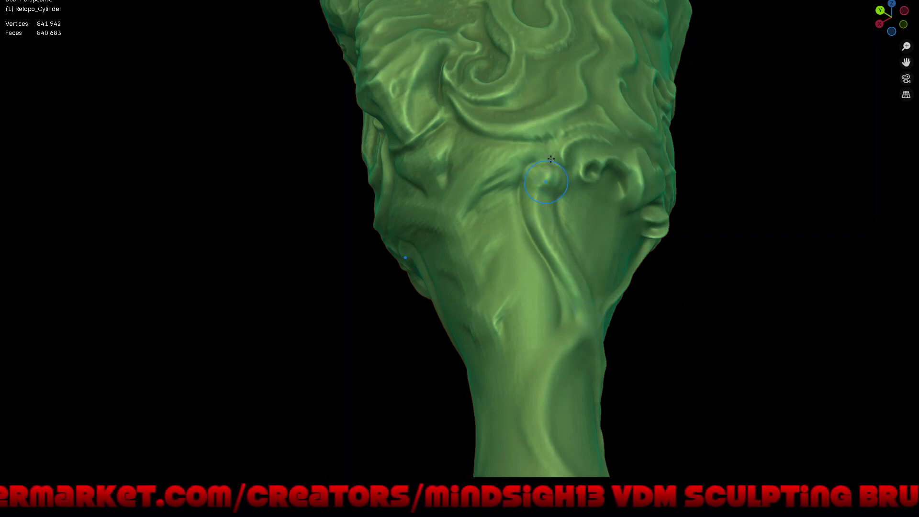
Carve a V-shaped crease on the front where the cup meets the stem
middle_drag(551, 159, 538, 180)
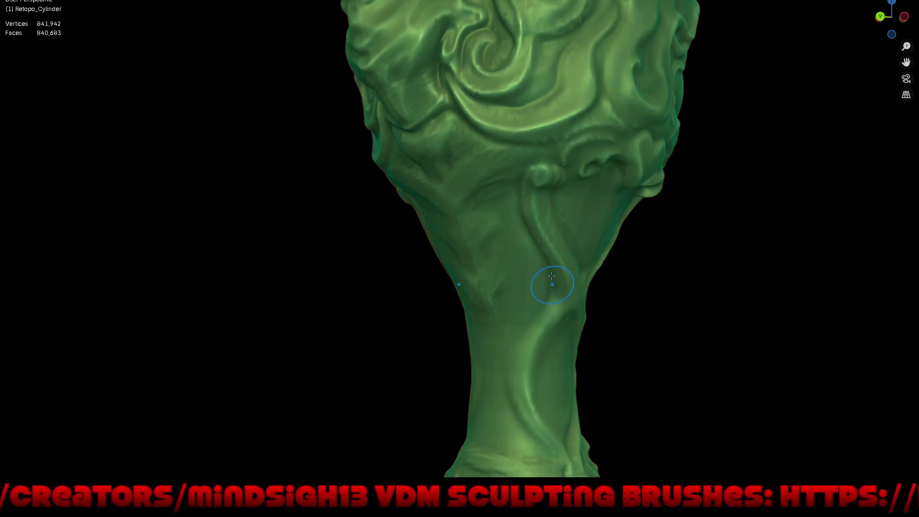
middle_drag(520, 237, 517, 221)
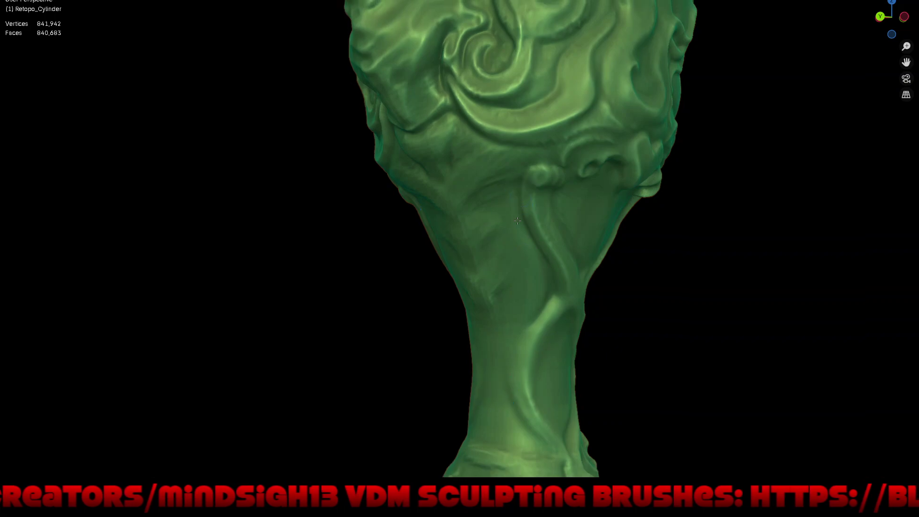
scroll(589, 310, down, 5)
mouse_move(589, 310)
middle_down()
mouse_move(582, 287)
mouse_move(618, 272)
mouse_move(691, 288)
mouse_move(610, 261)
mouse_move(619, 244)
mouse_move(610, 222)
mouse_move(606, 257)
middle_up()
scroll(540, 259, up, 4)
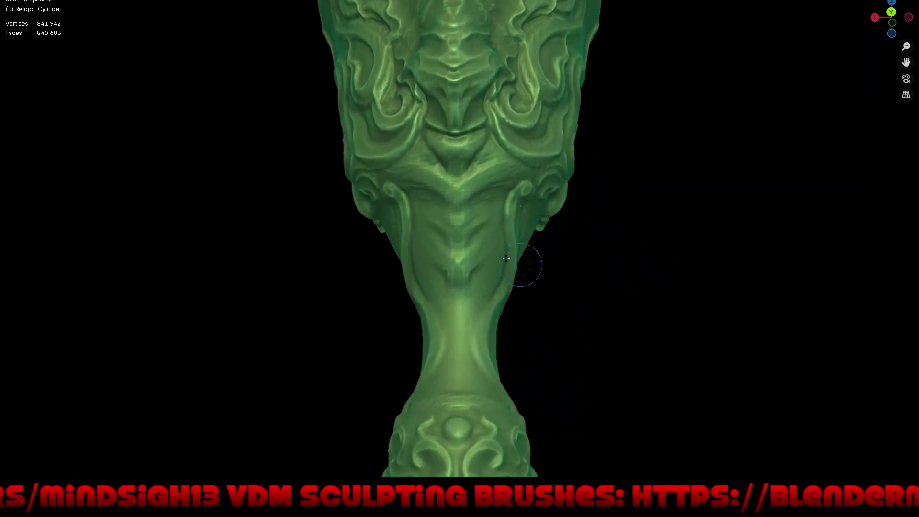
scroll(490, 187, up, 1)
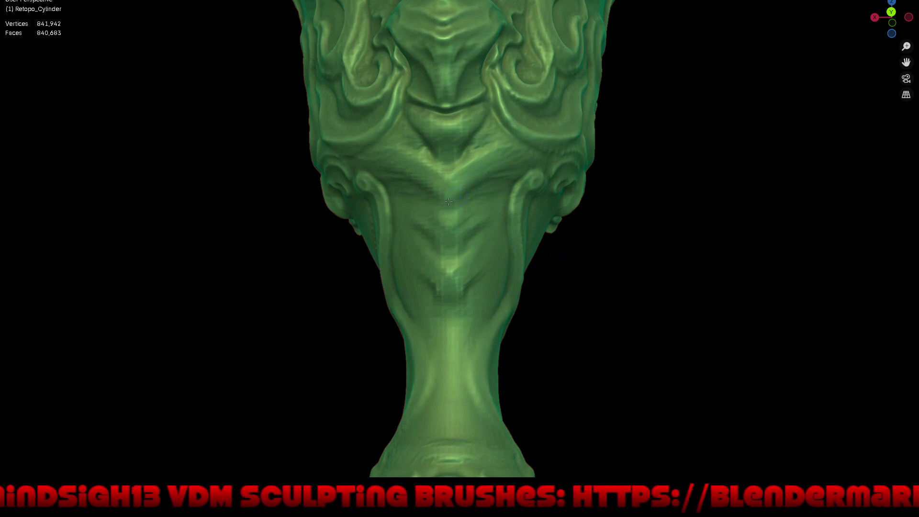
drag(449, 201, 509, 162)
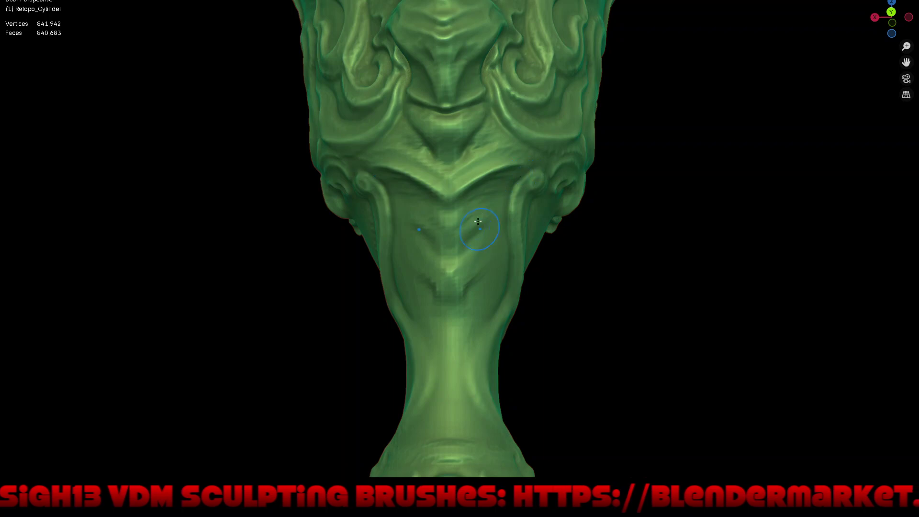
scroll(493, 228, down, 5)
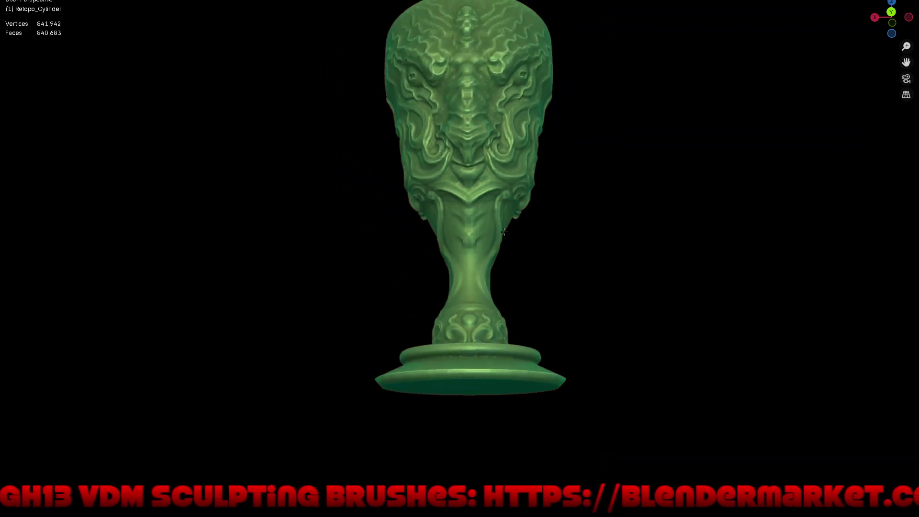
mouse_move(559, 207)
middle_down()
mouse_move(396, 212)
mouse_move(457, 201)
mouse_move(439, 253)
mouse_move(320, 205)
middle_up()
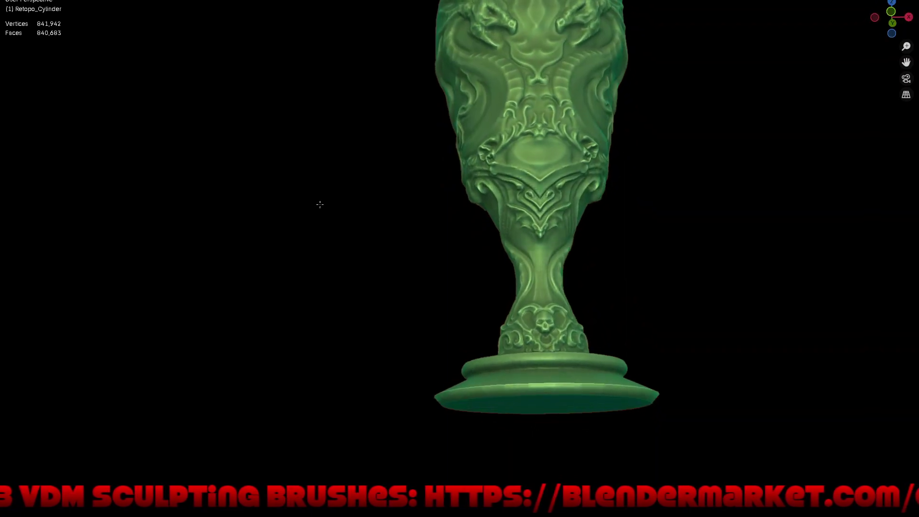
Zoom to the stem ornament and stamp mirrored spiky bat-wing reliefs on both sides
scroll(493, 206, up, 1)
scroll(493, 206, up, 2)
scroll(503, 191, up, 2)
scroll(521, 173, up, 2)
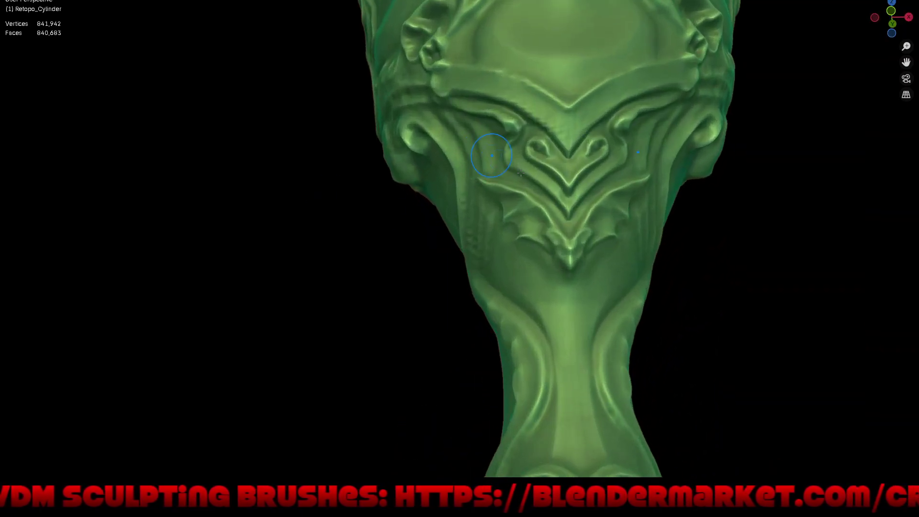
shift+middle_drag(521, 173, 532, 180)
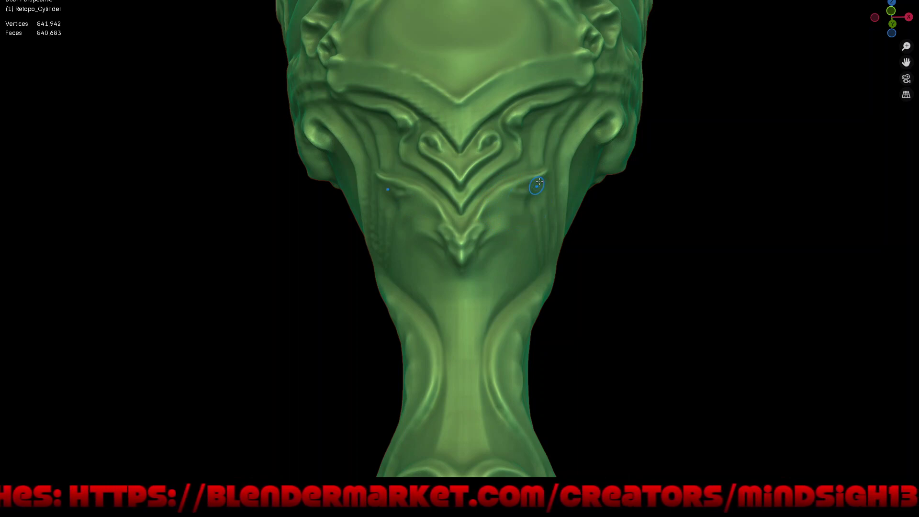
click(530, 195)
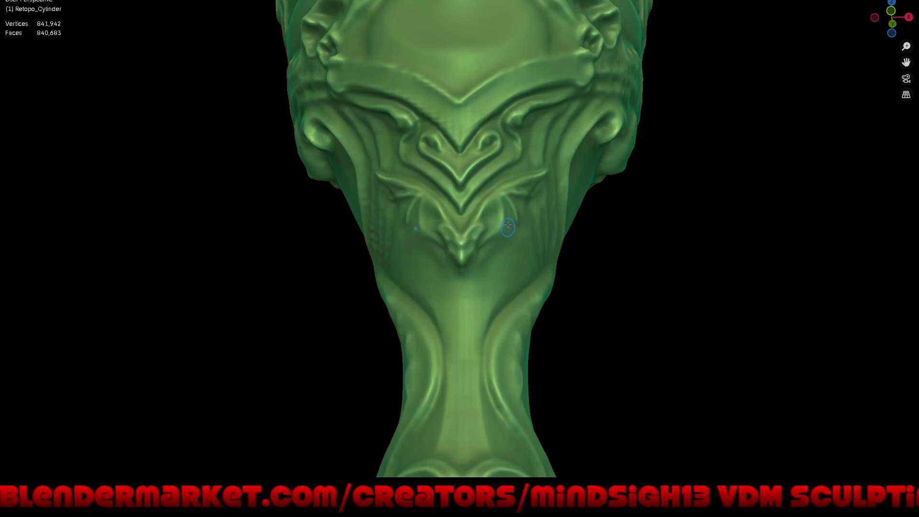
click(507, 220)
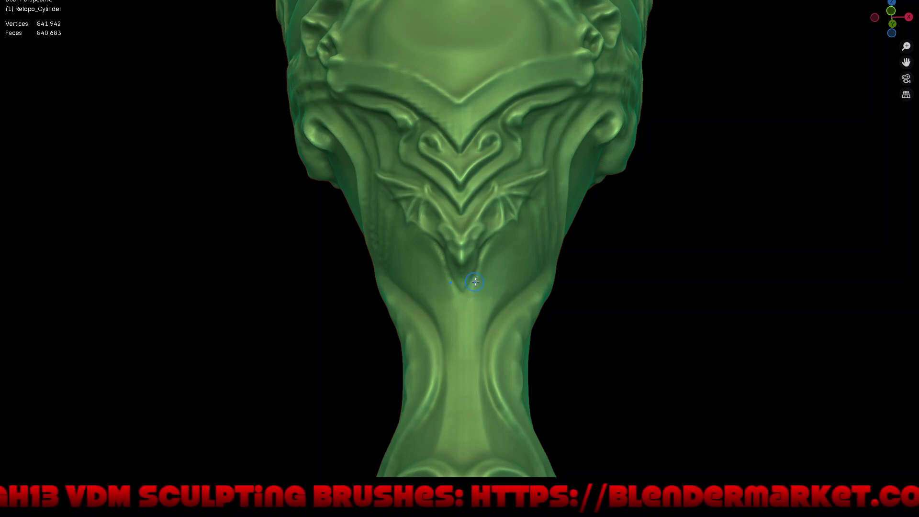
Raise a vertical ridge down the stem's centre with two strokes, then view the stem from above
scroll(508, 250, down, 3)
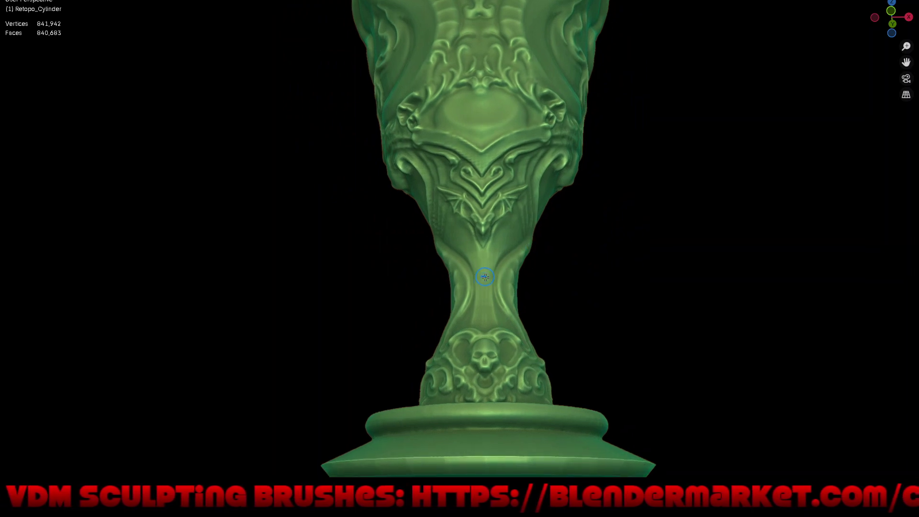
scroll(492, 297, up, 1)
scroll(500, 240, up, 1)
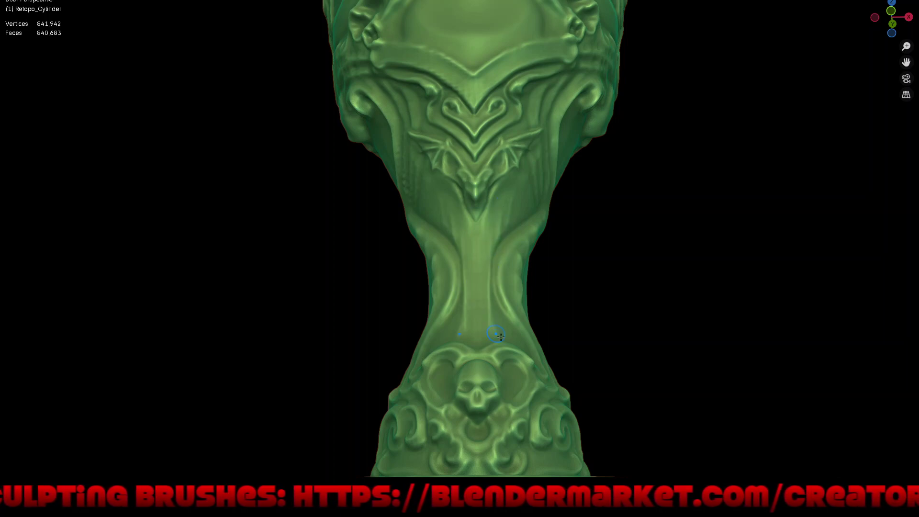
drag(483, 237, 477, 325)
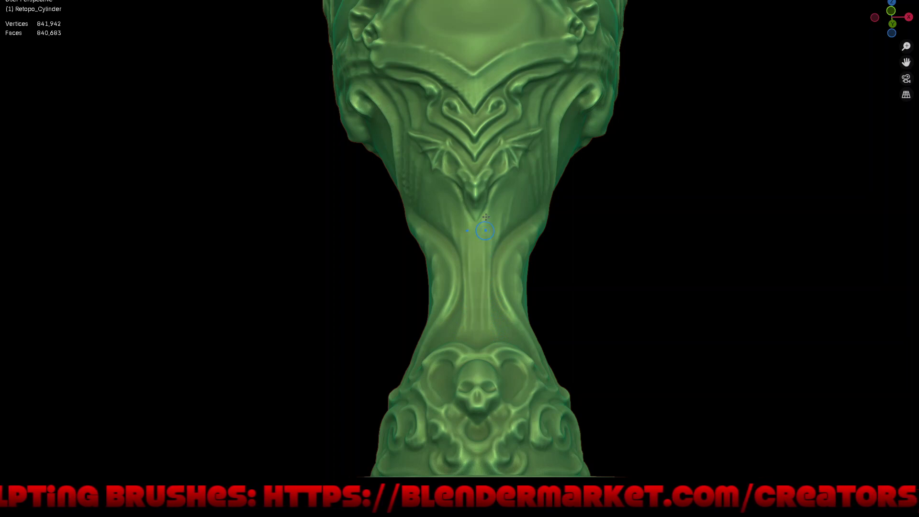
drag(483, 213, 482, 314)
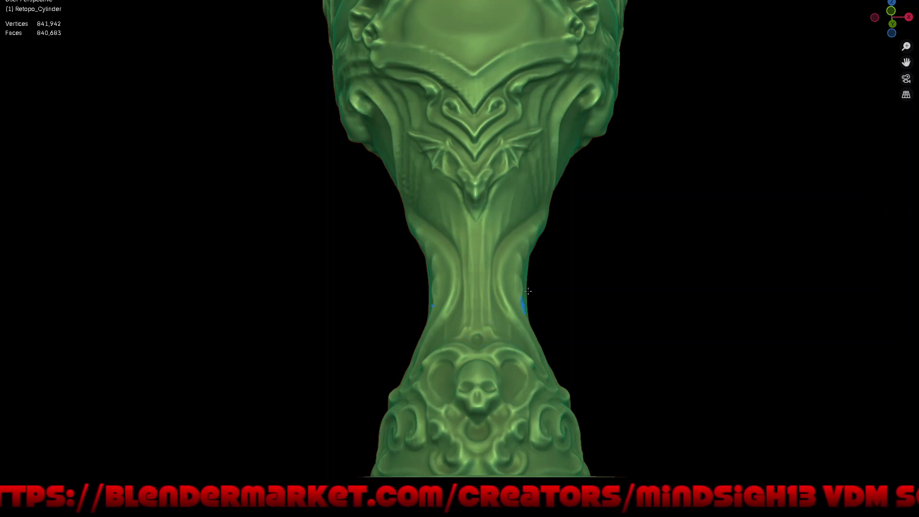
scroll(524, 267, down, 1)
scroll(532, 266, down, 1)
scroll(541, 269, down, 2)
scroll(542, 271, up, 1)
mouse_move(542, 271)
middle_down()
mouse_move(558, 273)
mouse_move(530, 329)
middle_up()
scroll(493, 291, up, 2)
scroll(494, 291, up, 1)
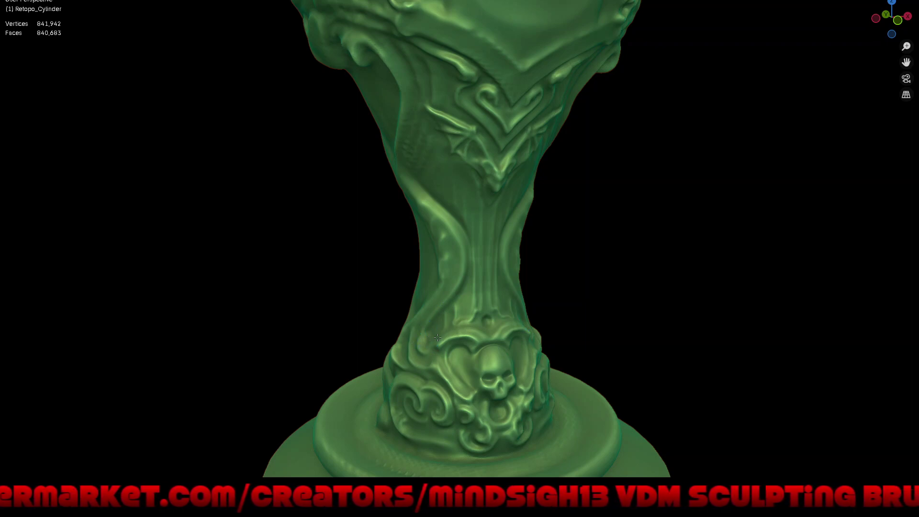
Turn the goblet about its vertical axis to view the lower stem's skull relief
middle_drag(434, 320, 443, 322)
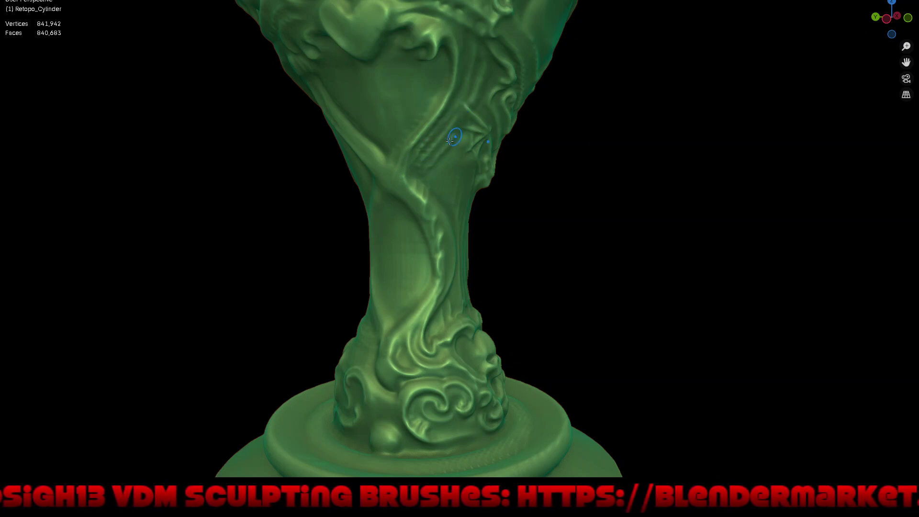
middle_drag(529, 170, 465, 140)
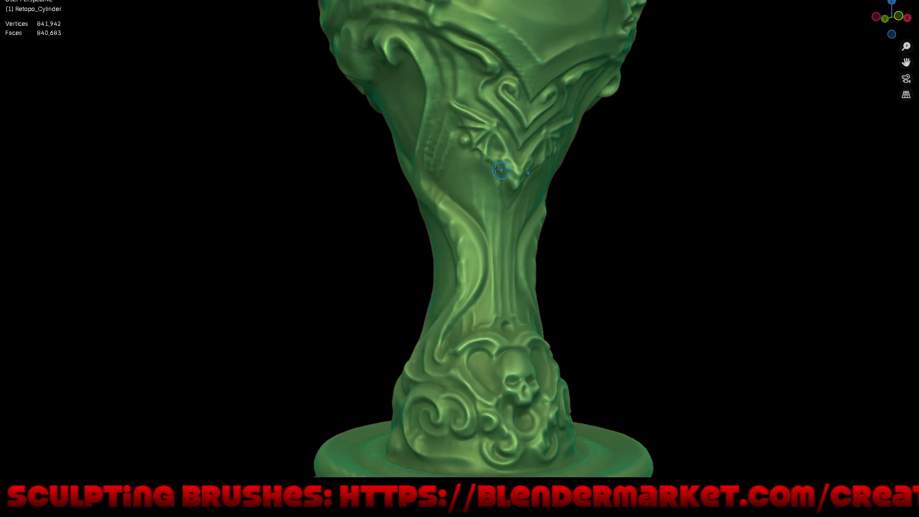
scroll(493, 163, up, 4)
scroll(484, 143, up, 1)
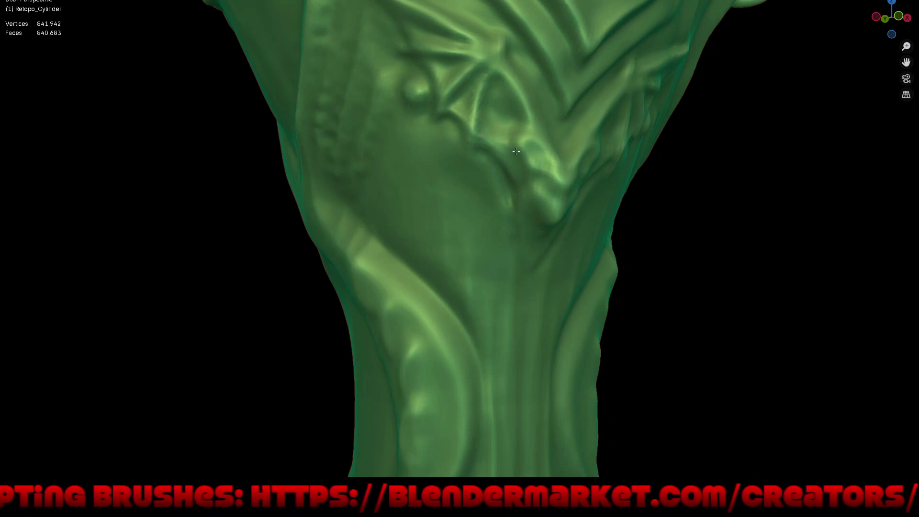
scroll(506, 149, down, 4)
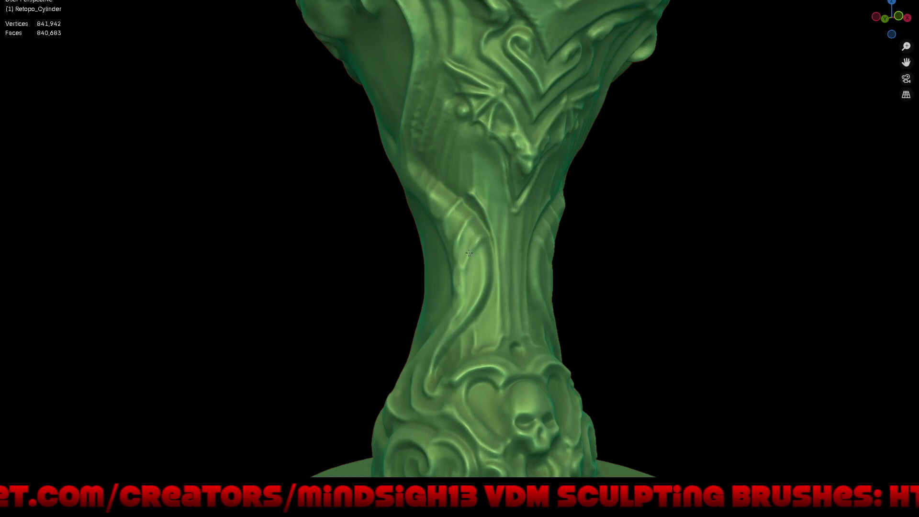
scroll(470, 253, down, 5)
mouse_move(523, 251)
middle_down()
mouse_move(497, 288)
mouse_move(512, 289)
mouse_move(515, 335)
mouse_move(403, 290)
middle_up()
scroll(479, 267, up, 1)
scroll(474, 230, up, 1)
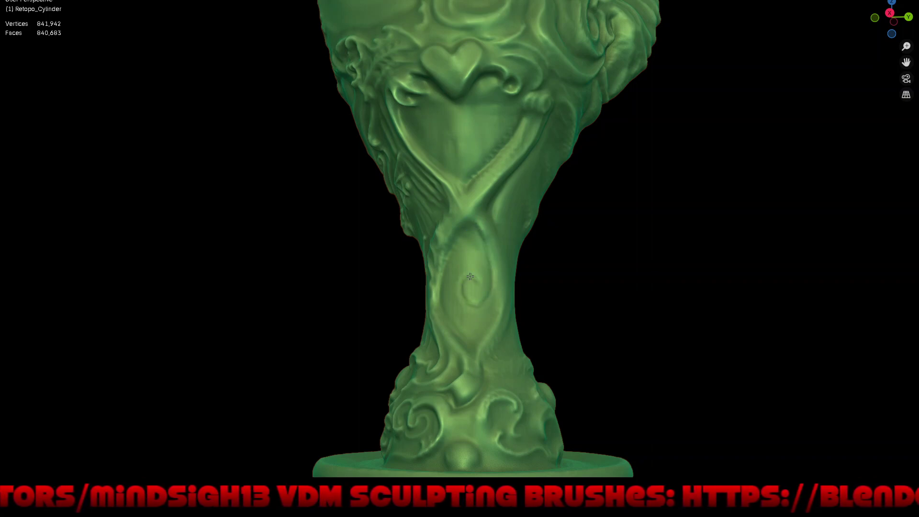
Deepen and lengthen the spiral curl on the mid-stem, below the heart motif
drag(461, 296, 481, 303)
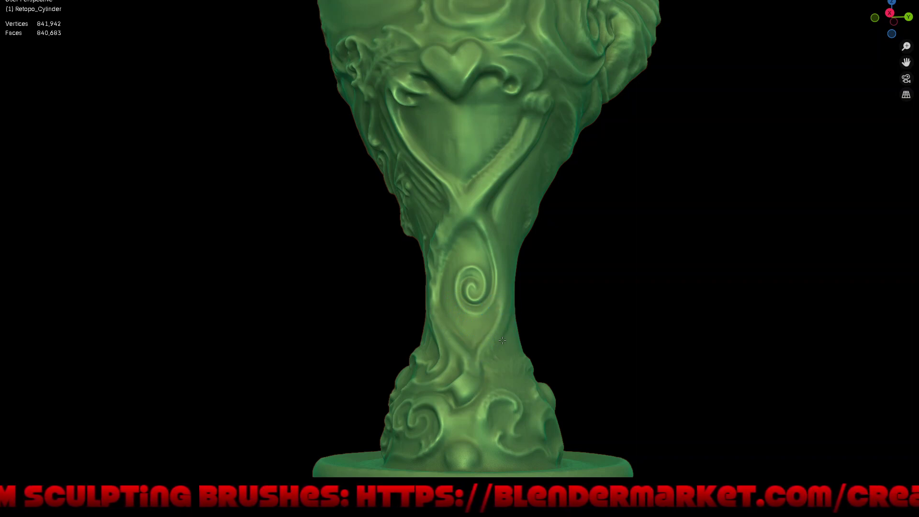
click(498, 259)
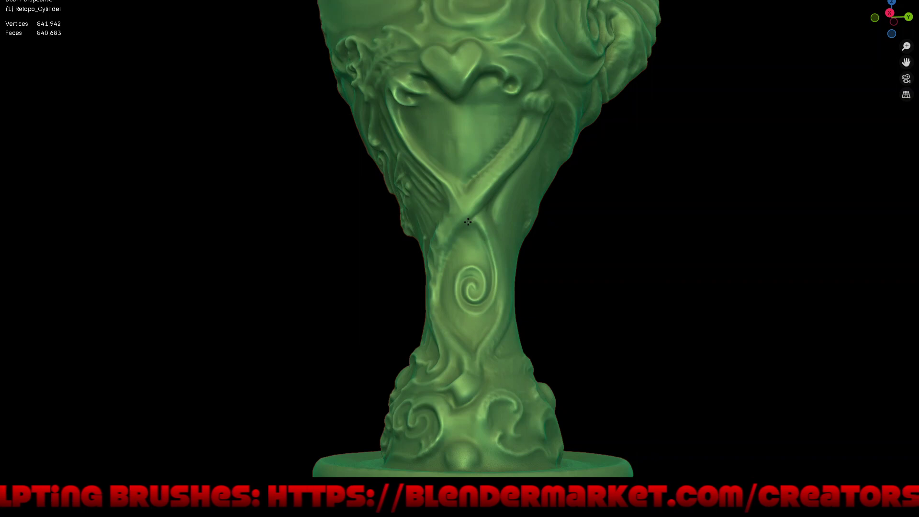
Orbit around the whole cup, then save the goblet sculpt file with Ctrl+S
scroll(489, 213, down, 5)
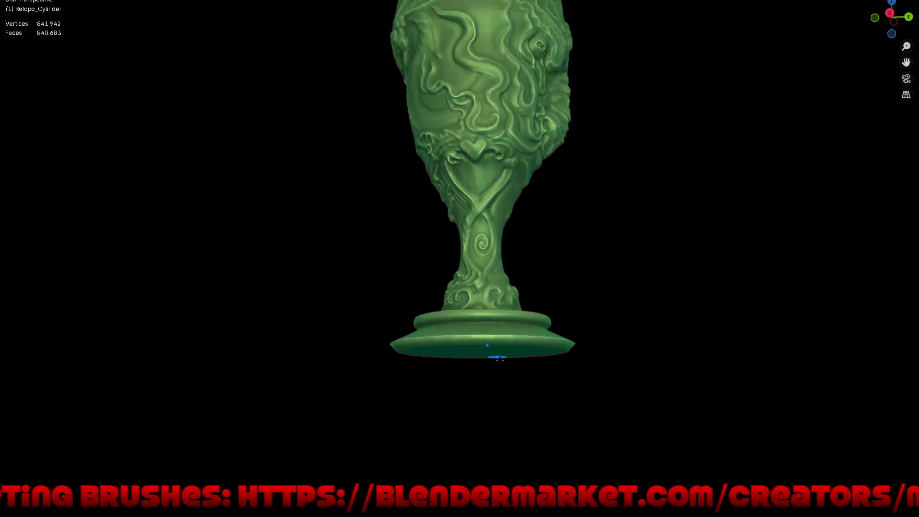
mouse_move(542, 302)
middle_down()
mouse_move(619, 329)
mouse_move(595, 308)
mouse_move(652, 315)
middle_up()
shift+middle_drag(555, 265, 556, 271)
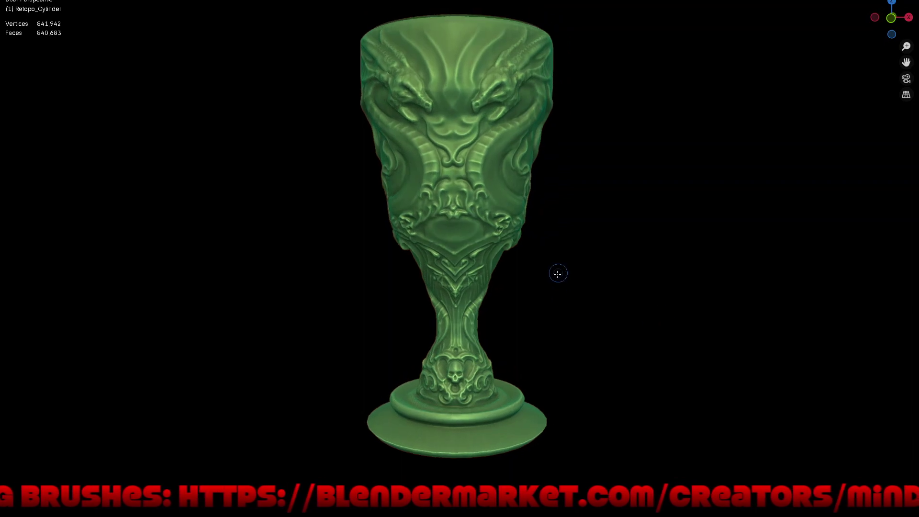
key(ctrl+s)
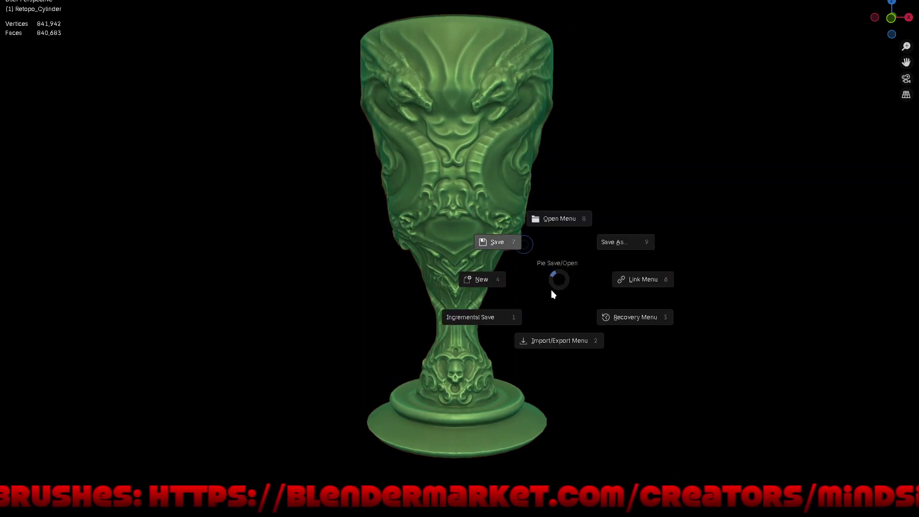
click(551, 292)
mouse_move(588, 262)
middle_down()
mouse_move(591, 232)
mouse_move(589, 257)
middle_up()
shift+middle_drag(527, 84, 524, 164)
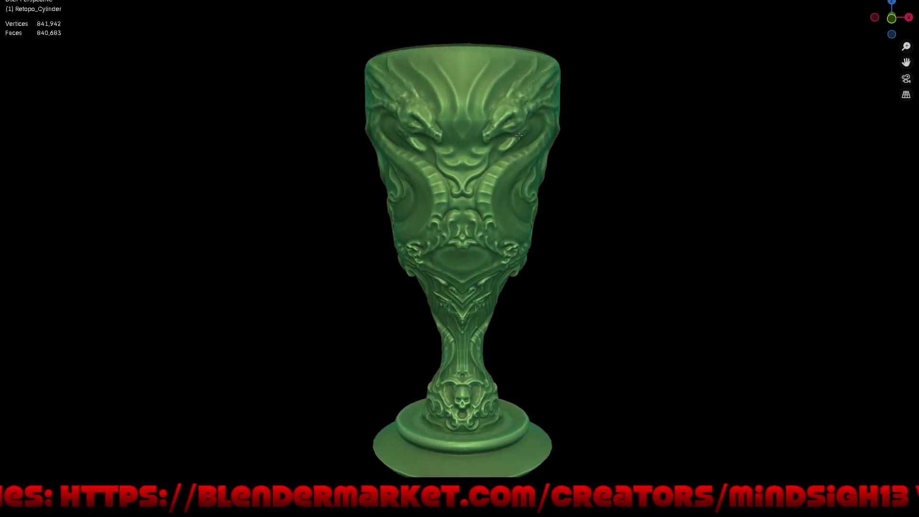
scroll(506, 165, up, 2)
scroll(506, 166, up, 1)
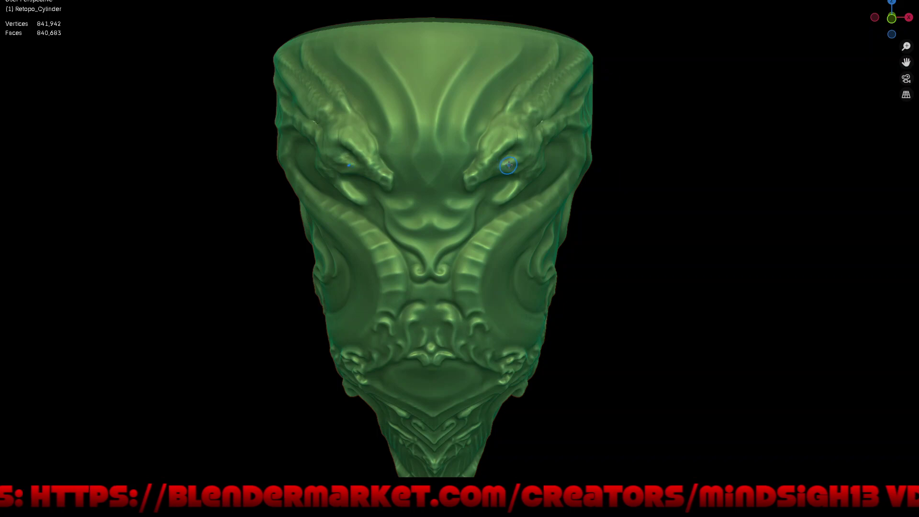
middle_drag(549, 146, 509, 104)
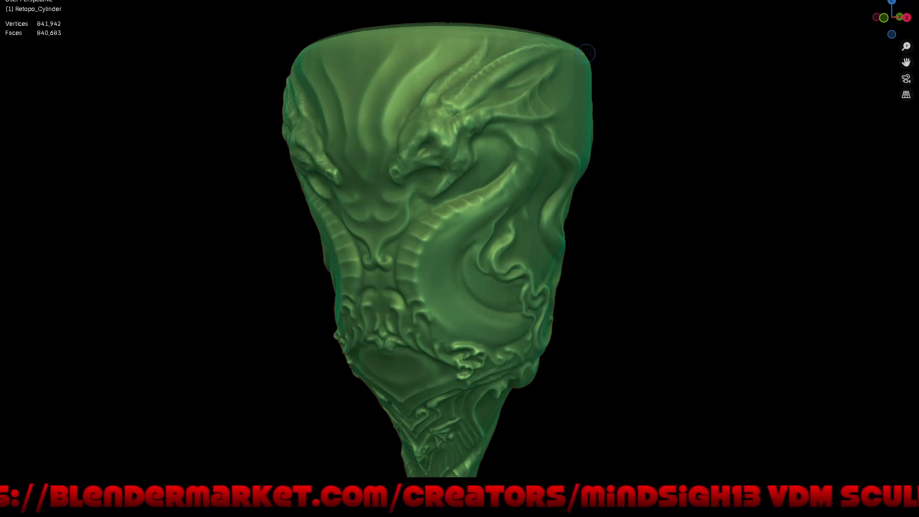
middle_drag(636, 78, 552, 48)
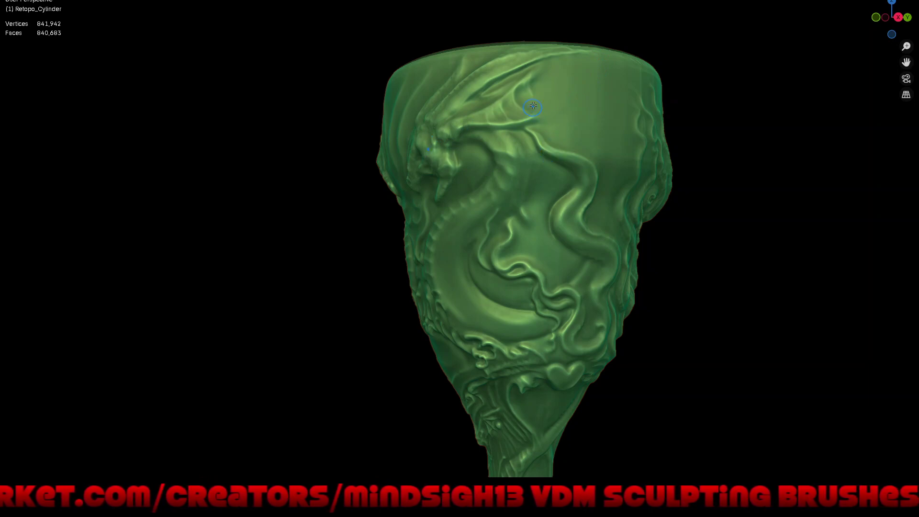
Orbit to a front view and sculpt up the right dragon, mirrored onto the left
scroll(533, 106, down, 5)
mouse_move(533, 106)
middle_down()
mouse_move(611, 172)
mouse_move(562, 138)
middle_up()
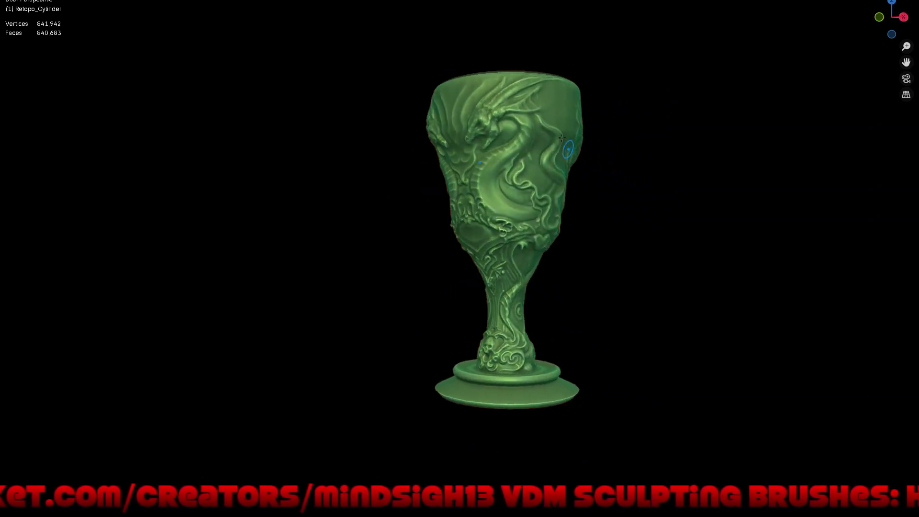
scroll(562, 137, up, 1)
scroll(542, 75, up, 2)
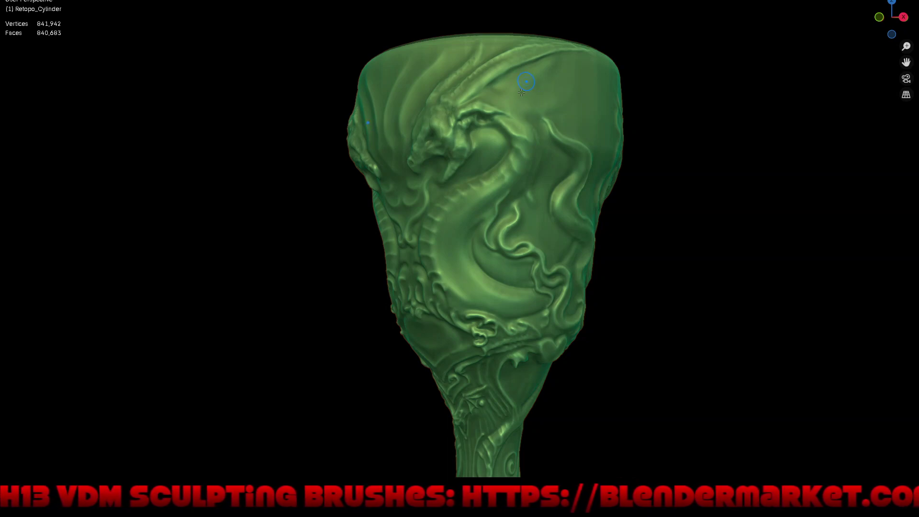
scroll(522, 92, down, 4)
mouse_move(522, 92)
middle_down()
mouse_move(577, 203)
mouse_move(546, 162)
middle_up()
scroll(546, 162, up, 4)
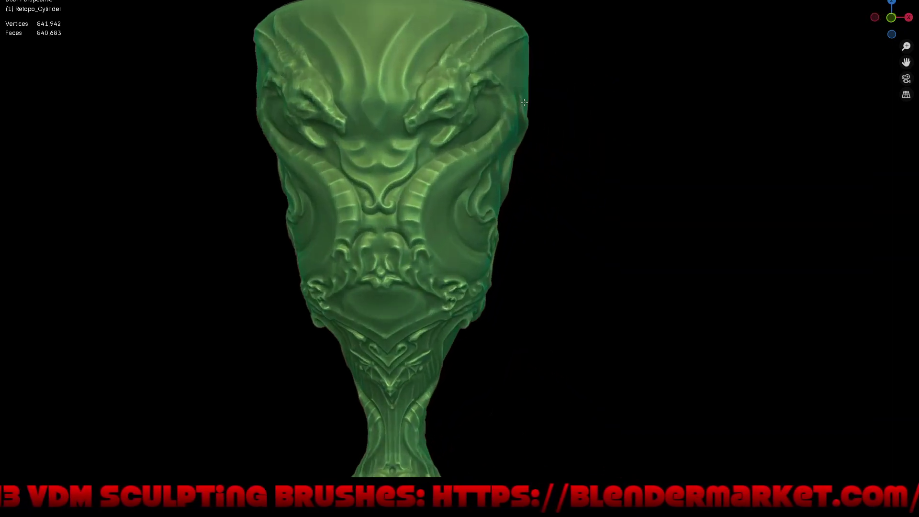
shift+middle_drag(524, 102, 518, 140)
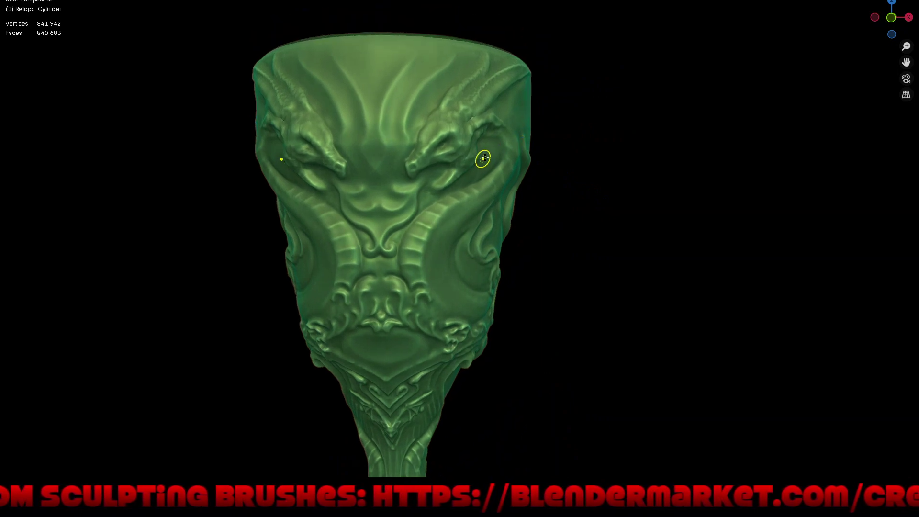
drag(483, 159, 488, 129)
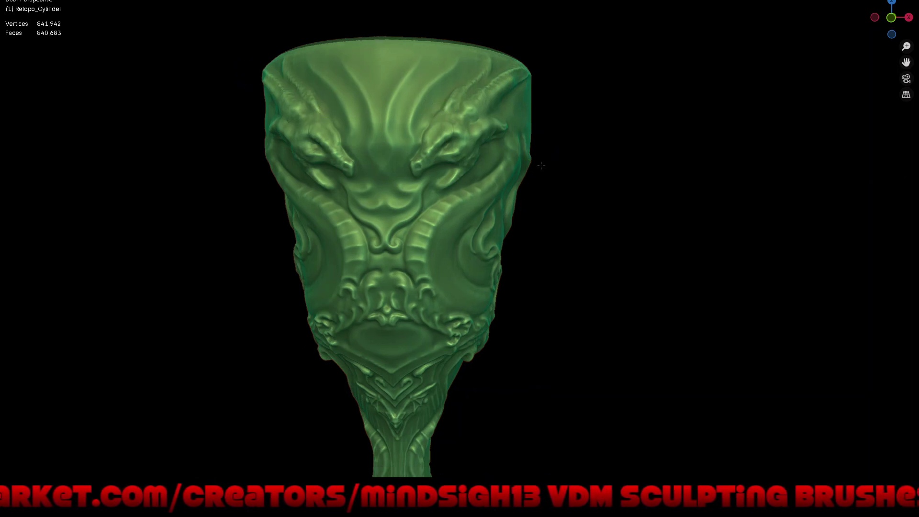
Orbit around the dragon side of the goblet and select the Draw Sharp brush from Quick Favorites
scroll(554, 203, down, 3)
mouse_move(579, 212)
middle_down()
mouse_move(618, 234)
mouse_move(650, 228)
mouse_move(633, 218)
middle_up()
middle_drag(637, 221, 553, 232)
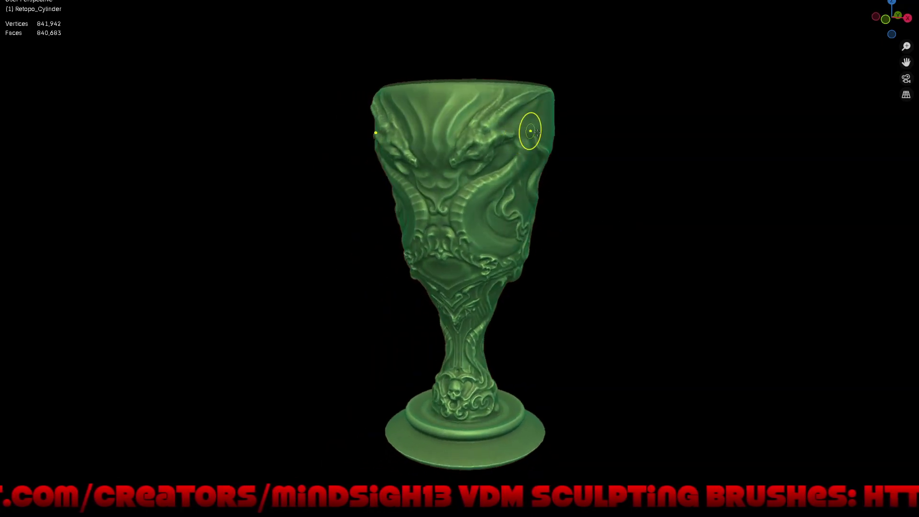
scroll(535, 132, up, 2)
scroll(541, 129, up, 2)
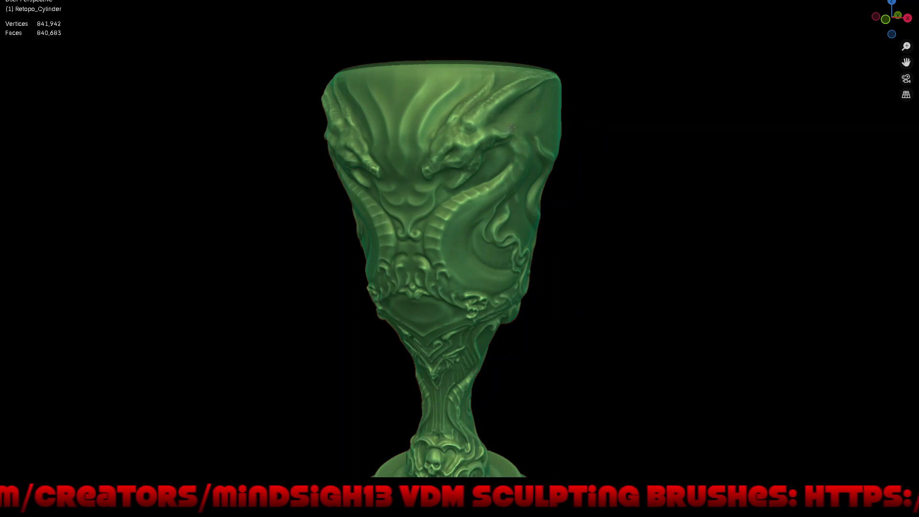
key(q)
click(548, 156)
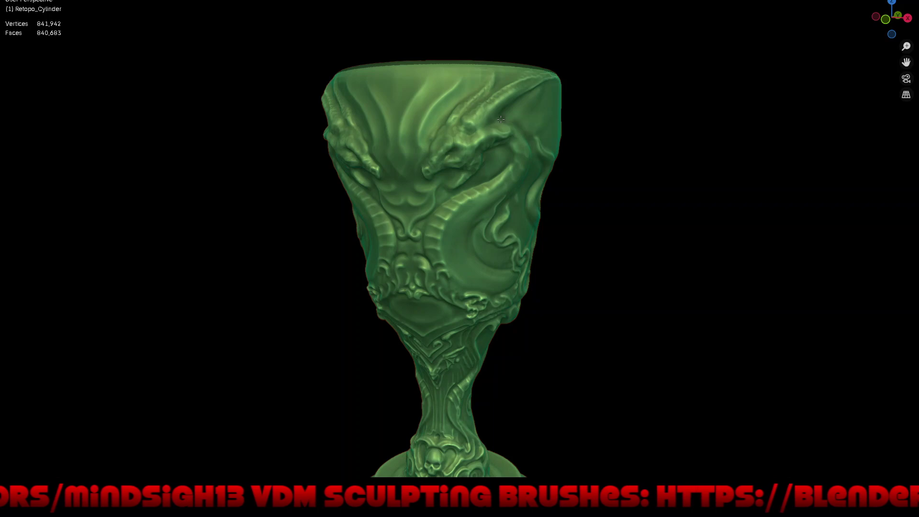
middle_drag(491, 121, 505, 113)
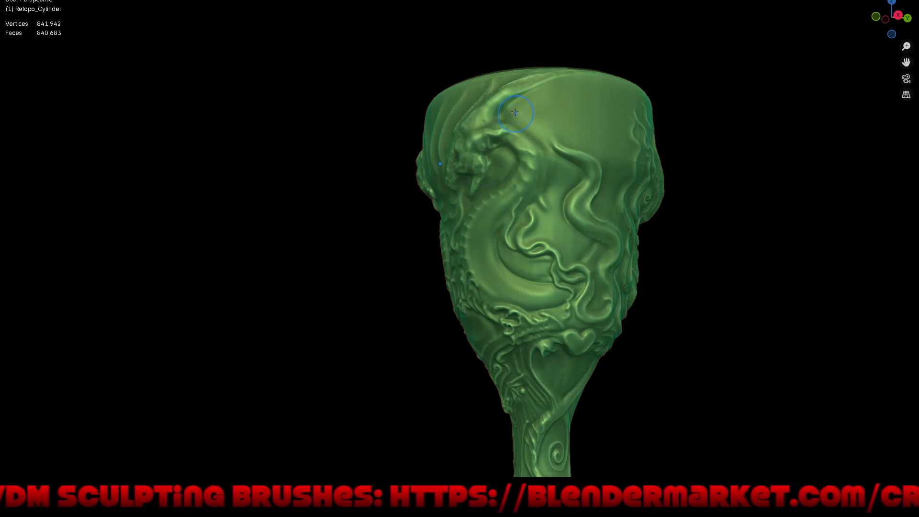
Carve a sharp stroke over the dragon head near the rim, then orbit to inspect it
drag(515, 113, 531, 136)
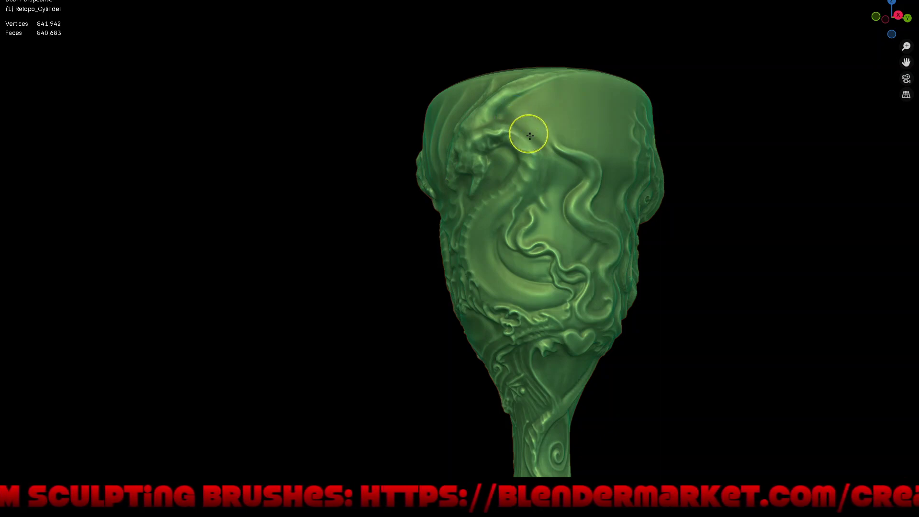
middle_drag(544, 134, 534, 123)
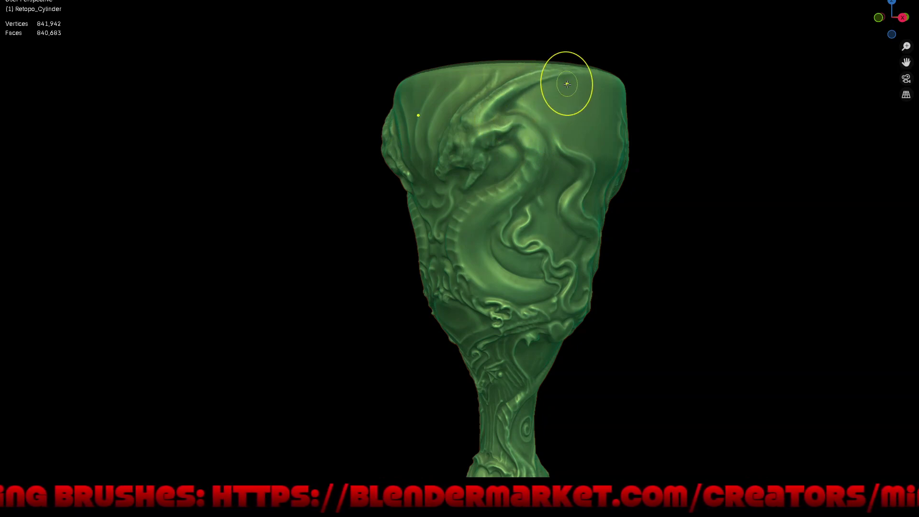
scroll(550, 137, down, 4)
middle_drag(550, 195, 623, 205)
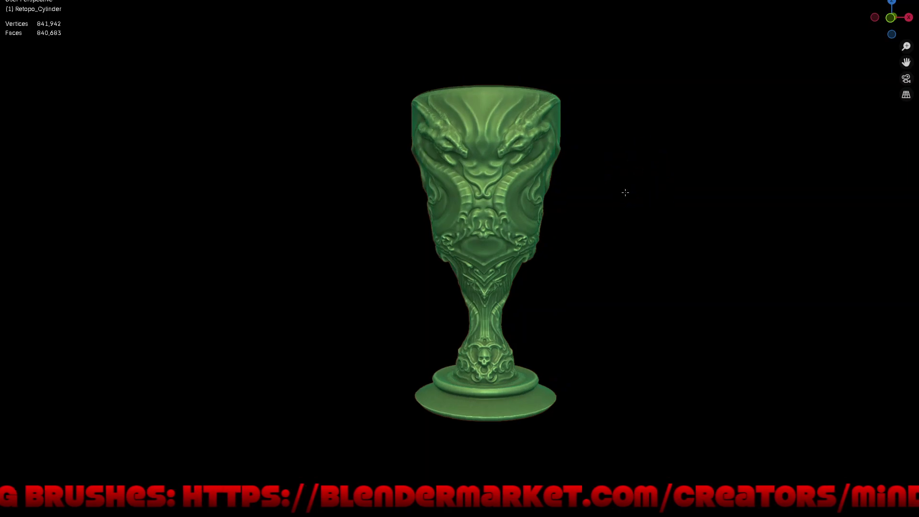
mouse_move(587, 232)
middle_down()
mouse_move(642, 226)
mouse_move(614, 212)
middle_up()
scroll(483, 130, up, 3)
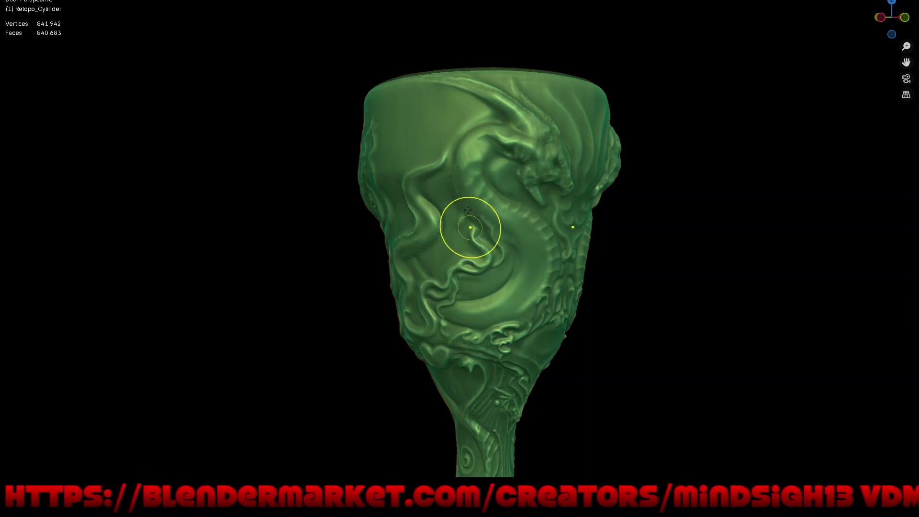
scroll(483, 235, down, 2)
scroll(524, 150, up, 3)
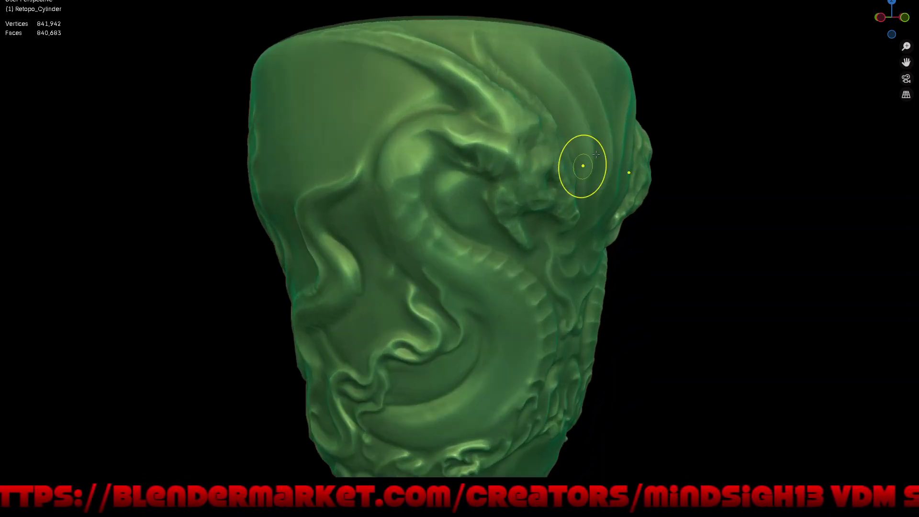
Carve round eye sockets into both dragon heads, then undo them
middle_drag(582, 160, 537, 139)
click(529, 150)
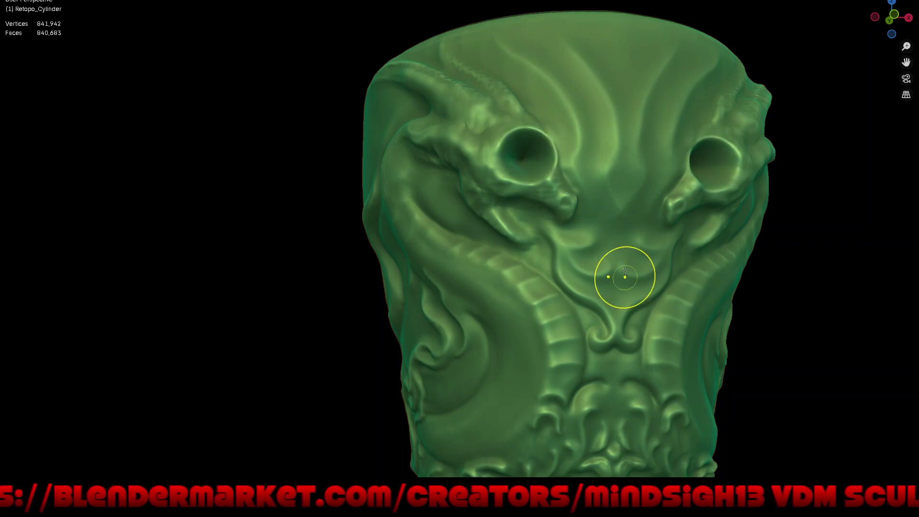
key(ctrl+z)
Sculpt rough mirrored detail around the left dragon head's eye and brow
middle_drag(622, 273, 533, 240)
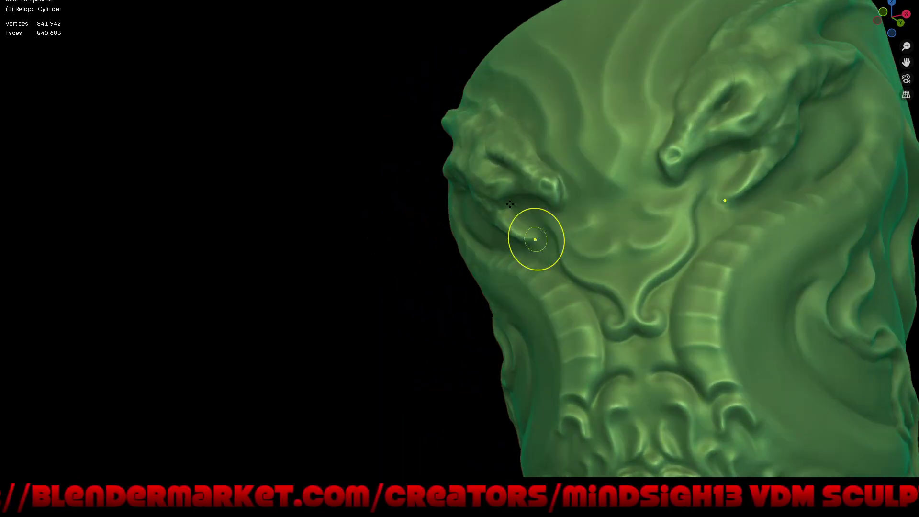
click(490, 156)
mouse_move(489, 156)
mouse_down()
mouse_move(478, 142)
mouse_move(492, 160)
mouse_up()
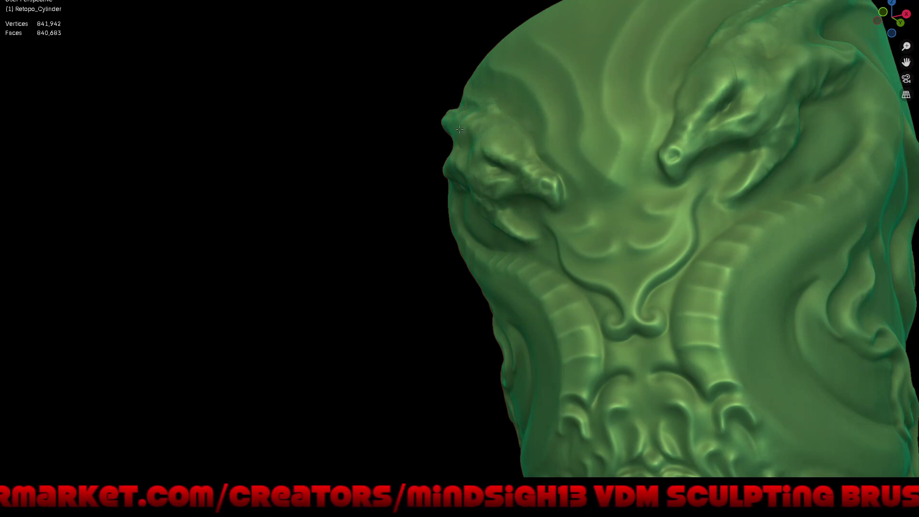
drag(468, 146, 460, 145)
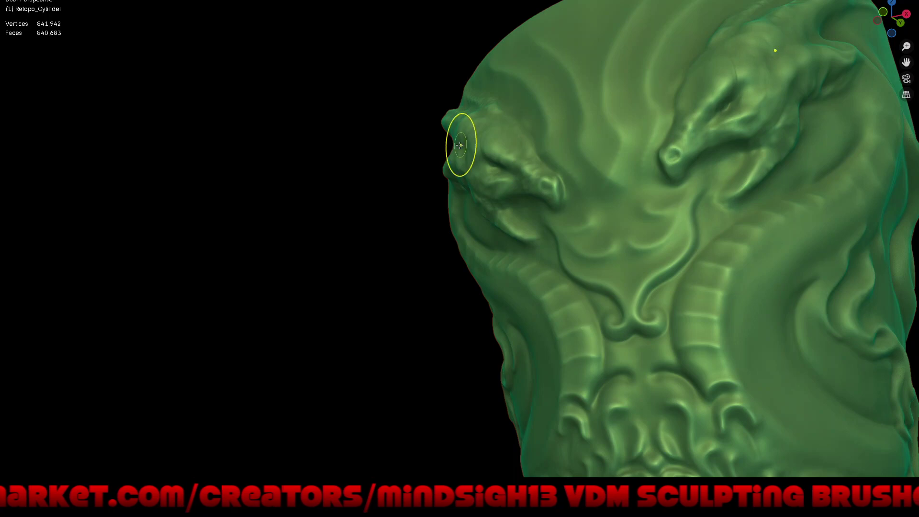
scroll(452, 221, down, 5)
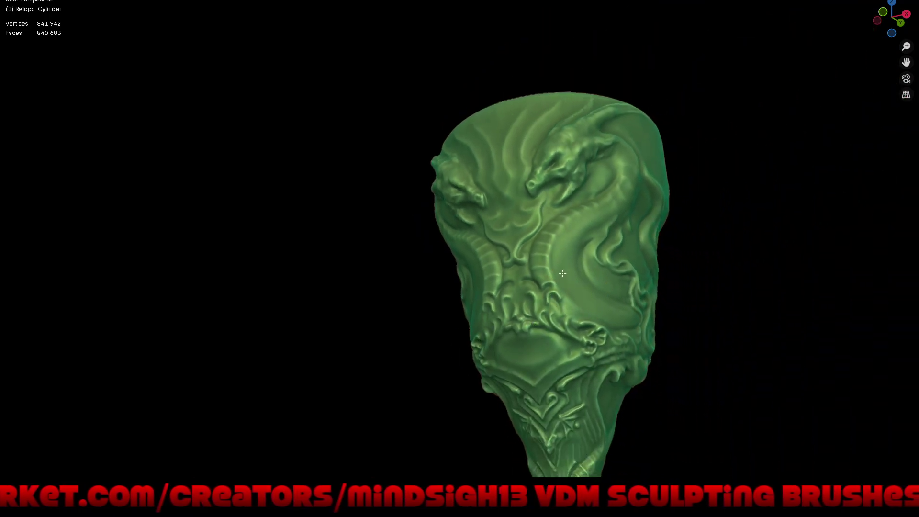
Zoom in on the dragon head and deepen its eye socket with a resized brush
mouse_move(562, 274)
middle_down()
mouse_move(621, 292)
mouse_move(529, 267)
mouse_move(555, 264)
middle_up()
scroll(527, 271, down, 2)
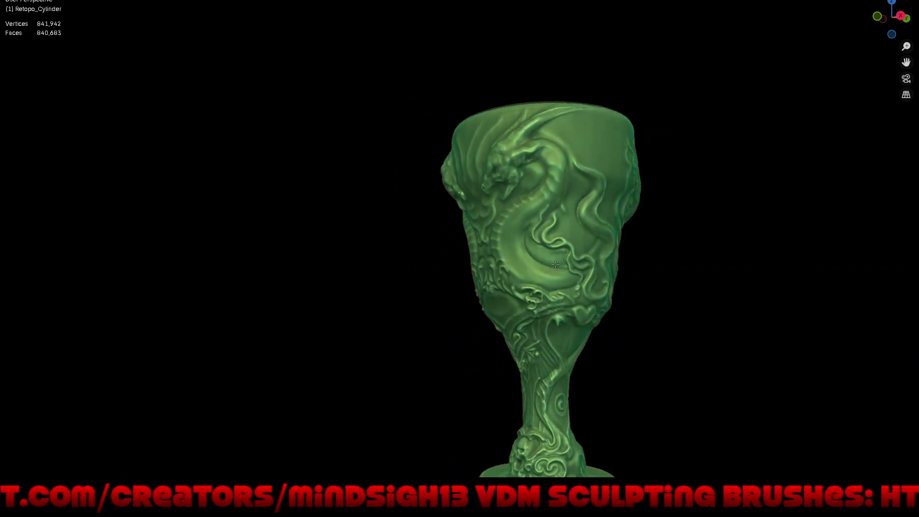
scroll(527, 191, up, 2)
scroll(518, 152, up, 2)
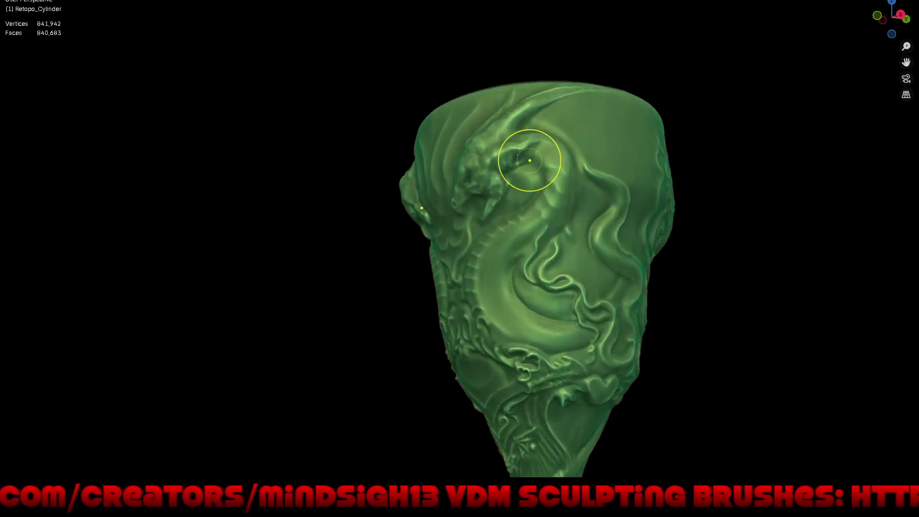
scroll(518, 152, up, 2)
scroll(510, 115, up, 3)
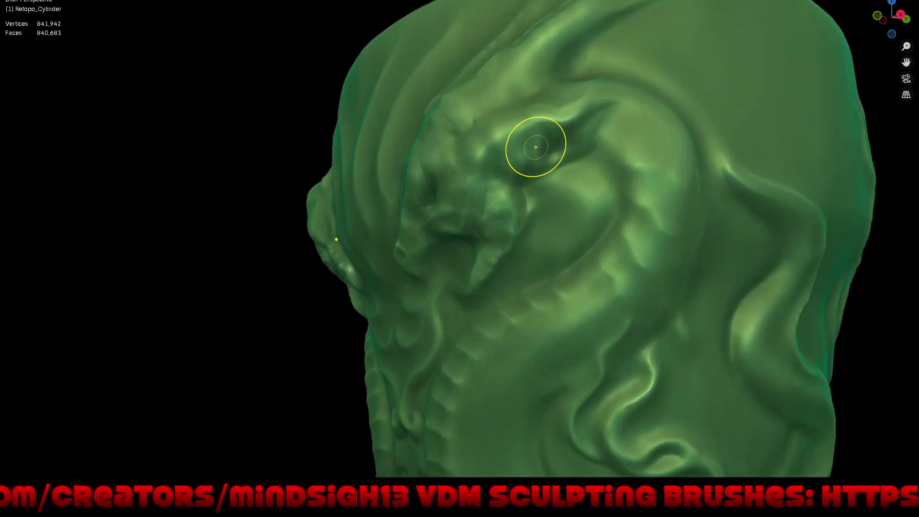
drag(536, 147, 530, 145)
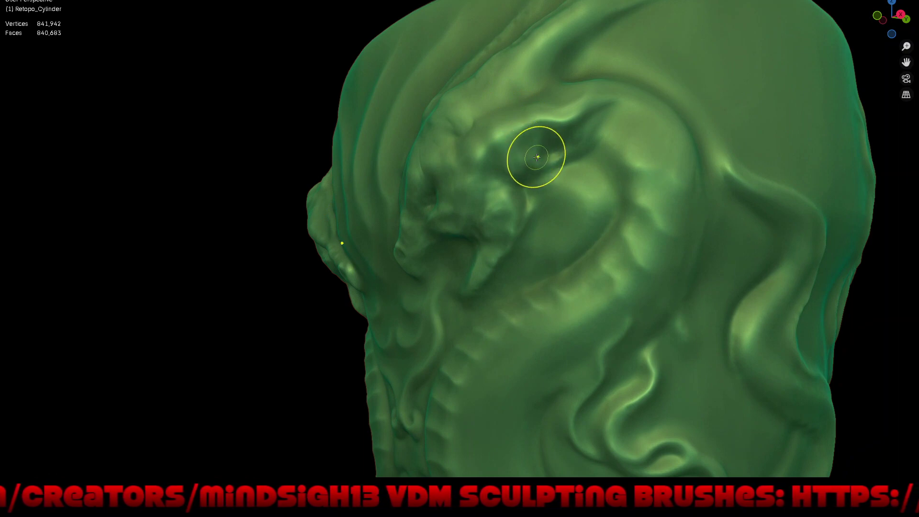
click(530, 166)
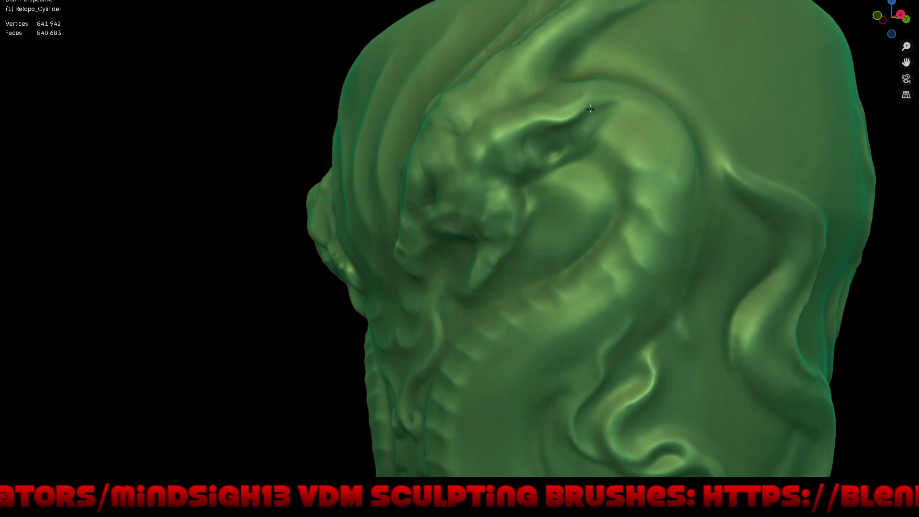
Sharpen and deepen the crease around the dragon's eye, then zoom out to the whole cup
drag(602, 107, 564, 103)
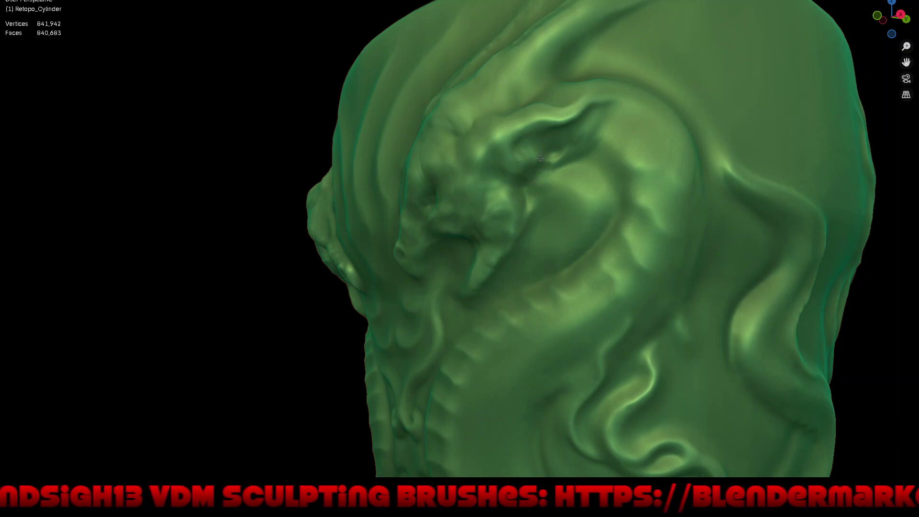
drag(568, 158, 577, 149)
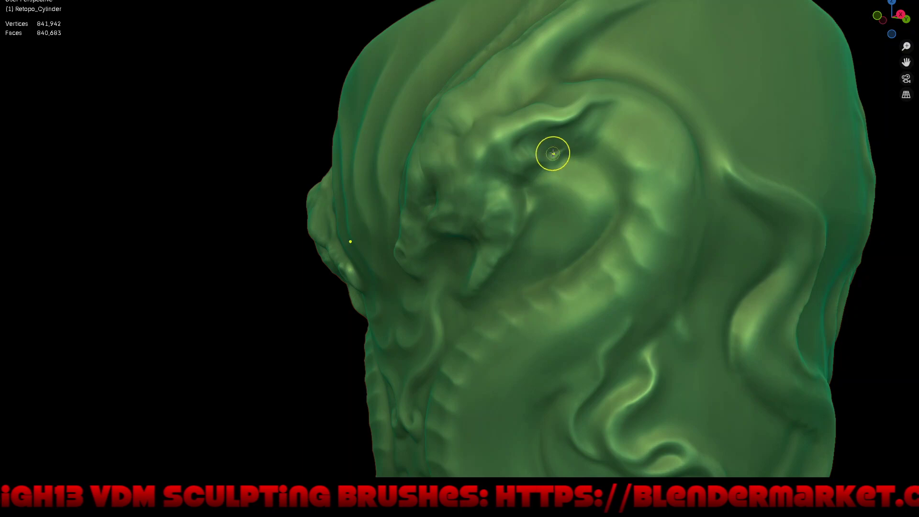
drag(539, 160, 533, 154)
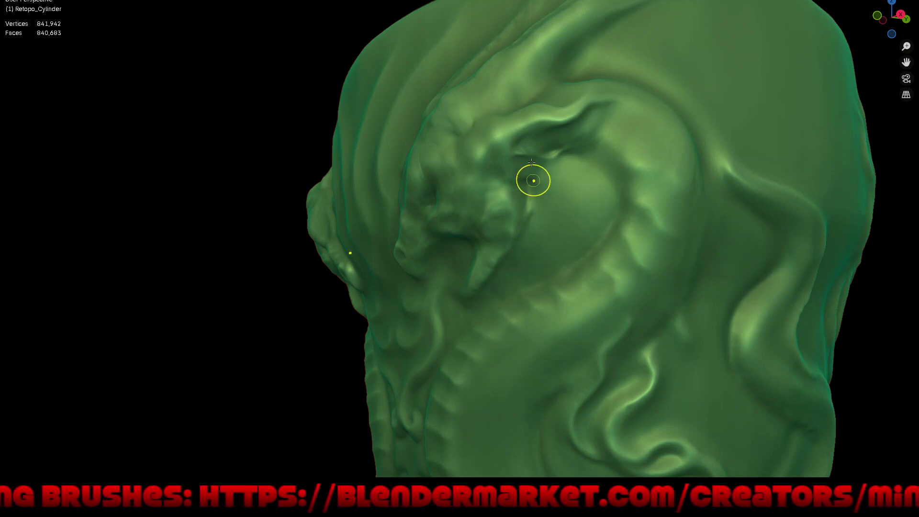
scroll(534, 180, down, 10)
mouse_move(532, 362)
middle_down()
mouse_move(580, 262)
mouse_move(585, 285)
mouse_move(557, 289)
mouse_move(565, 316)
mouse_move(573, 282)
mouse_move(595, 285)
mouse_move(639, 248)
mouse_move(558, 240)
mouse_move(585, 237)
middle_up()
scroll(558, 227, down, 5)
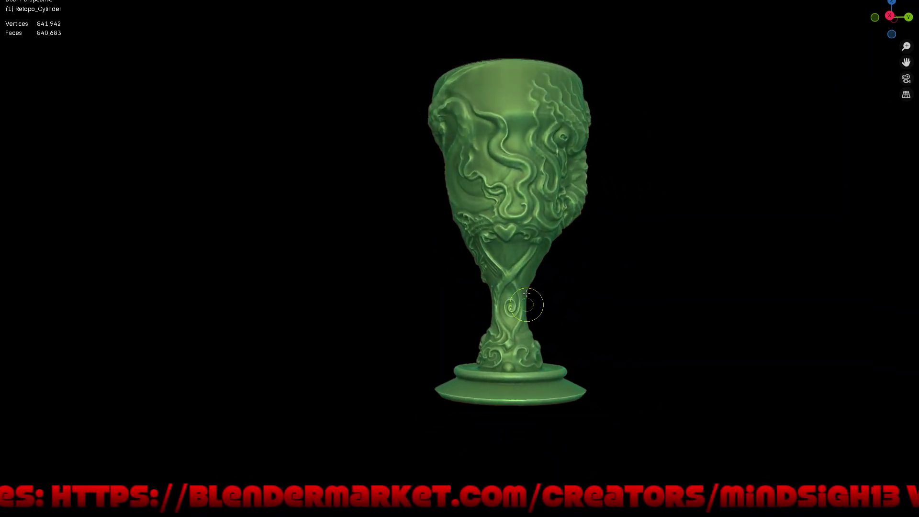
Orbit and zoom until the stem's plain front, below the cup's V-shaped edge, fills the view
scroll(531, 287, up, 3)
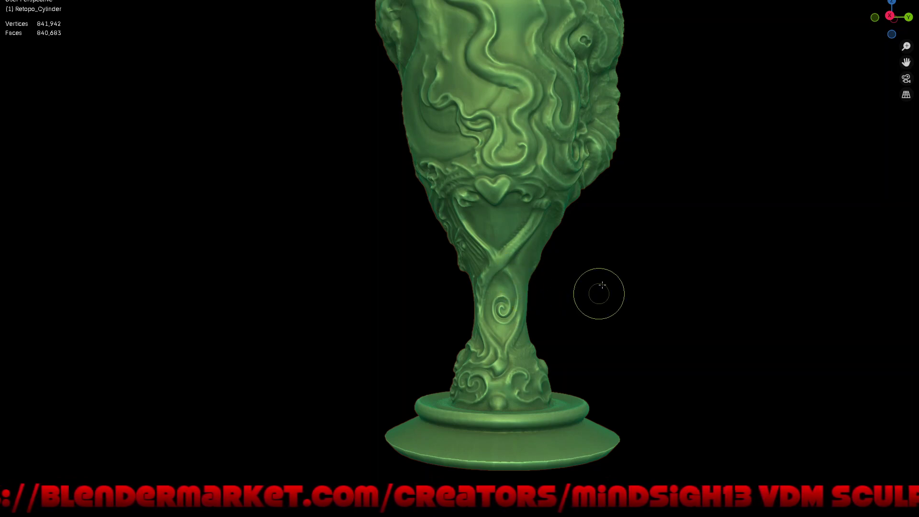
middle_drag(599, 294, 506, 289)
scroll(507, 289, up, 2)
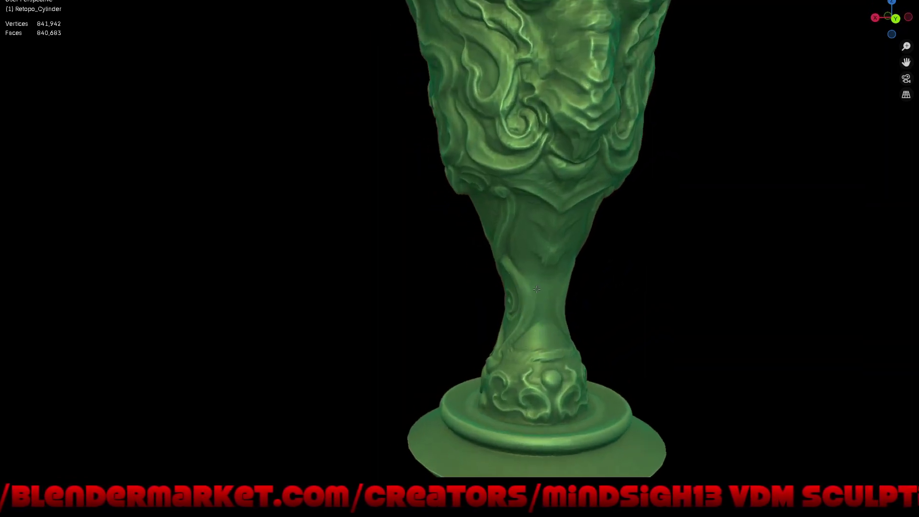
scroll(531, 259, up, 2)
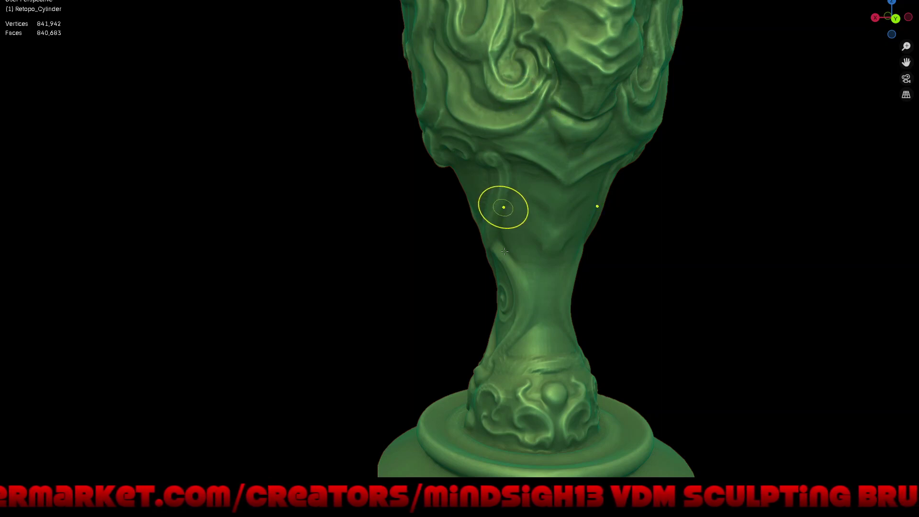
scroll(503, 206, down, 5)
mouse_move(581, 294)
middle_down()
mouse_move(568, 265)
mouse_move(540, 295)
mouse_move(563, 285)
middle_up()
scroll(540, 295, down, 3)
scroll(523, 221, up, 5)
scroll(523, 221, up, 3)
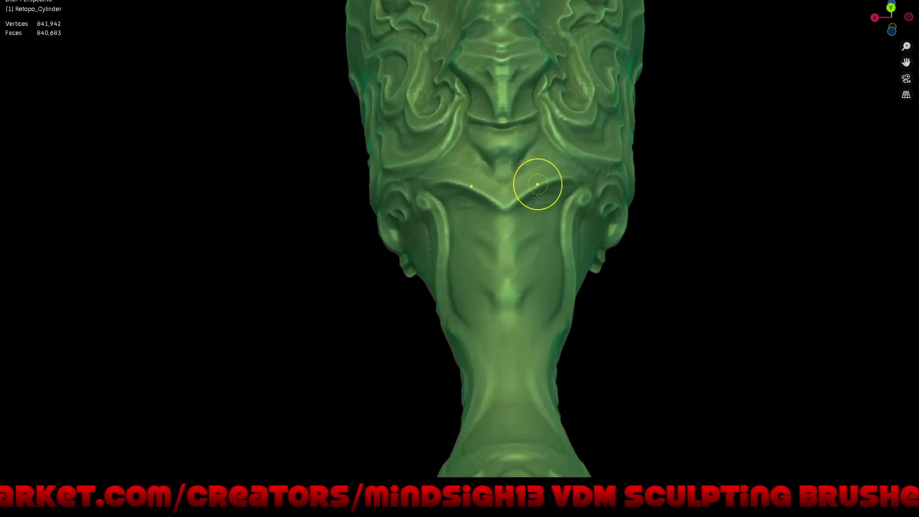
scroll(537, 220, down, 2)
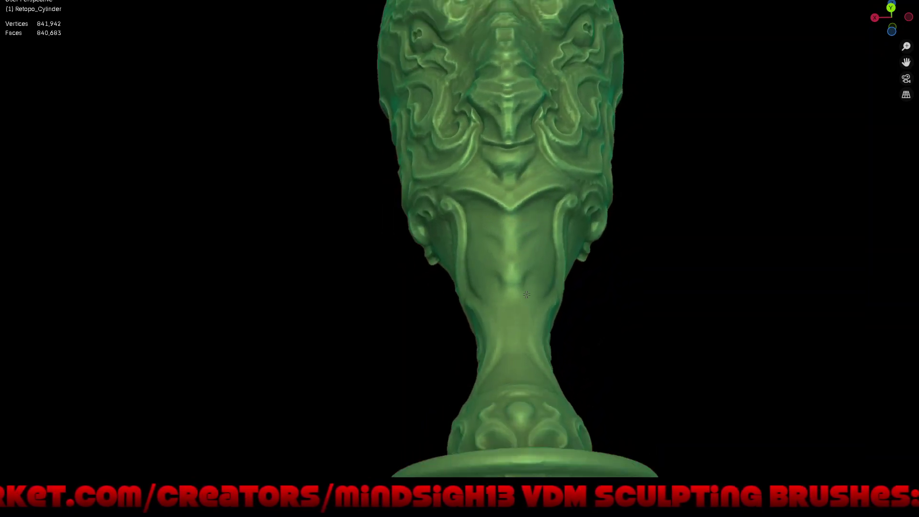
scroll(537, 219, down, 2)
middle_drag(550, 293, 547, 311)
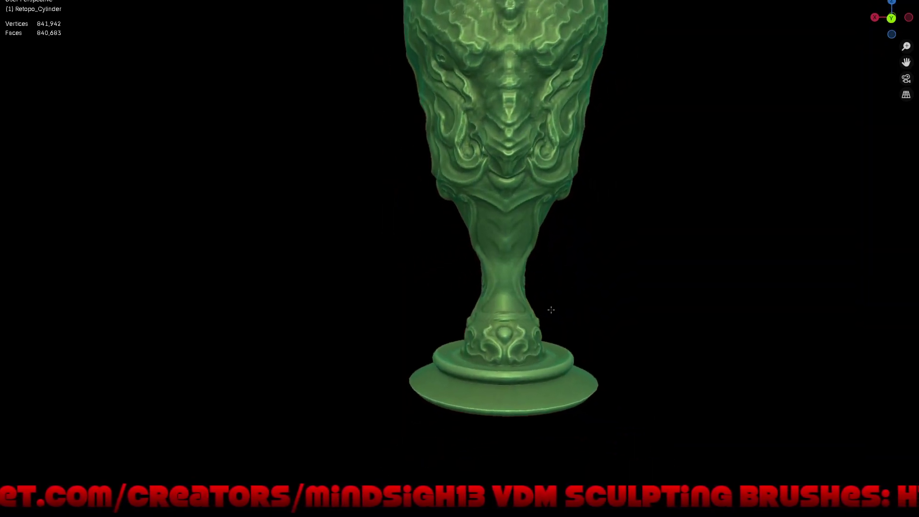
scroll(540, 269, up, 3)
scroll(526, 194, up, 2)
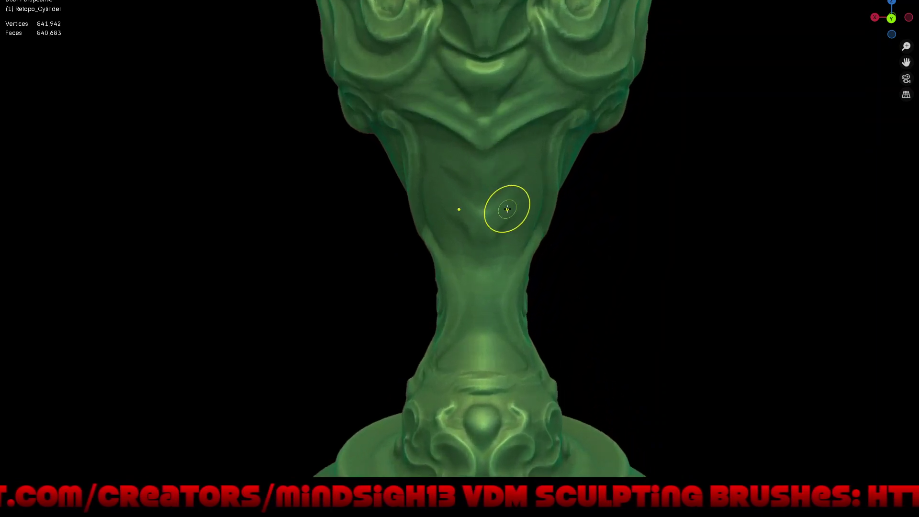
Build up the stem front with a favourite brush, raise a forehead, then stamp a nose and mouth
key(q)
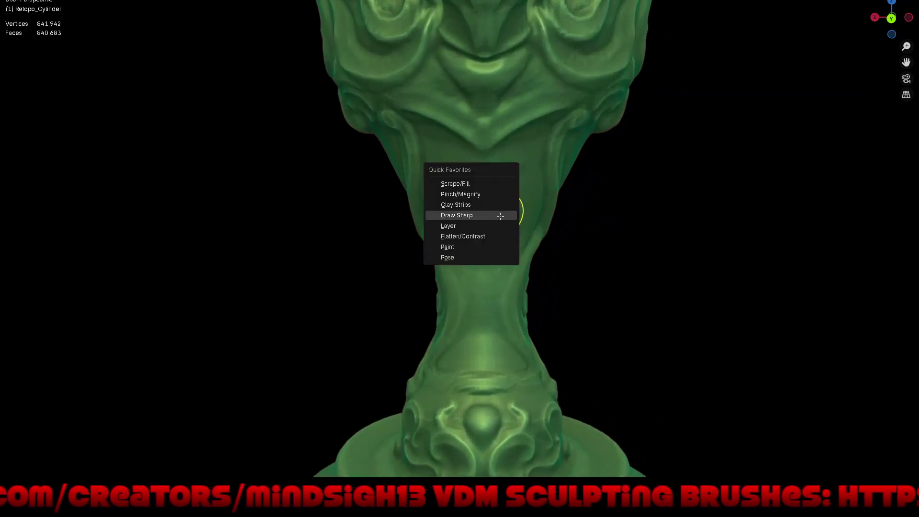
click(498, 204)
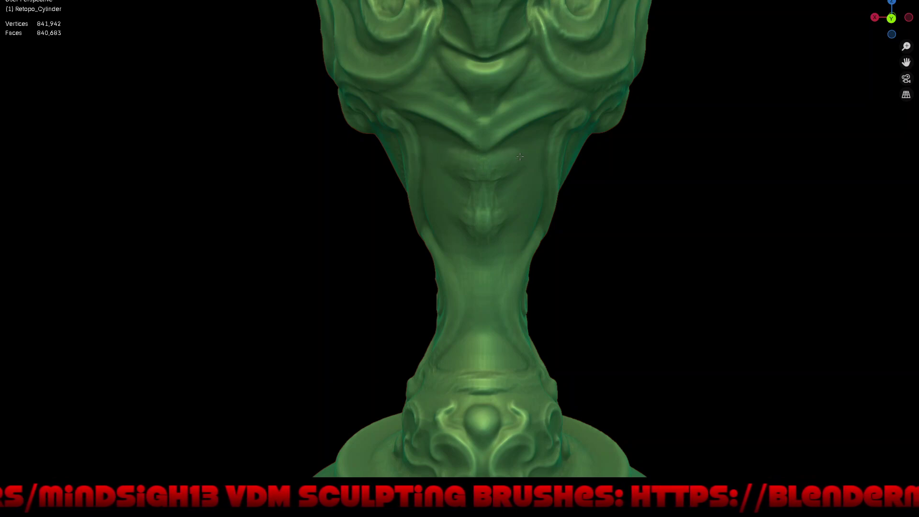
drag(529, 185, 506, 205)
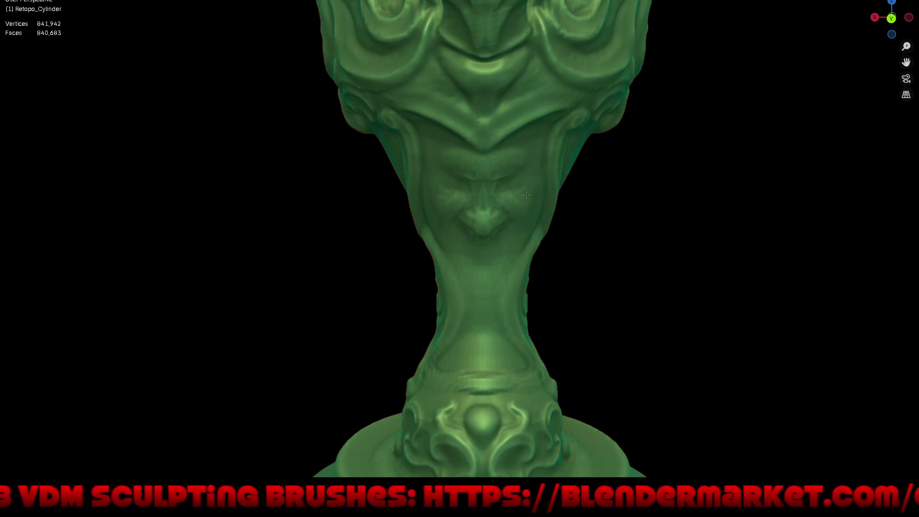
mouse_move(494, 263)
mouse_down()
mouse_move(493, 276)
mouse_move(503, 262)
mouse_move(472, 256)
mouse_up()
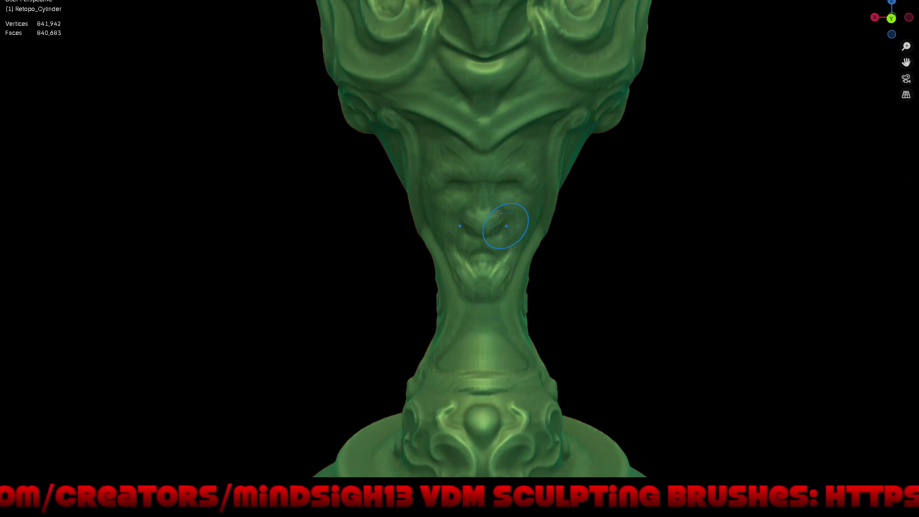
drag(493, 230, 496, 228)
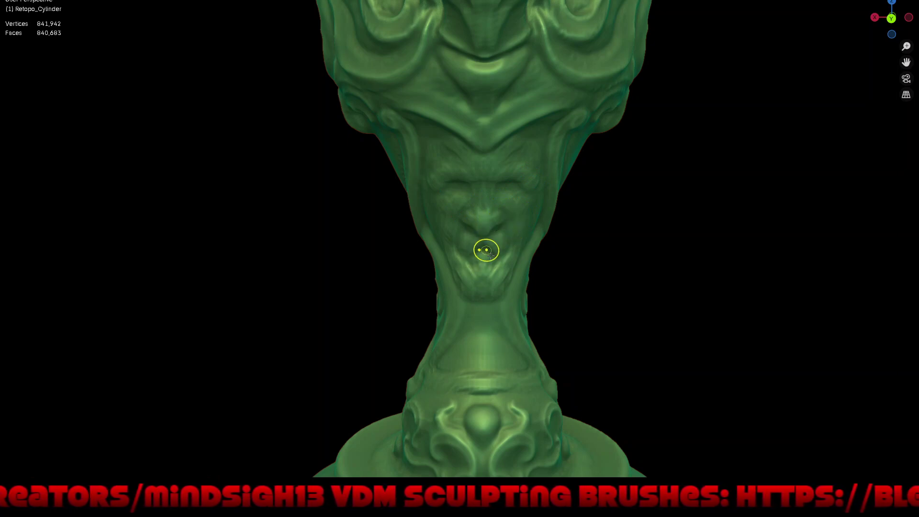
drag(486, 250, 495, 250)
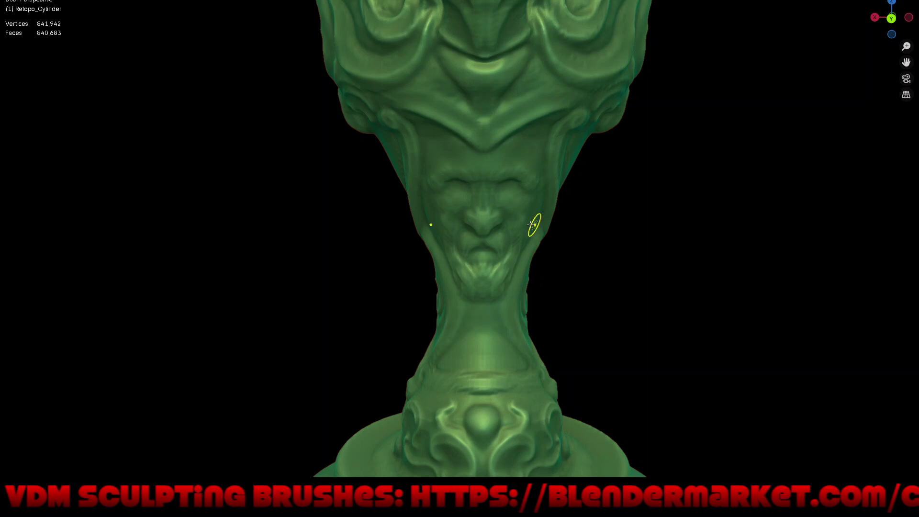
Switch to the Clay Strips brush and add detail to the face
key(q)
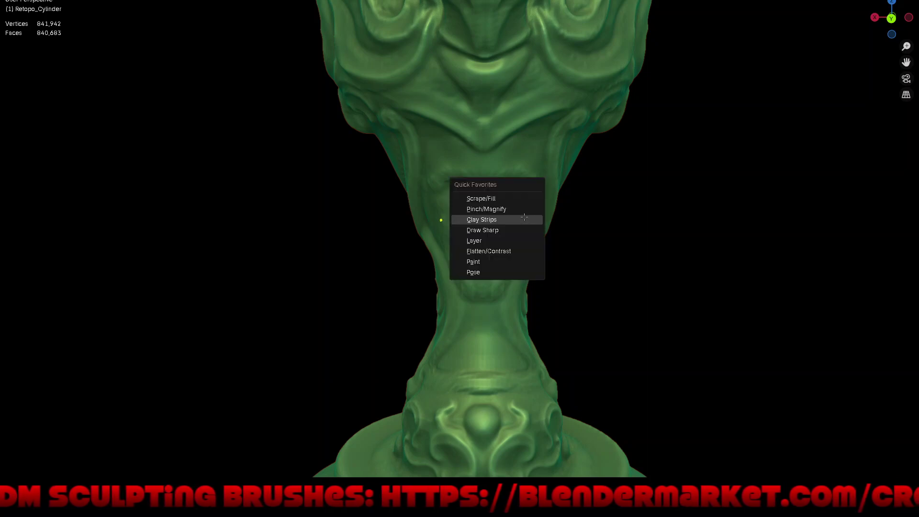
click(524, 217)
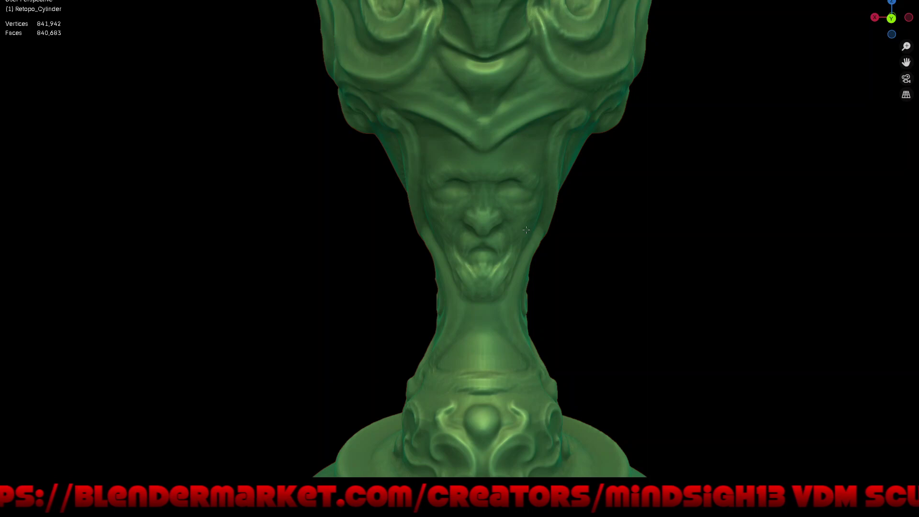
click(524, 252)
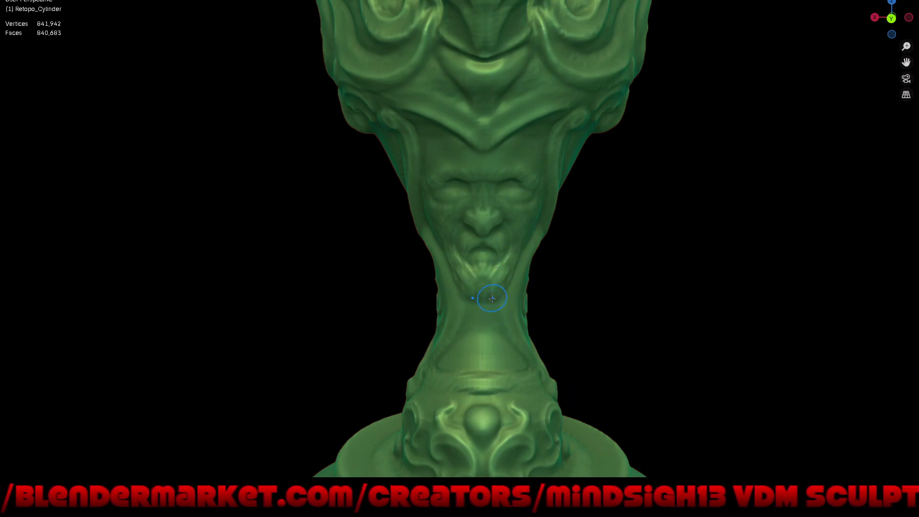
Carve sharp beard strands below the chin and a groove down the stem with Draw Sharp
key(q)
click(488, 309)
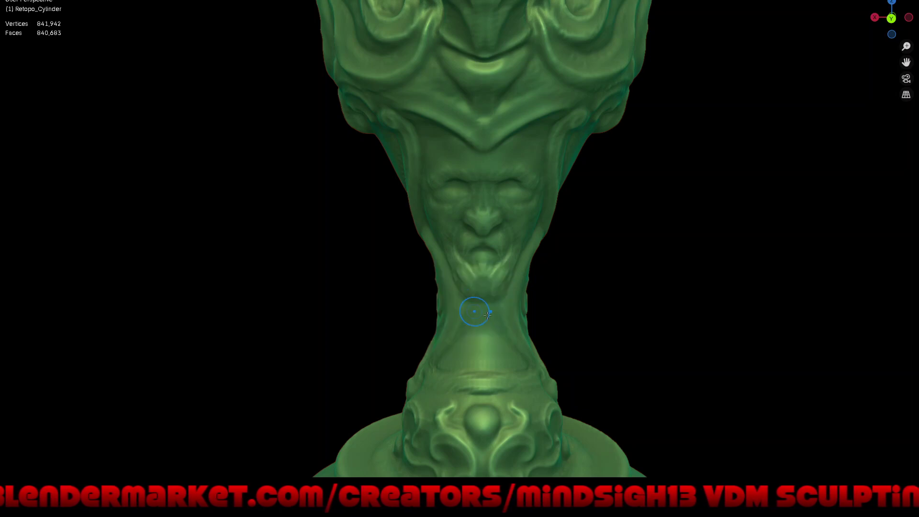
drag(495, 282, 488, 392)
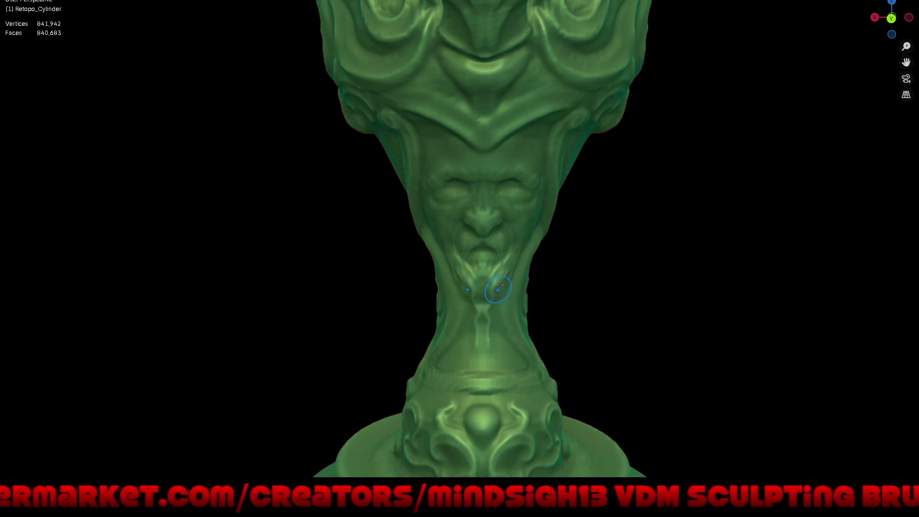
drag(508, 271, 488, 395)
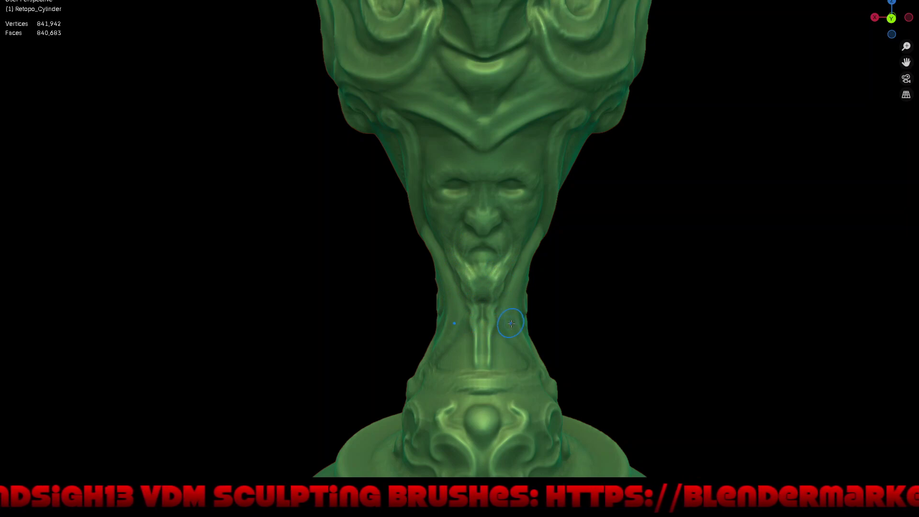
Carve mirrored marks down the stem's centreline from below the chin
scroll(512, 324, up, 1)
scroll(512, 324, up, 3)
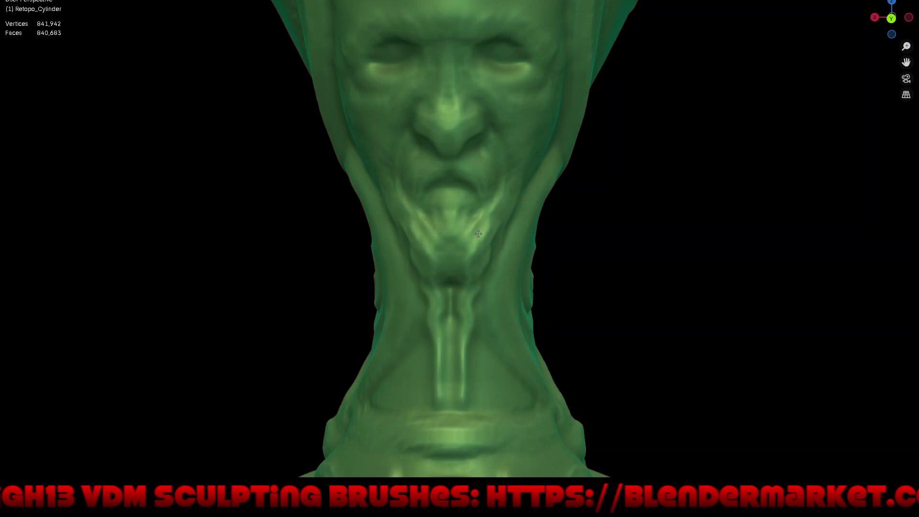
mouse_move(478, 234)
mouse_down()
mouse_move(463, 299)
mouse_move(460, 400)
mouse_up()
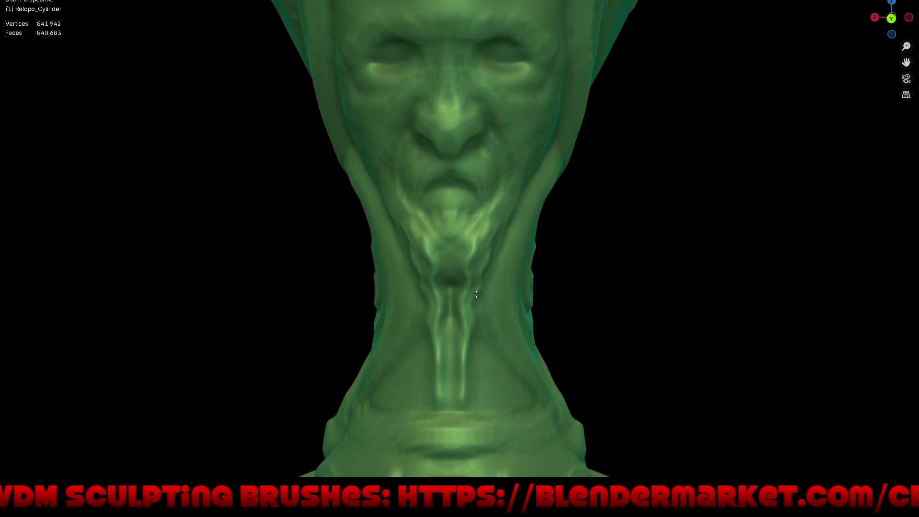
drag(474, 296, 467, 360)
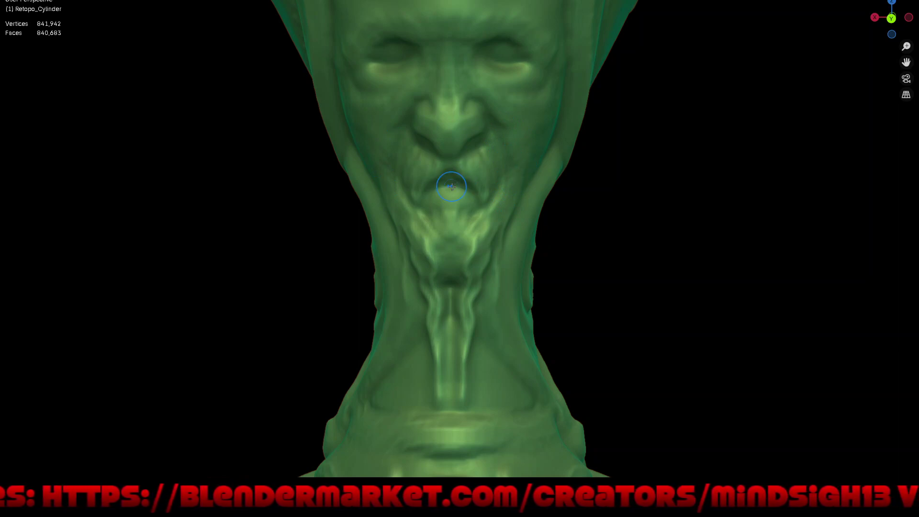
Sculpt detail into the face's mouth, then pull back to see the whole goblet
click(474, 193)
click(426, 193)
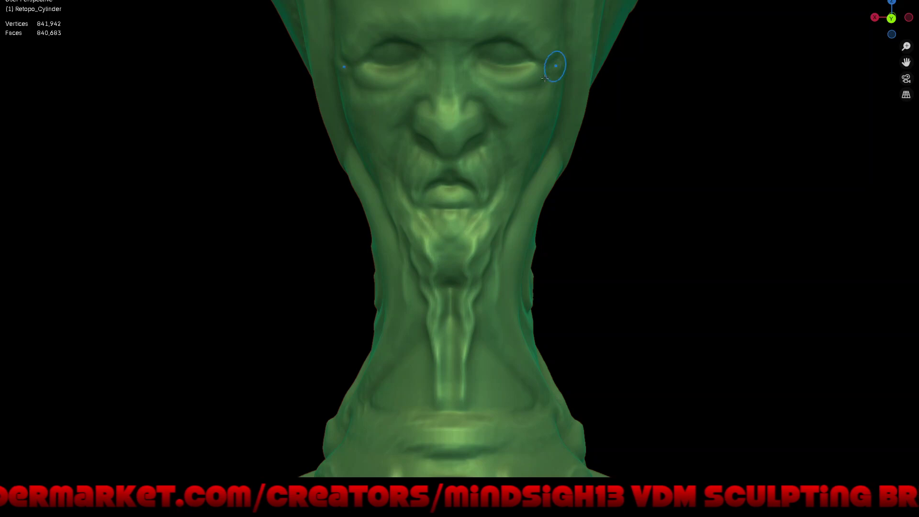
scroll(555, 65, down, 6)
mouse_move(573, 139)
shift+middle_down()
mouse_move(550, 244)
mouse_move(497, 237)
mouse_move(649, 259)
mouse_move(634, 213)
mouse_move(473, 246)
mouse_move(571, 256)
mouse_move(605, 242)
shift+middle_up()
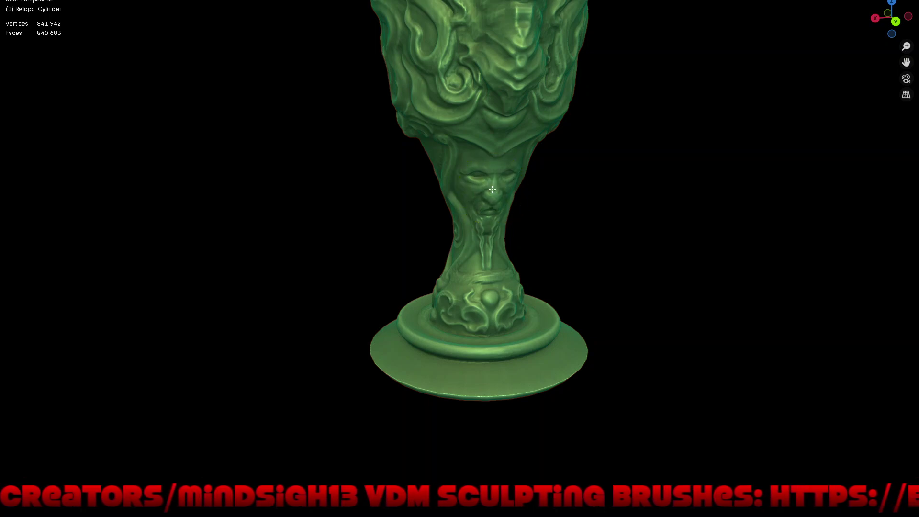
Build up the stem face's nose and mouth, checking it from below and the side
middle_drag(543, 229, 547, 166)
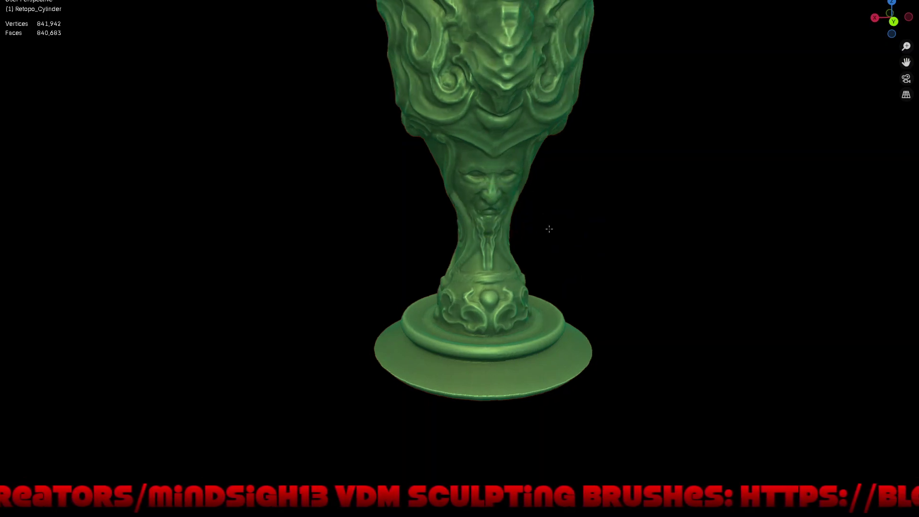
scroll(479, 153, up, 2)
scroll(478, 149, up, 2)
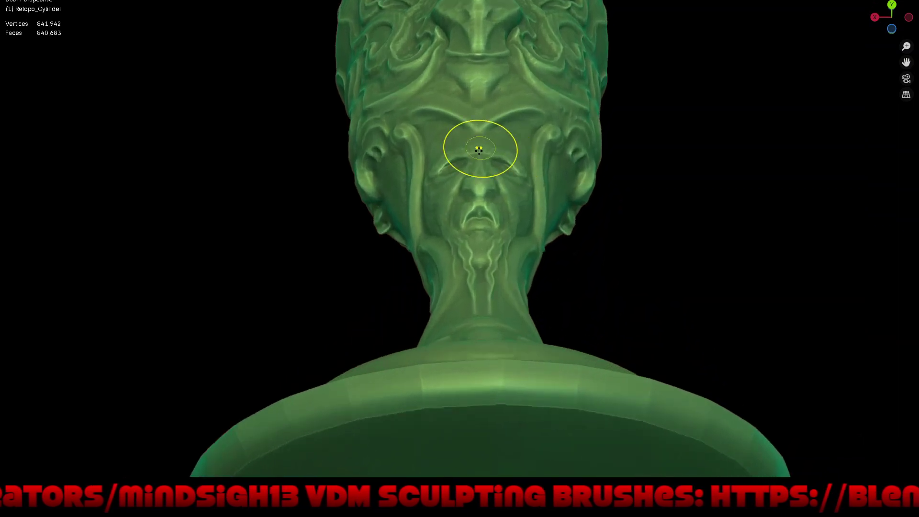
drag(479, 158, 479, 160)
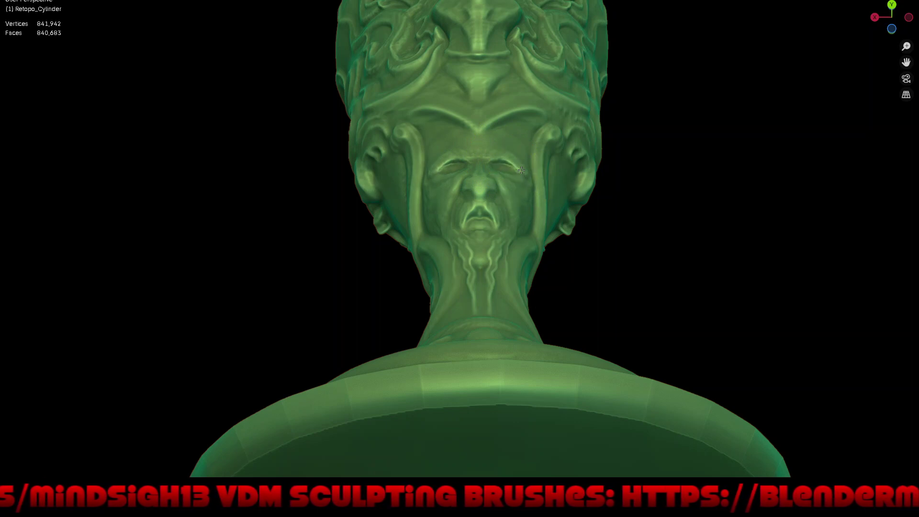
middle_drag(521, 171, 506, 226)
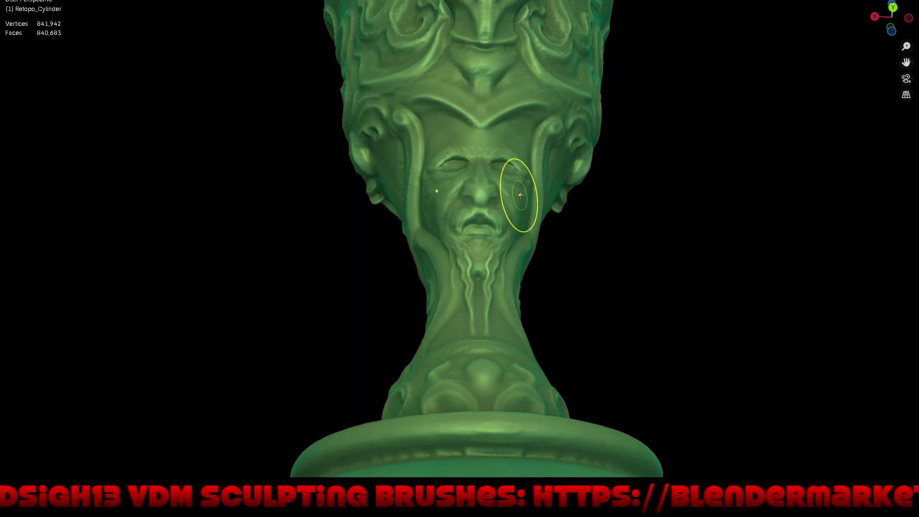
mouse_move(516, 203)
middle_down()
mouse_move(468, 195)
mouse_move(469, 225)
middle_up()
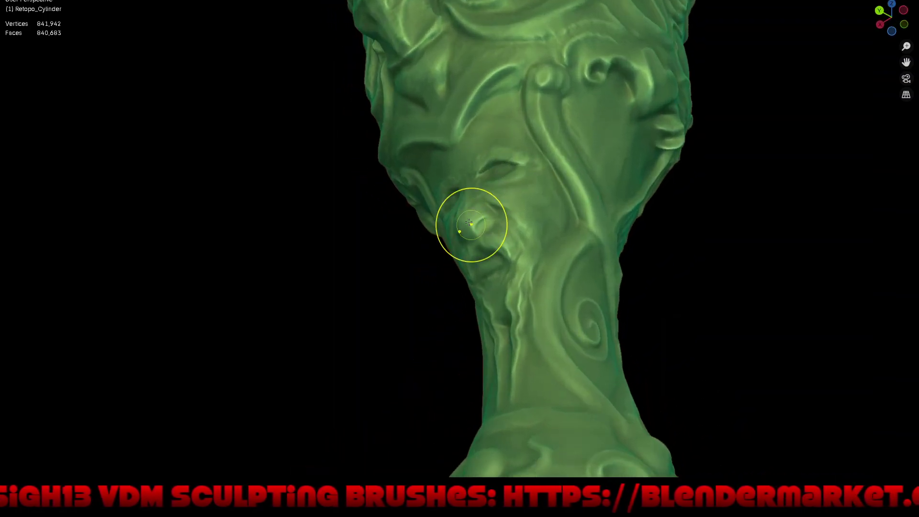
drag(461, 221, 465, 190)
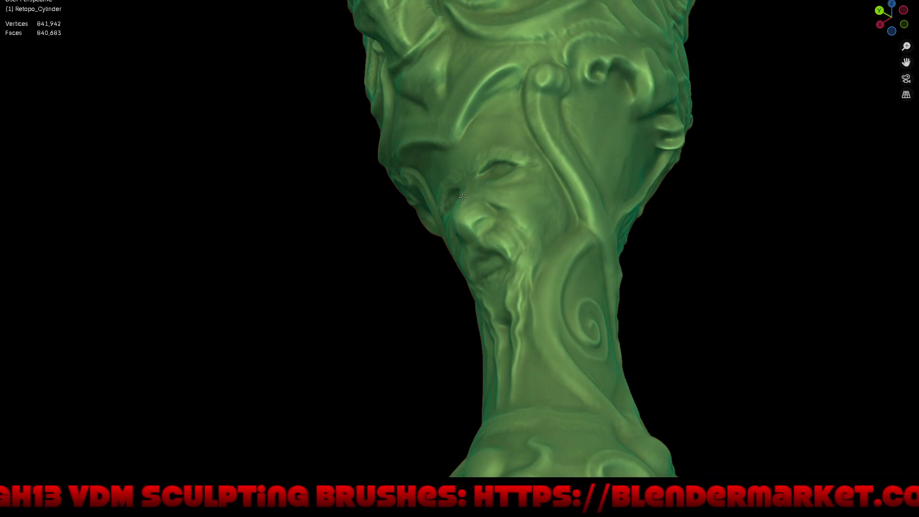
mouse_move(468, 236)
middle_down()
mouse_move(551, 267)
mouse_move(479, 226)
middle_up()
scroll(472, 182, up, 2)
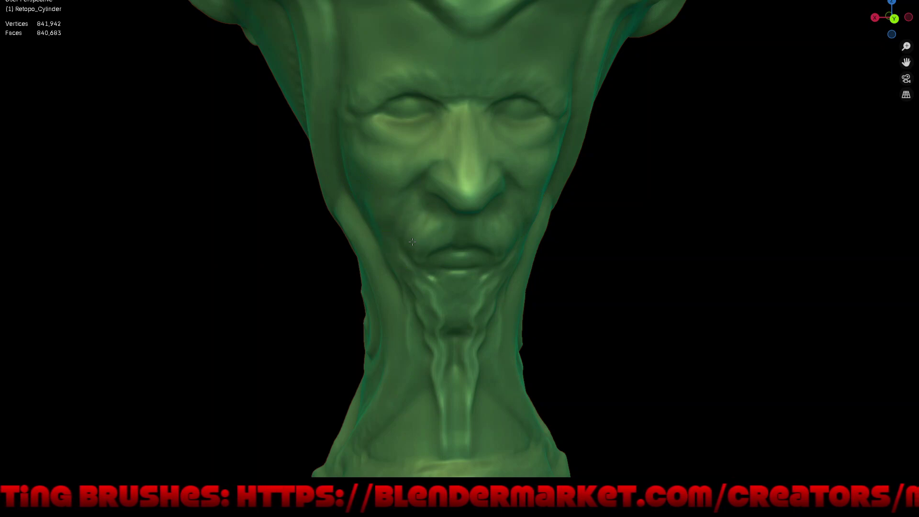
Raise the upper lip and cheeks and shape both sides of the chin symmetrically
drag(412, 239, 435, 237)
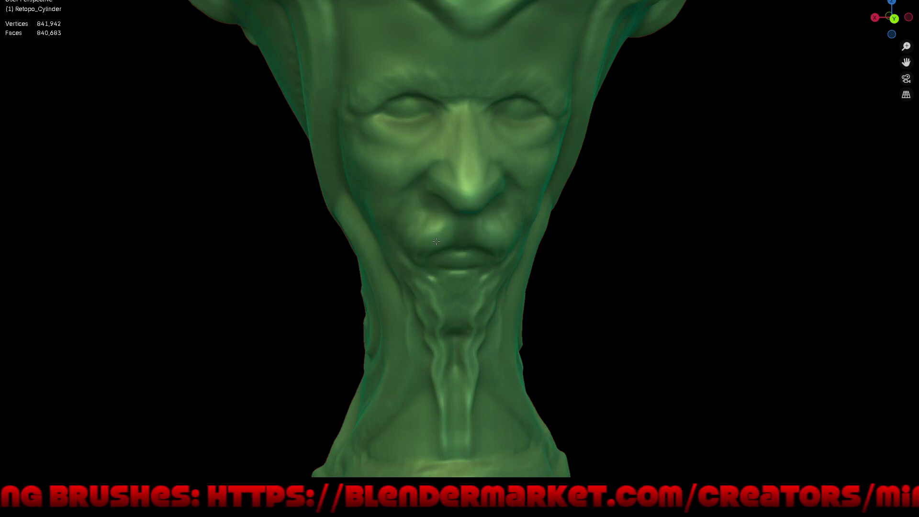
drag(448, 308, 452, 340)
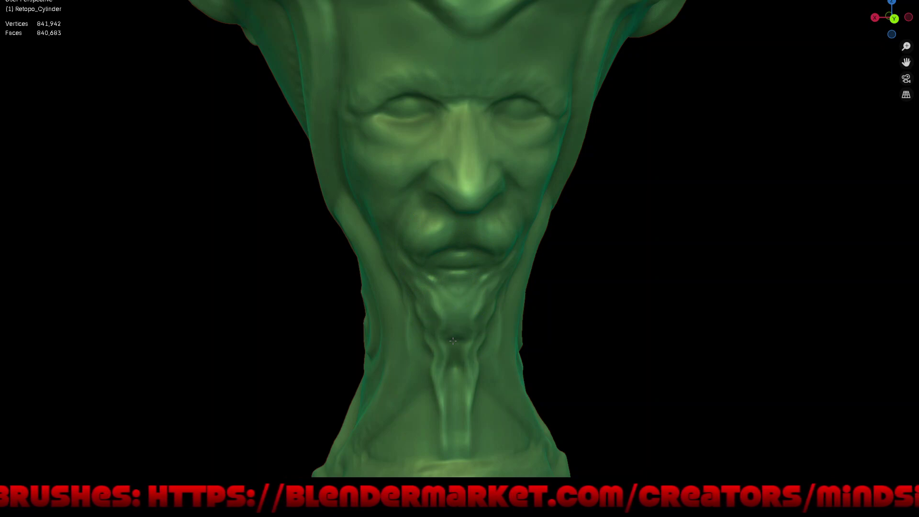
mouse_move(496, 297)
mouse_down()
mouse_move(504, 300)
mouse_move(530, 243)
mouse_move(540, 176)
mouse_move(556, 165)
mouse_up()
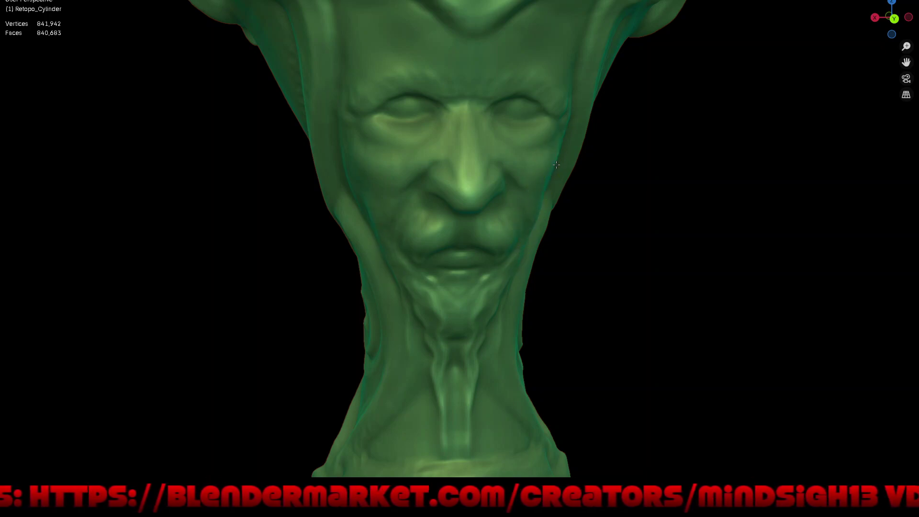
scroll(555, 216, down, 2)
scroll(550, 261, down, 3)
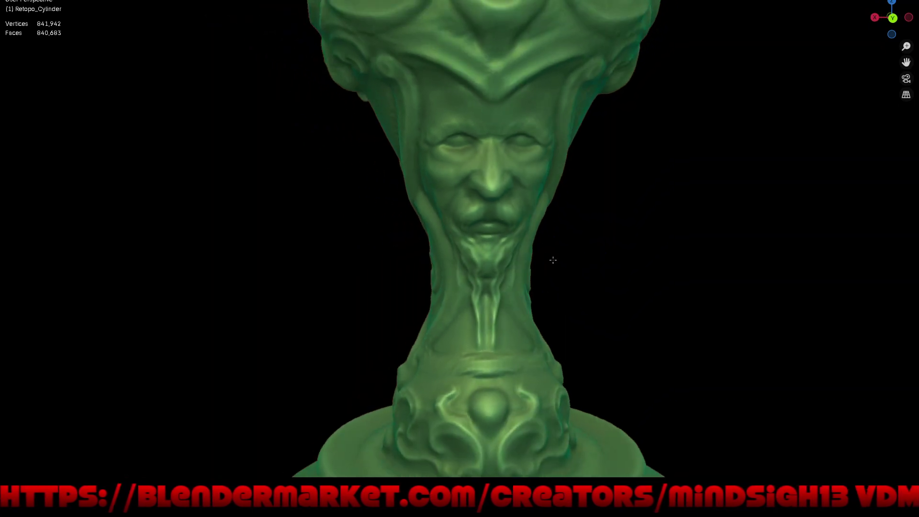
scroll(551, 266, down, 1)
scroll(553, 240, up, 2)
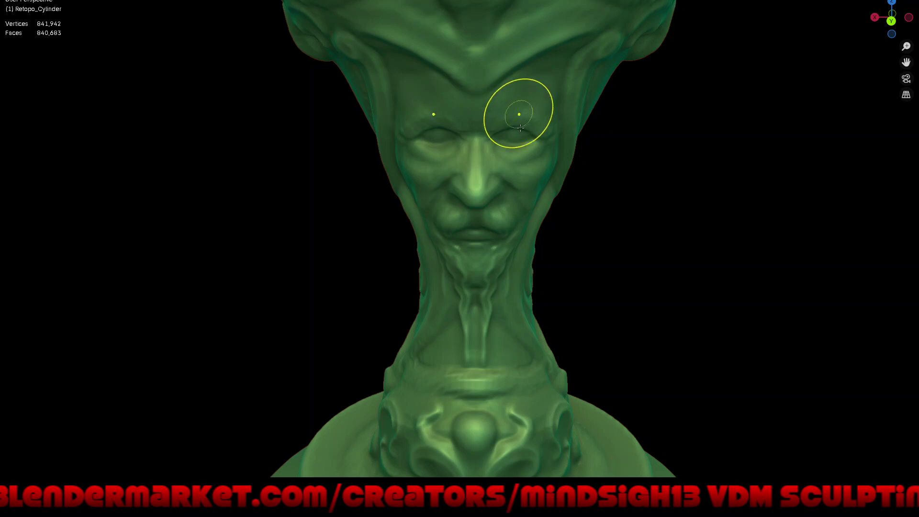
middle_drag(524, 102, 520, 153)
Use a smaller Draw Sharp brush to carve a sharper lower-lip bulge at the mouth
key(q)
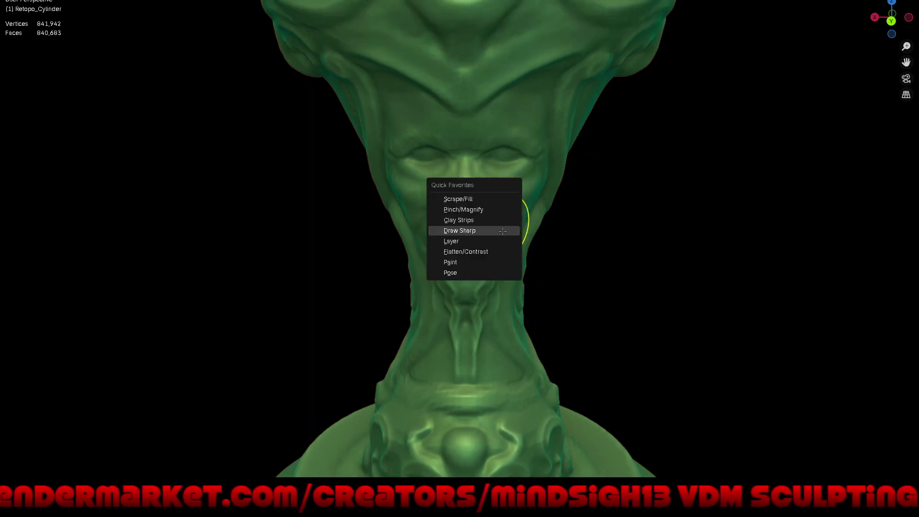
click(494, 230)
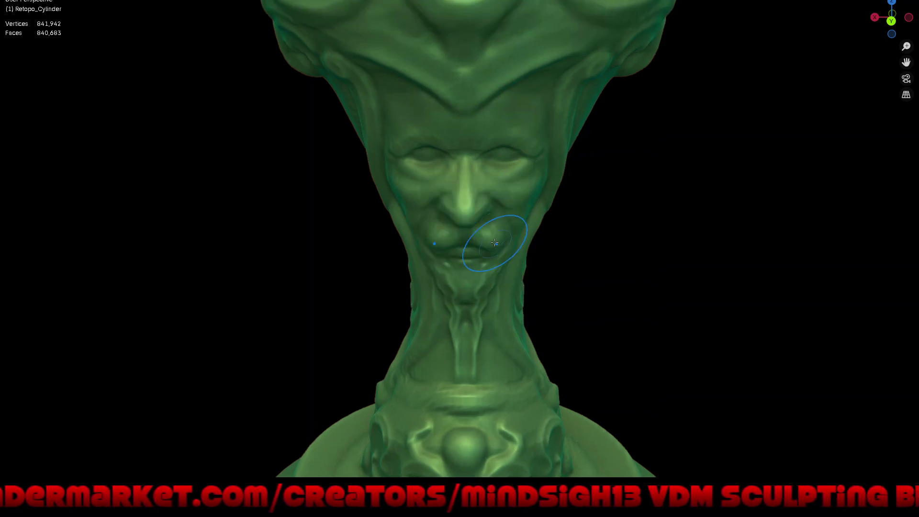
click(503, 235)
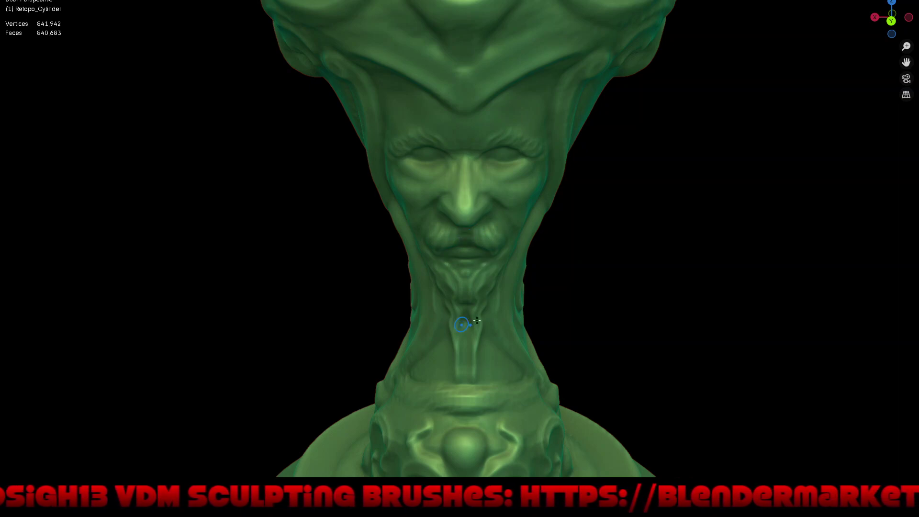
middle_drag(466, 324, 534, 278)
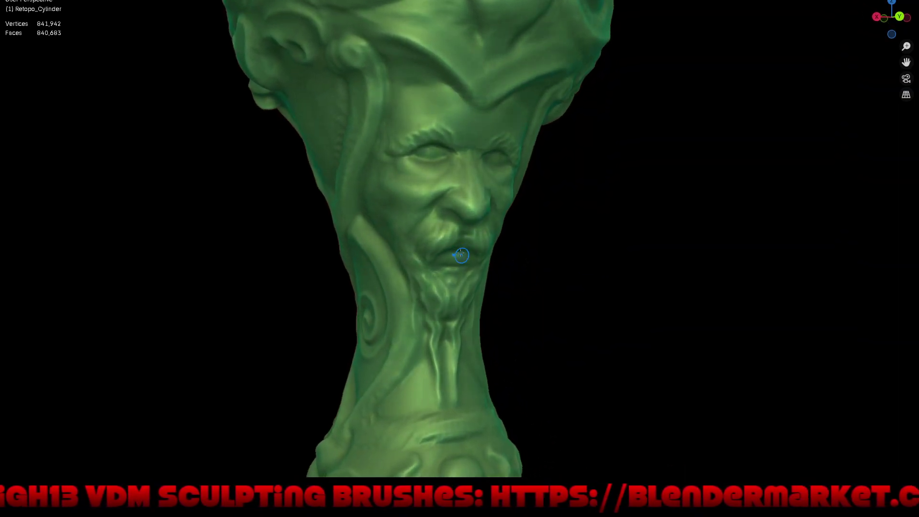
drag(451, 253, 440, 258)
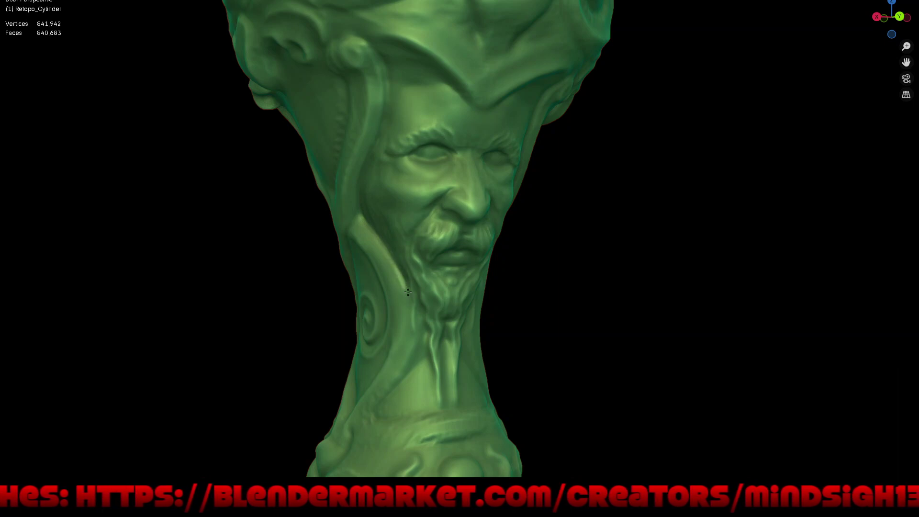
Frame the goblet from the front and add goatee beard detail on the chin
scroll(409, 332, down, 3)
mouse_move(478, 332)
middle_down()
mouse_move(491, 315)
mouse_move(572, 322)
middle_up()
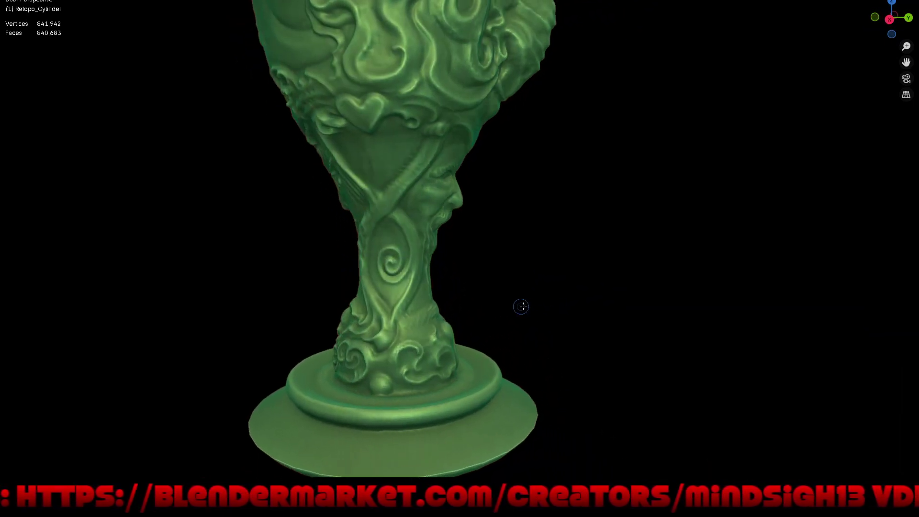
scroll(531, 302, up, 1)
scroll(511, 279, up, 1)
scroll(479, 201, up, 2)
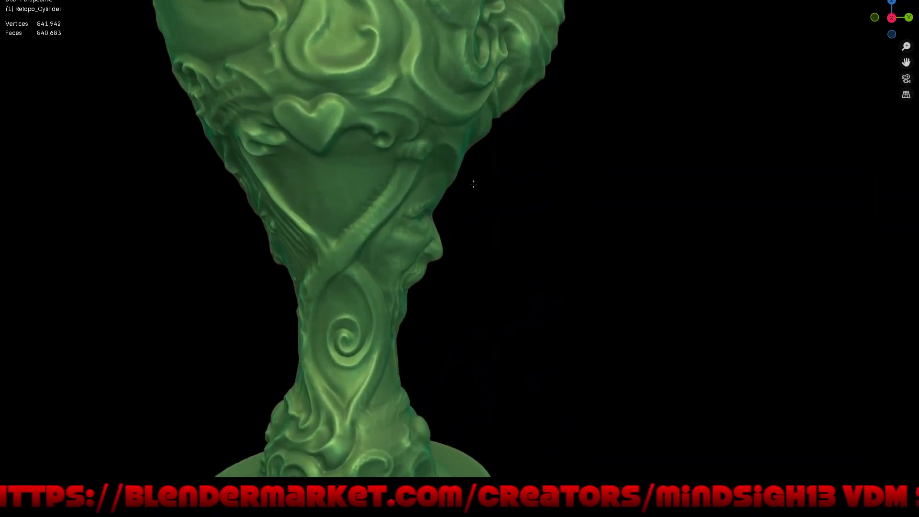
scroll(459, 223, up, 1)
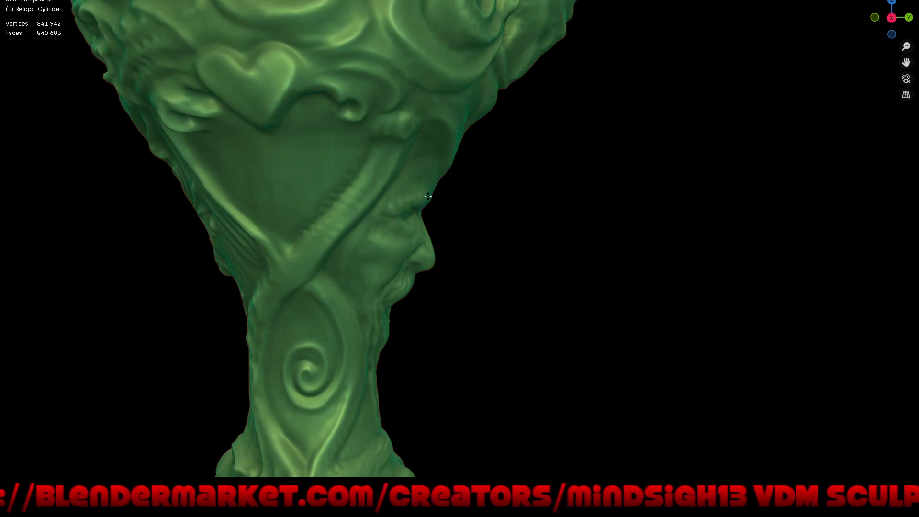
middle_drag(453, 207, 451, 211)
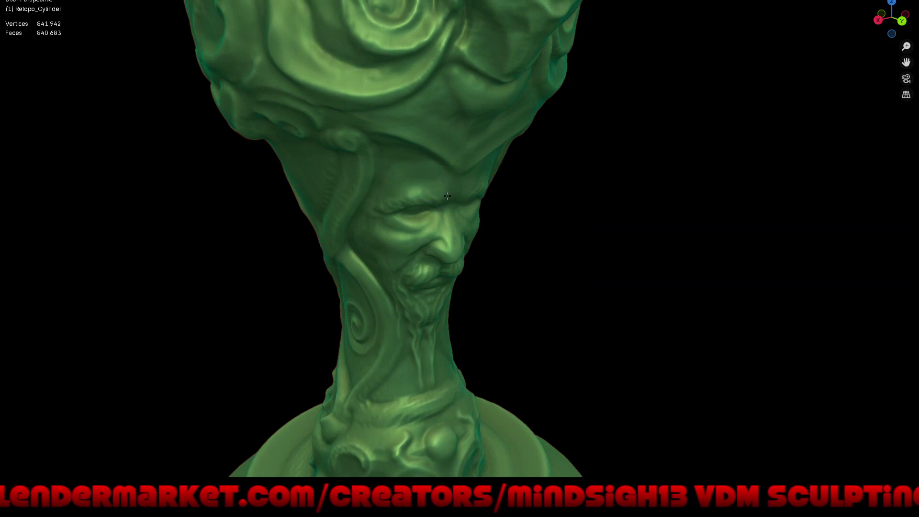
scroll(493, 324, down, 5)
mouse_move(493, 324)
middle_down()
mouse_move(474, 281)
mouse_move(486, 272)
middle_up()
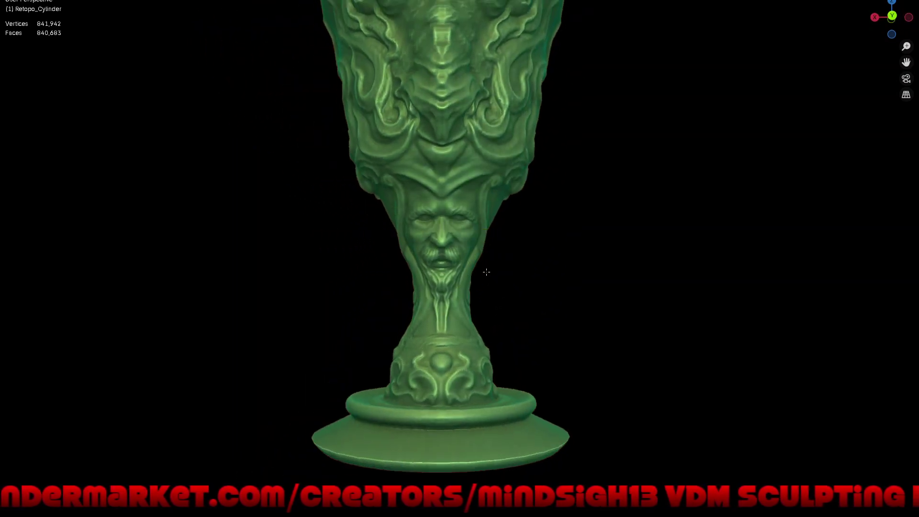
scroll(486, 272, down, 3)
middle_drag(530, 294, 525, 273)
middle_drag(554, 330, 556, 302)
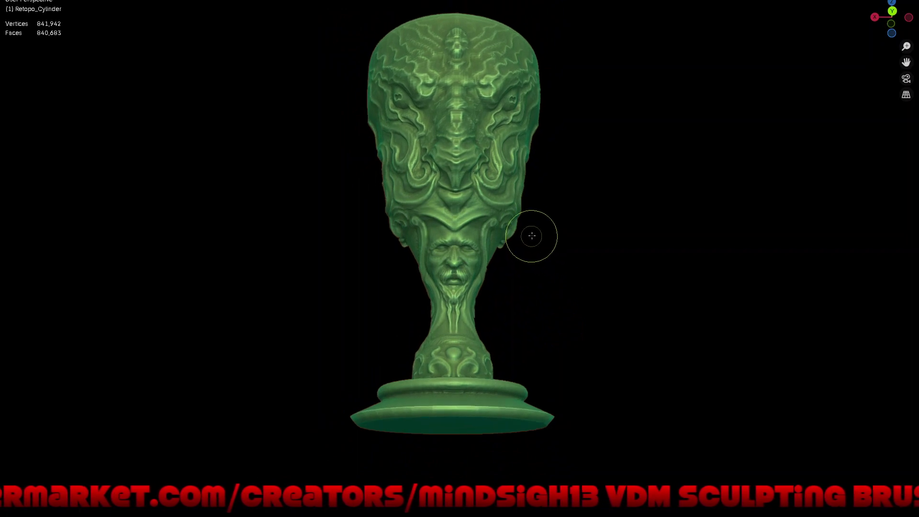
mouse_move(531, 235)
middle_down()
mouse_move(531, 226)
mouse_move(527, 246)
middle_up()
mouse_move(498, 324)
ctrl+middle_down()
mouse_move(502, 269)
mouse_move(530, 292)
mouse_move(440, 266)
mouse_move(441, 312)
mouse_move(461, 266)
ctrl+middle_up()
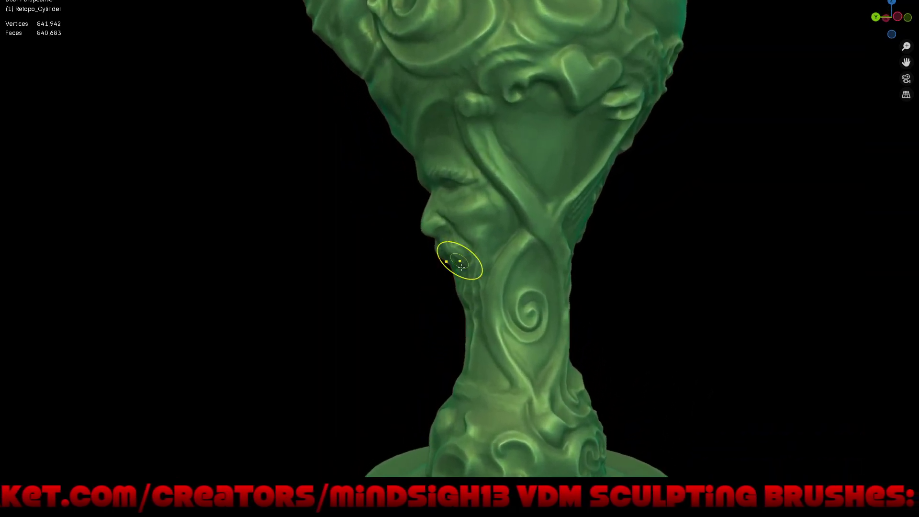
mouse_move(461, 266)
mouse_down()
mouse_move(472, 329)
mouse_move(476, 298)
mouse_up()
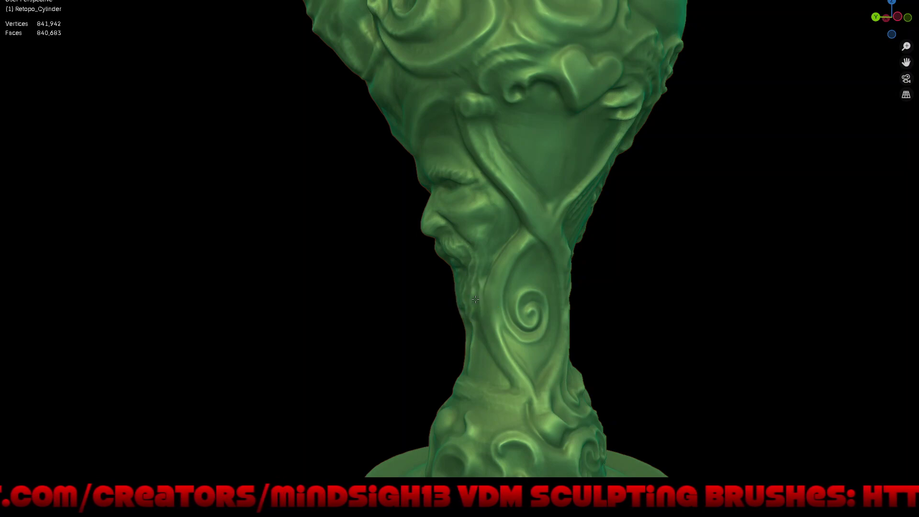
Orbit the face sideways and back, then zoom out to see the whole goblet
mouse_move(549, 343)
middle_down()
mouse_move(595, 336)
mouse_move(572, 307)
mouse_move(539, 304)
middle_up()
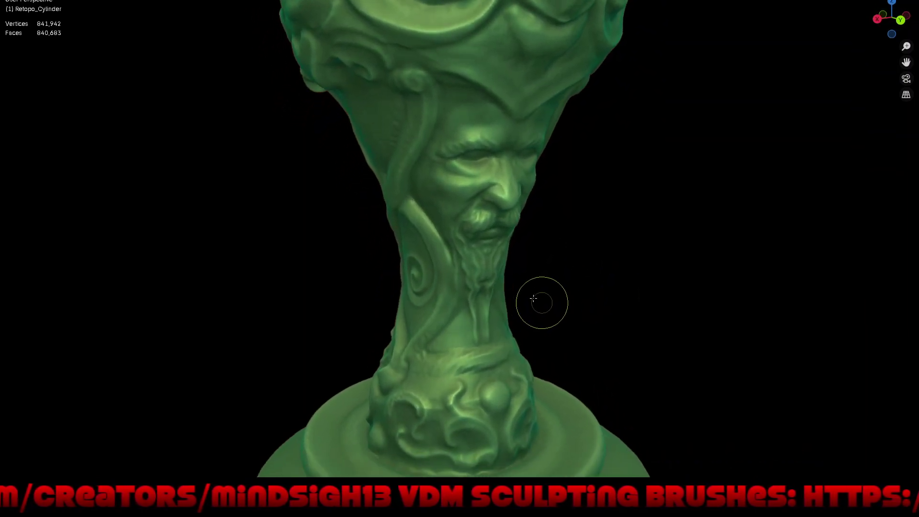
middle_drag(461, 308, 441, 300)
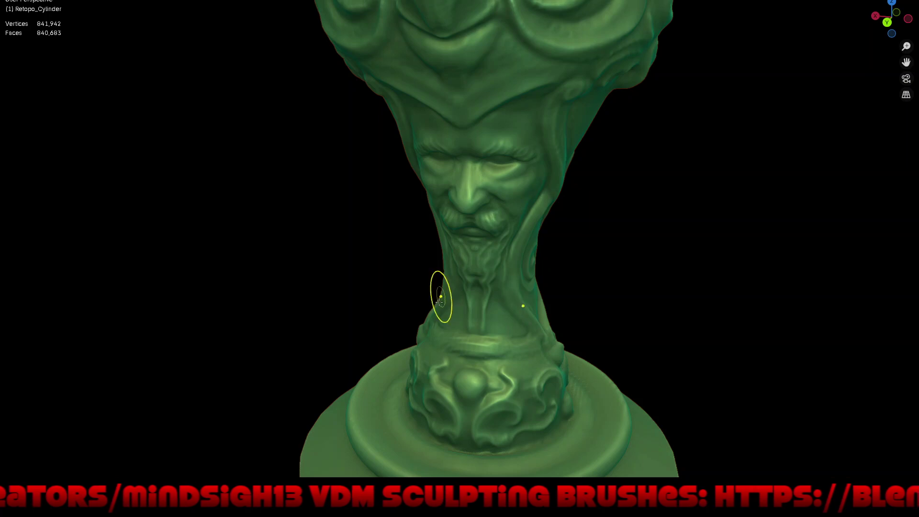
scroll(436, 309, down, 2)
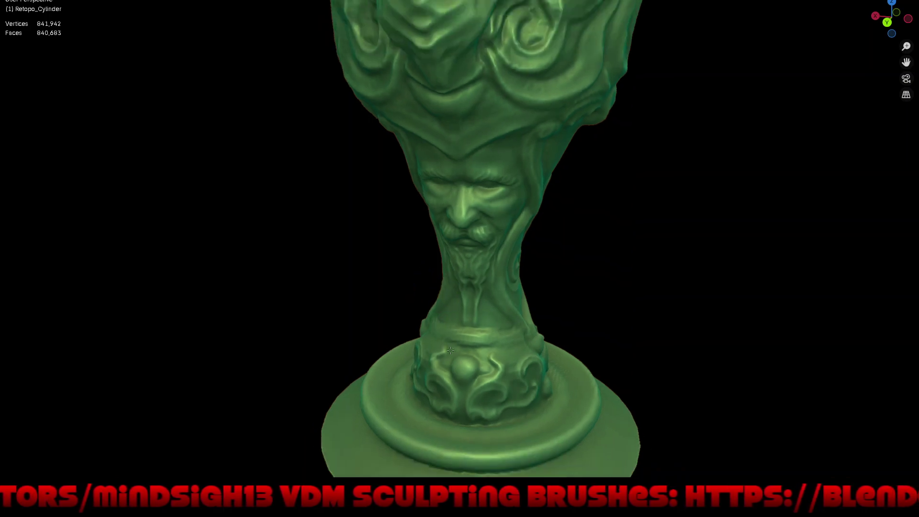
scroll(448, 313, down, 2)
scroll(459, 321, down, 2)
scroll(476, 330, down, 1)
scroll(479, 332, down, 2)
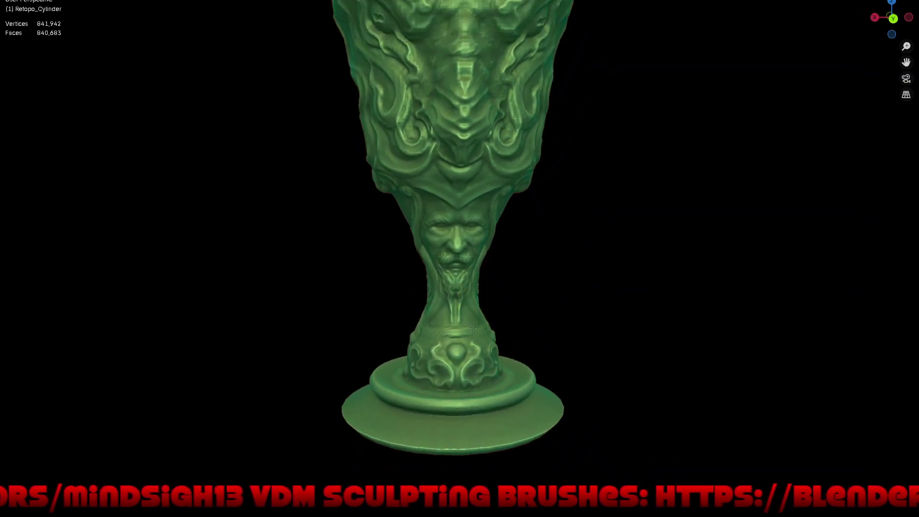
scroll(486, 335, down, 2)
scroll(493, 338, down, 1)
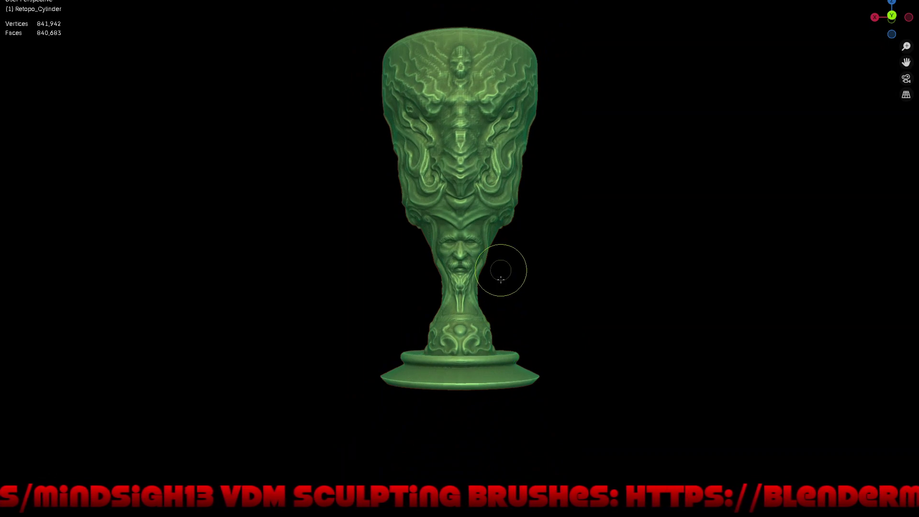
scroll(503, 254, up, 2)
scroll(513, 249, up, 1)
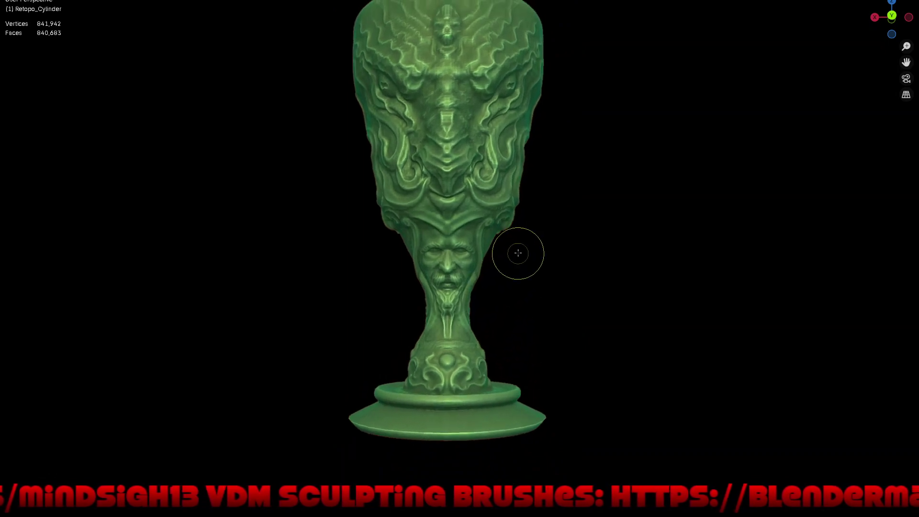
Switch to the Draw Sharp brush and turn the goblet to show its swirled heart side
key(q)
click(523, 282)
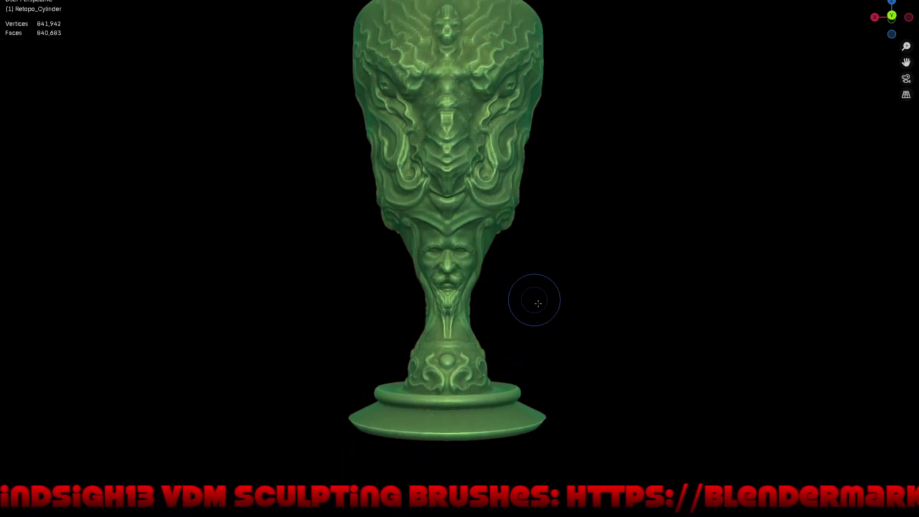
middle_drag(550, 314, 535, 322)
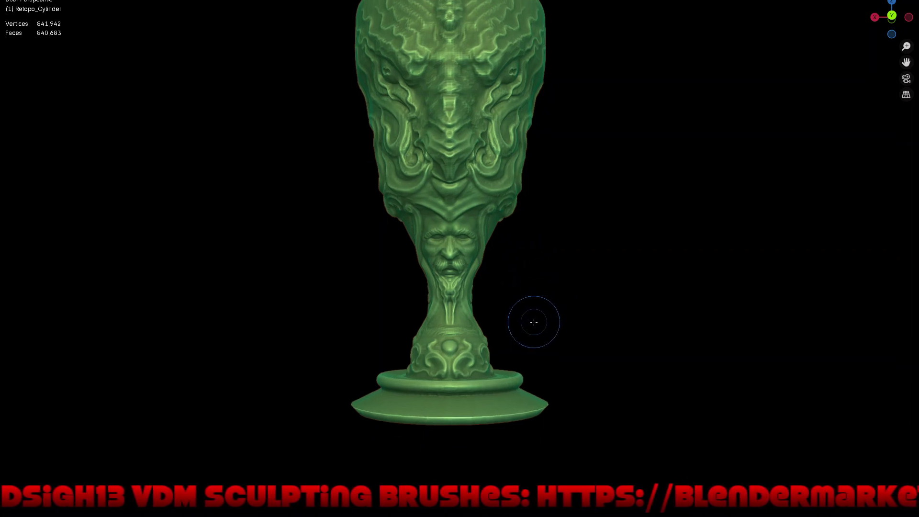
key(w)
click(511, 321)
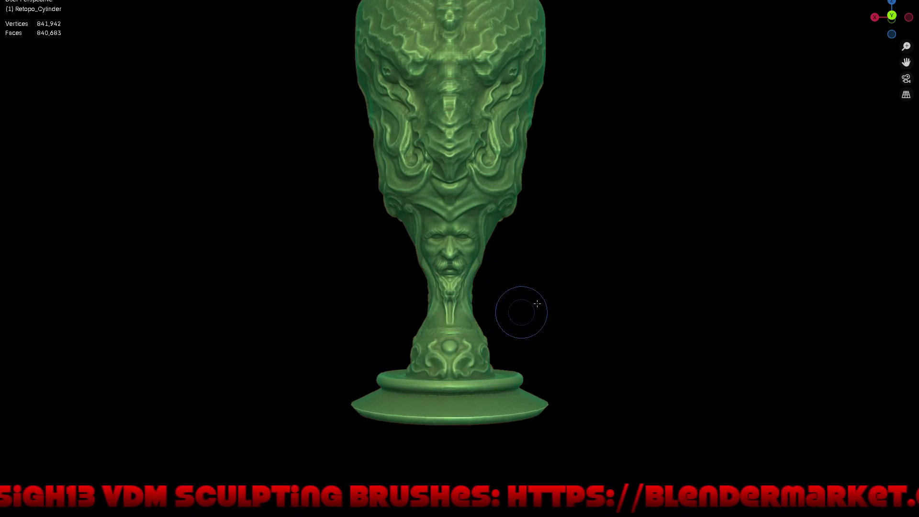
mouse_move(536, 311)
middle_down()
mouse_move(494, 334)
mouse_move(530, 278)
mouse_move(472, 272)
mouse_move(507, 269)
mouse_move(501, 239)
middle_up()
Centre the stem spiral, enlarge the brush radius, and lightly refine the surface below it
scroll(483, 233, up, 1)
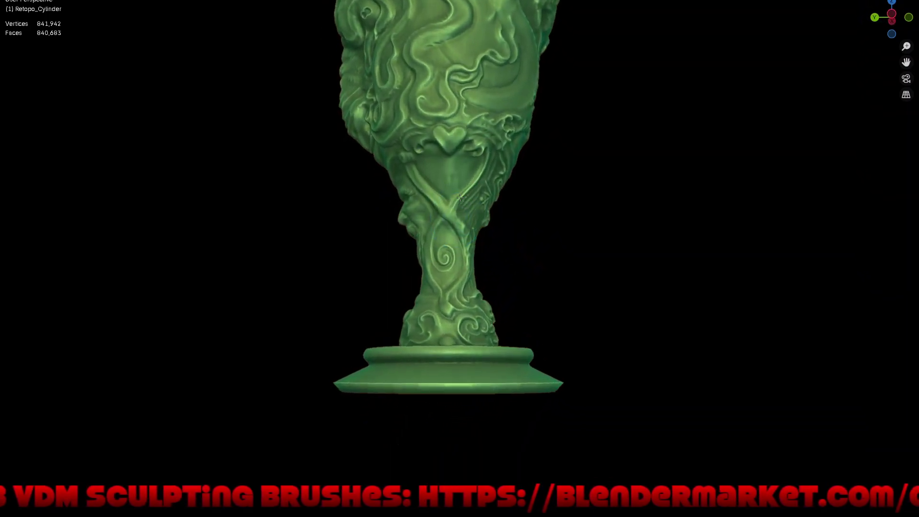
scroll(455, 222, up, 3)
scroll(427, 216, up, 2)
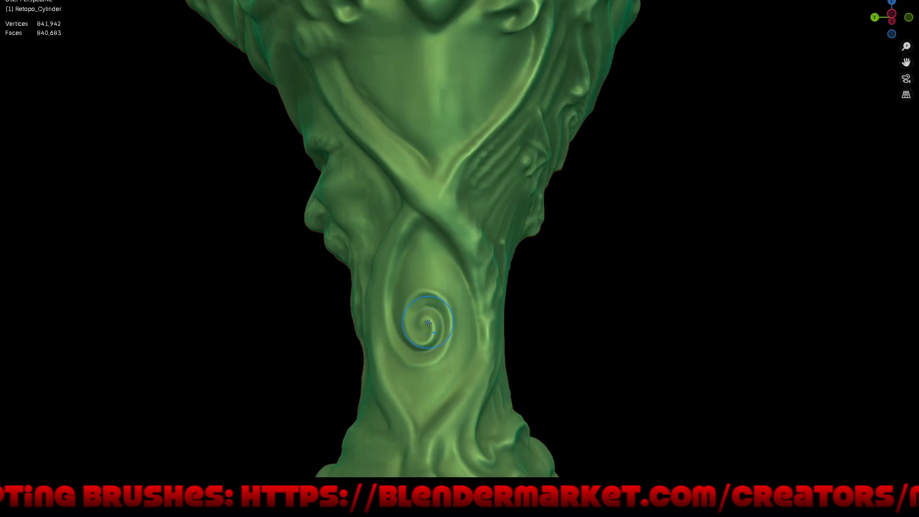
shift+middle_drag(444, 303, 488, 242)
scroll(488, 242, up, 1)
scroll(493, 237, up, 1)
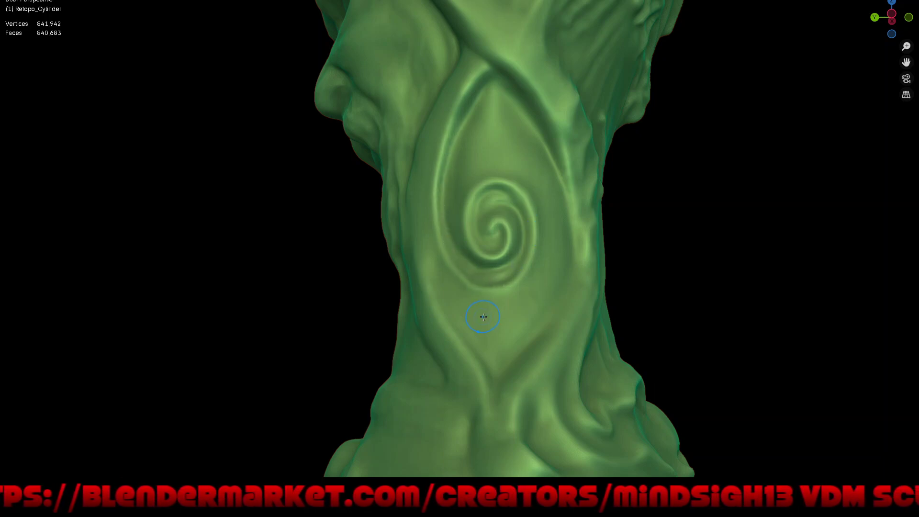
key(f)
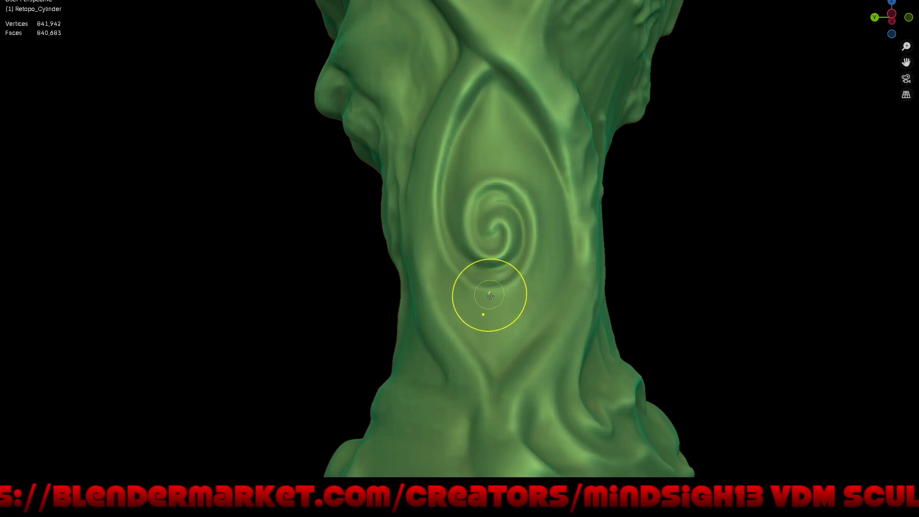
click(490, 296)
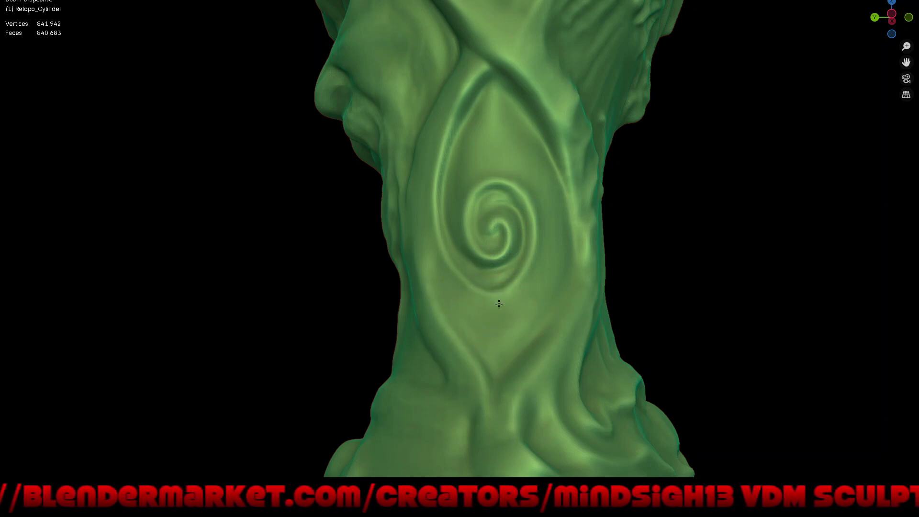
drag(450, 283, 488, 333)
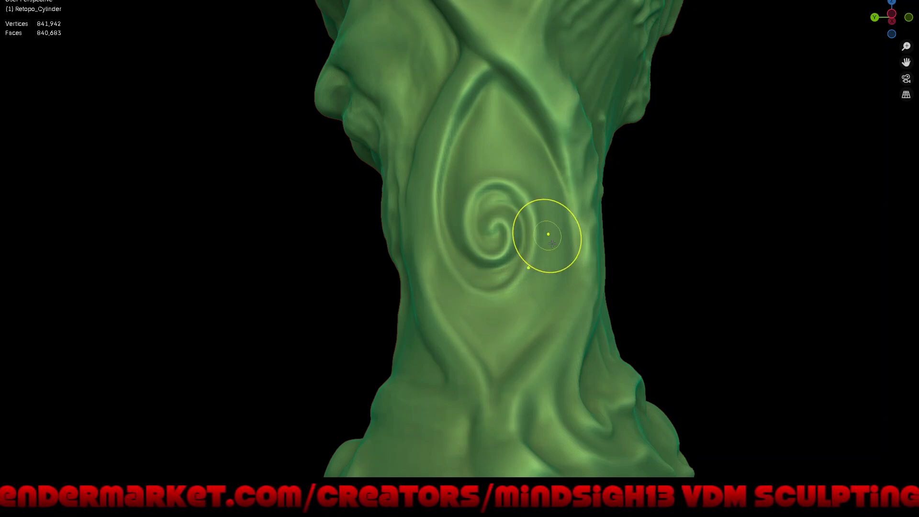
scroll(551, 292, down, 5)
mouse_move(559, 282)
middle_down()
mouse_move(590, 304)
mouse_move(591, 287)
mouse_move(554, 273)
middle_up()
Stamp a swirl on the stem's right side with the swirl VDM brush, then face the front
key(e)
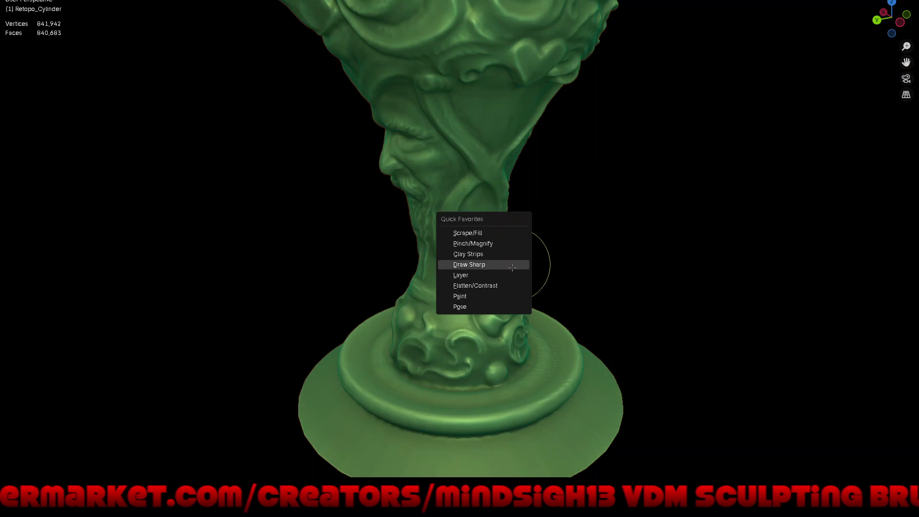
click(507, 265)
drag(515, 292, 529, 283)
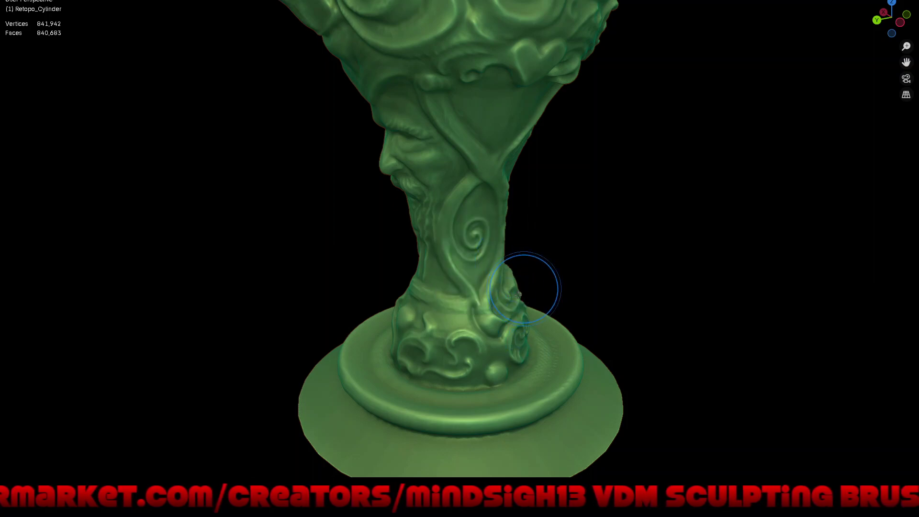
mouse_move(496, 359)
middle_down()
mouse_move(554, 324)
mouse_move(588, 342)
mouse_move(579, 329)
middle_up()
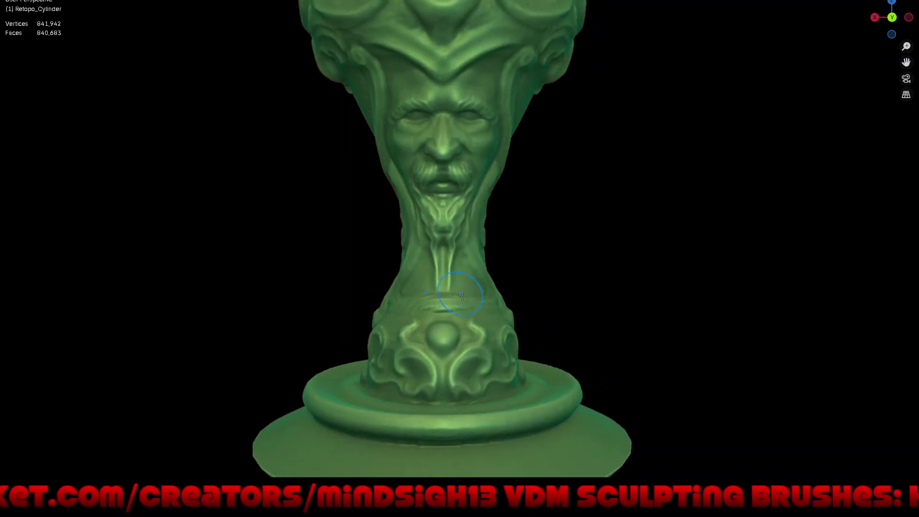
scroll(469, 276, up, 2)
scroll(470, 276, up, 2)
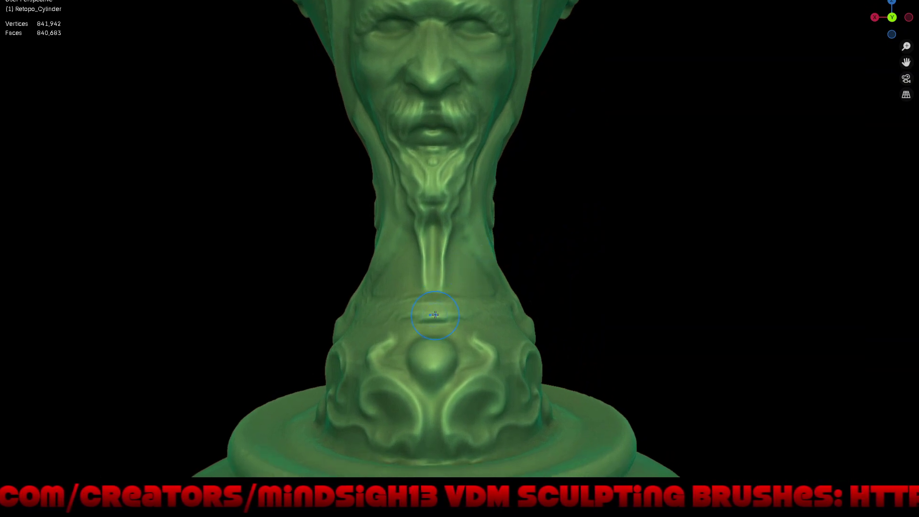
middle_drag(435, 314, 480, 314)
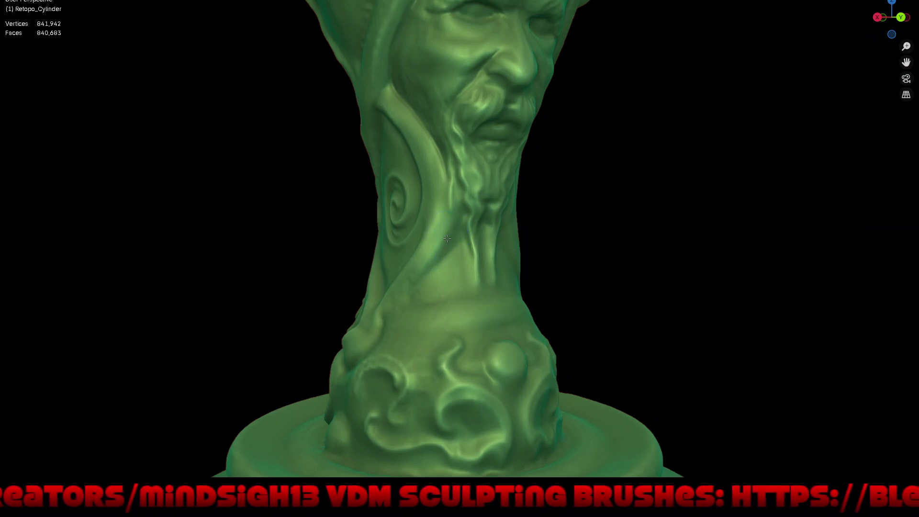
scroll(488, 306, down, 2)
mouse_move(488, 306)
middle_down()
mouse_move(528, 295)
mouse_move(485, 314)
middle_up()
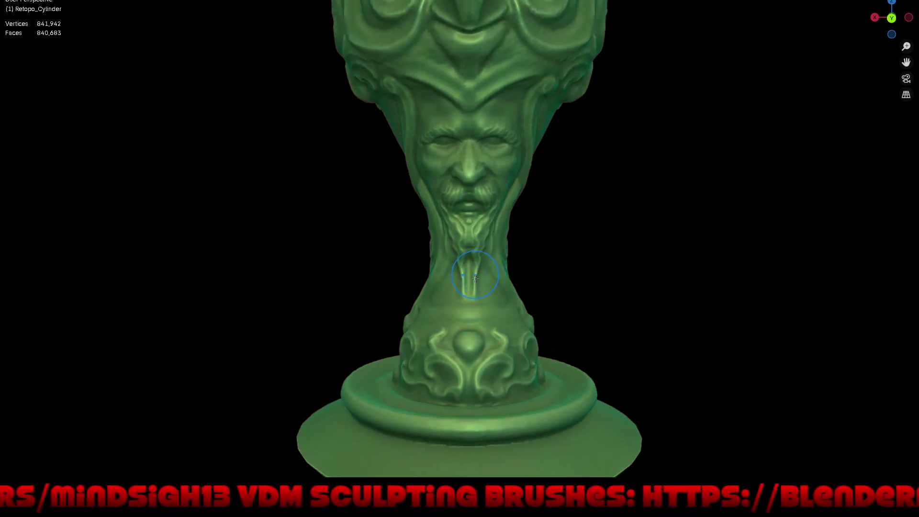
Sculpt a raised central ridge from under the beard down the neck to just above the base
drag(476, 277, 481, 335)
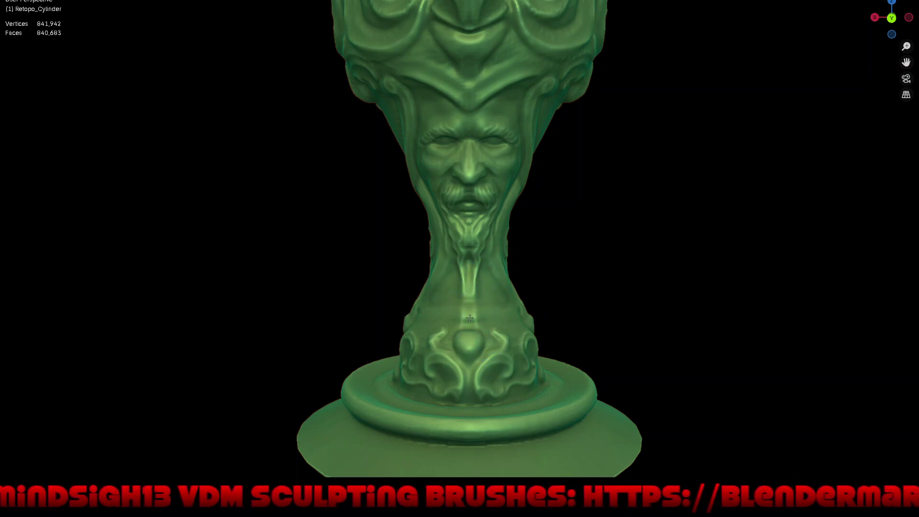
drag(474, 268, 477, 330)
drag(471, 288, 470, 325)
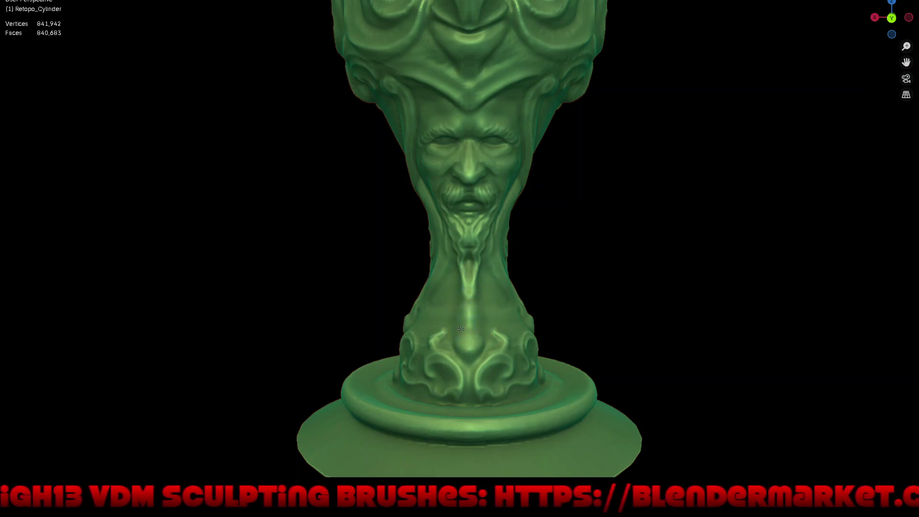
drag(461, 330, 481, 334)
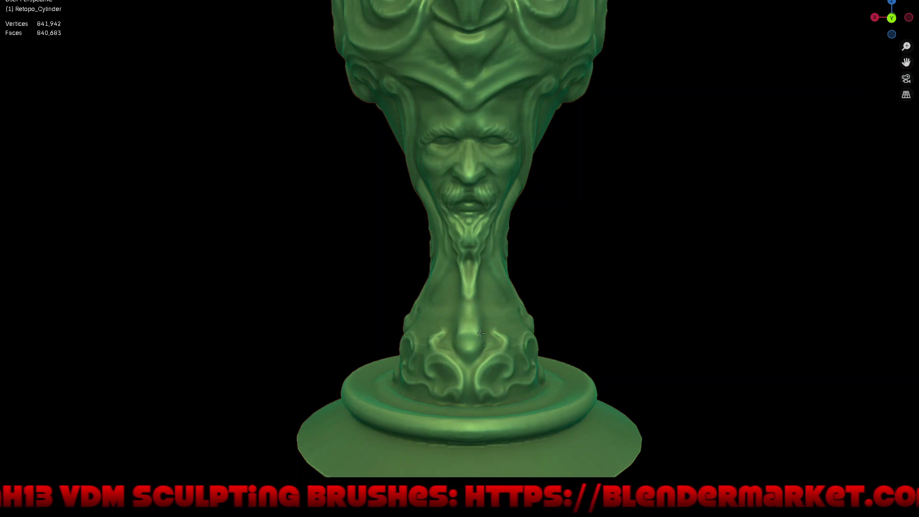
mouse_move(476, 303)
mouse_down()
mouse_move(469, 246)
mouse_move(469, 262)
mouse_up()
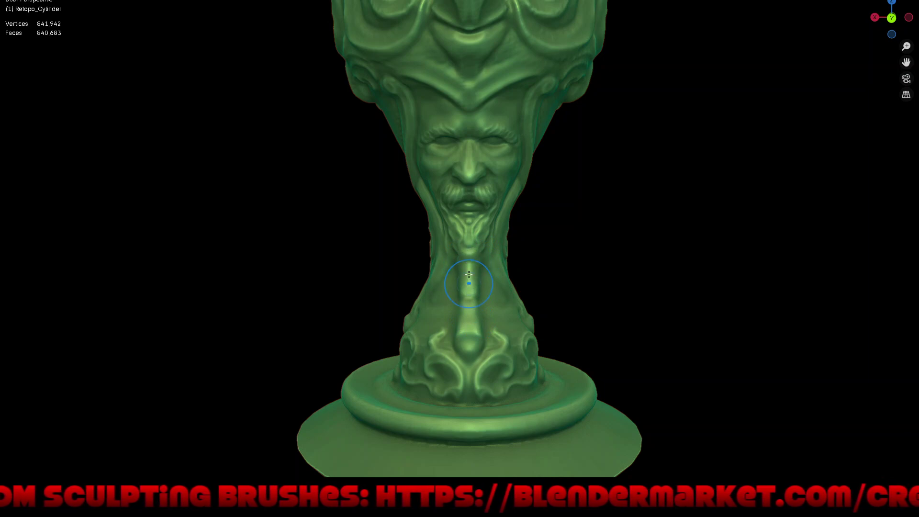
drag(469, 264, 470, 333)
mouse_move(468, 280)
mouse_down()
mouse_move(483, 247)
mouse_move(467, 335)
mouse_up()
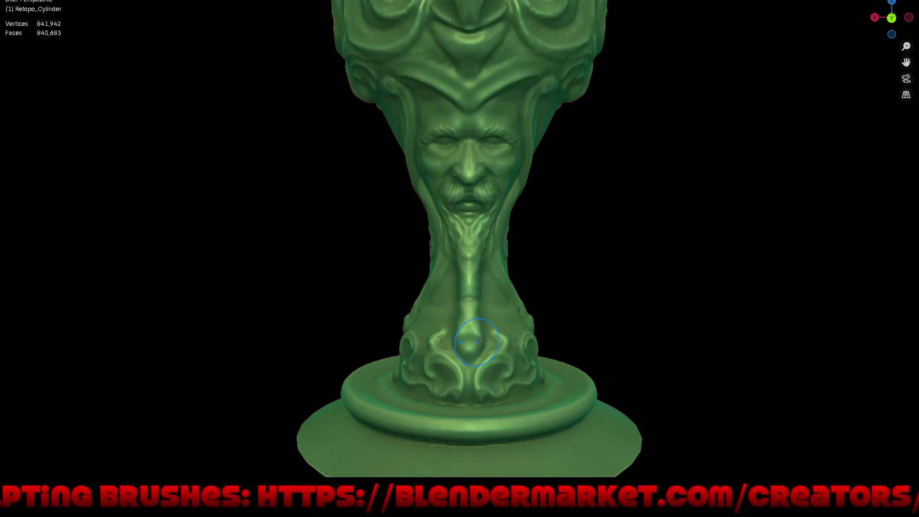
Touch up the stem ridge and carve mirrored grooves along the base swirls of the lower stem
scroll(494, 282, up, 1)
scroll(474, 263, up, 1)
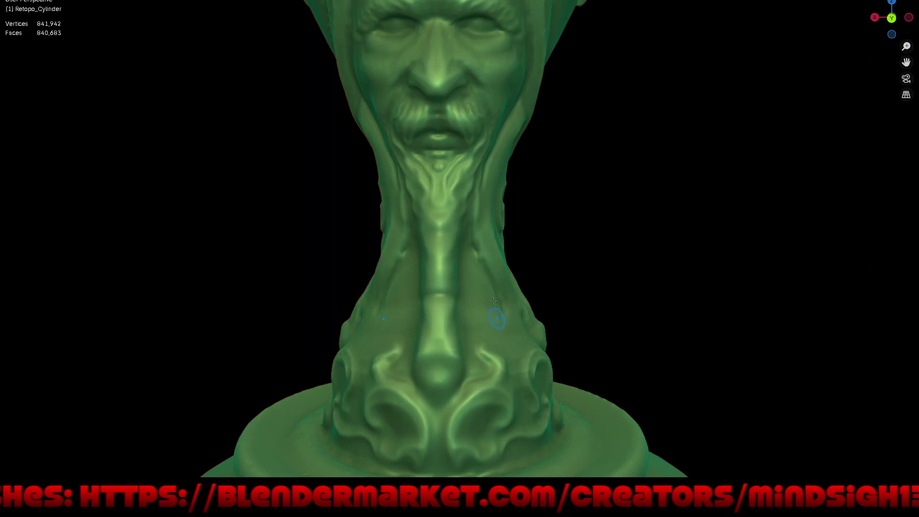
drag(499, 325, 503, 315)
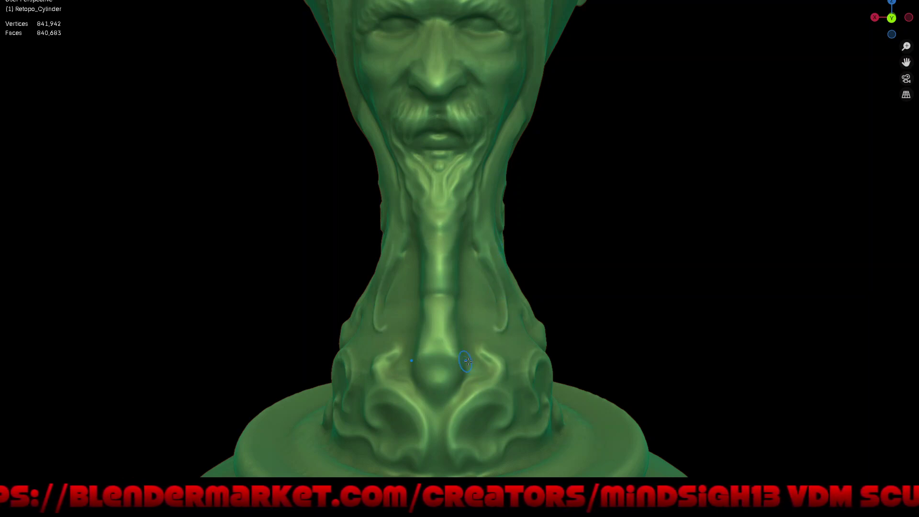
mouse_move(478, 357)
mouse_down()
mouse_move(490, 367)
mouse_move(453, 413)
mouse_move(447, 450)
mouse_up()
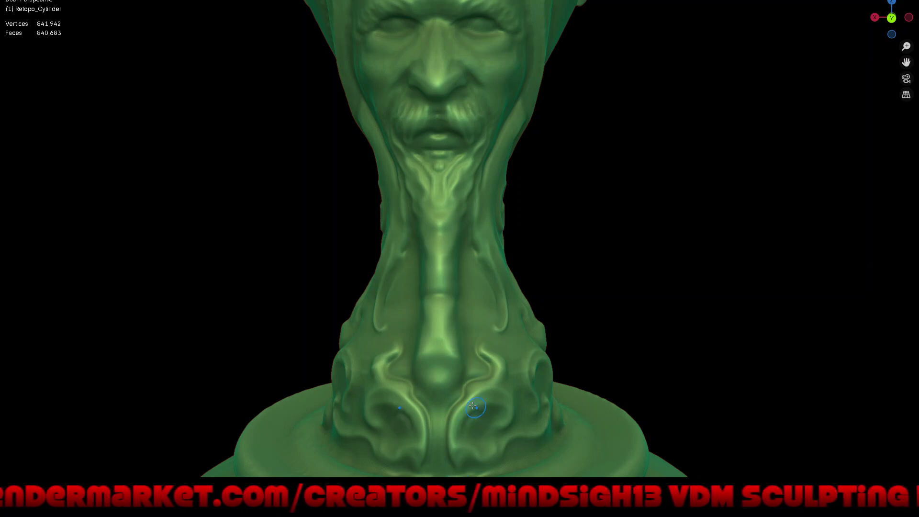
mouse_move(486, 415)
mouse_down()
mouse_move(474, 406)
mouse_move(460, 433)
mouse_up()
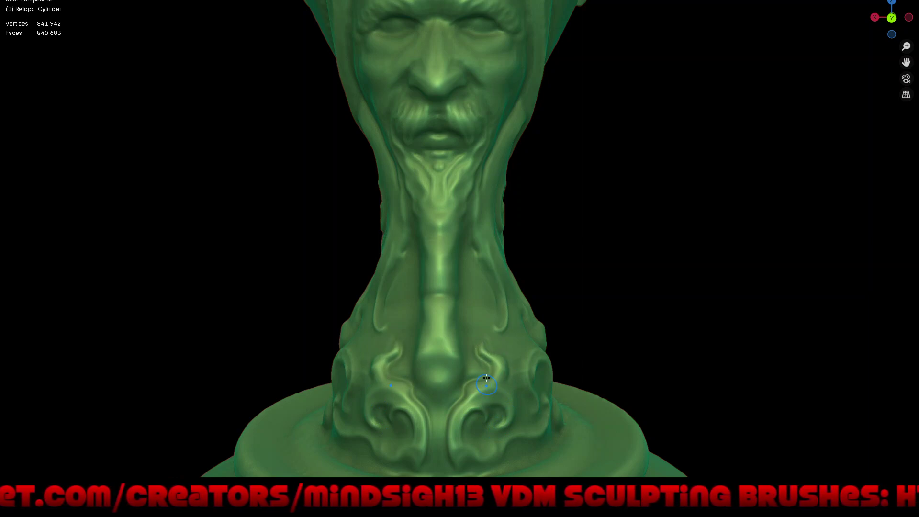
scroll(490, 374, down, 5)
mouse_move(490, 374)
shift+middle_down()
mouse_move(516, 290)
mouse_move(486, 180)
shift+middle_up()
scroll(486, 180, up, 3)
scroll(486, 180, up, 1)
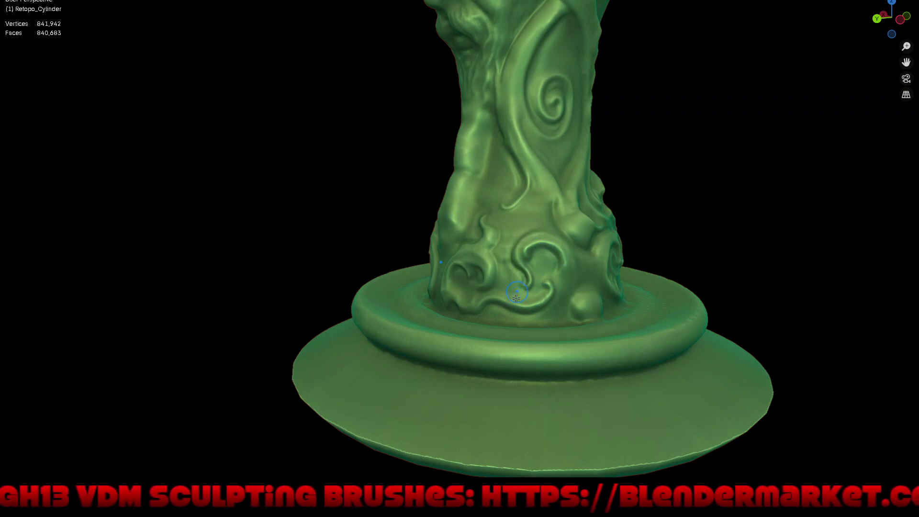
scroll(528, 259, down, 3)
mouse_move(528, 258)
middle_down()
mouse_move(600, 263)
mouse_move(525, 308)
mouse_move(493, 163)
middle_up()
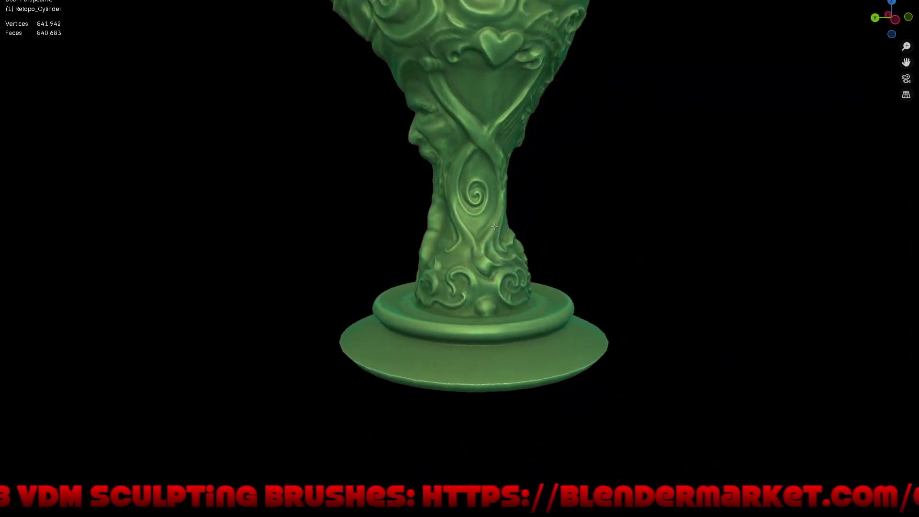
scroll(492, 163, up, 3)
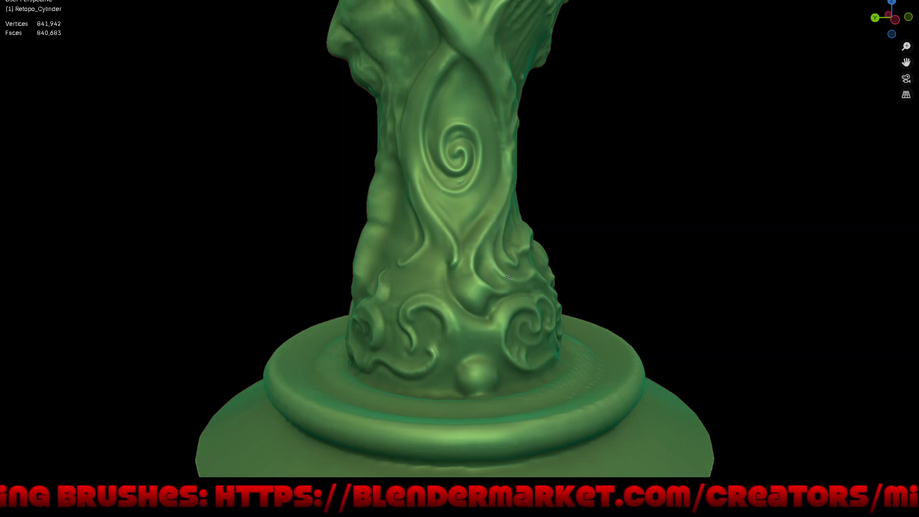
middle_drag(541, 223, 523, 205)
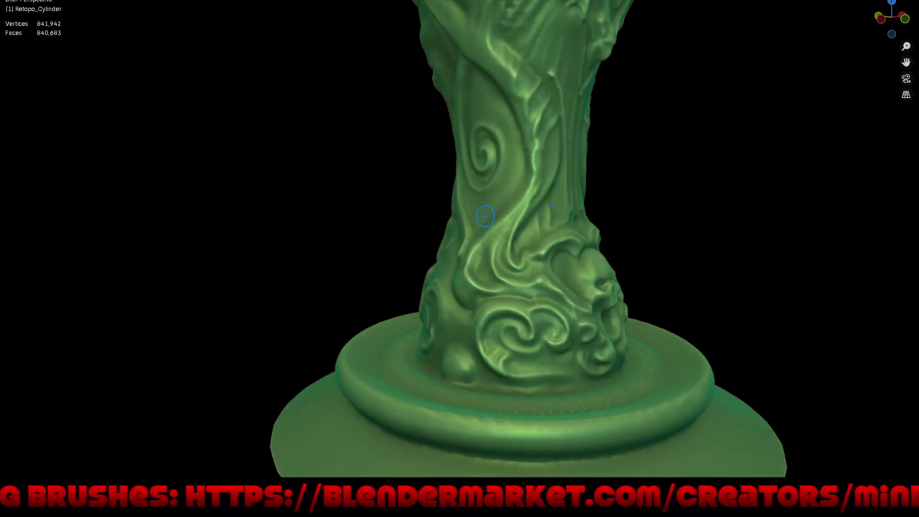
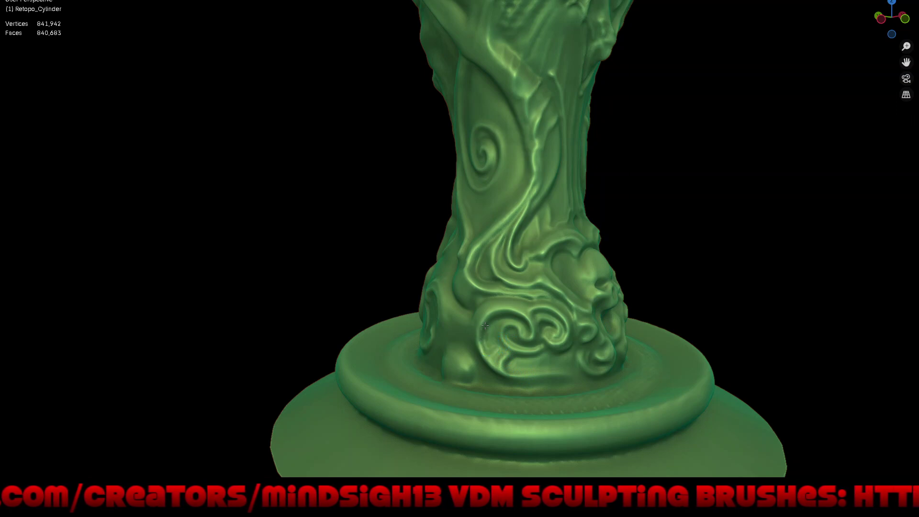
Orbit and zoom around the goblet to inspect its base and the dragon relief
scroll(501, 235, down, 5)
mouse_move(526, 394)
middle_down()
mouse_move(498, 322)
mouse_move(417, 323)
mouse_move(495, 292)
middle_up()
scroll(495, 293, up, 2)
scroll(495, 292, up, 3)
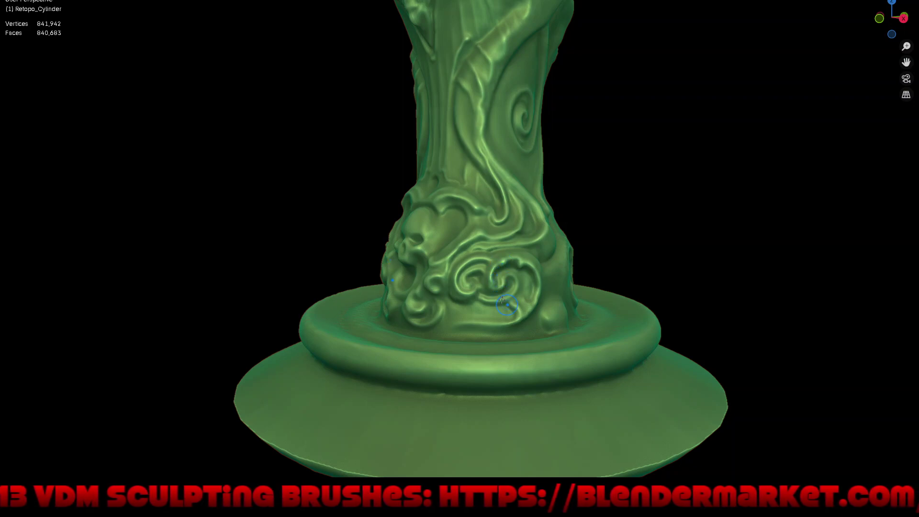
scroll(492, 211, up, 2)
scroll(493, 211, up, 1)
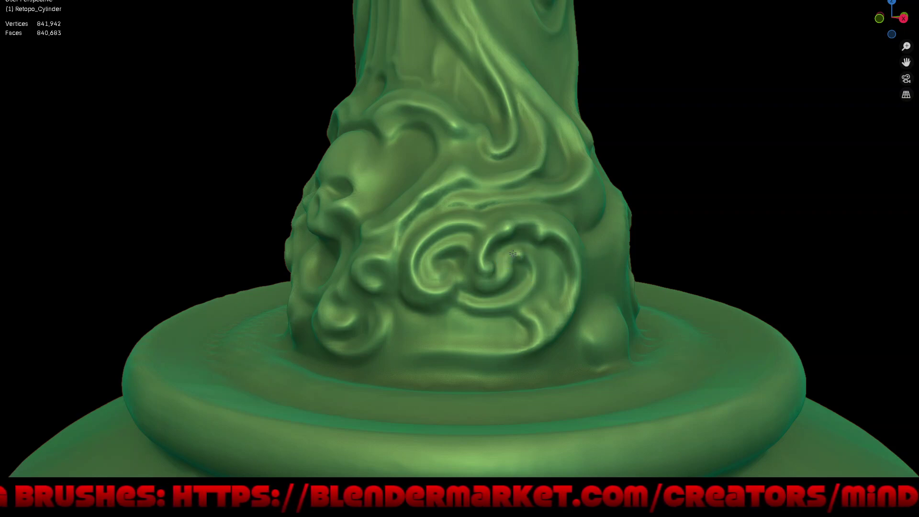
scroll(490, 232, down, 6)
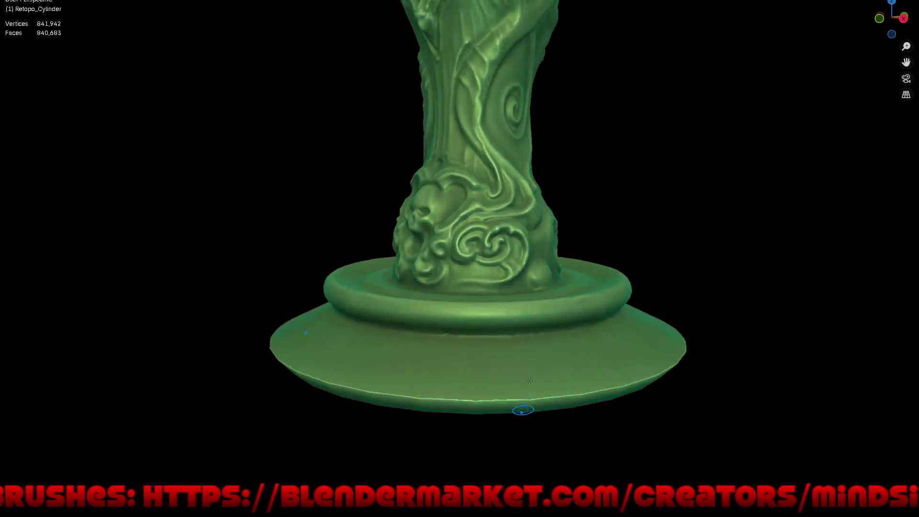
mouse_move(536, 325)
middle_down()
mouse_move(467, 312)
mouse_move(507, 321)
mouse_move(547, 349)
middle_up()
scroll(507, 321, down, 2)
scroll(512, 330, down, 2)
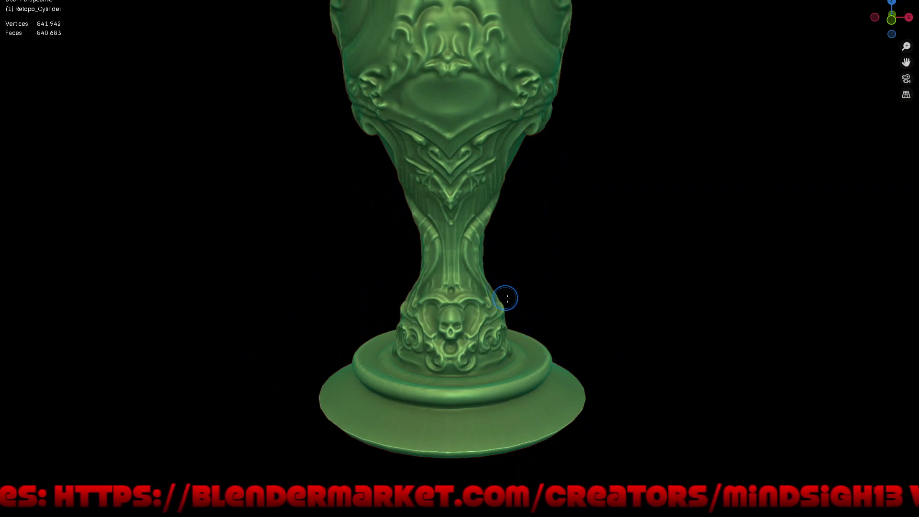
scroll(546, 263, up, 3)
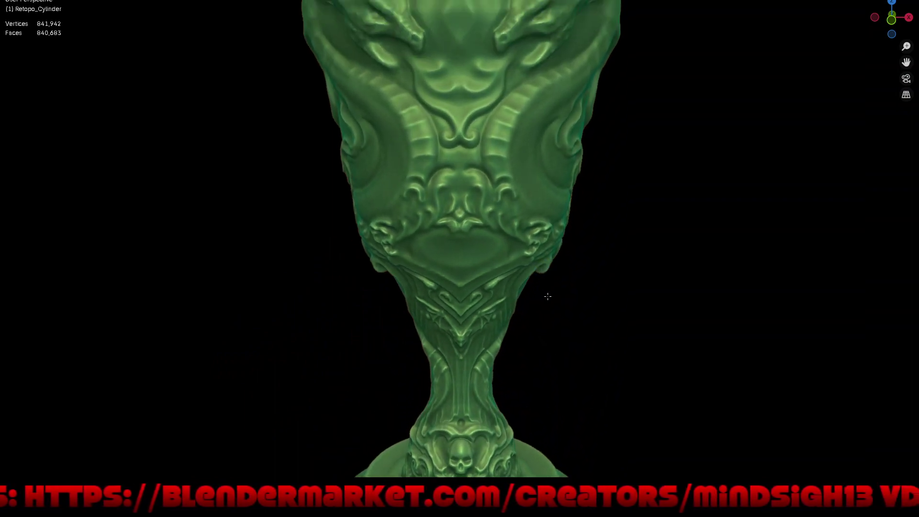
mouse_move(551, 293)
middle_down()
mouse_move(538, 329)
mouse_move(593, 318)
mouse_move(577, 304)
mouse_move(588, 221)
middle_up()
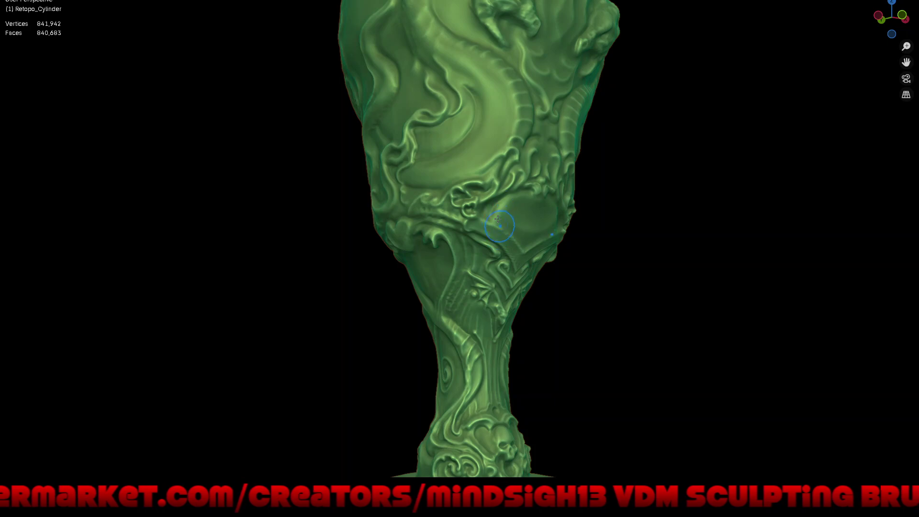
Stroke along the vine ridge below the heart shape to lengthen it up the stem
middle_drag(498, 227, 486, 292)
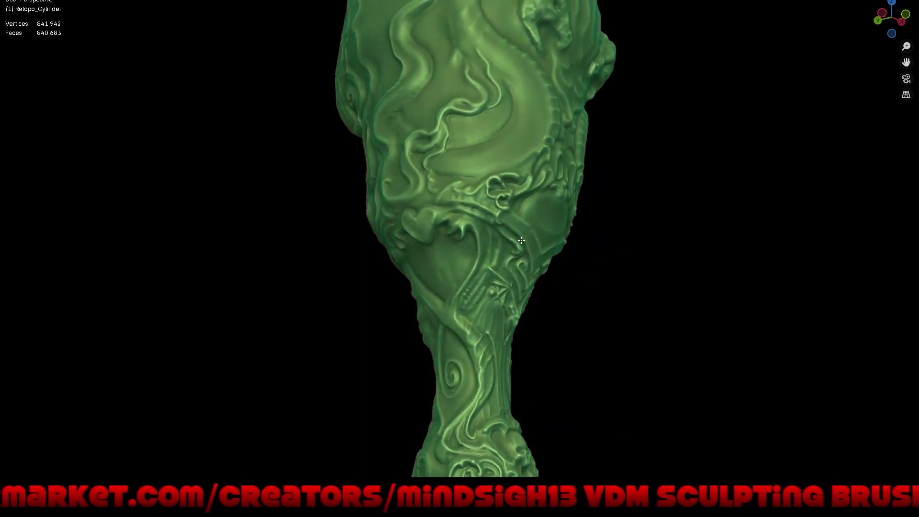
scroll(479, 287, up, 1)
scroll(460, 278, up, 1)
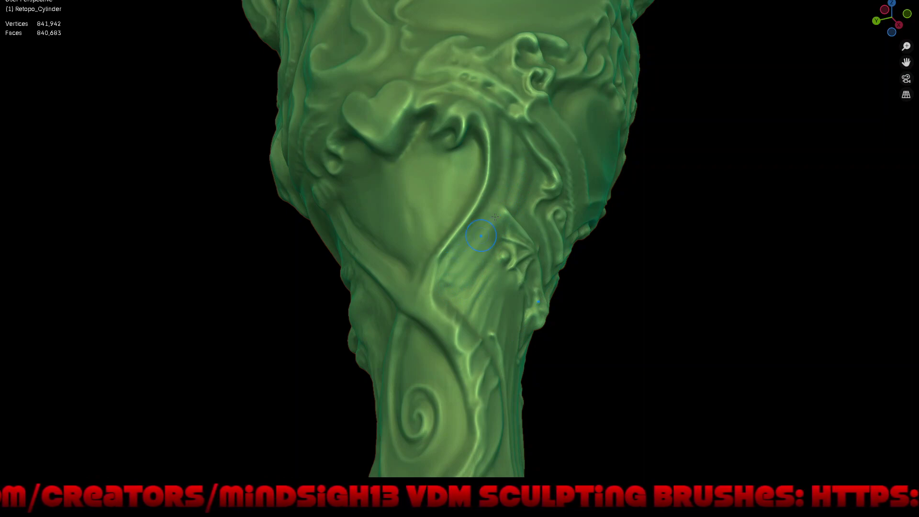
drag(498, 168, 495, 112)
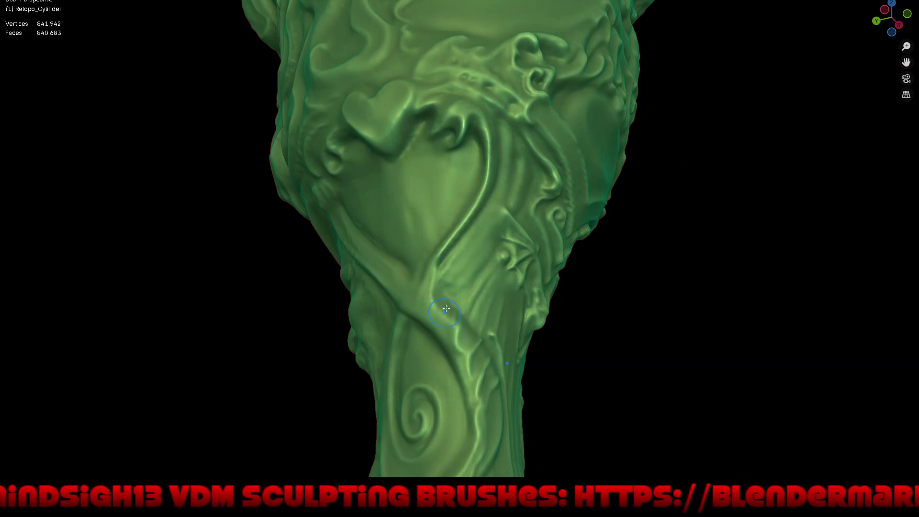
shift+middle_drag(450, 268, 468, 203)
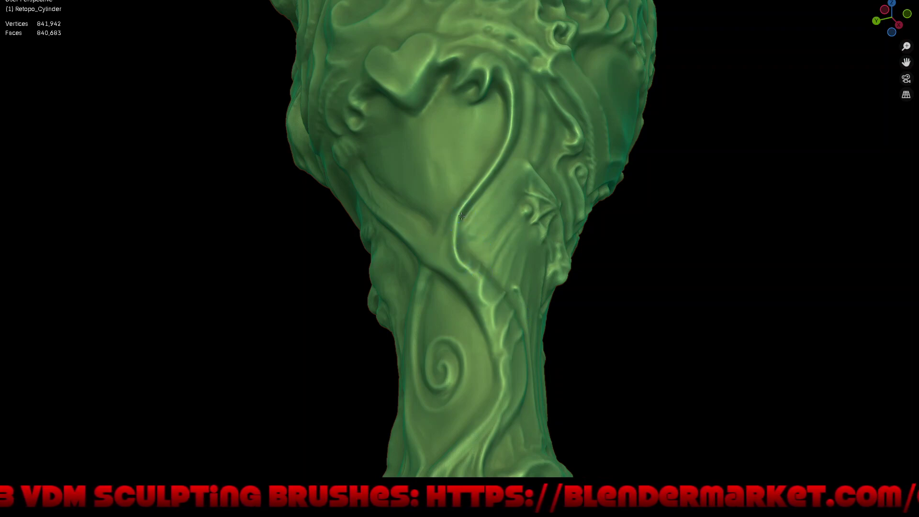
scroll(477, 157, down, 3)
mouse_move(477, 156)
middle_down()
mouse_move(521, 320)
mouse_move(523, 281)
mouse_move(531, 286)
mouse_move(523, 301)
mouse_move(496, 239)
middle_up()
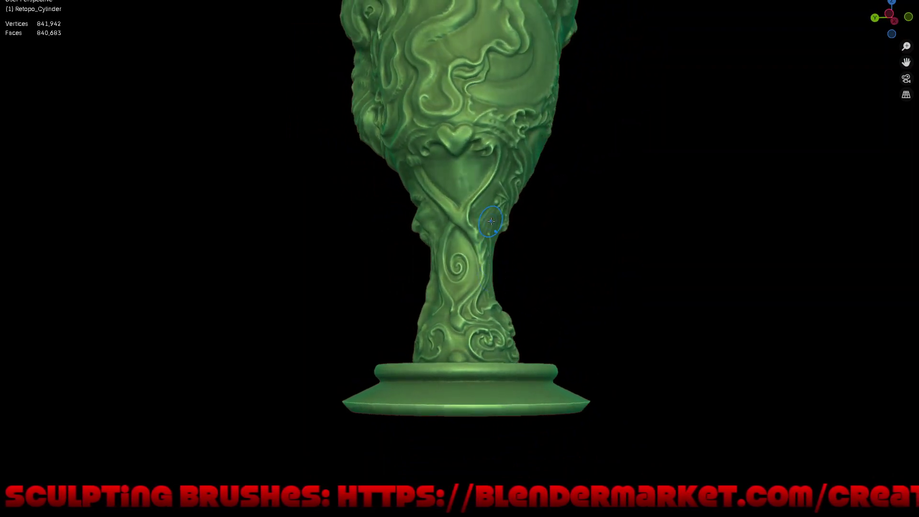
Sculpt a new strand branching off the vine below the heart and reinforce the ridge up the stem
mouse_move(519, 210)
middle_down()
mouse_move(480, 195)
mouse_move(530, 201)
mouse_move(441, 203)
middle_up()
scroll(521, 201, up, 2)
scroll(487, 140, up, 3)
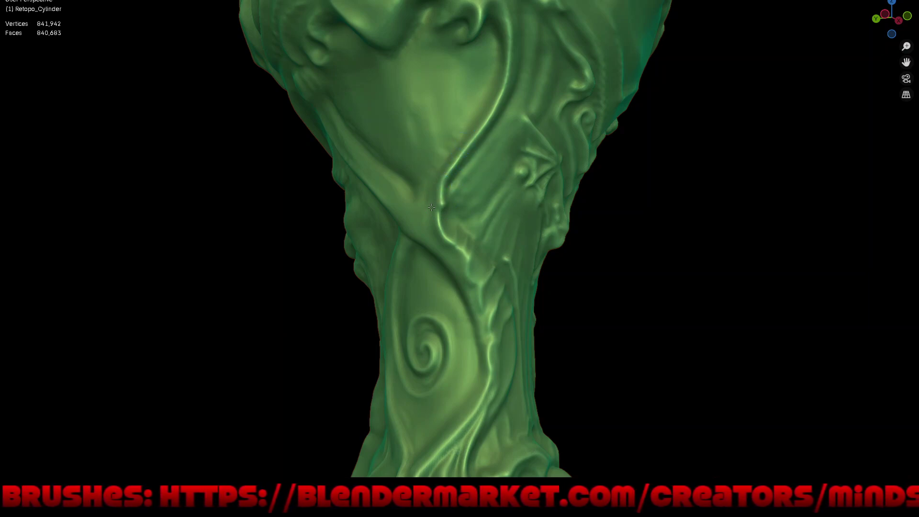
mouse_move(434, 213)
mouse_down()
mouse_move(451, 257)
mouse_move(475, 280)
mouse_up()
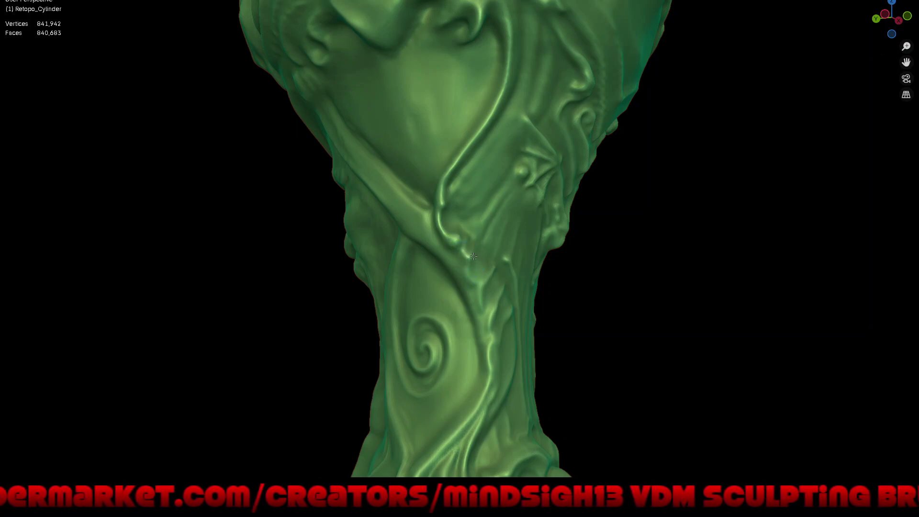
drag(471, 267, 481, 283)
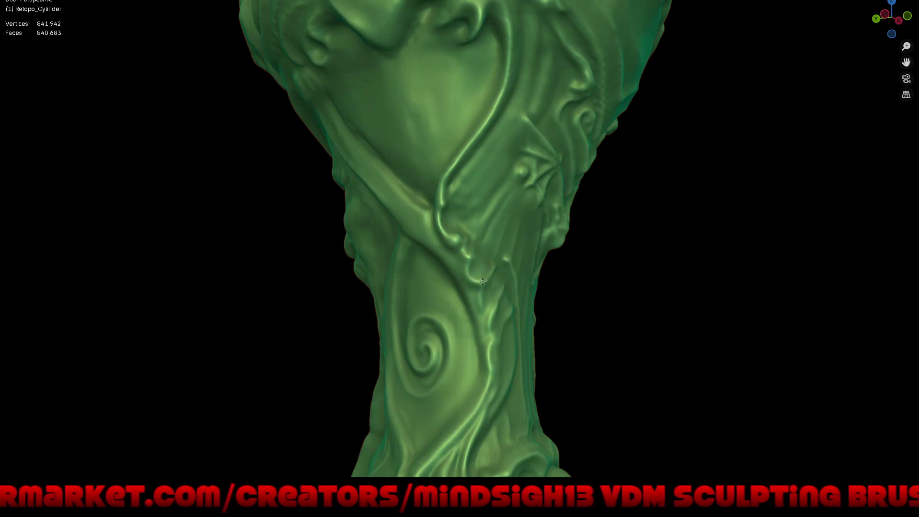
drag(463, 186, 511, 110)
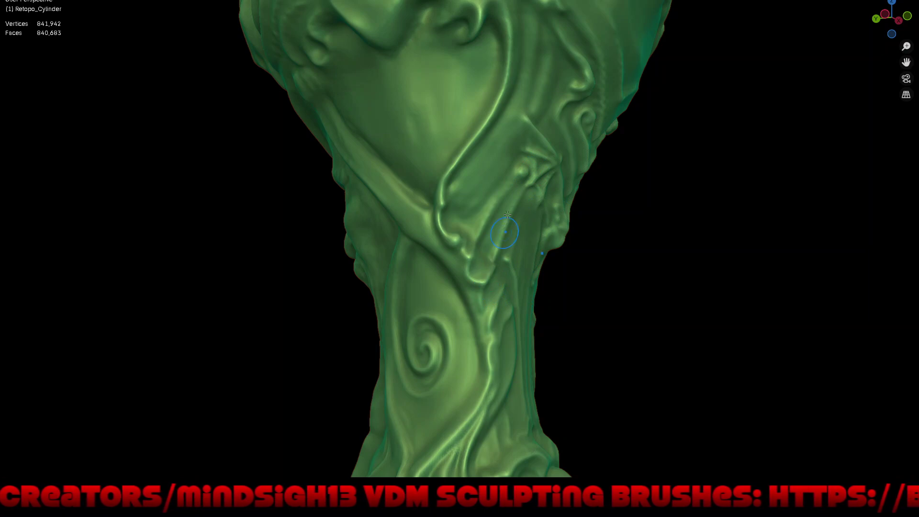
drag(488, 277, 502, 238)
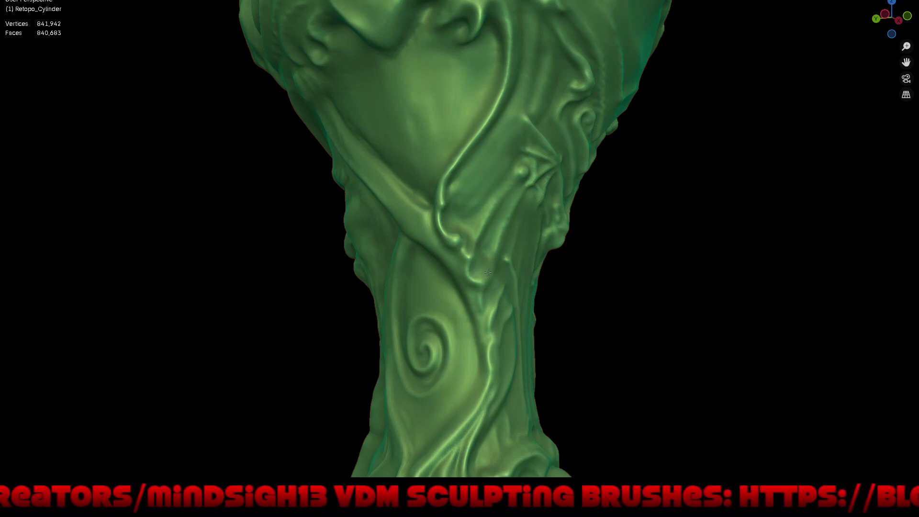
drag(492, 258, 501, 236)
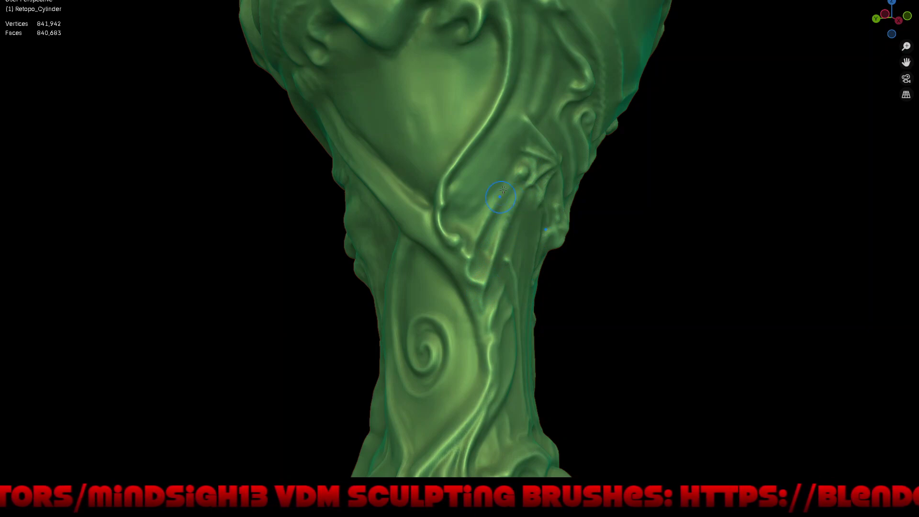
scroll(464, 192, down, 5)
mouse_move(531, 317)
middle_down()
mouse_move(411, 305)
mouse_move(524, 291)
mouse_move(492, 261)
mouse_move(507, 134)
middle_up()
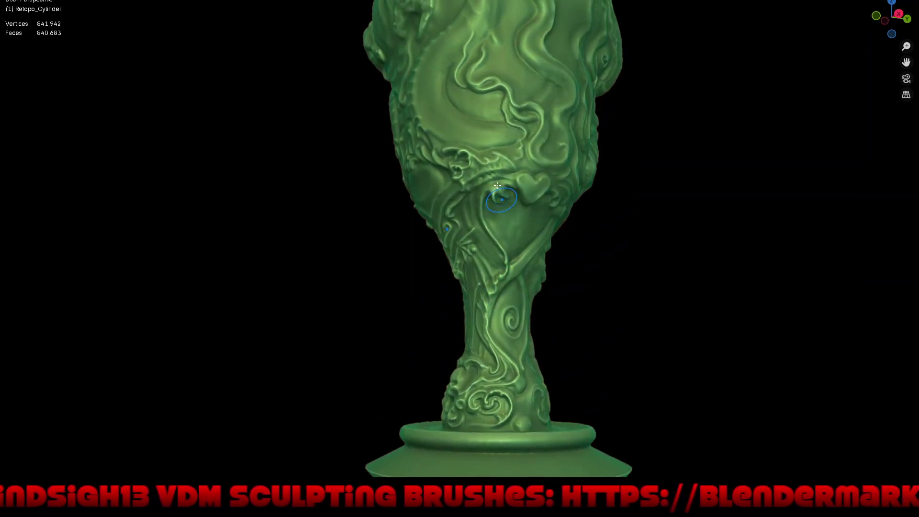
Orbit and zoom around the whole goblet to review the vine strands from every side
scroll(507, 135, up, 3)
scroll(507, 134, up, 1)
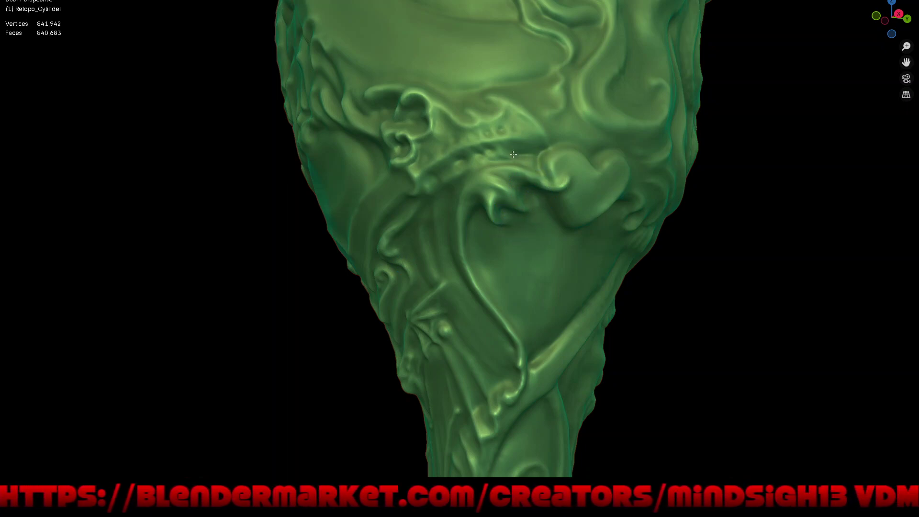
scroll(512, 185, down, 5)
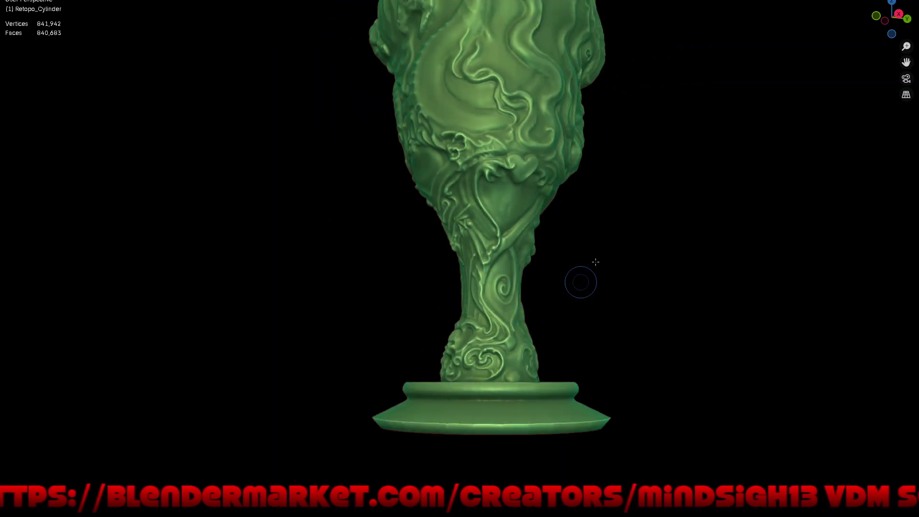
mouse_move(581, 279)
middle_down()
mouse_move(552, 246)
mouse_move(585, 245)
mouse_move(437, 269)
middle_up()
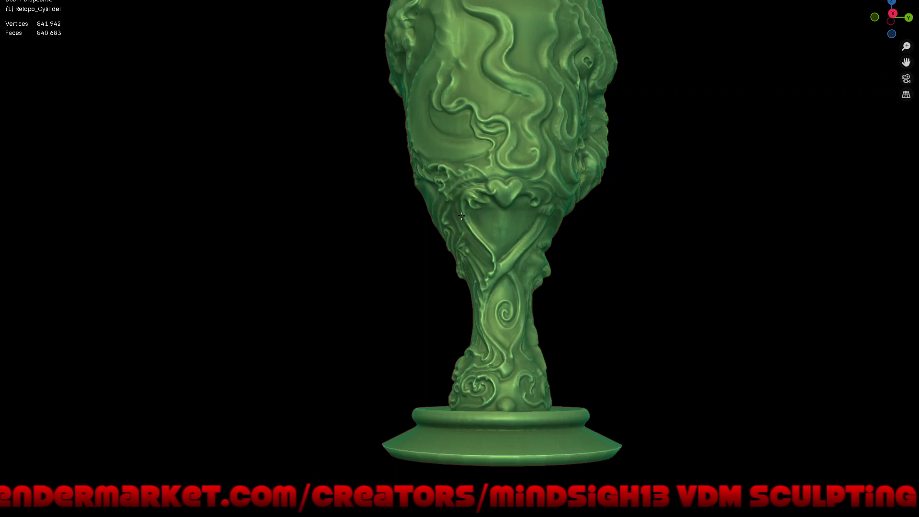
mouse_move(472, 257)
middle_down()
mouse_move(551, 240)
mouse_move(558, 282)
middle_up()
scroll(551, 239, down, 3)
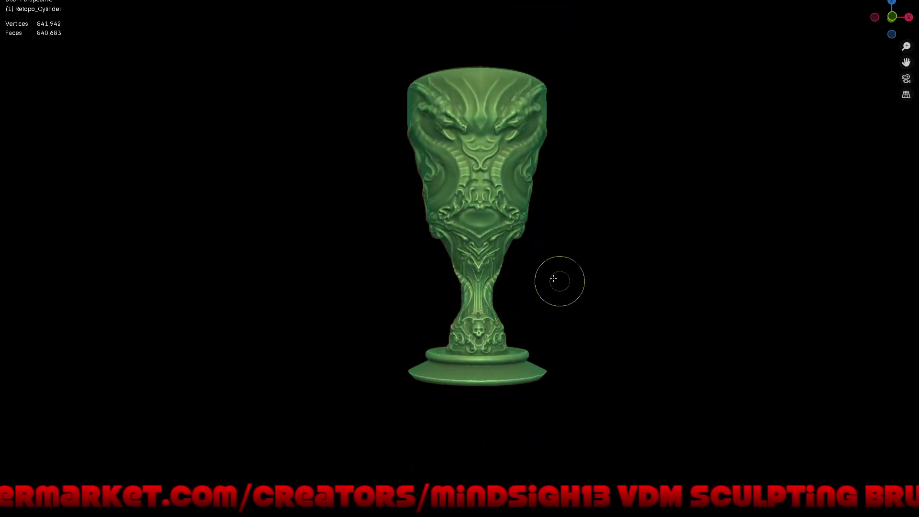
scroll(516, 219, up, 2)
scroll(516, 219, up, 3)
middle_drag(542, 205, 504, 209)
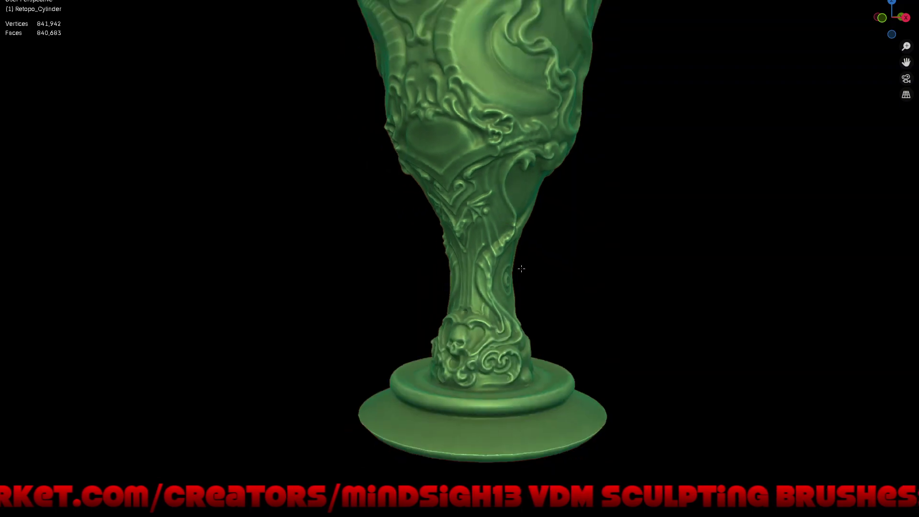
scroll(503, 208, down, 4)
mouse_move(569, 282)
middle_down()
mouse_move(577, 258)
mouse_move(550, 266)
mouse_move(591, 285)
mouse_move(610, 273)
mouse_move(551, 256)
mouse_move(617, 249)
middle_up()
scroll(577, 258, down, 3)
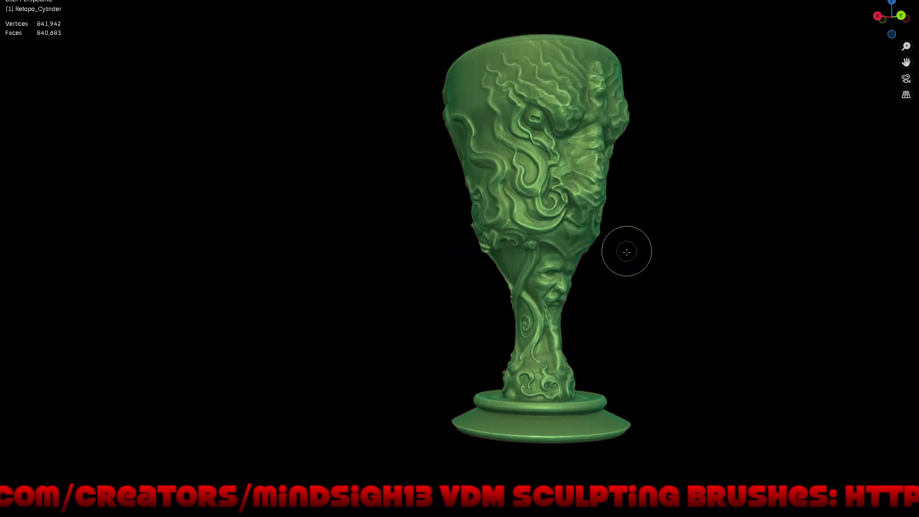
Save the goblet file via the Ctrl+S pie menu and orbit to review the chalice
key(ctrl+s)
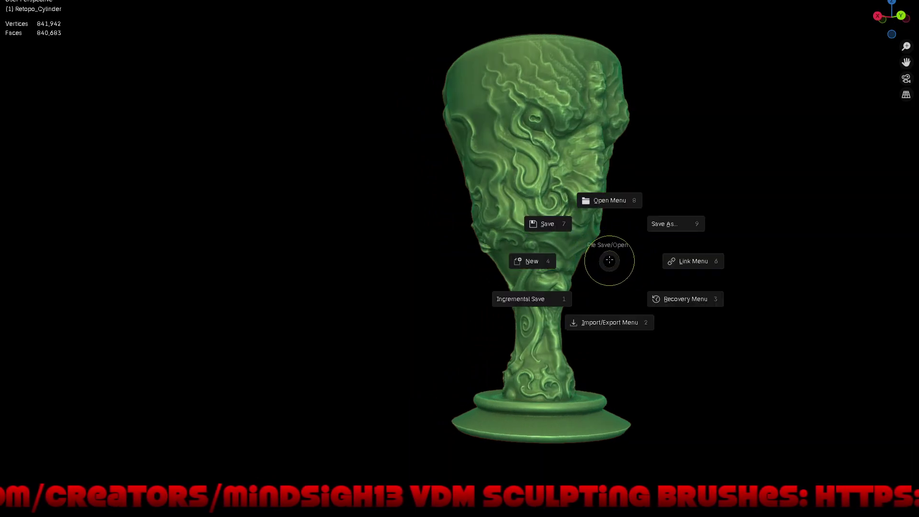
click(580, 246)
mouse_move(595, 267)
middle_down()
mouse_move(585, 232)
mouse_move(551, 246)
mouse_move(551, 236)
mouse_move(564, 269)
mouse_move(584, 257)
middle_up()
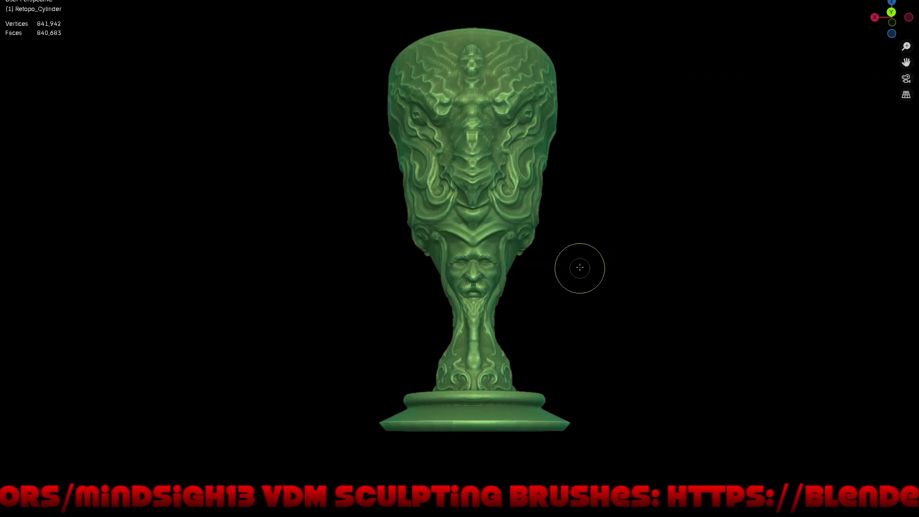
mouse_move(580, 259)
middle_down()
mouse_move(579, 293)
mouse_move(574, 280)
middle_up()
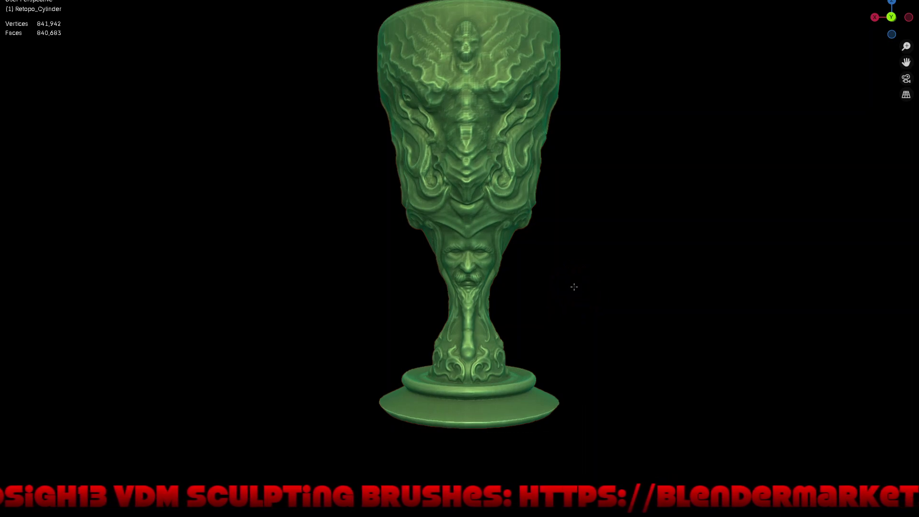
mouse_move(572, 293)
middle_down()
mouse_move(642, 290)
mouse_move(626, 304)
mouse_move(488, 303)
mouse_move(540, 298)
mouse_move(599, 266)
mouse_move(537, 277)
mouse_move(535, 251)
mouse_move(548, 243)
mouse_move(572, 276)
middle_up()
Switch to the Draw Sharp brush and carve grooves between the dragon heads' brows
key(q)
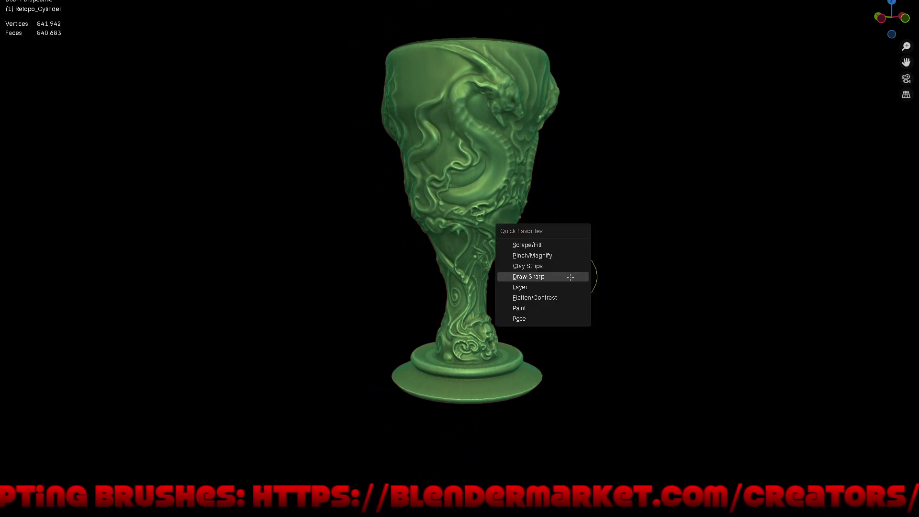
click(570, 276)
middle_drag(585, 275, 507, 255)
scroll(479, 118, up, 2)
scroll(479, 117, up, 3)
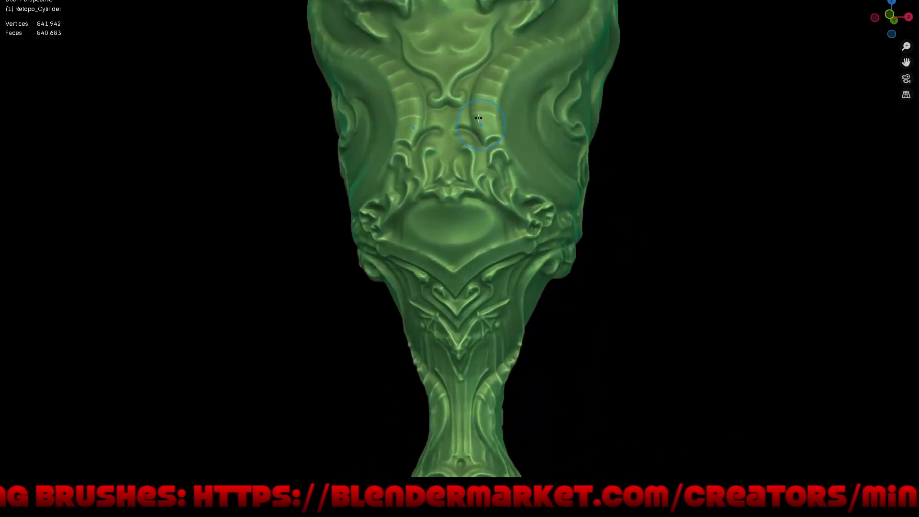
shift+middle_drag(478, 74, 521, 54)
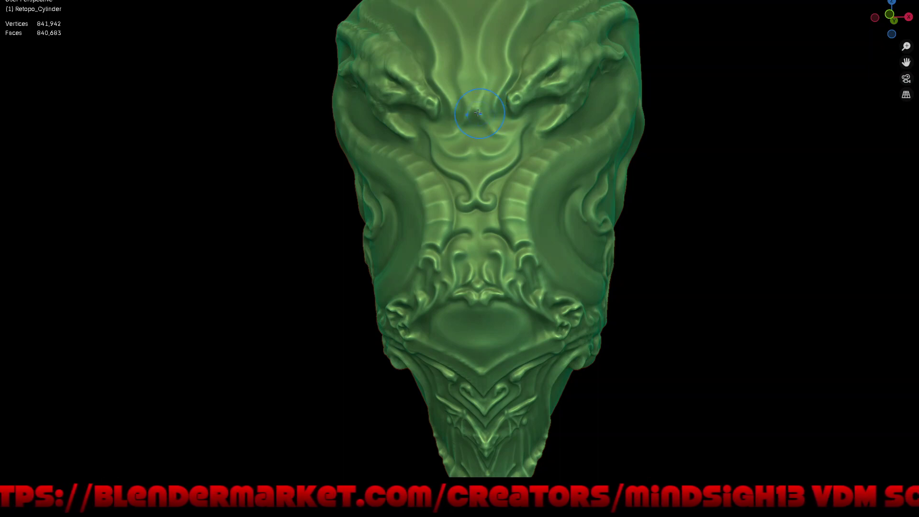
mouse_move(479, 109)
mouse_down()
mouse_move(507, 126)
mouse_move(519, 122)
mouse_up()
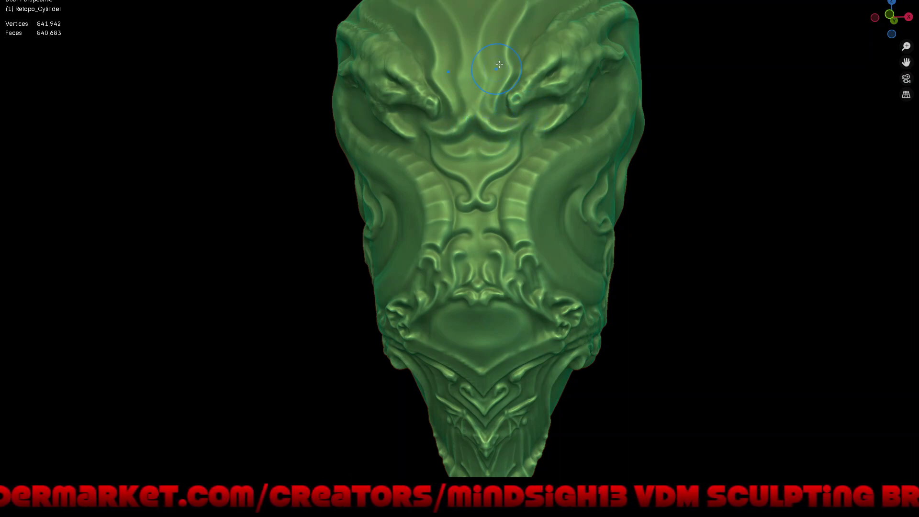
drag(477, 100, 482, 33)
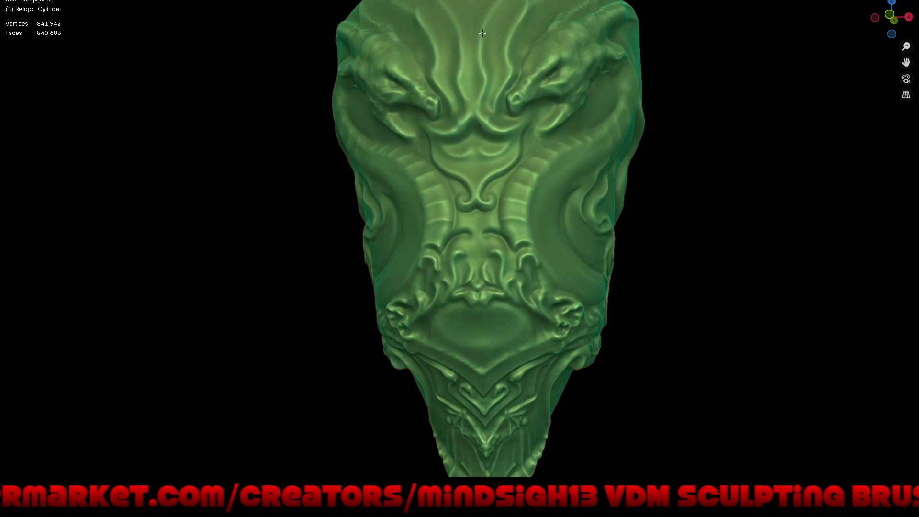
Sculpt mirrored detail on the upper cup, from the right dragon's eye up to the rim
scroll(501, 92, down, 10)
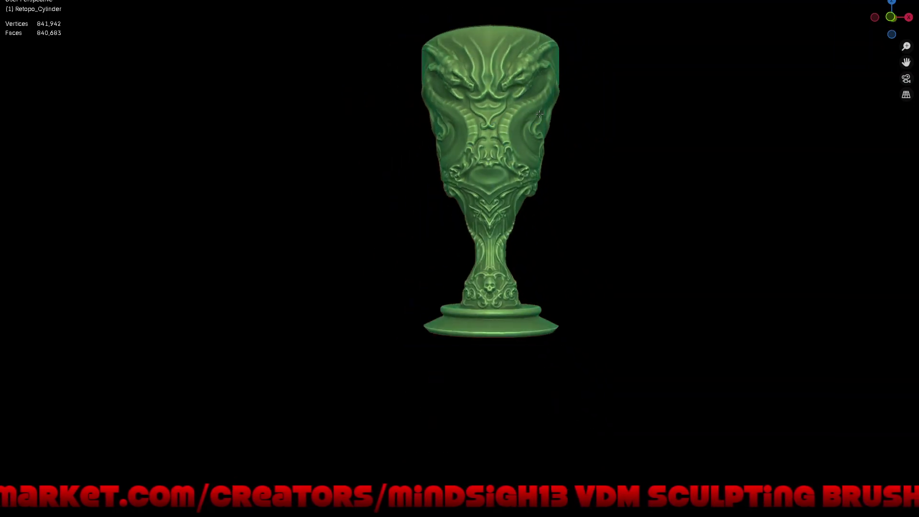
middle_drag(568, 113, 544, 183)
scroll(508, 139, up, 3)
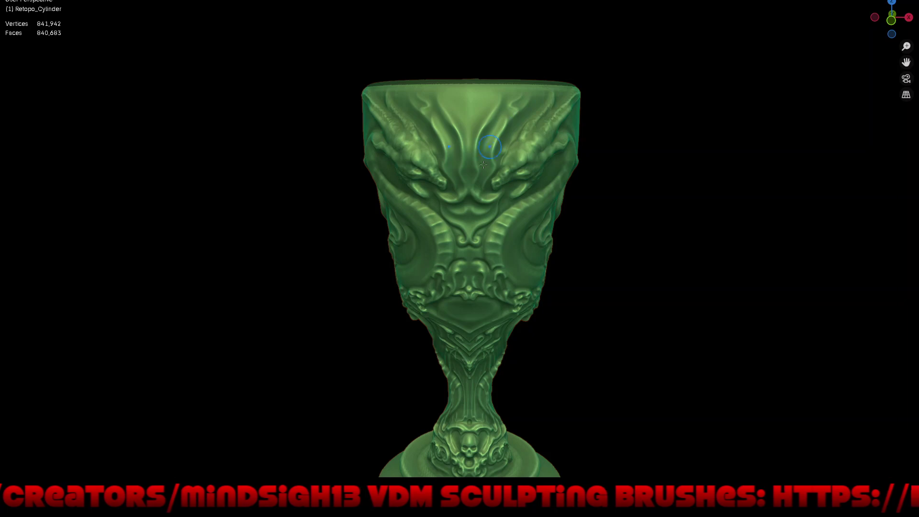
drag(492, 128, 488, 102)
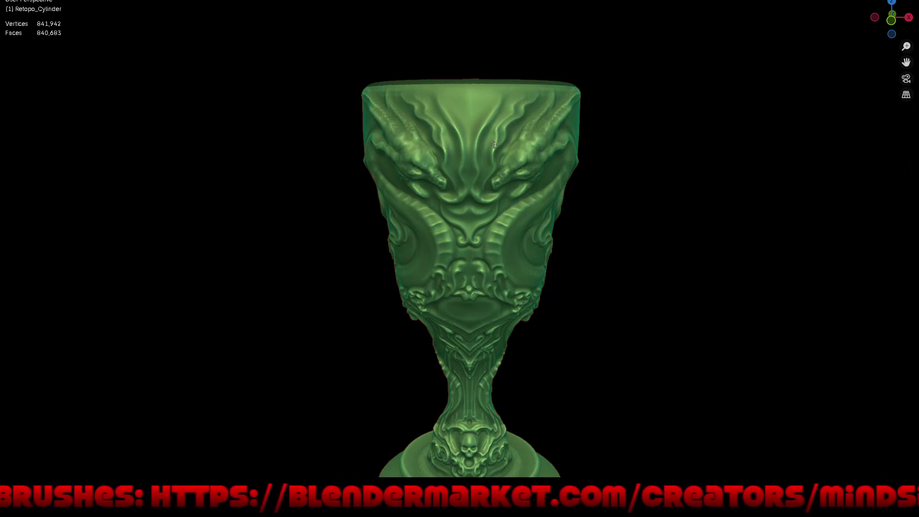
drag(501, 158, 524, 98)
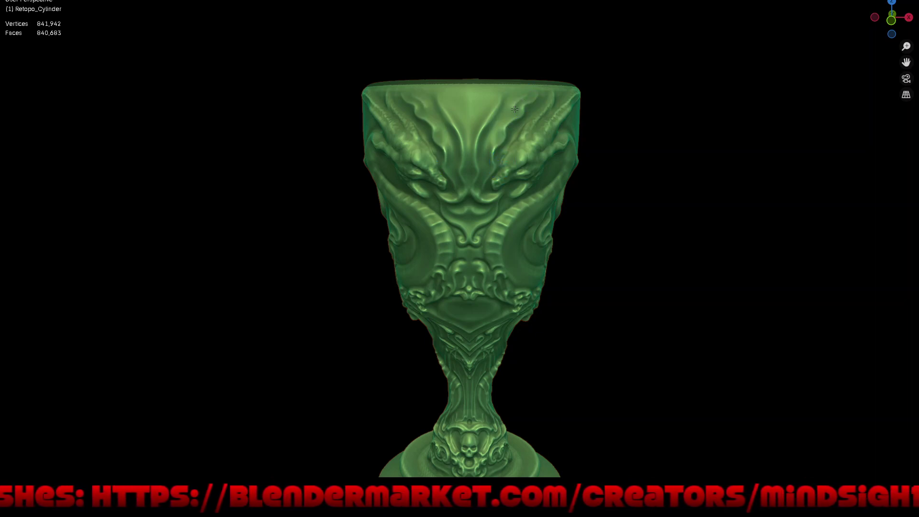
drag(508, 119, 504, 186)
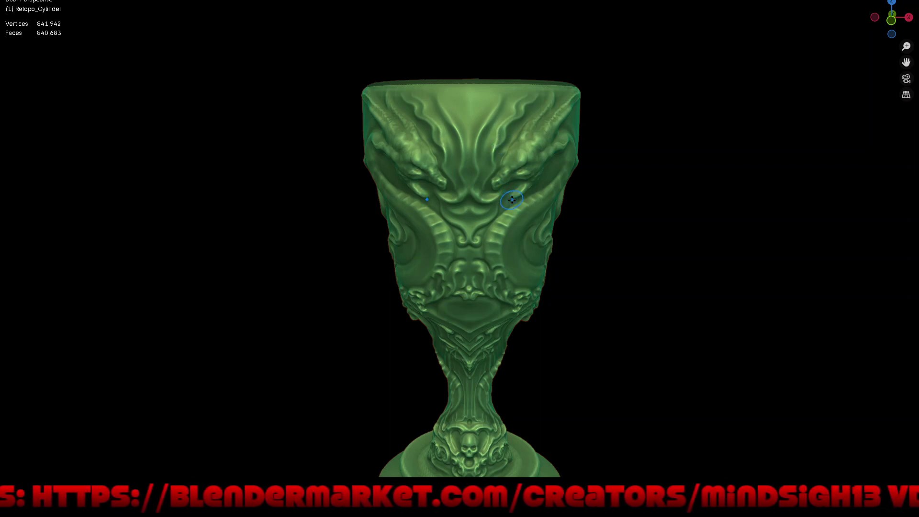
drag(504, 185, 524, 95)
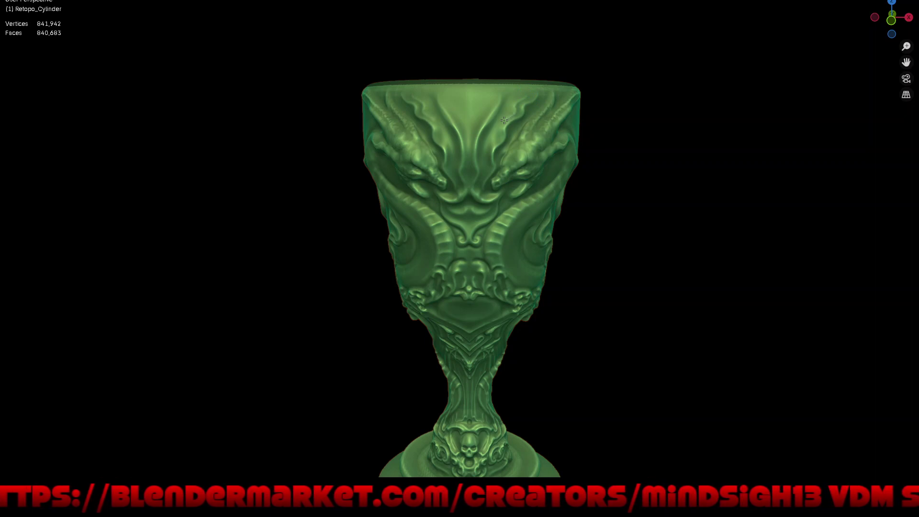
drag(505, 120, 490, 158)
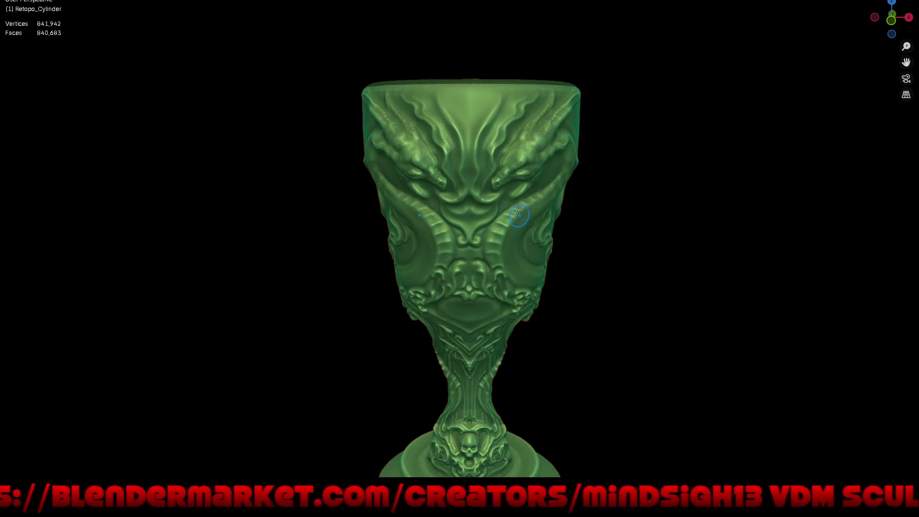
Carve a mirrored stroke down the upper cup centre, then orbit around the goblet
scroll(502, 182, up, 4)
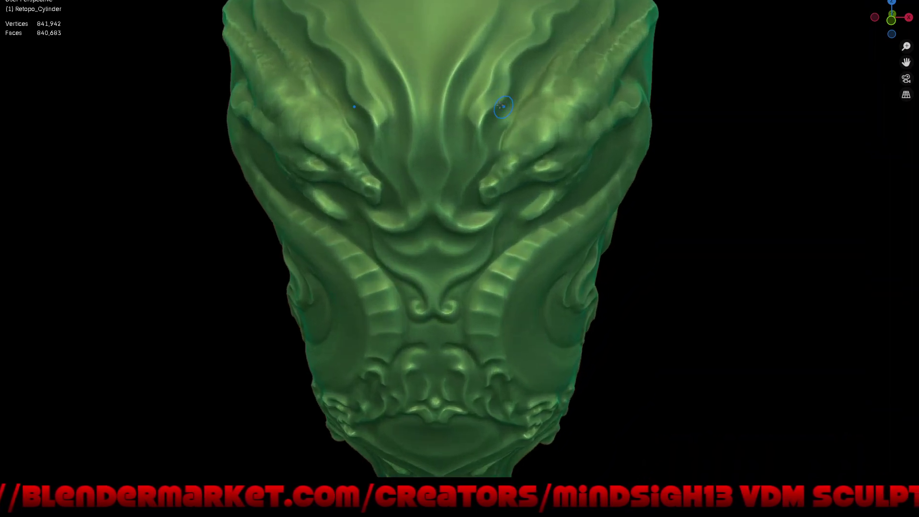
mouse_move(473, 101)
mouse_down()
mouse_move(478, 163)
mouse_move(463, 168)
mouse_up()
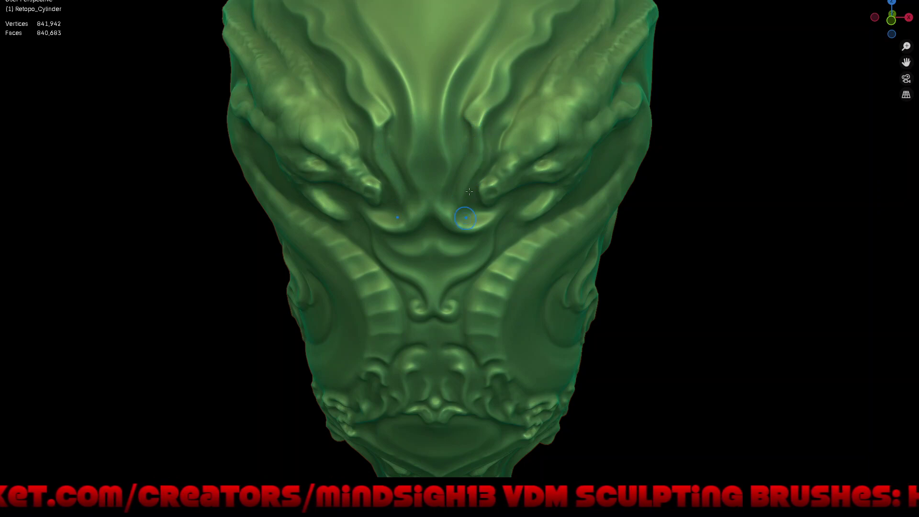
scroll(493, 235, down, 5)
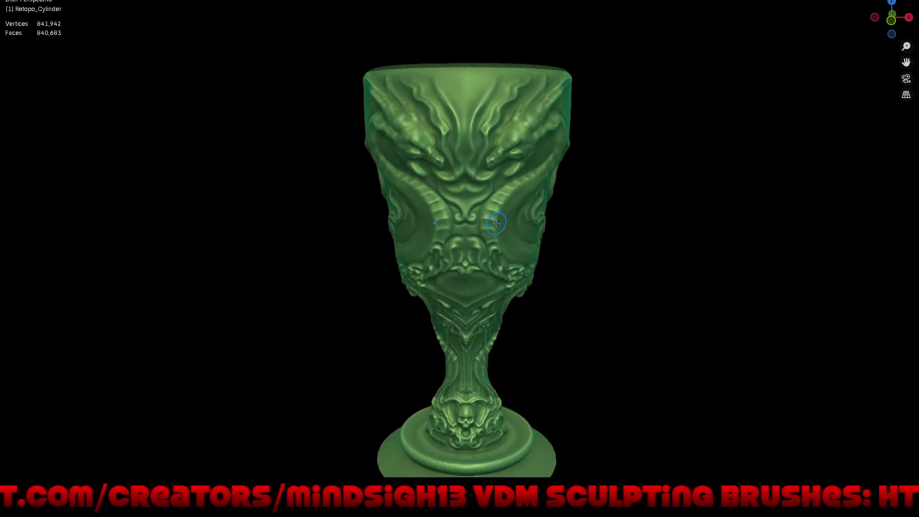
mouse_move(497, 224)
middle_down()
mouse_move(529, 212)
mouse_move(499, 214)
mouse_move(538, 207)
mouse_move(546, 191)
mouse_move(517, 158)
mouse_move(530, 202)
middle_up()
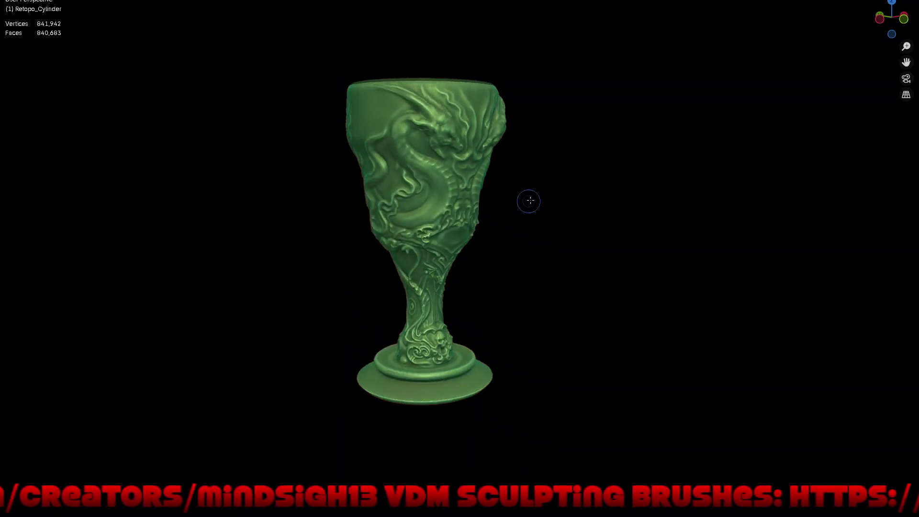
middle_drag(548, 166, 487, 149)
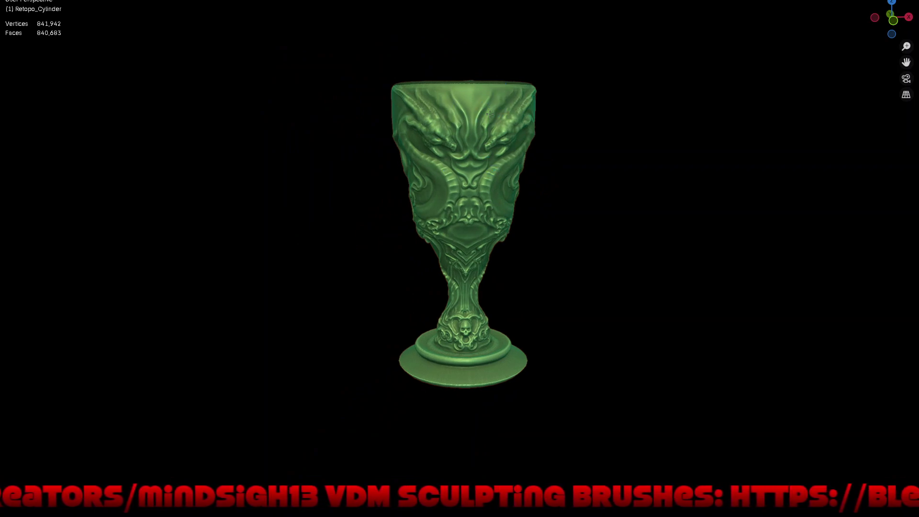
mouse_move(529, 170)
middle_down()
mouse_move(593, 165)
mouse_move(537, 179)
mouse_move(586, 169)
mouse_move(554, 220)
middle_up()
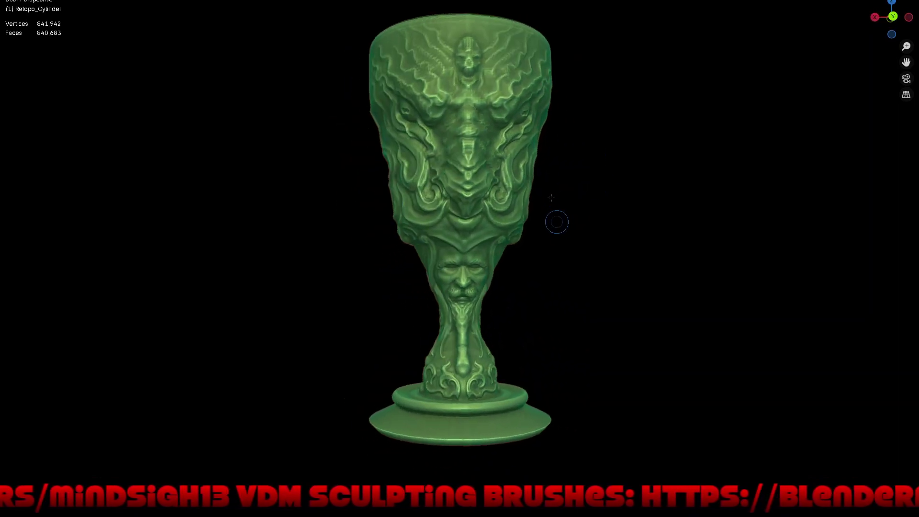
Turn to the goblet's far side and sculpt the figure's chest below the skull
mouse_move(512, 190)
middle_down()
mouse_move(493, 105)
mouse_move(431, 168)
middle_up()
scroll(502, 156, up, 1)
scroll(493, 133, up, 2)
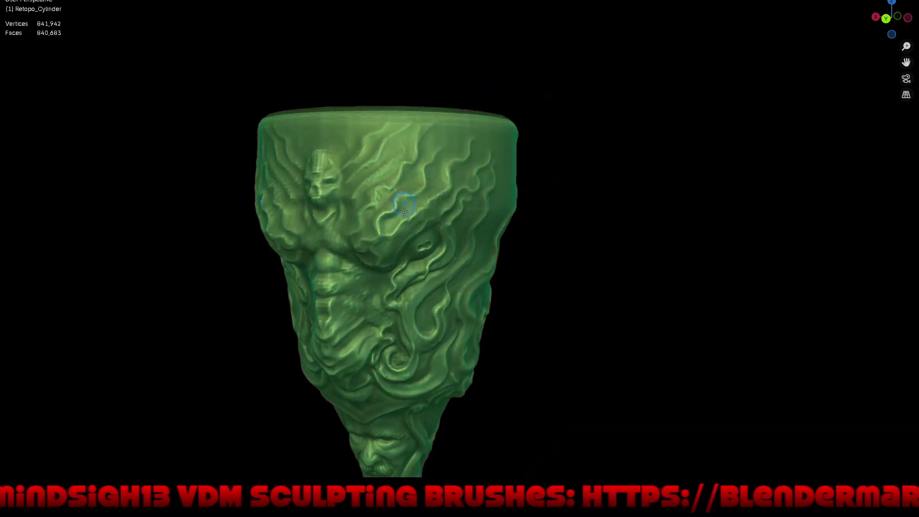
shift+middle_drag(405, 210, 427, 156)
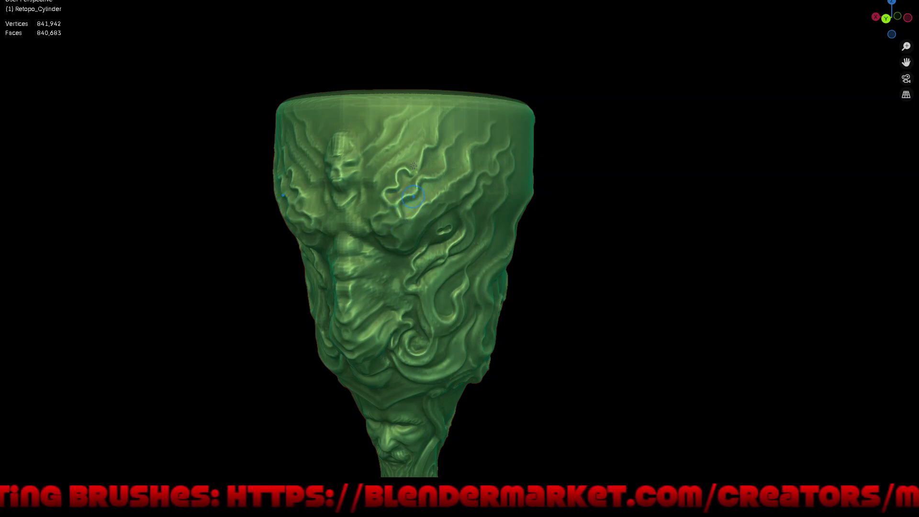
scroll(414, 165, down, 5)
mouse_move(414, 166)
middle_down()
mouse_move(448, 226)
mouse_move(486, 205)
mouse_move(451, 203)
middle_up()
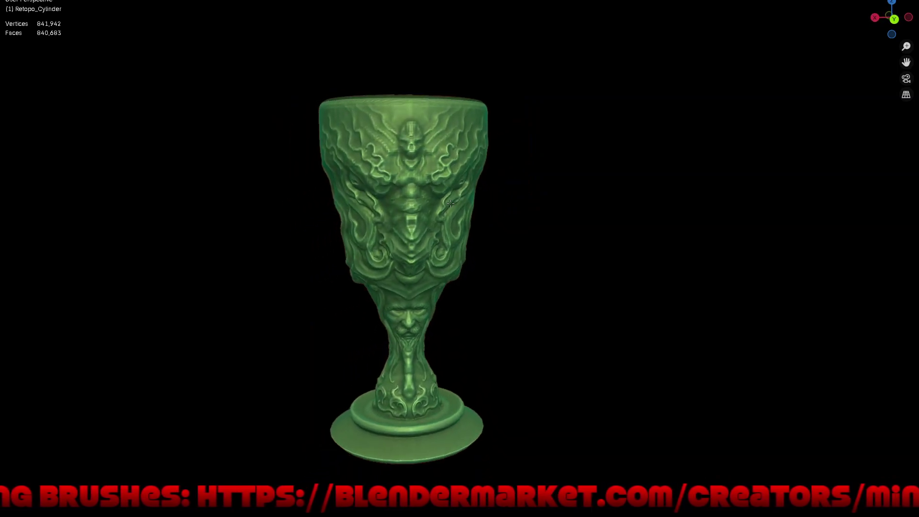
scroll(430, 113, up, 3)
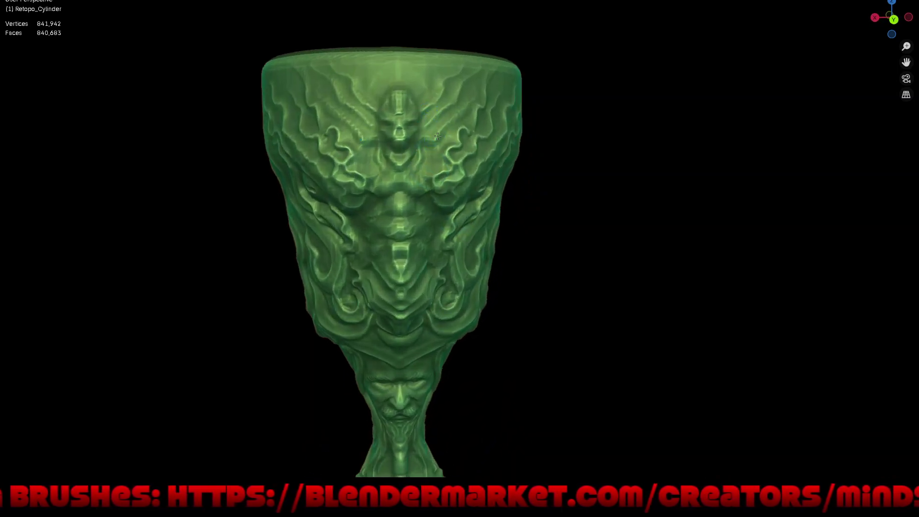
mouse_move(438, 136)
mouse_down()
mouse_move(418, 183)
mouse_move(429, 176)
mouse_up()
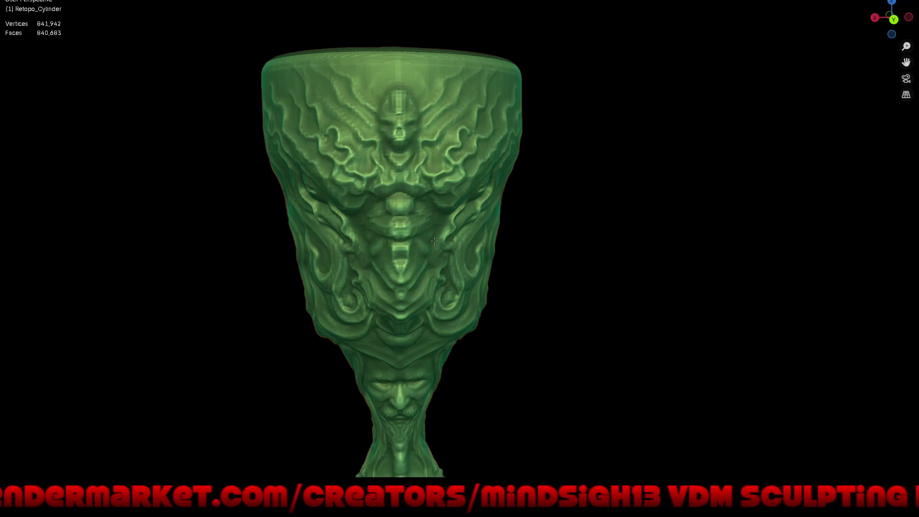
scroll(436, 260, down, 3)
mouse_move(459, 262)
middle_down()
mouse_move(453, 204)
mouse_move(458, 242)
mouse_move(494, 271)
mouse_move(448, 272)
middle_up()
scroll(427, 247, up, 4)
scroll(421, 211, up, 1)
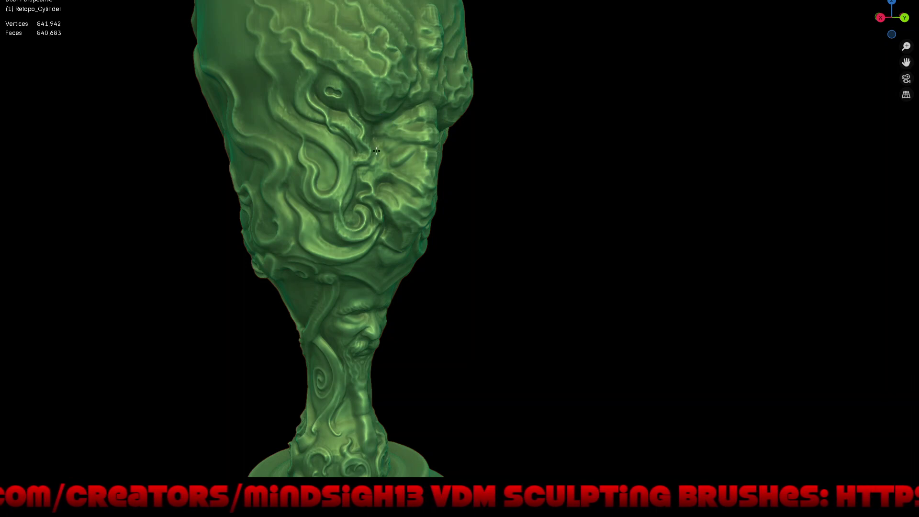
Sculpt mirrored detail just above the bearded face at the top of the stem
scroll(337, 96, down, 5)
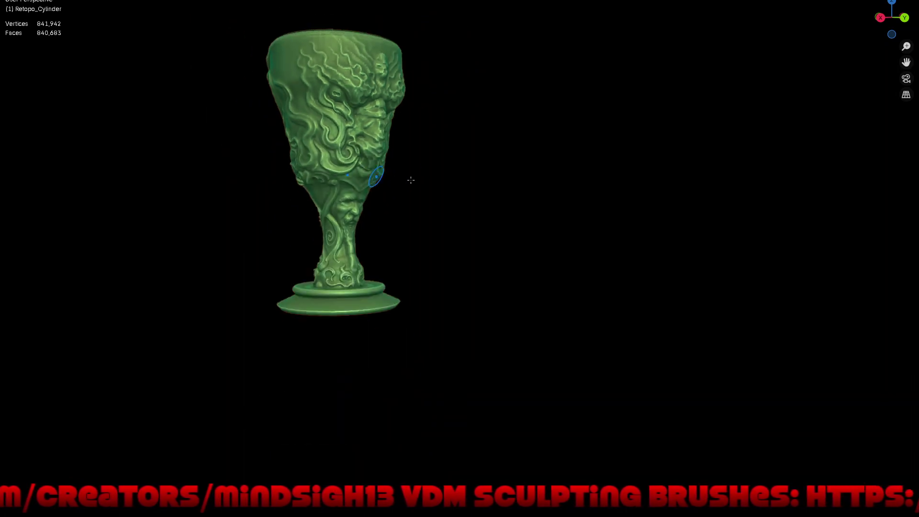
mouse_move(410, 179)
middle_down()
mouse_move(386, 158)
mouse_move(496, 181)
mouse_move(403, 183)
mouse_move(479, 188)
mouse_move(480, 211)
mouse_move(450, 289)
mouse_move(446, 254)
middle_up()
scroll(414, 166, up, 3)
scroll(398, 265, up, 3)
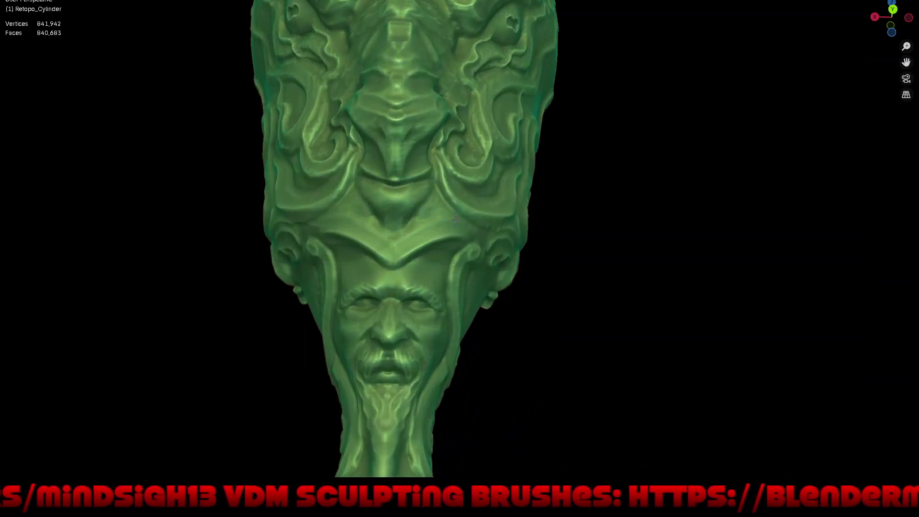
drag(455, 219, 394, 251)
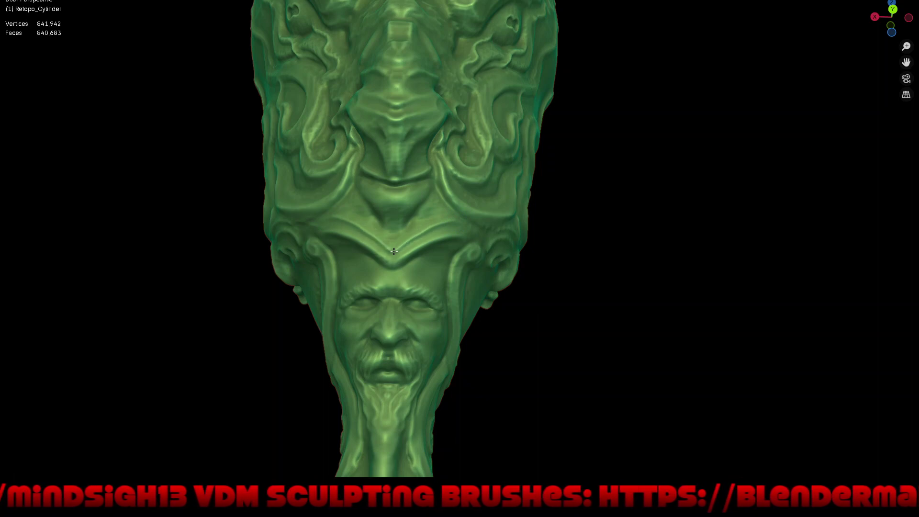
middle_drag(482, 238, 458, 209)
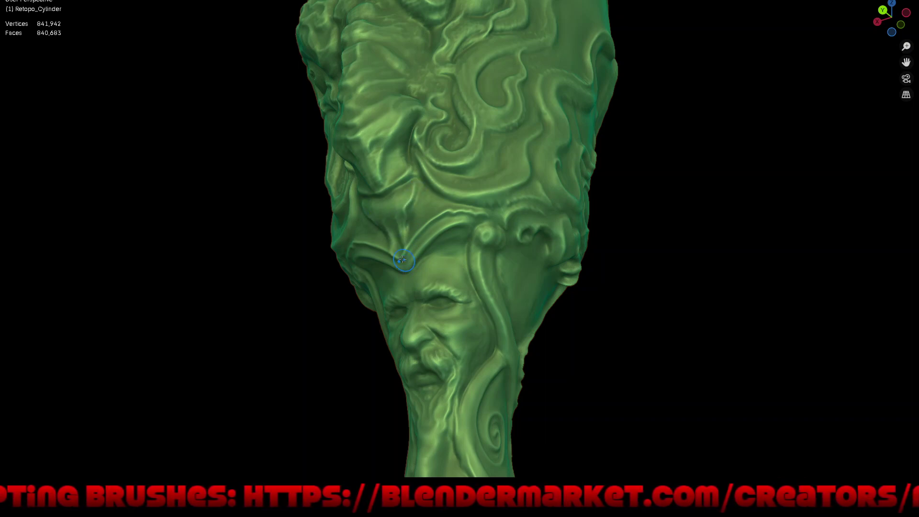
Build raised ridges above the bearded face and orbit the goblet to check them
mouse_move(404, 260)
mouse_down()
mouse_move(385, 226)
mouse_move(398, 244)
mouse_move(393, 198)
mouse_up()
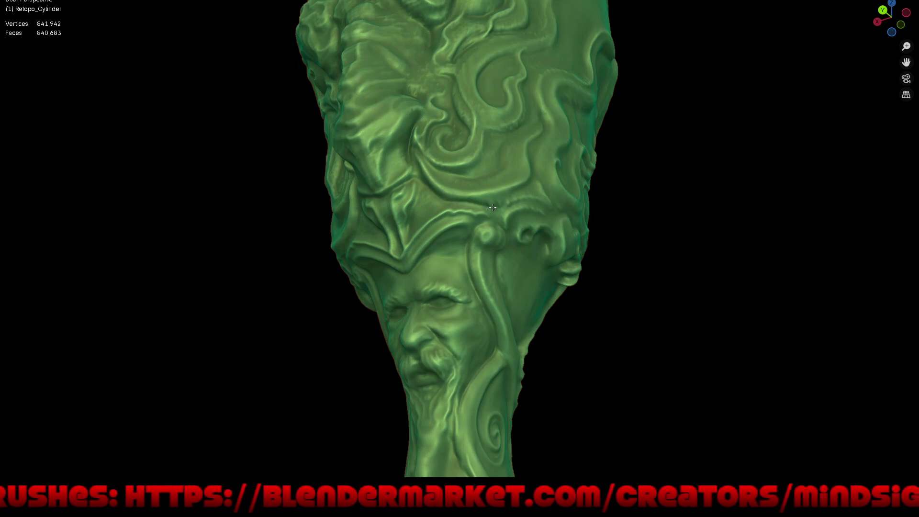
middle_drag(552, 206, 501, 162)
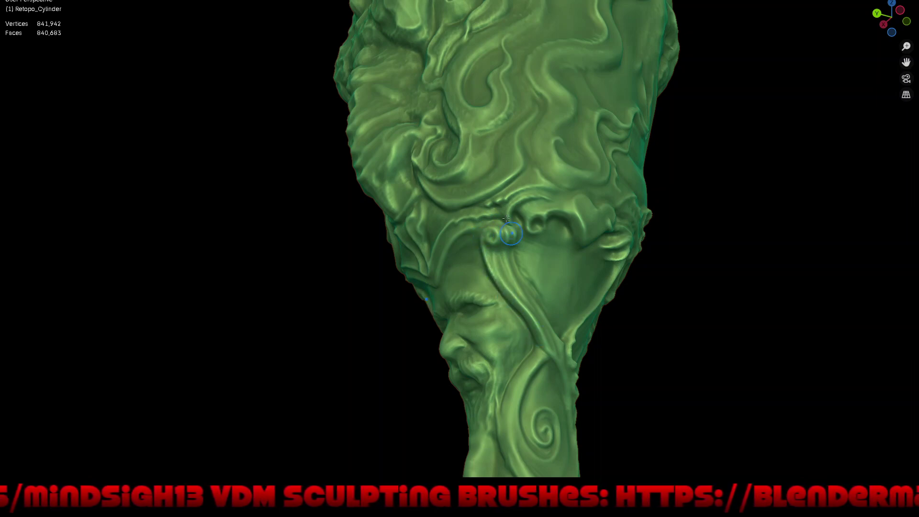
middle_drag(564, 318, 571, 265)
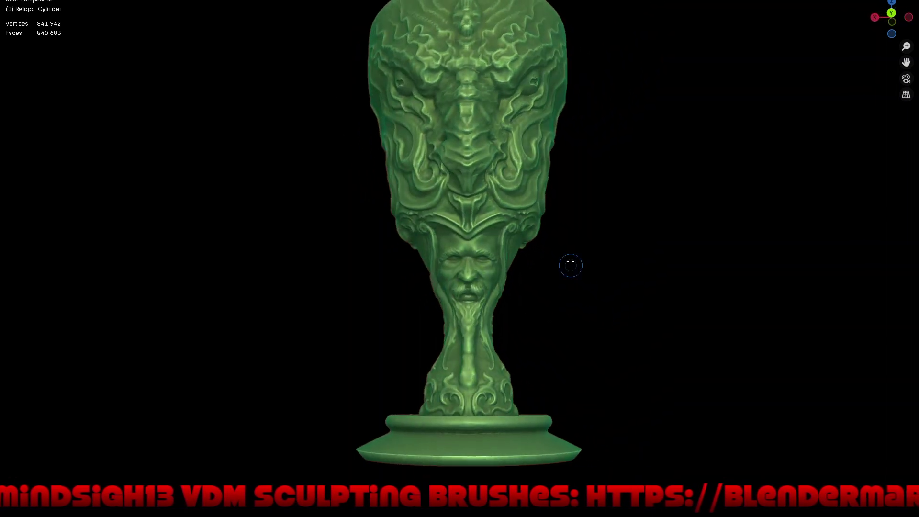
scroll(568, 233, up, 2)
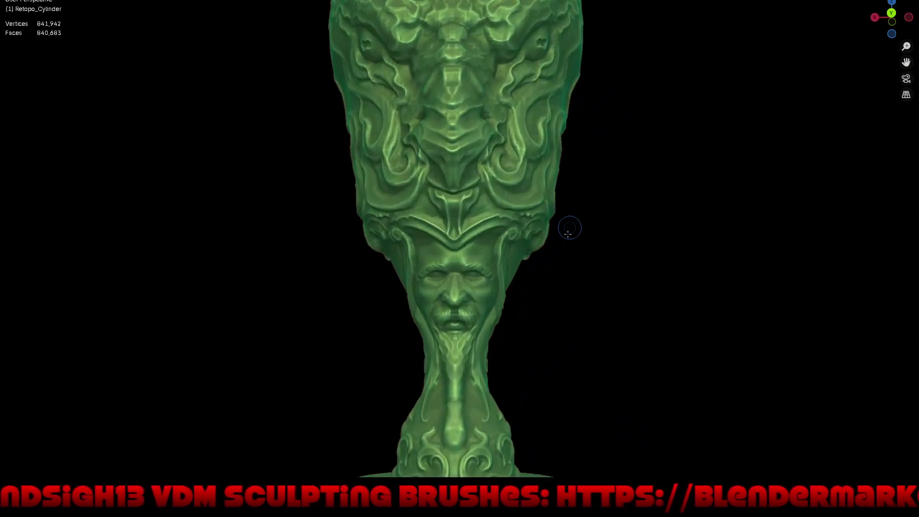
middle_drag(568, 233, 523, 221)
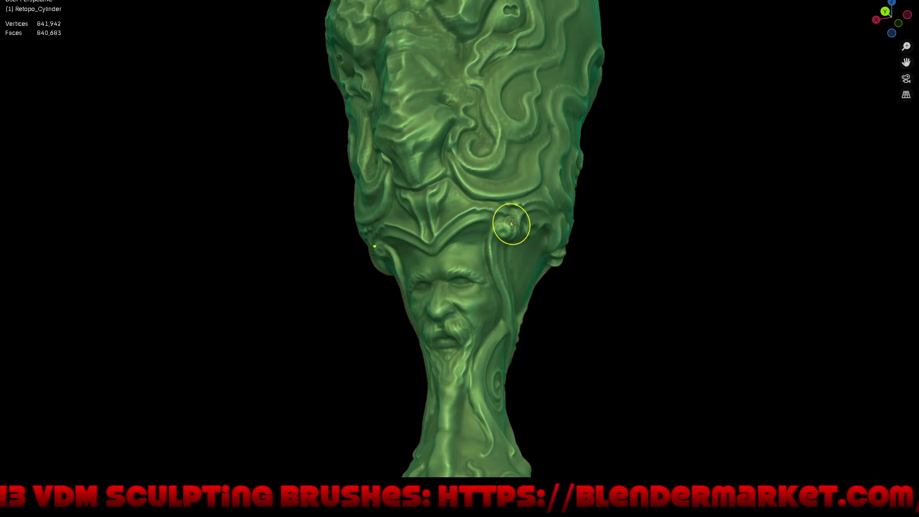
mouse_move(525, 273)
middle_down()
mouse_move(574, 267)
mouse_move(546, 281)
mouse_move(489, 242)
middle_up()
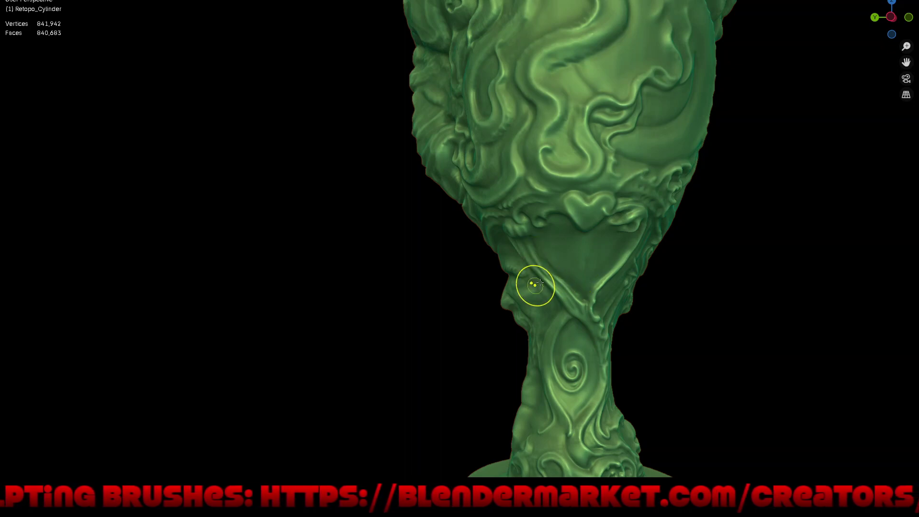
middle_drag(533, 283, 549, 254)
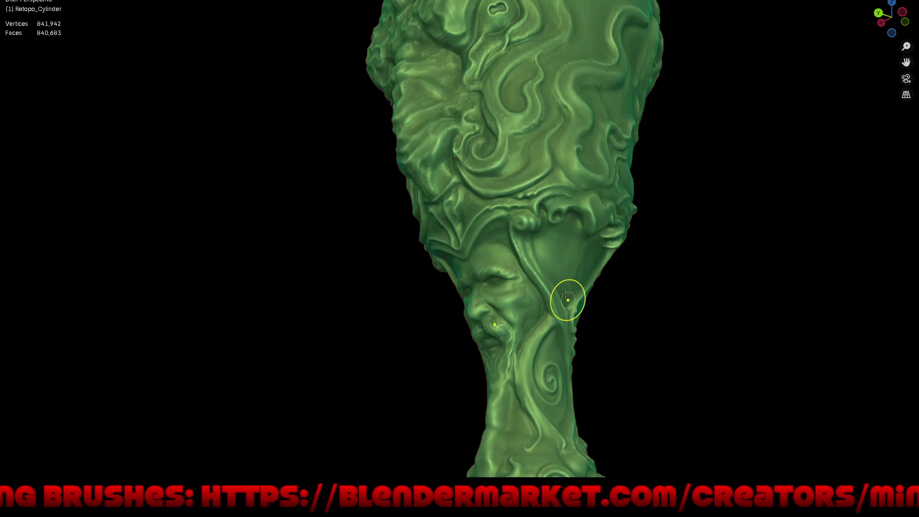
scroll(527, 220, up, 2)
mouse_move(528, 220)
middle_down()
mouse_move(509, 232)
mouse_move(503, 216)
middle_up()
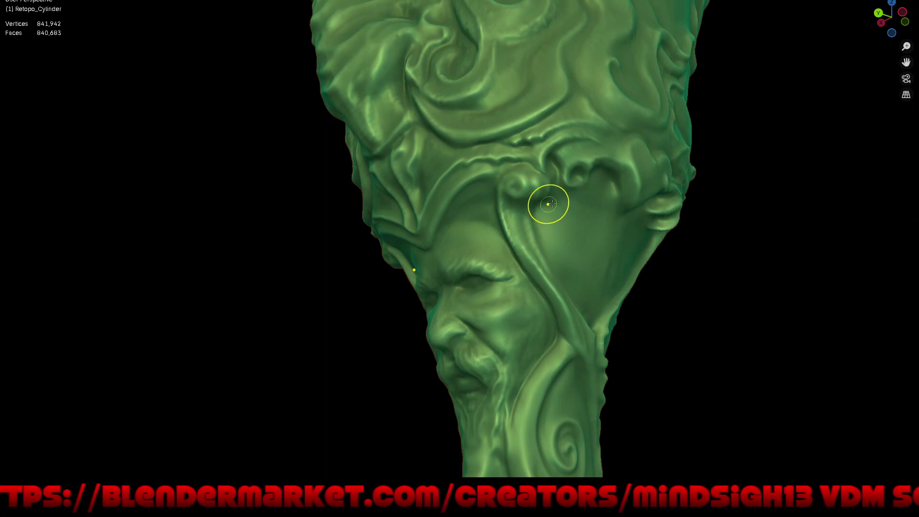
scroll(558, 222, down, 10)
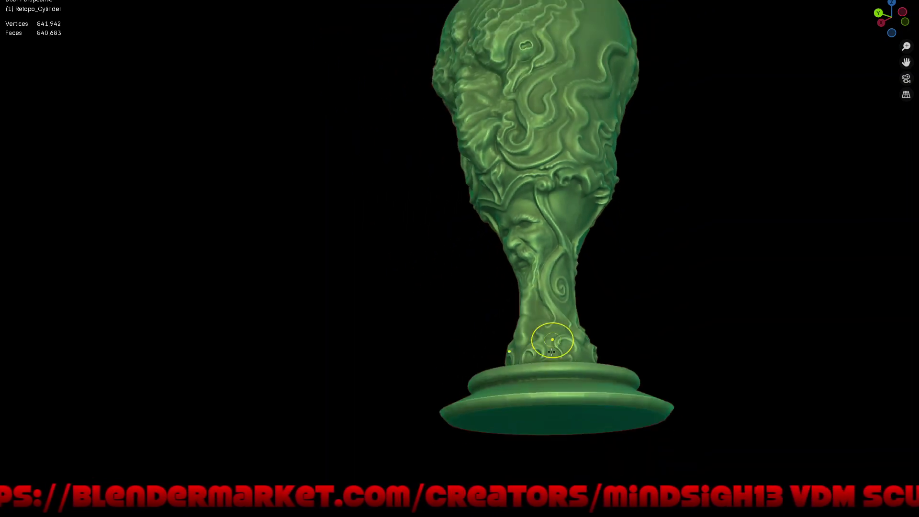
mouse_move(550, 335)
middle_down()
mouse_move(616, 324)
mouse_move(561, 244)
mouse_move(560, 272)
middle_up()
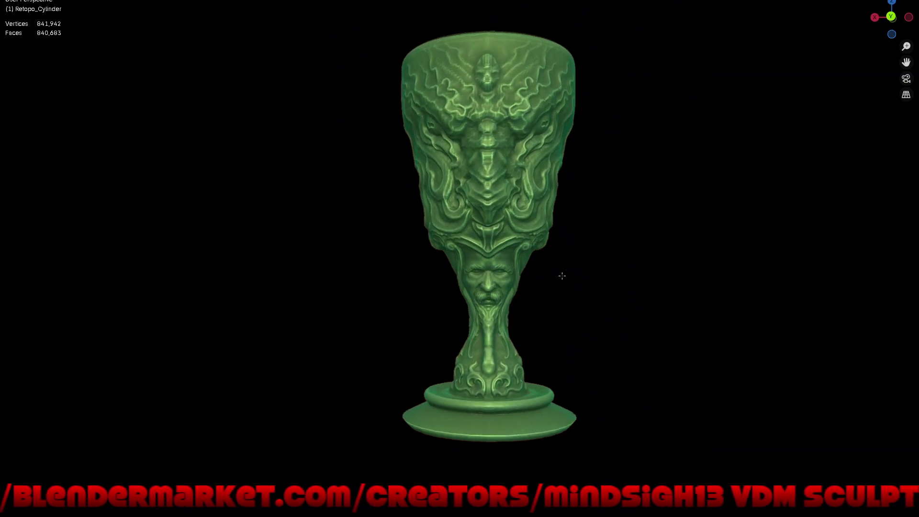
Stamp the spiral VDM relief once onto the right side of the stem
scroll(537, 287, up, 2)
scroll(503, 256, up, 1)
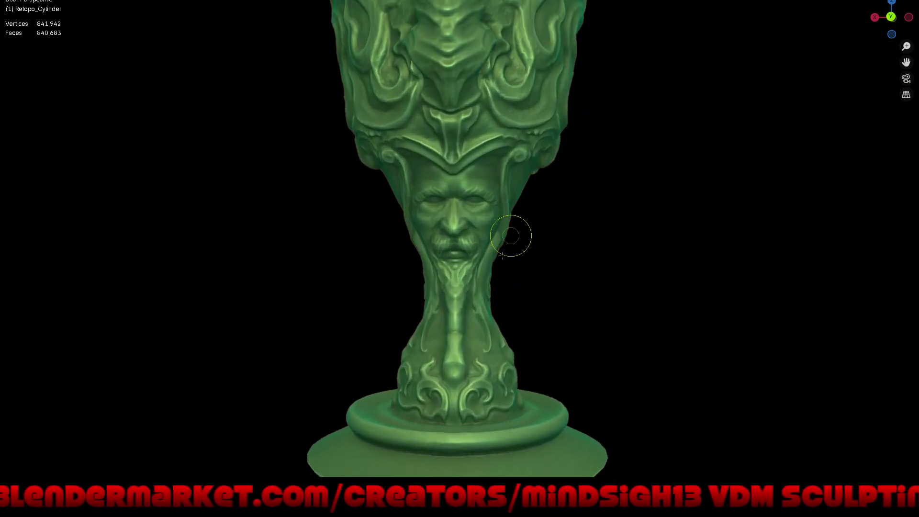
right_click(524, 289)
middle_drag(559, 342, 529, 329)
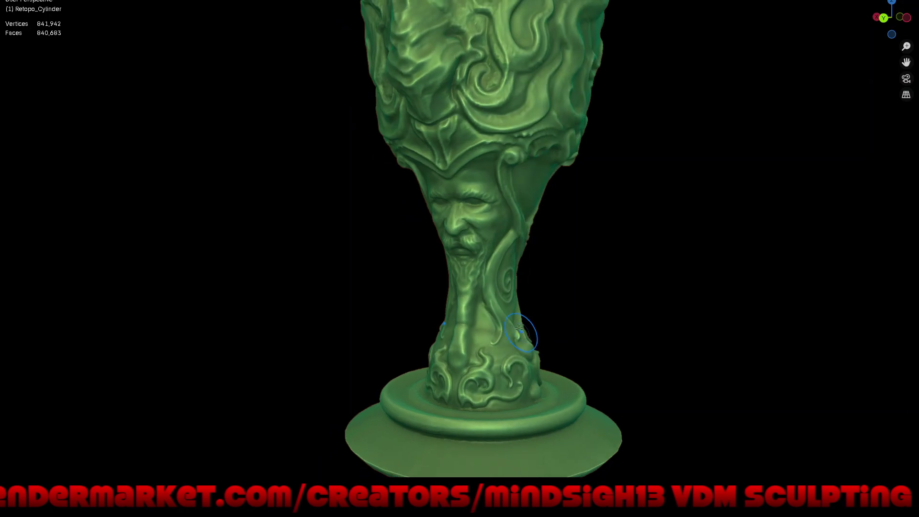
scroll(520, 312, up, 2)
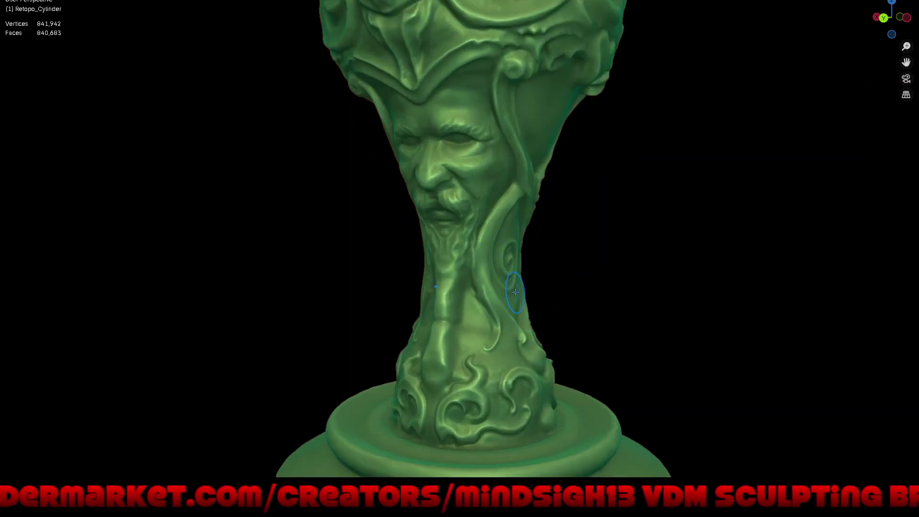
drag(512, 288, 524, 290)
Zoom out and orbit to inspect the stem, bearded face and base
middle_drag(483, 309, 498, 294)
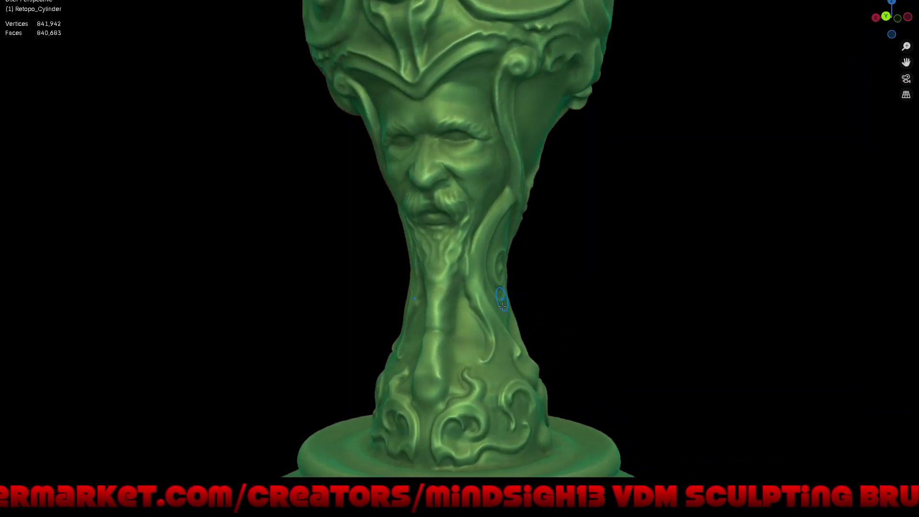
scroll(479, 252, up, 2)
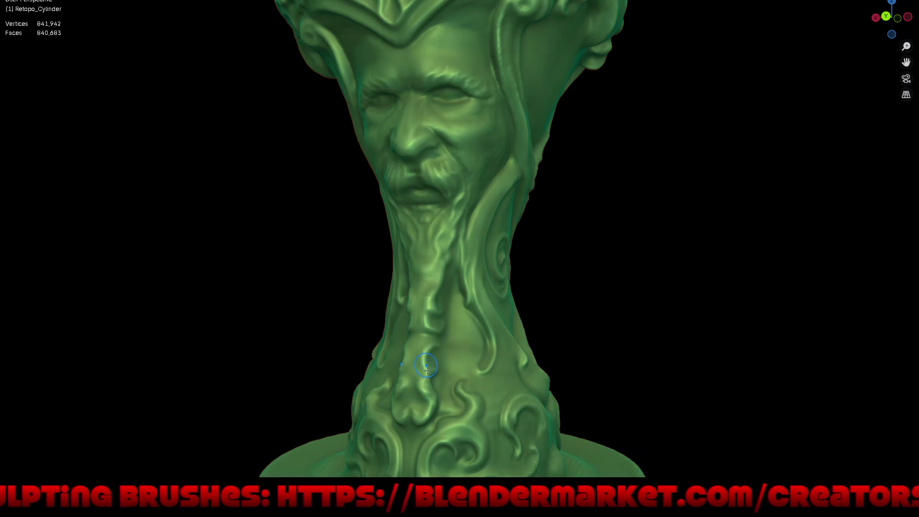
scroll(452, 368, down, 2)
scroll(474, 345, down, 2)
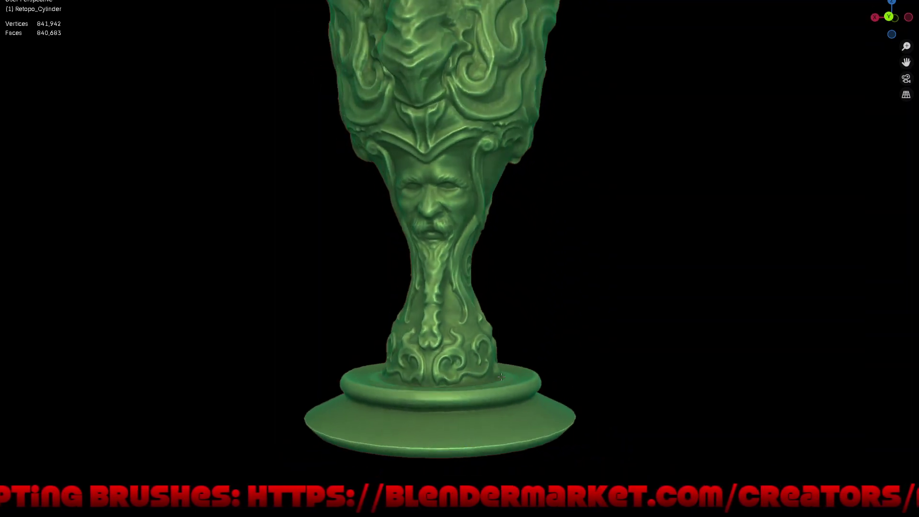
scroll(498, 321, down, 1)
scroll(515, 307, down, 1)
mouse_move(544, 321)
middle_down()
mouse_move(565, 294)
mouse_move(539, 304)
mouse_move(541, 324)
mouse_move(460, 313)
middle_up()
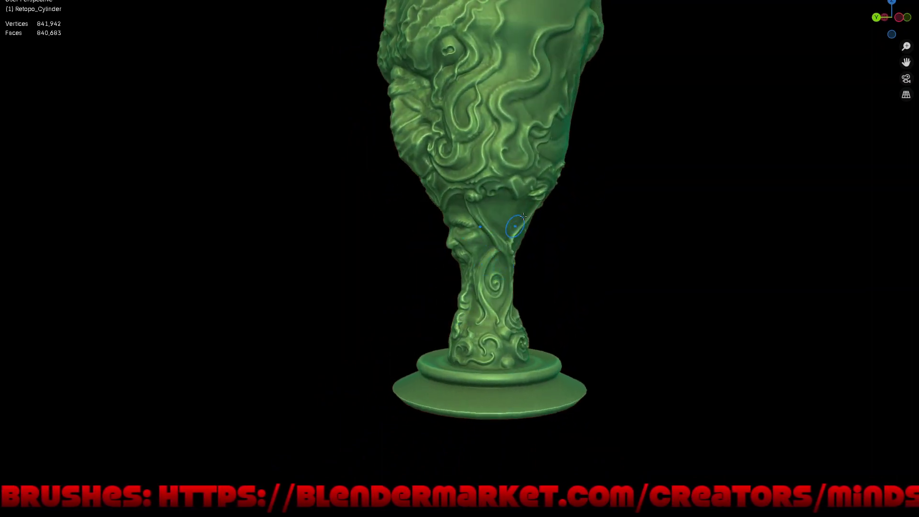
mouse_move(516, 228)
middle_down()
mouse_move(553, 295)
mouse_move(512, 282)
mouse_move(530, 314)
middle_up()
scroll(531, 302, up, 2)
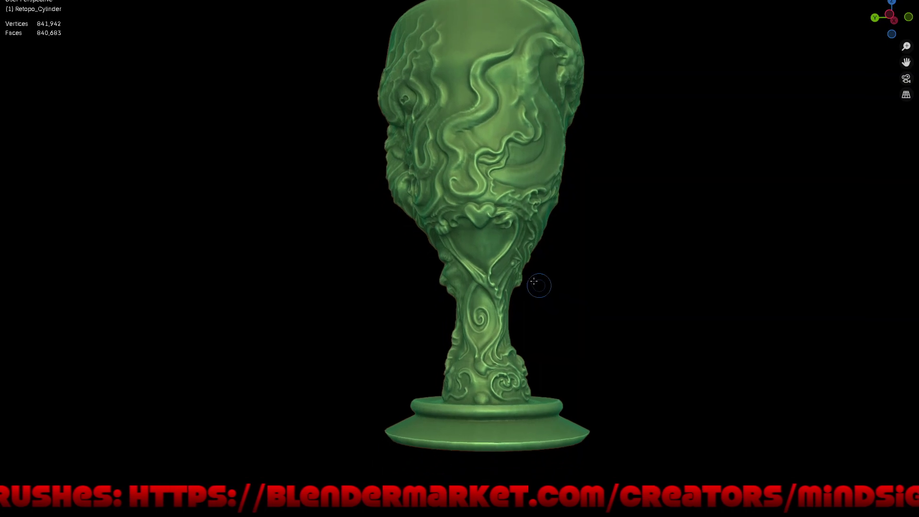
scroll(503, 242, up, 3)
mouse_move(508, 242)
middle_down()
mouse_move(524, 302)
mouse_move(498, 278)
middle_up()
scroll(480, 253, up, 2)
scroll(480, 253, up, 1)
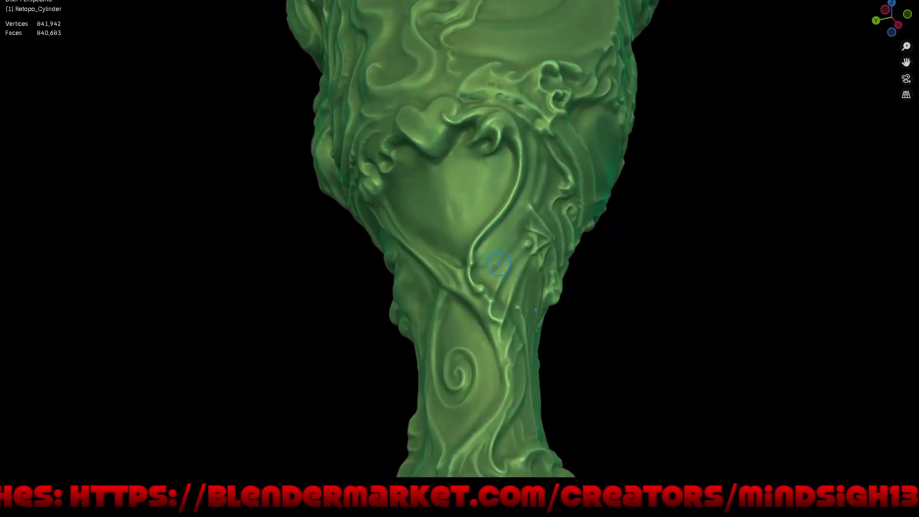
scroll(496, 221, up, 2)
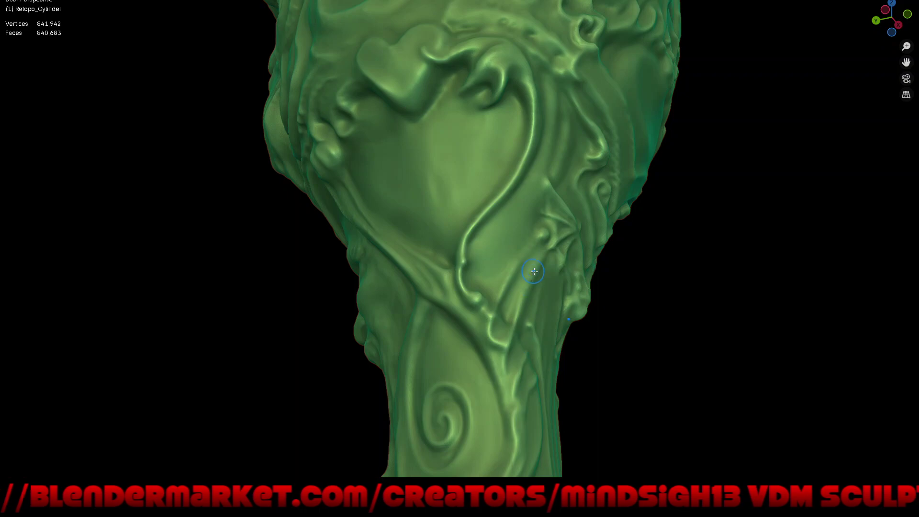
middle_drag(539, 386, 599, 348)
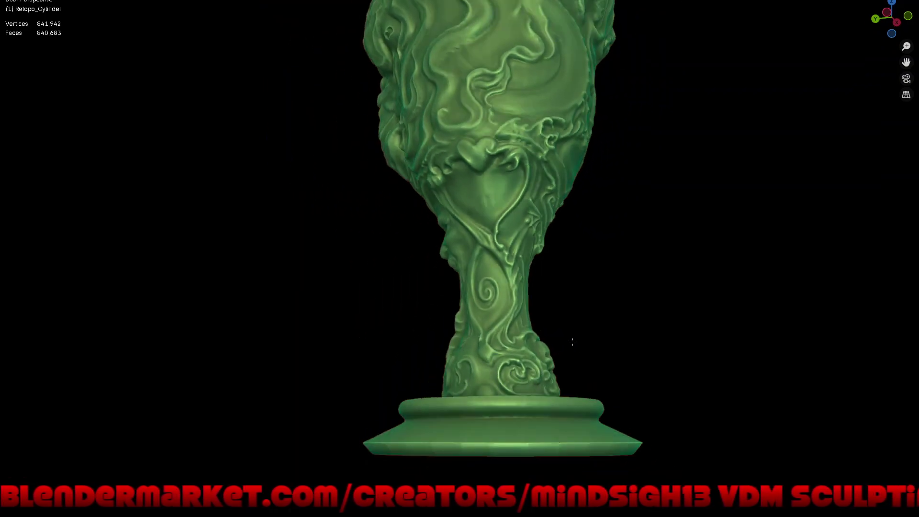
mouse_move(576, 313)
middle_down()
mouse_move(517, 295)
mouse_move(594, 315)
mouse_move(570, 303)
middle_up()
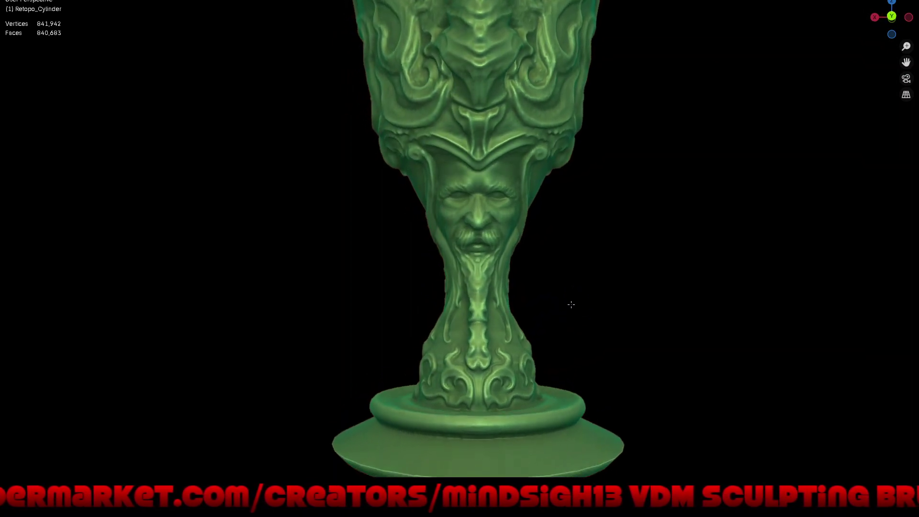
scroll(543, 199, up, 3)
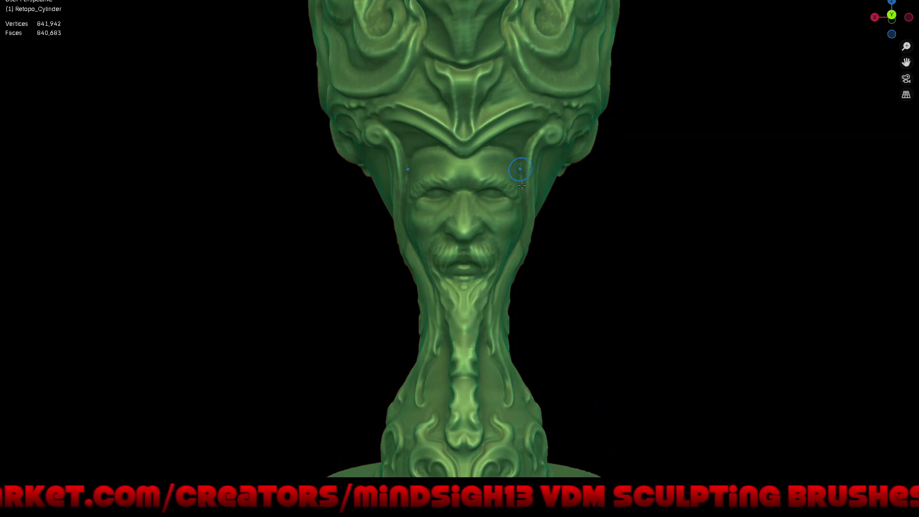
scroll(526, 266, down, 3)
scroll(565, 252, down, 2)
shift+middle_drag(565, 251, 543, 339)
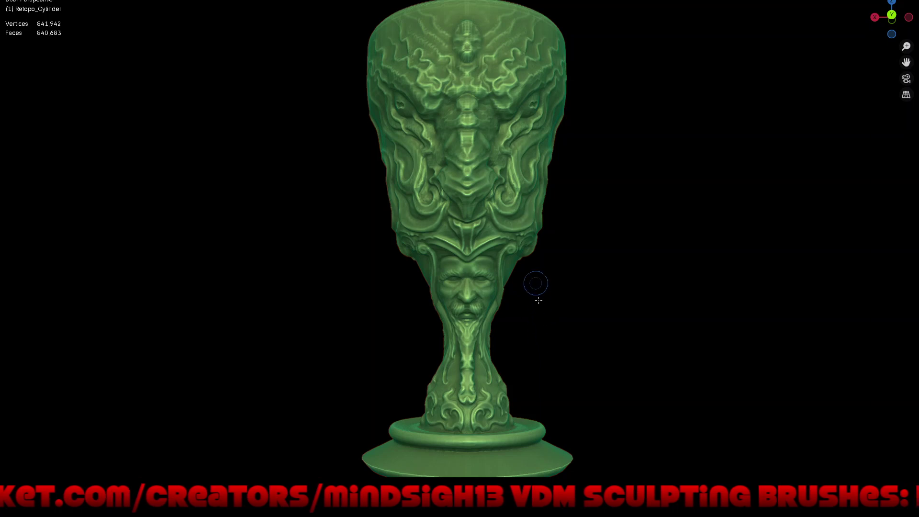
scroll(536, 284, down, 2)
mouse_move(587, 316)
middle_down()
mouse_move(409, 283)
mouse_move(566, 301)
mouse_move(556, 302)
mouse_move(626, 294)
mouse_move(572, 296)
mouse_move(599, 296)
middle_up()
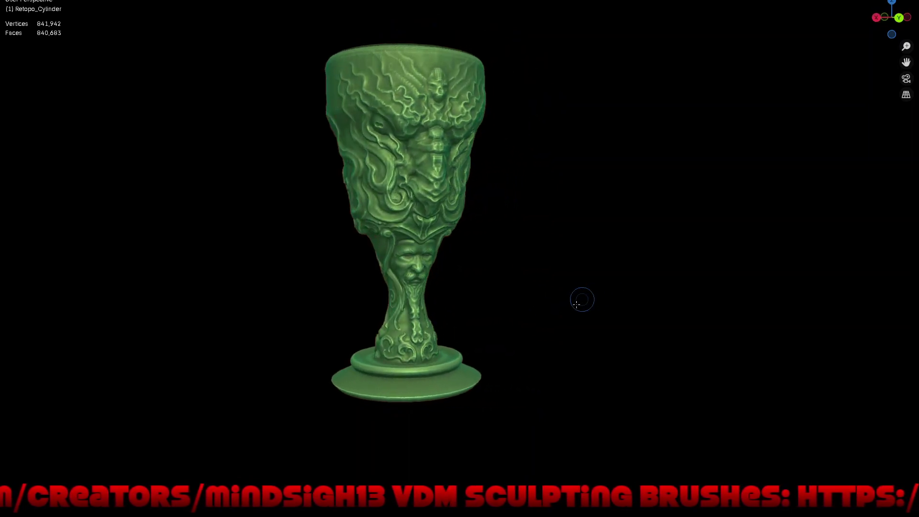
mouse_move(518, 203)
shift+middle_down()
mouse_move(525, 297)
mouse_move(503, 294)
mouse_move(518, 309)
mouse_move(515, 334)
mouse_move(523, 267)
mouse_move(625, 288)
mouse_move(565, 303)
mouse_move(620, 269)
shift+middle_up()
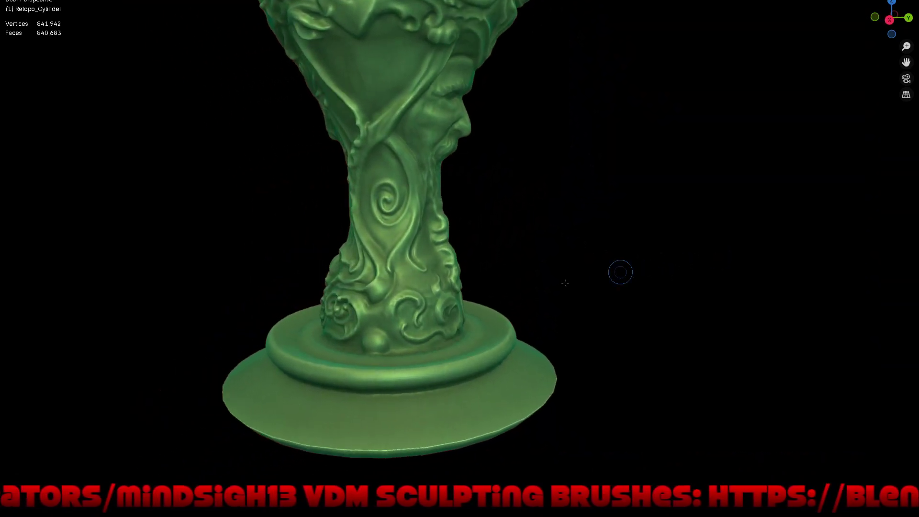
ctrl+middle_drag(373, 339, 373, 292)
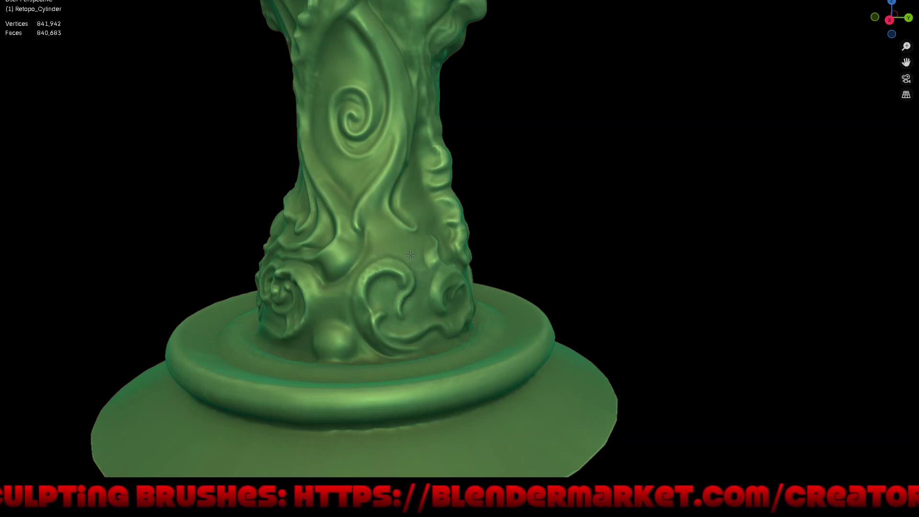
Add a sculpted bump to the swirl relief at the bottom of the stem
scroll(361, 283, down, 1)
scroll(365, 301, down, 1)
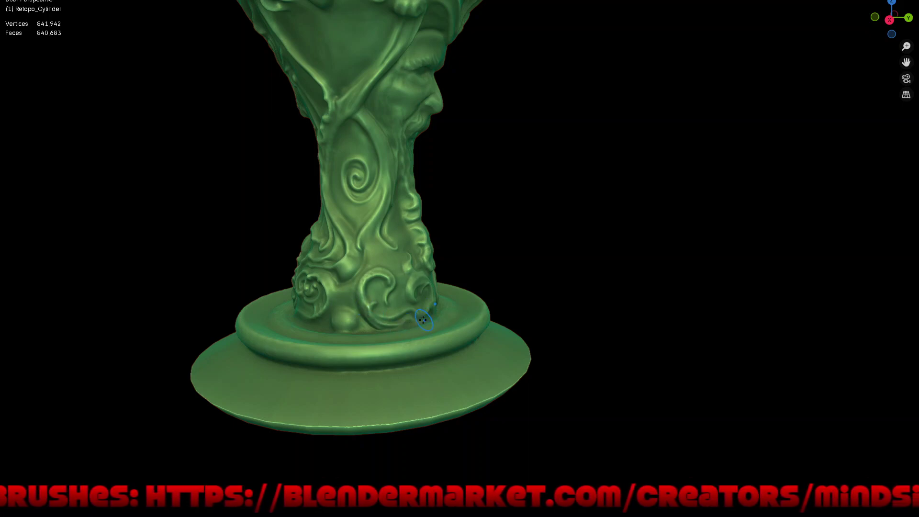
middle_drag(371, 298, 378, 284)
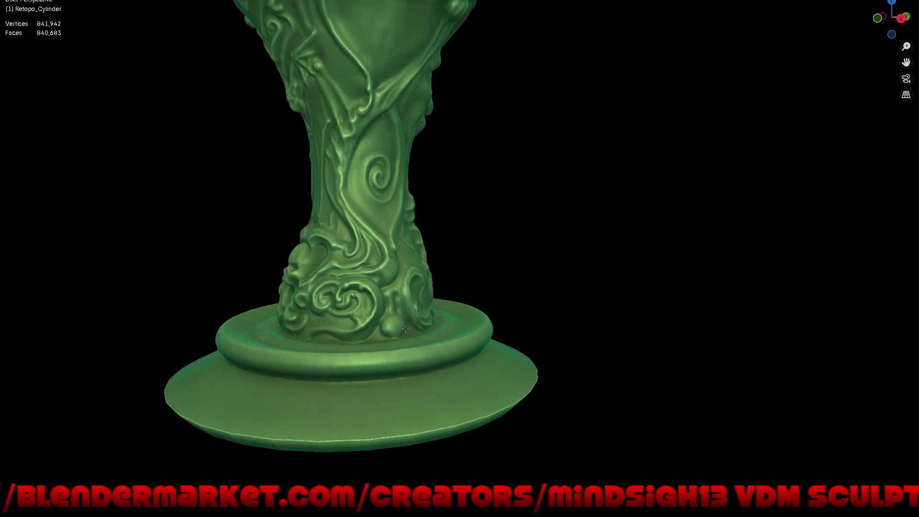
scroll(392, 298, up, 2)
scroll(378, 247, up, 2)
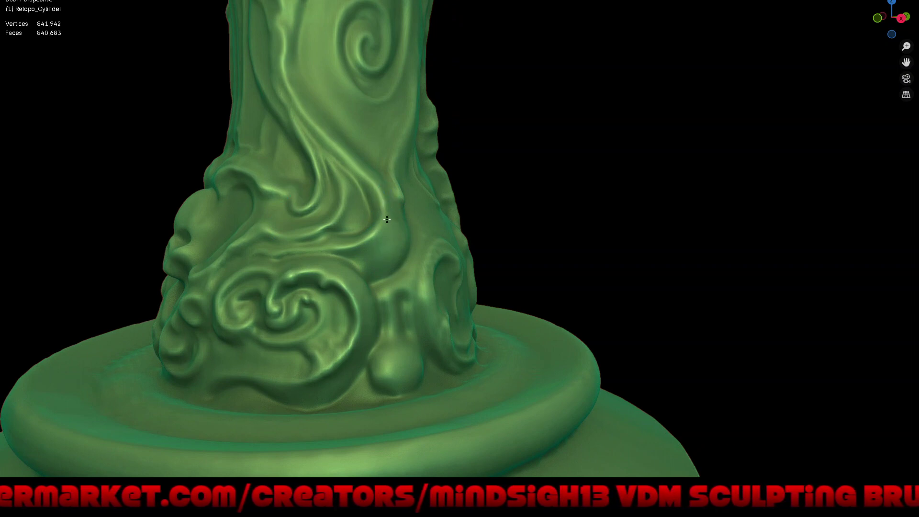
drag(381, 194, 378, 205)
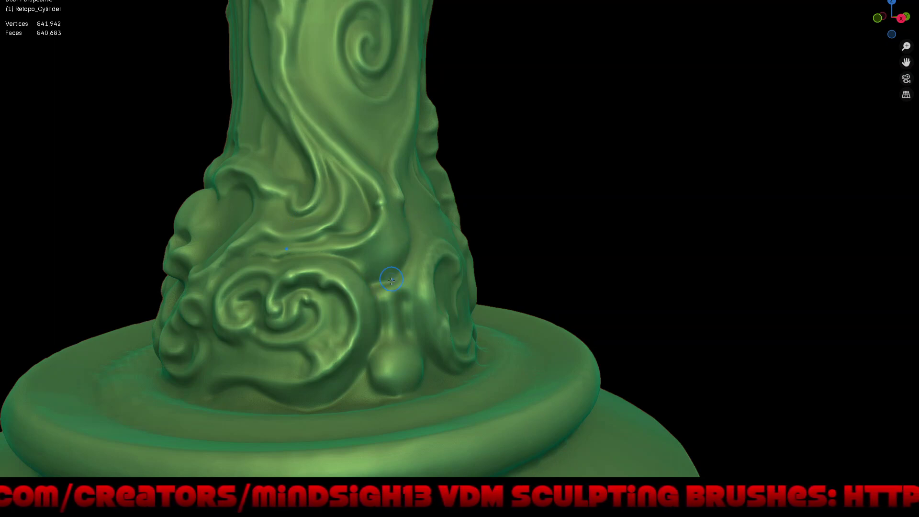
scroll(392, 281, down, 3)
scroll(397, 283, down, 2)
mouse_move(431, 285)
middle_down()
mouse_move(509, 293)
mouse_move(493, 293)
mouse_move(540, 335)
mouse_move(524, 334)
mouse_move(521, 284)
middle_up()
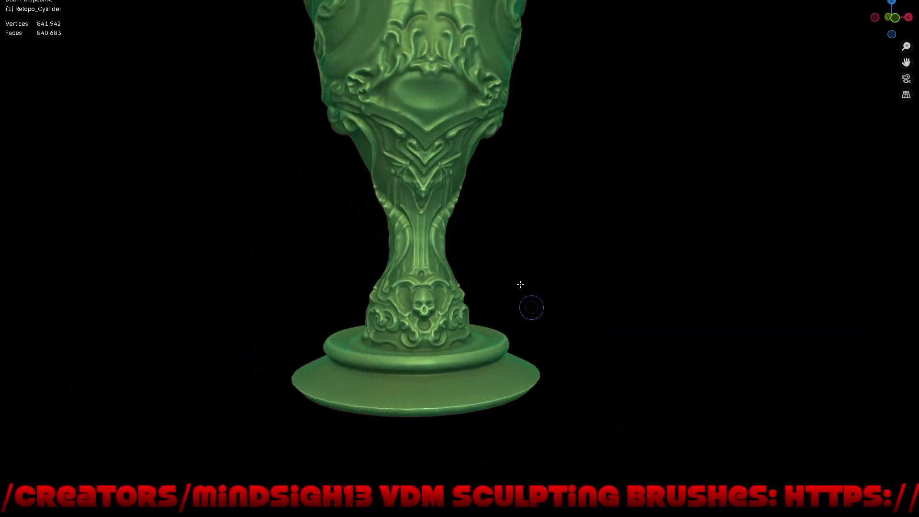
Frame the cup's skull relief, carve a deep cavity across its mouth and chin, then zoom out
mouse_move(495, 318)
middle_down()
mouse_move(517, 361)
mouse_move(539, 329)
mouse_move(517, 335)
mouse_move(530, 356)
mouse_move(503, 279)
middle_up()
scroll(505, 328, down, 2)
mouse_move(504, 328)
middle_down()
mouse_move(527, 339)
mouse_move(503, 319)
mouse_move(498, 344)
mouse_move(602, 339)
middle_up()
mouse_move(531, 345)
middle_down()
mouse_move(535, 335)
mouse_move(519, 324)
mouse_move(634, 351)
mouse_move(605, 326)
mouse_move(568, 334)
mouse_move(536, 309)
mouse_move(558, 311)
mouse_move(537, 307)
middle_up()
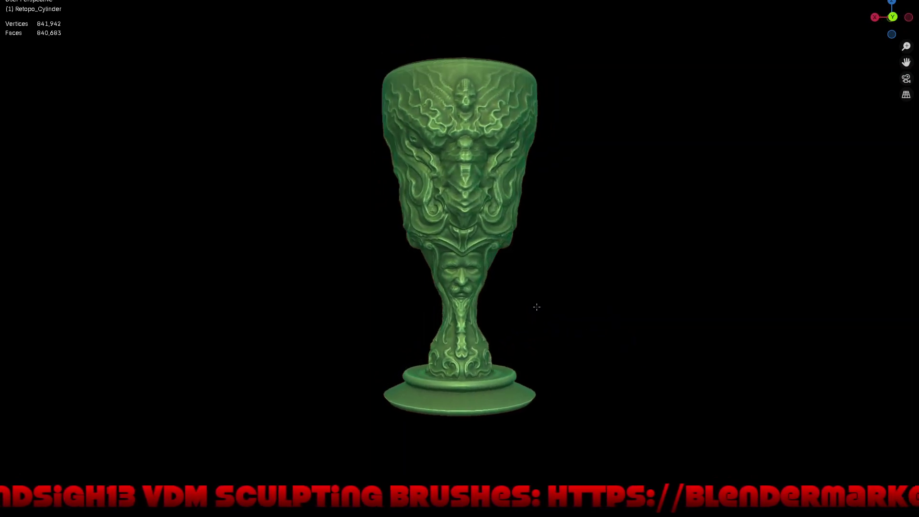
scroll(476, 220, up, 2)
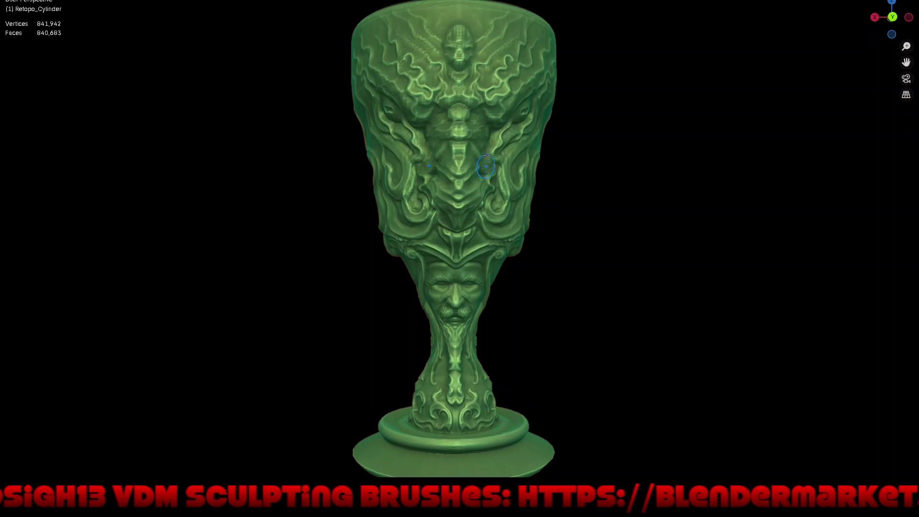
middle_drag(487, 155, 471, 147)
scroll(466, 117, up, 3)
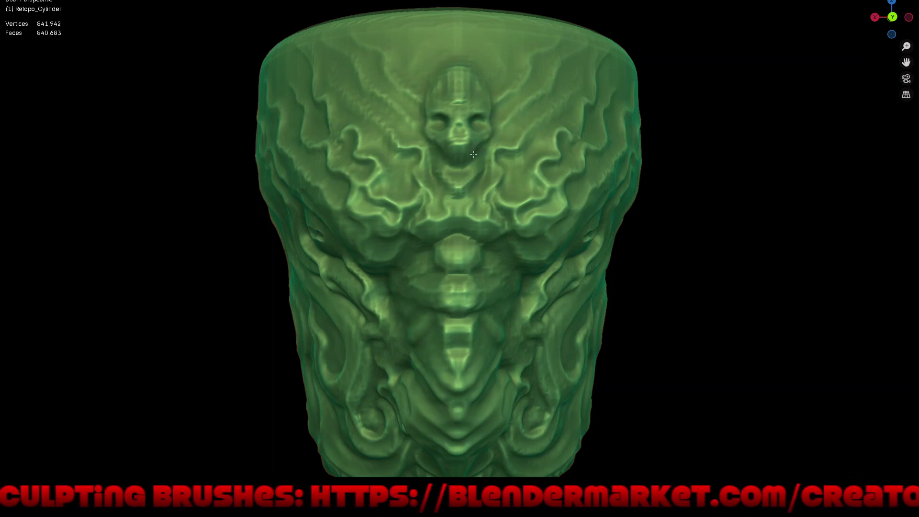
mouse_move(470, 163)
mouse_down()
mouse_move(445, 163)
mouse_move(459, 125)
mouse_up()
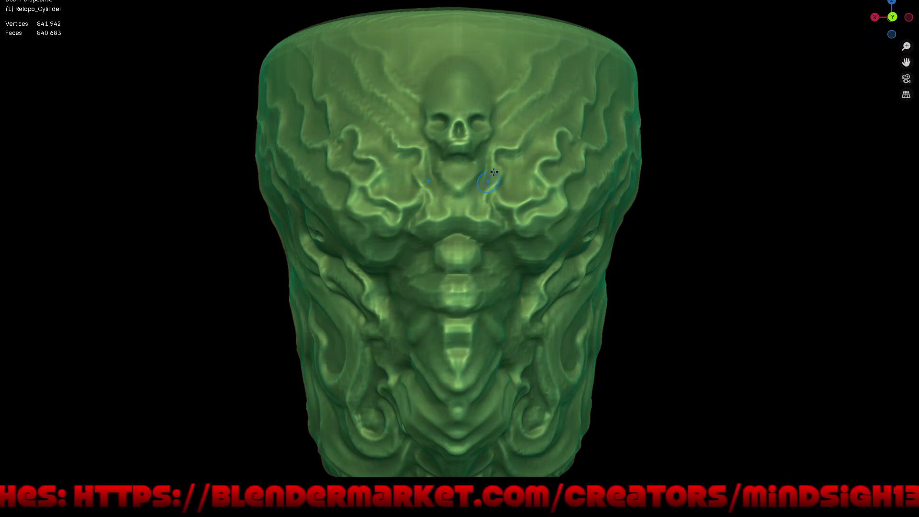
scroll(494, 172, down, 8)
mouse_move(498, 296)
middle_down()
mouse_move(510, 283)
mouse_move(502, 285)
mouse_move(551, 285)
mouse_move(529, 271)
mouse_move(519, 308)
mouse_move(549, 306)
mouse_move(546, 283)
mouse_move(556, 284)
mouse_move(548, 281)
mouse_move(579, 267)
mouse_move(599, 275)
mouse_move(545, 251)
middle_up()
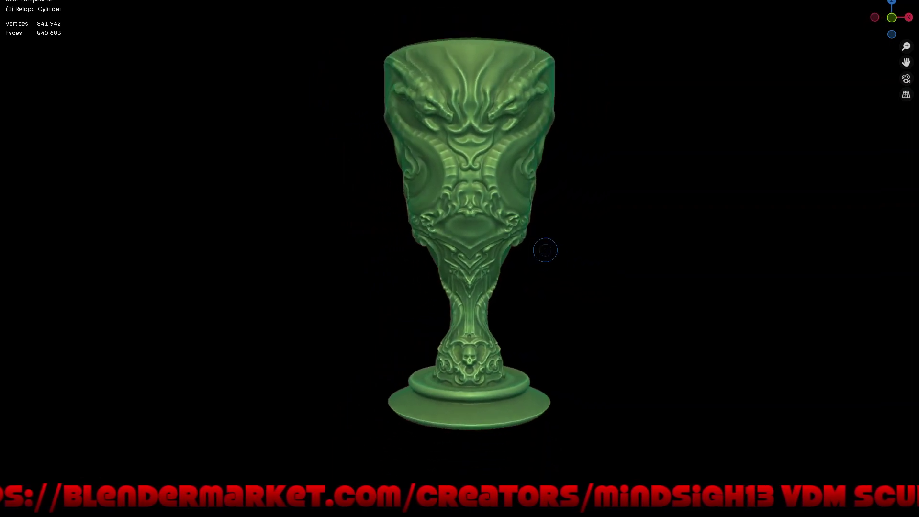
Zoom into the stem's skull relief, sculpt an X-mirrored stroke beside it, then orbit out
scroll(474, 265, up, 3)
scroll(474, 265, up, 2)
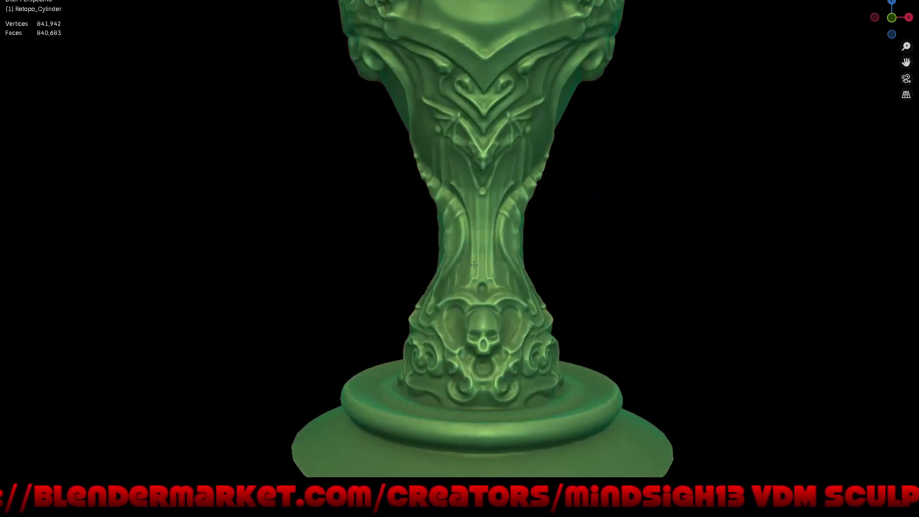
scroll(474, 265, up, 2)
scroll(471, 258, up, 2)
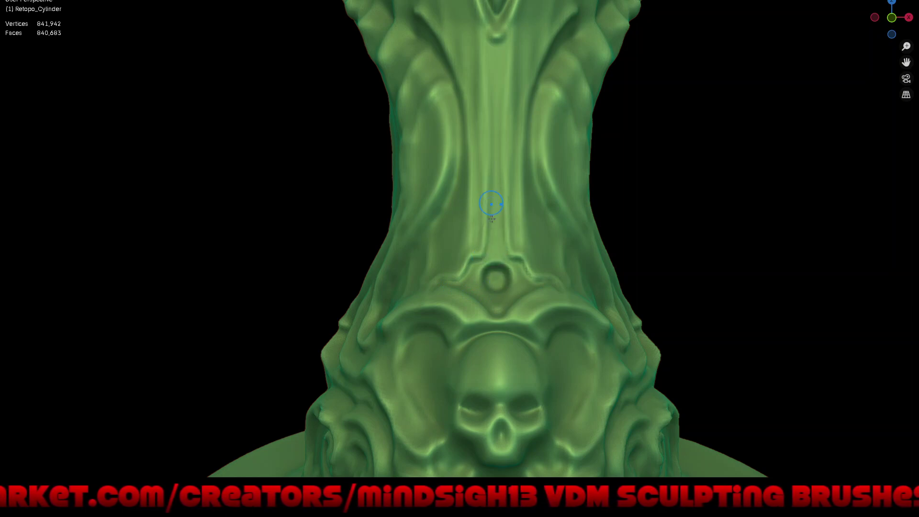
scroll(463, 280, down, 3)
scroll(463, 279, up, 2)
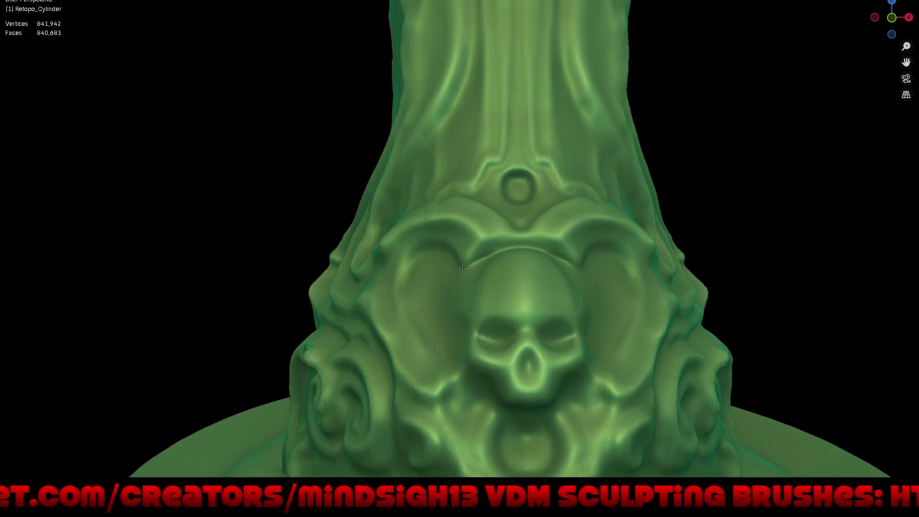
drag(416, 256, 408, 282)
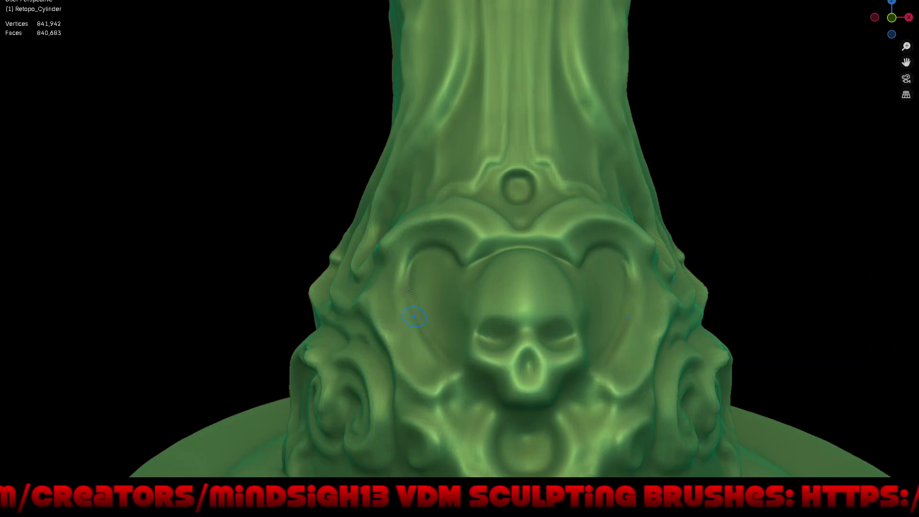
scroll(409, 291, down, 4)
mouse_move(409, 291)
middle_down()
mouse_move(604, 329)
mouse_move(644, 296)
middle_up()
mouse_move(616, 318)
middle_down()
mouse_move(544, 236)
mouse_move(554, 313)
mouse_move(623, 311)
mouse_move(549, 263)
mouse_move(550, 281)
mouse_move(552, 225)
mouse_move(554, 294)
mouse_move(677, 283)
mouse_move(802, 291)
mouse_move(714, 302)
mouse_move(724, 302)
middle_up()
scroll(584, 284, down, 2)
scroll(556, 296, down, 1)
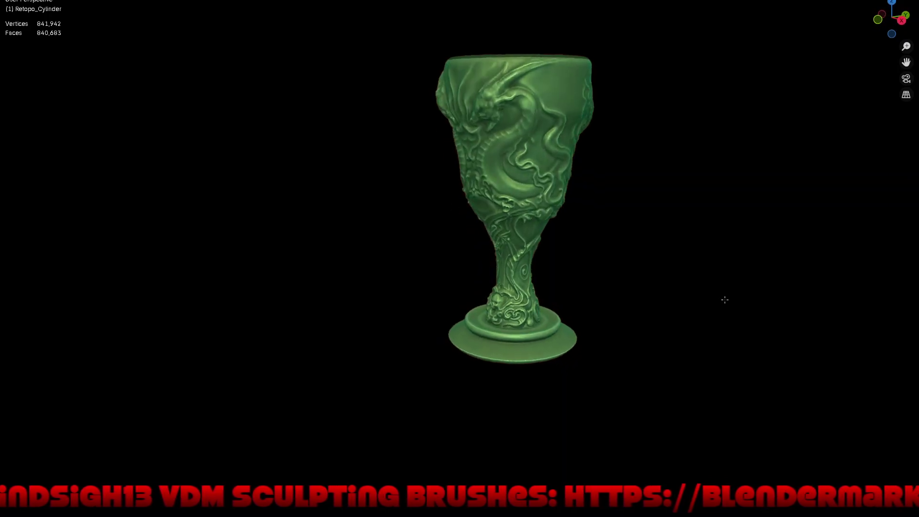
Frame the stem and base in a maximised viewport and set Mask brush strength to 1.000
scroll(572, 260, up, 3)
shift+middle_drag(572, 254, 551, 285)
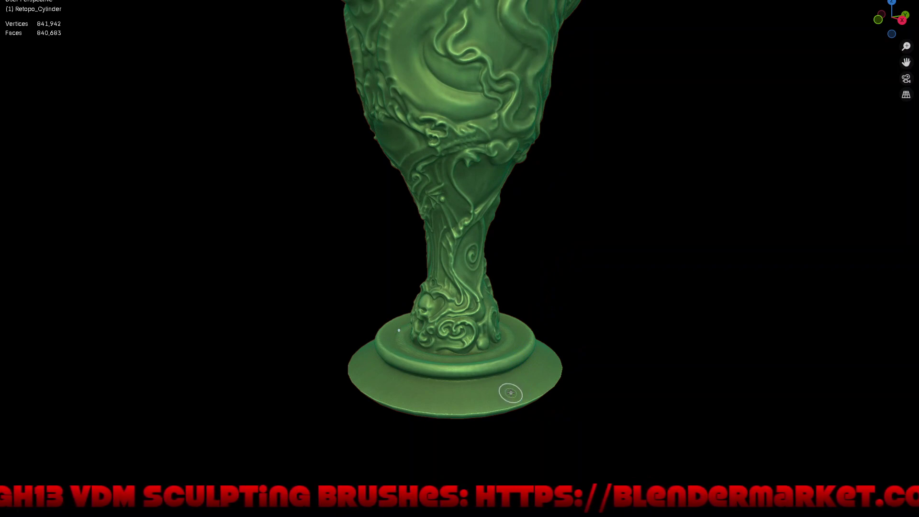
key(ctrl+alt+space)
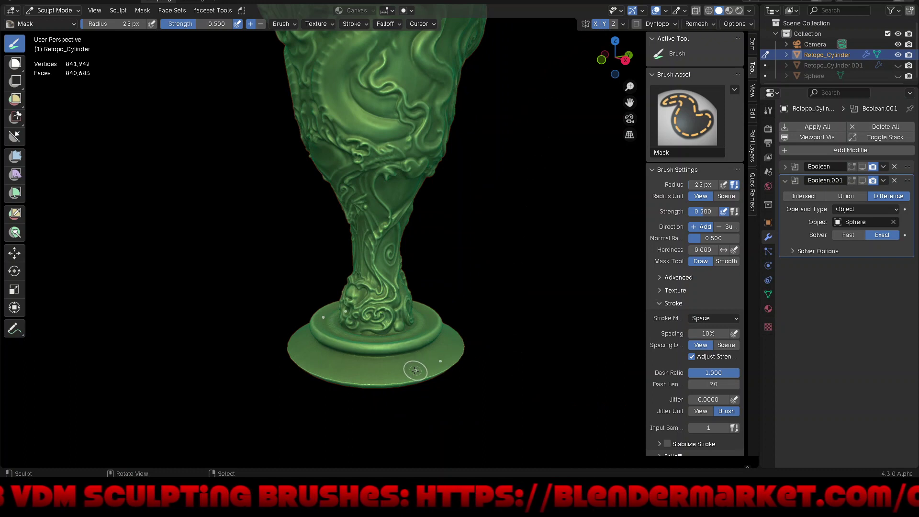
scroll(415, 385, up, 2)
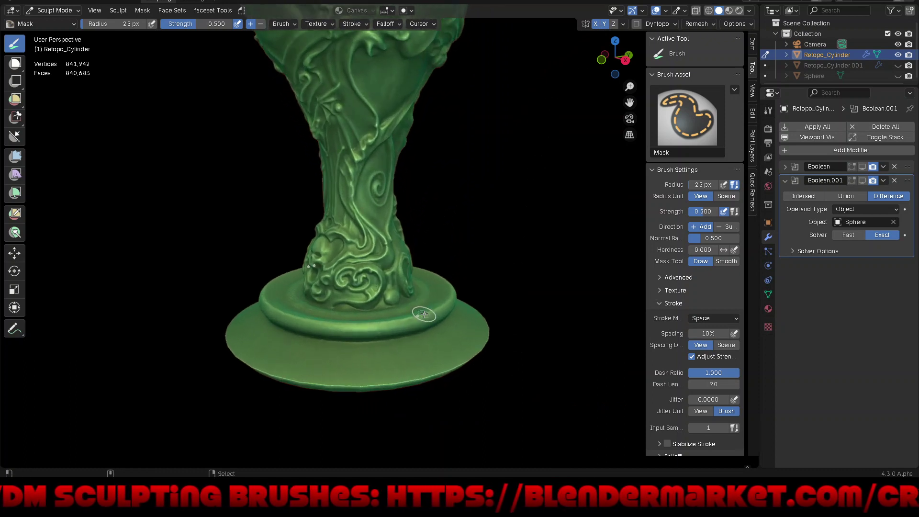
key(ctrl+alt+space)
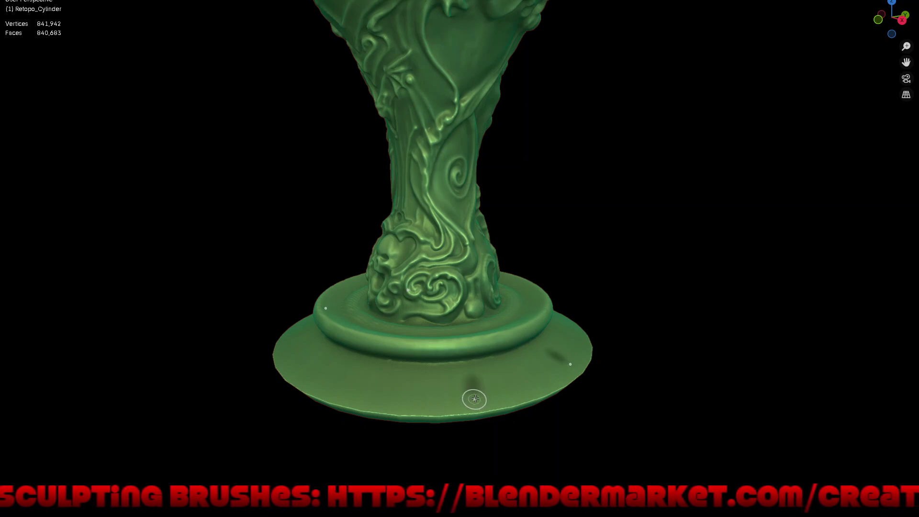
key(shift+f)
click(519, 369)
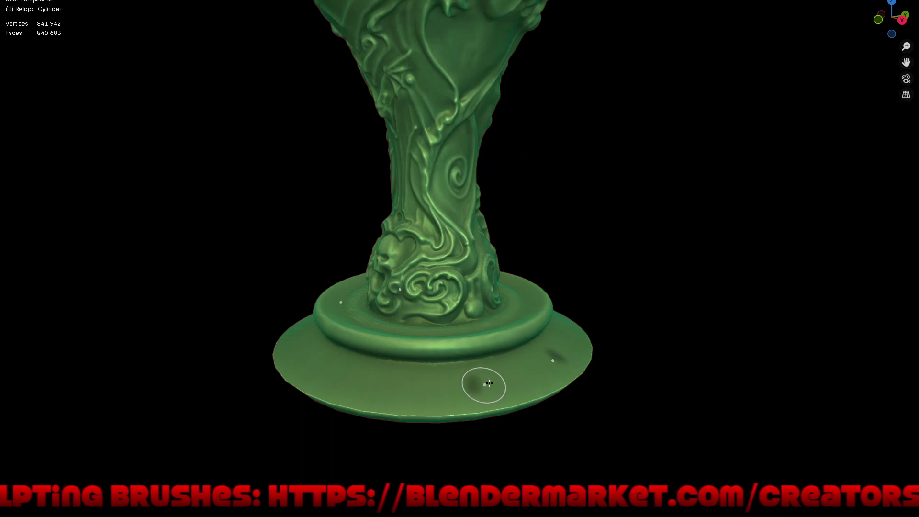
Clear the existing mask, then paint mirrored mask strokes around the base's outer rim
mouse_move(498, 384)
middle_down()
mouse_move(519, 389)
mouse_move(493, 375)
middle_up()
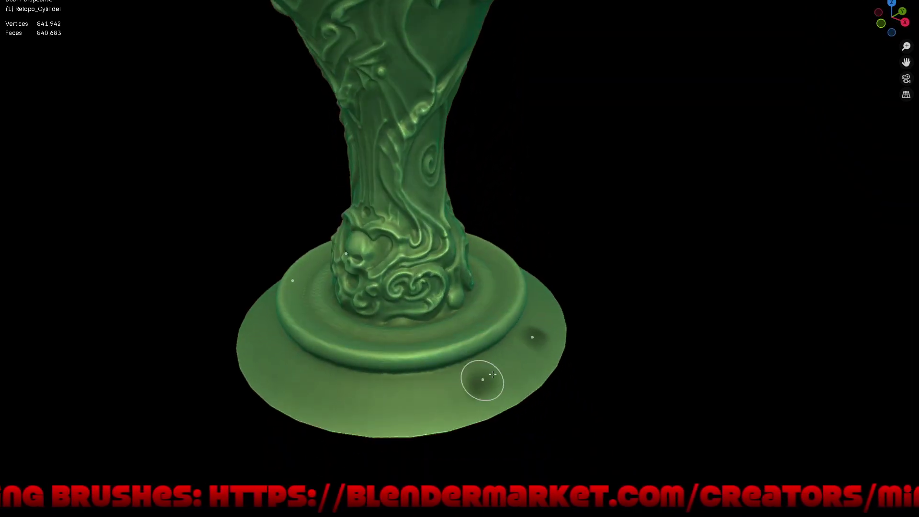
drag(507, 366, 514, 365)
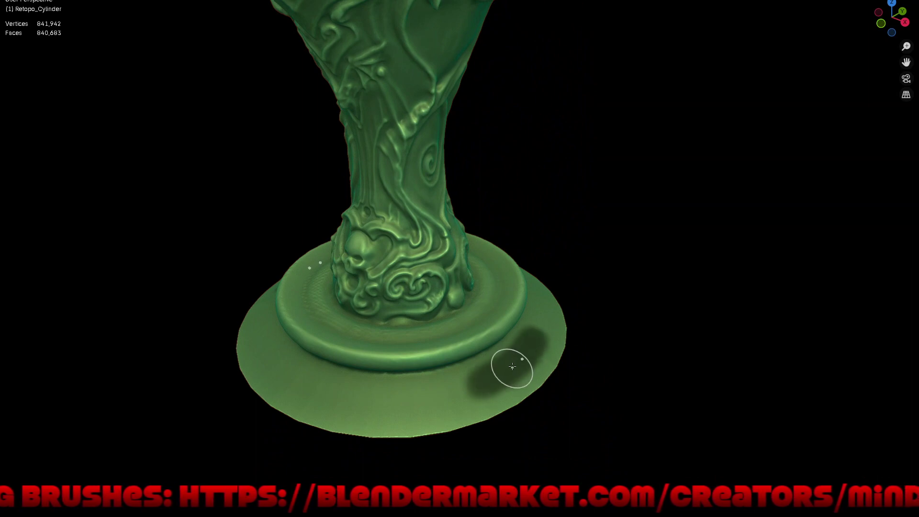
key(alt+m)
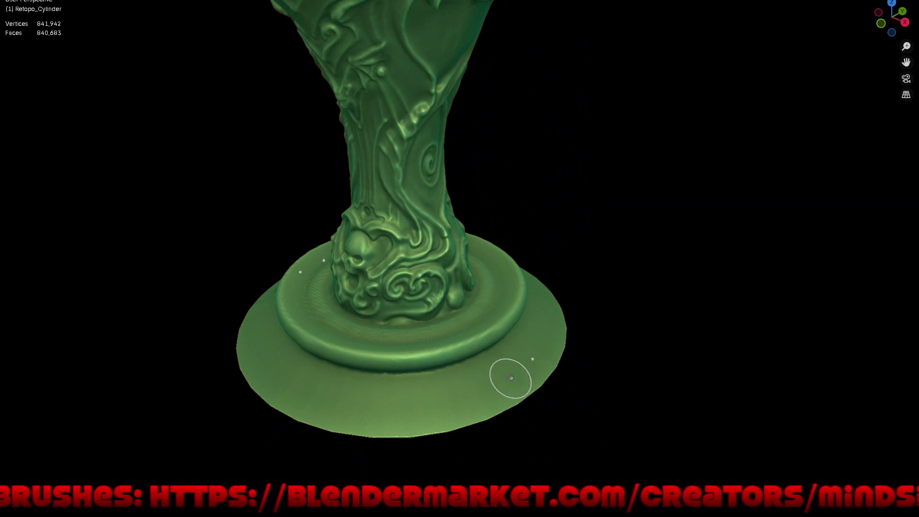
drag(504, 373, 500, 360)
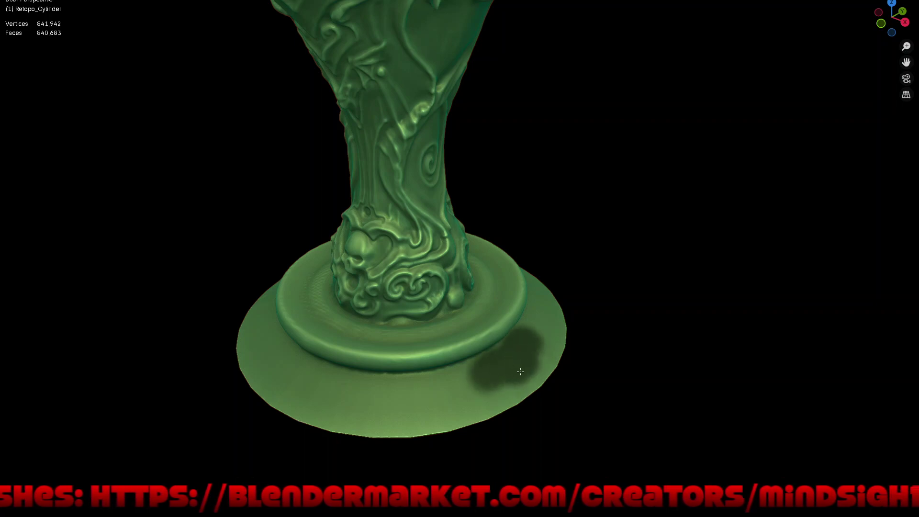
mouse_move(535, 363)
mouse_down()
mouse_move(554, 312)
mouse_move(534, 322)
mouse_up()
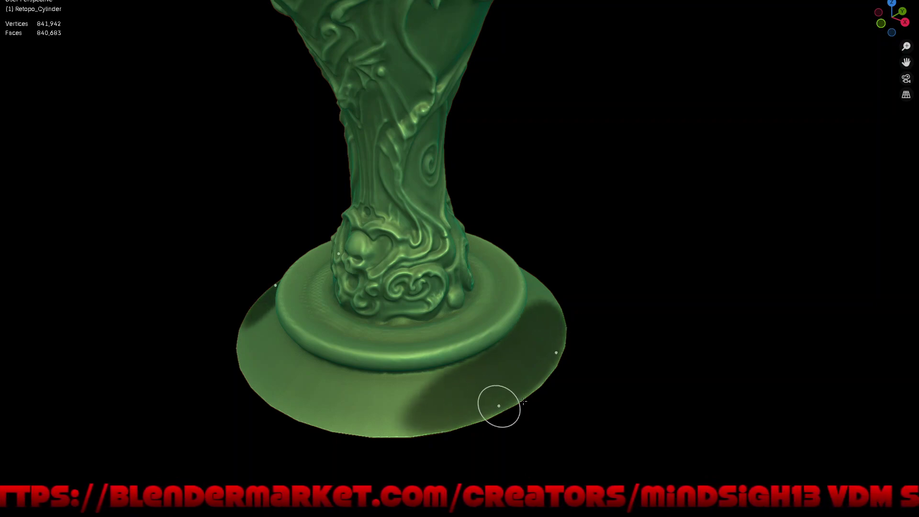
mouse_move(499, 406)
middle_down()
mouse_move(448, 439)
mouse_move(390, 304)
middle_up()
mouse_move(386, 303)
mouse_down()
mouse_move(375, 284)
mouse_move(401, 306)
mouse_move(362, 218)
mouse_up()
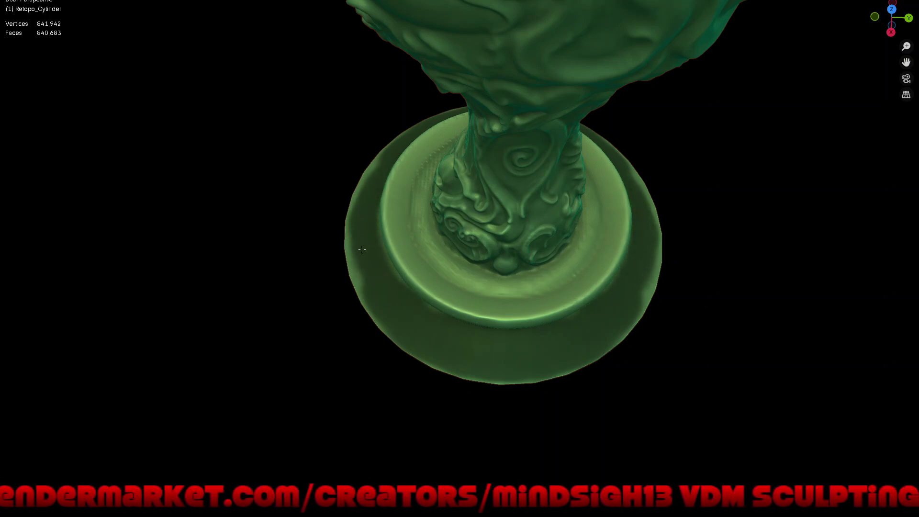
Extend the mask down the base's left rim and orbit closer to inspect the base
drag(362, 249, 367, 274)
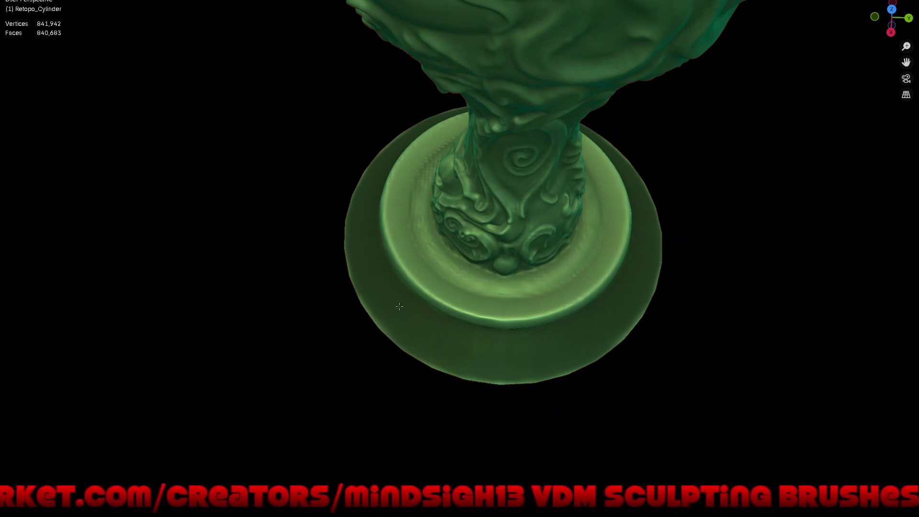
mouse_move(615, 374)
middle_down()
mouse_move(621, 383)
mouse_move(656, 361)
mouse_move(683, 322)
middle_up()
middle_drag(640, 343, 736, 372)
scroll(630, 335, up, 2)
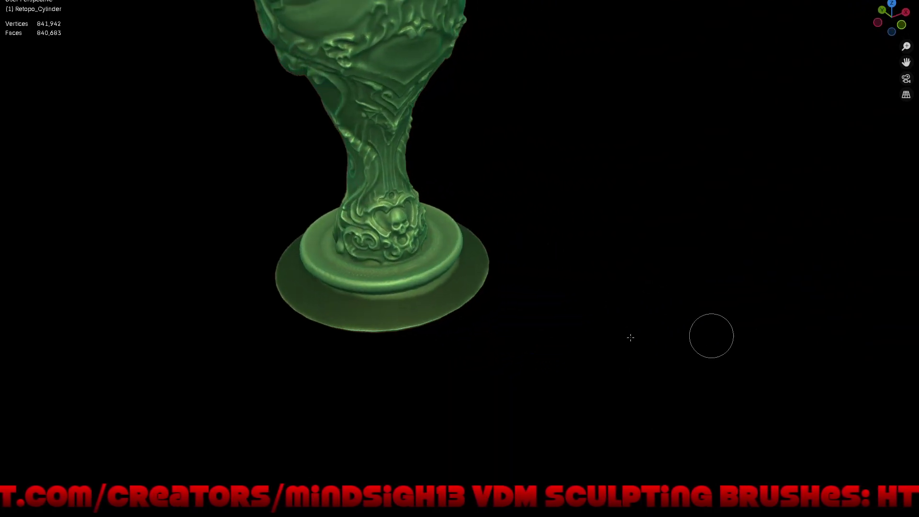
scroll(413, 266, up, 3)
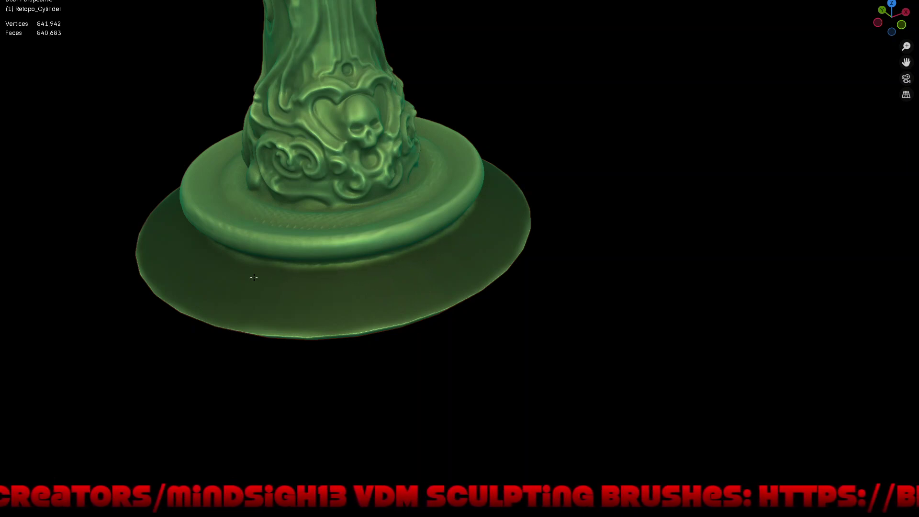
scroll(396, 297, down, 3)
Check the base in front orthographic view, orbit back, and restore the full interface
mouse_move(439, 374)
middle_down()
mouse_move(444, 356)
mouse_move(475, 369)
mouse_move(473, 387)
middle_up()
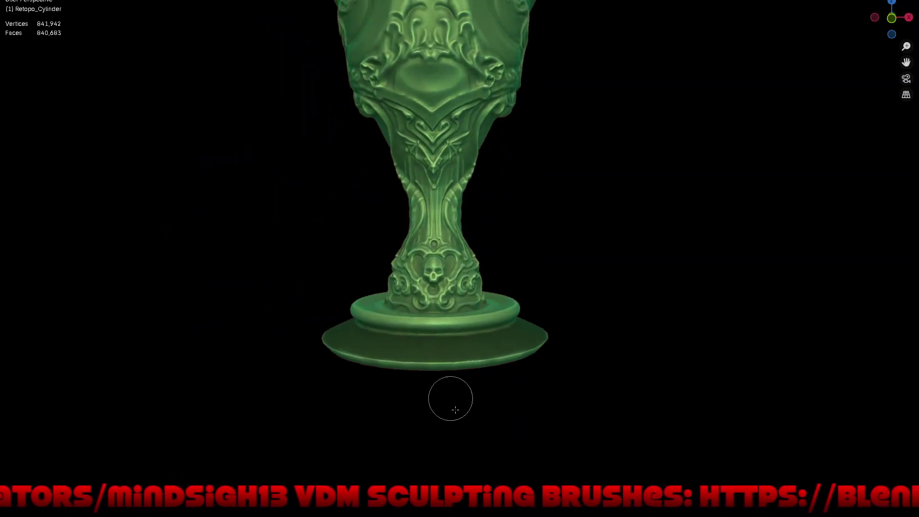
key(KP_1)
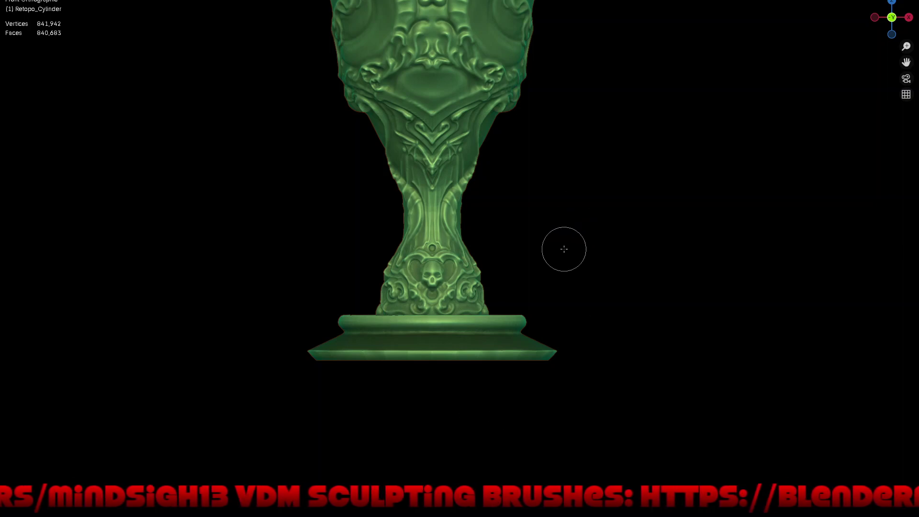
mouse_move(560, 254)
middle_down()
mouse_move(573, 224)
mouse_move(597, 227)
mouse_move(593, 117)
mouse_move(585, 201)
mouse_move(608, 235)
mouse_move(601, 308)
mouse_move(544, 277)
mouse_move(582, 323)
middle_up()
scroll(564, 271, down, 2)
key(ctrl+alt+space)
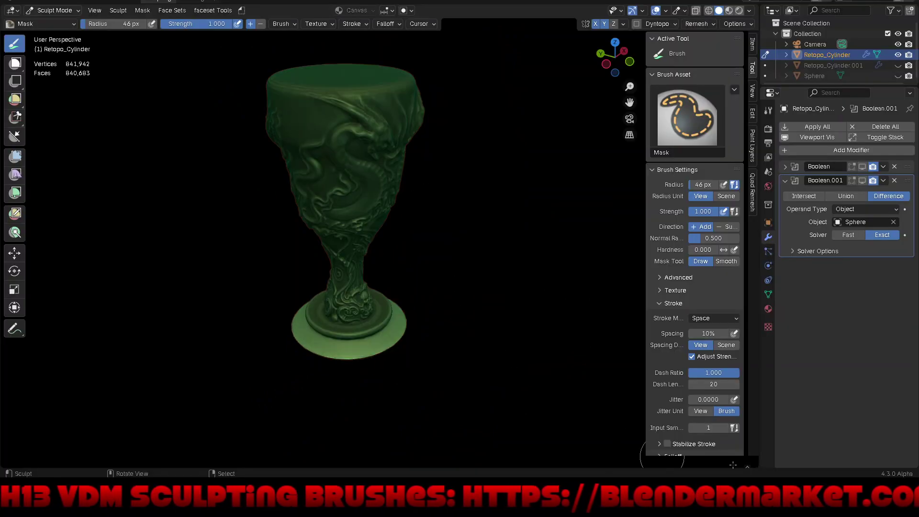
Switch to the Gore_Lite brush and stamp its texture around the base rim
drag(745, 467, 741, 447)
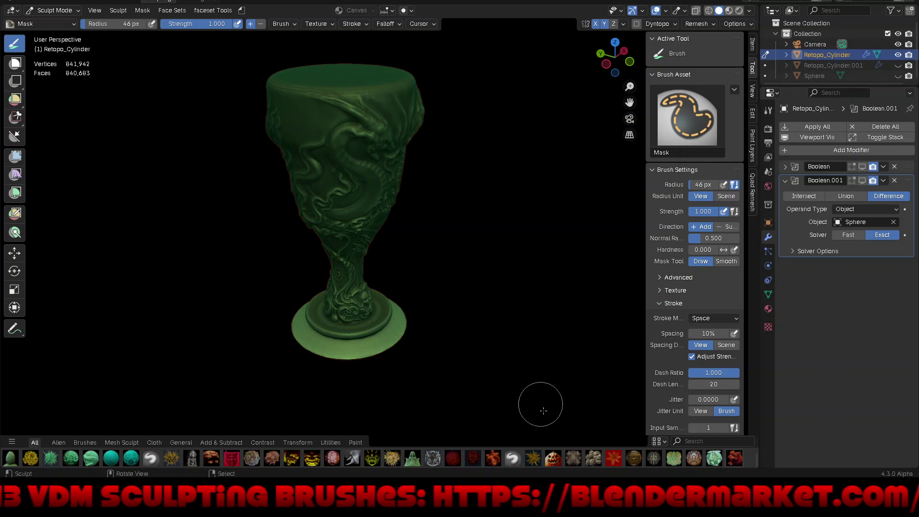
click(453, 458)
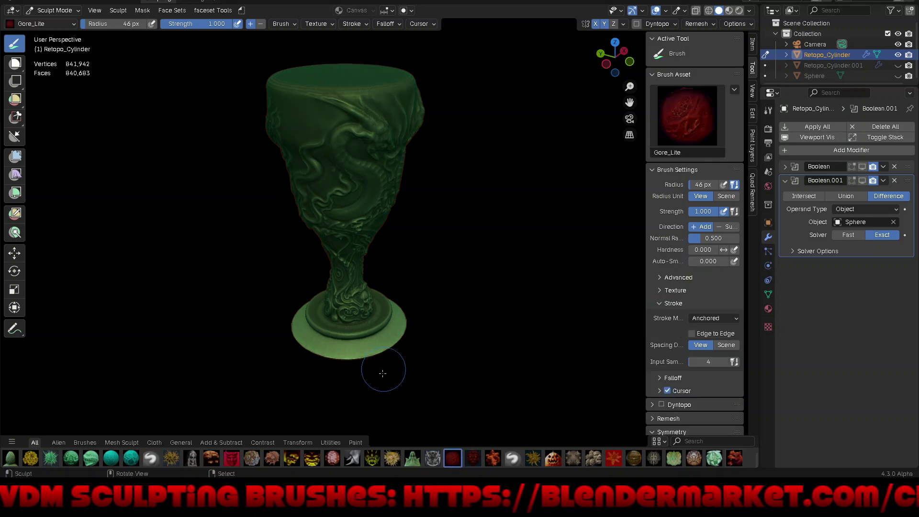
scroll(366, 322, up, 2)
scroll(367, 322, up, 1)
mouse_move(283, 319)
mouse_down()
mouse_move(363, 358)
mouse_move(299, 341)
mouse_up()
drag(378, 330, 393, 345)
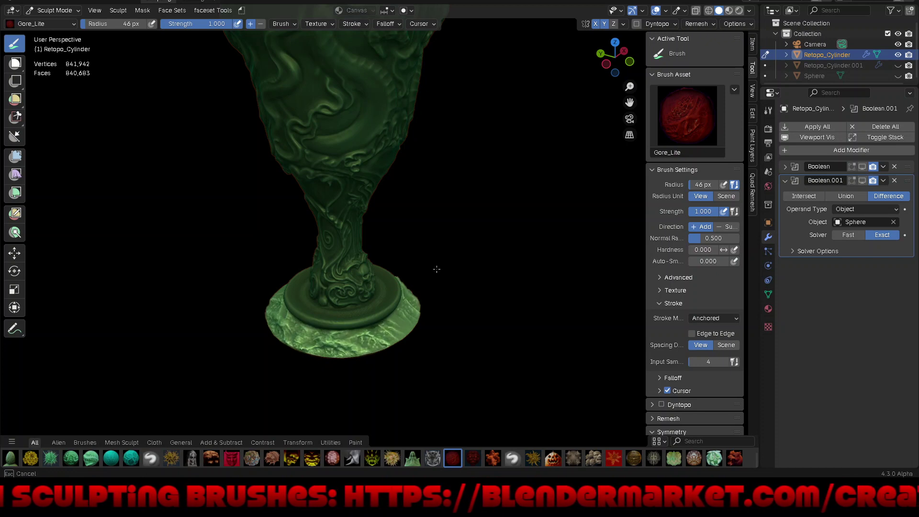
drag(407, 311, 417, 323)
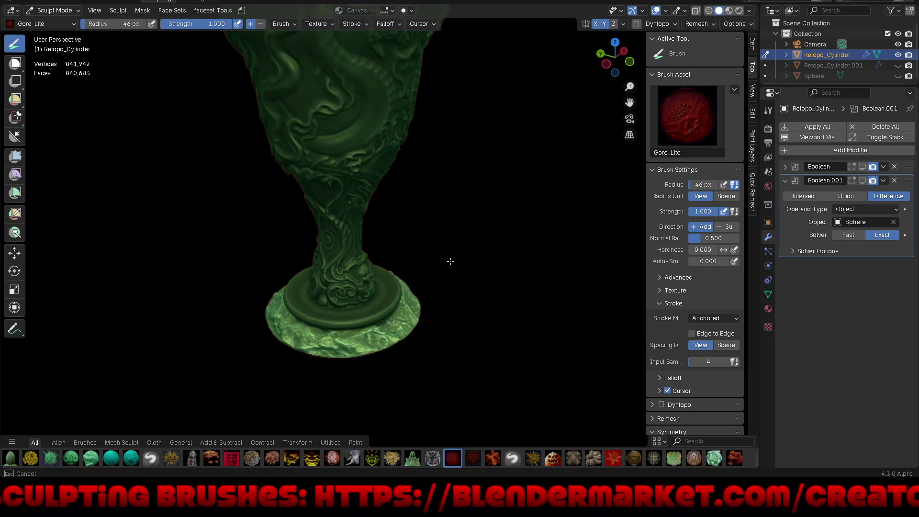
Undo the Gore_Lite stamps until the base rim is smooth, then recentre the view
key(ctrl+z)
key(ctrl+z)
key(ctrl+z)
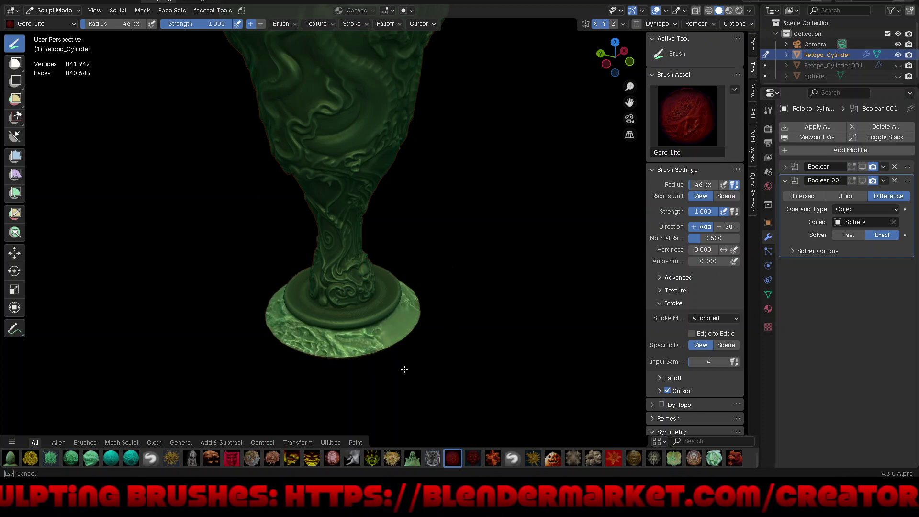
key(ctrl+z)
key(ctrl+shift+z)
key(ctrl+z)
key(ctrl+shift+z)
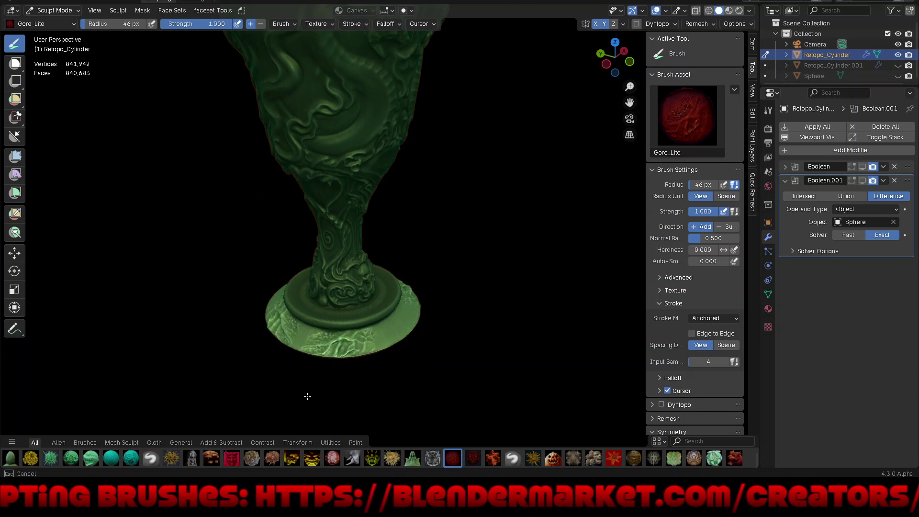
key(ctrl+shift+z)
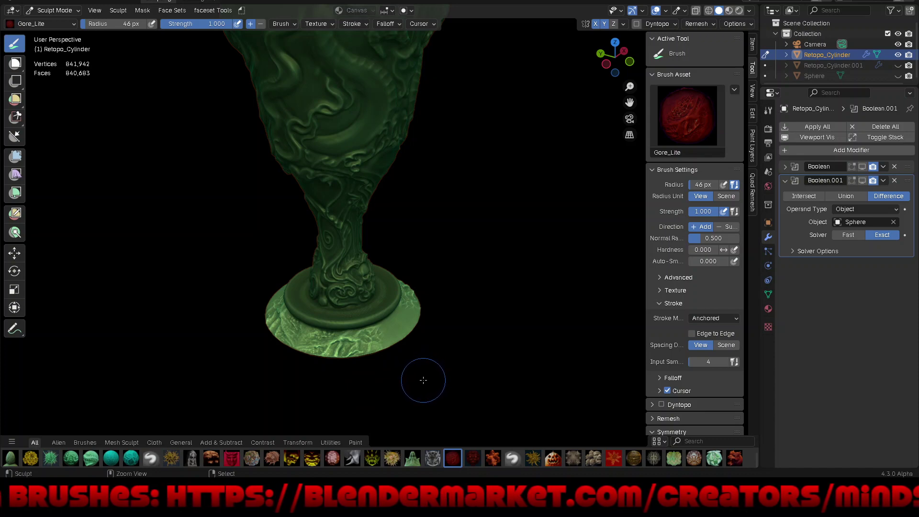
key(ctrl+z)
shift+middle_drag(293, 416, 345, 383)
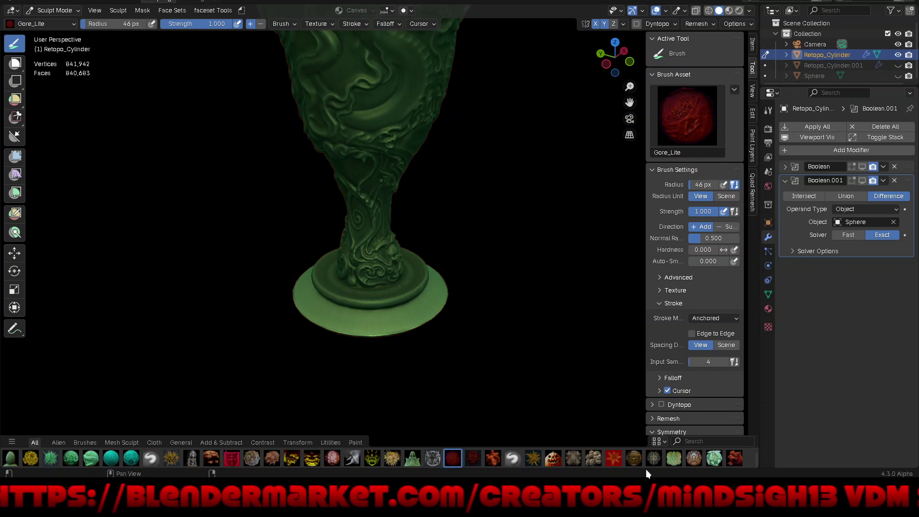
Try the Draw Sharp brush, show the Texture properties, then switch to the plain Draw brush
click(668, 123)
click(669, 123)
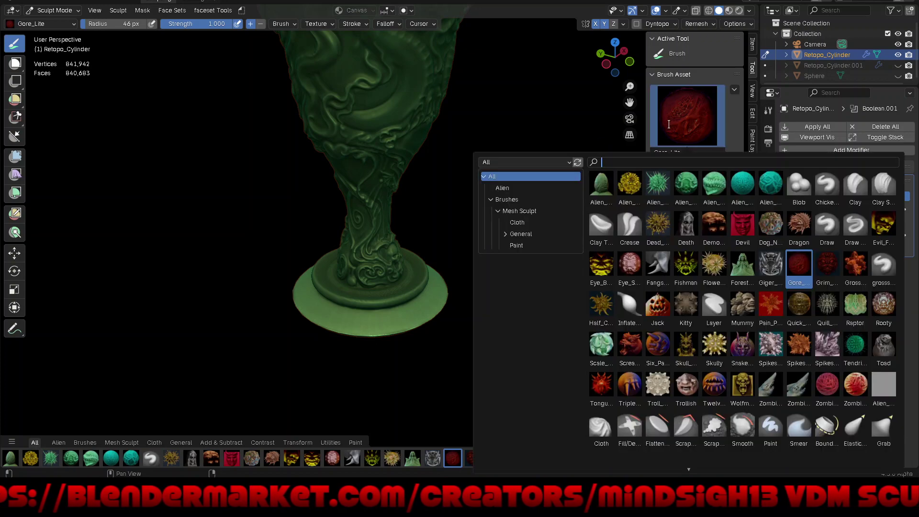
click(850, 225)
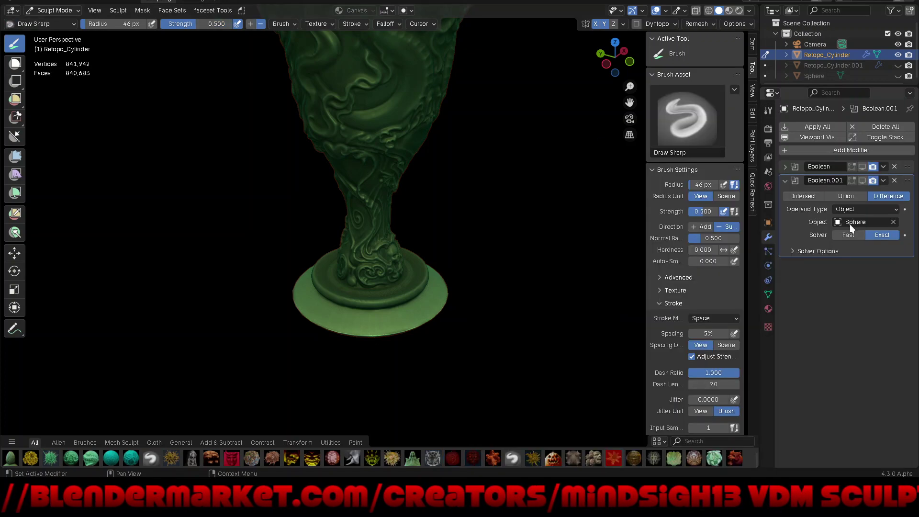
click(769, 327)
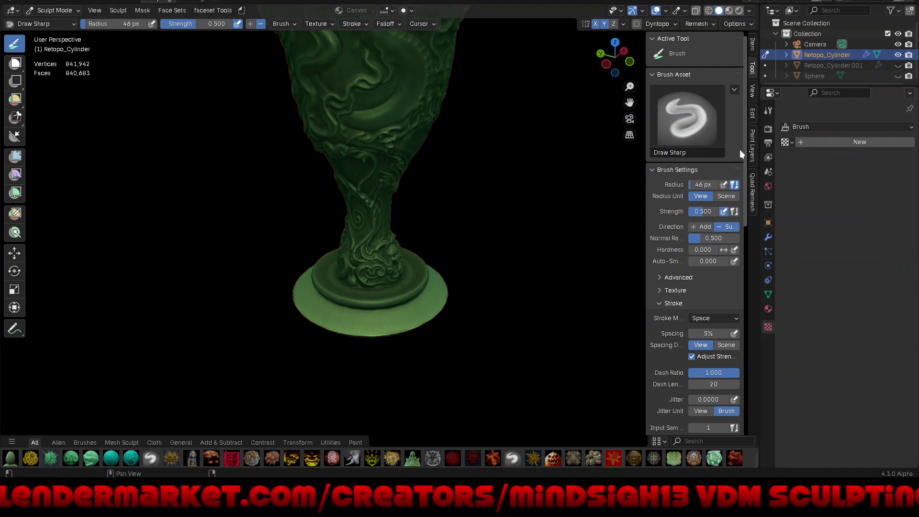
click(703, 110)
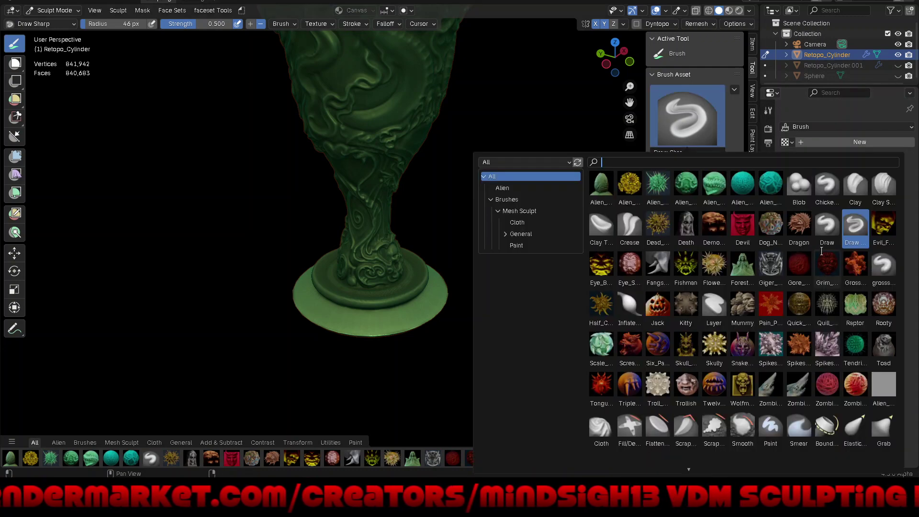
click(824, 227)
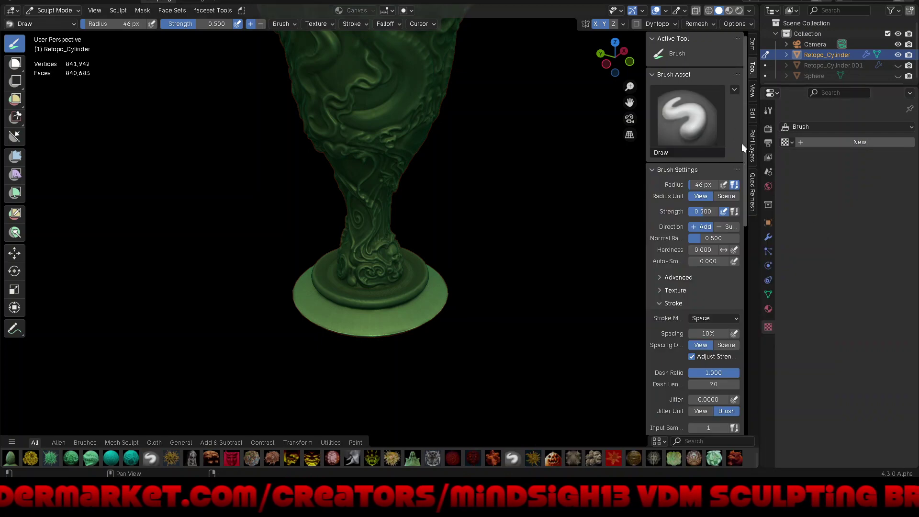
click(734, 90)
Save the Draw brush as asset 'AAA', select AAA, and add a new Image or Movie texture
click(745, 102)
text(AAA)
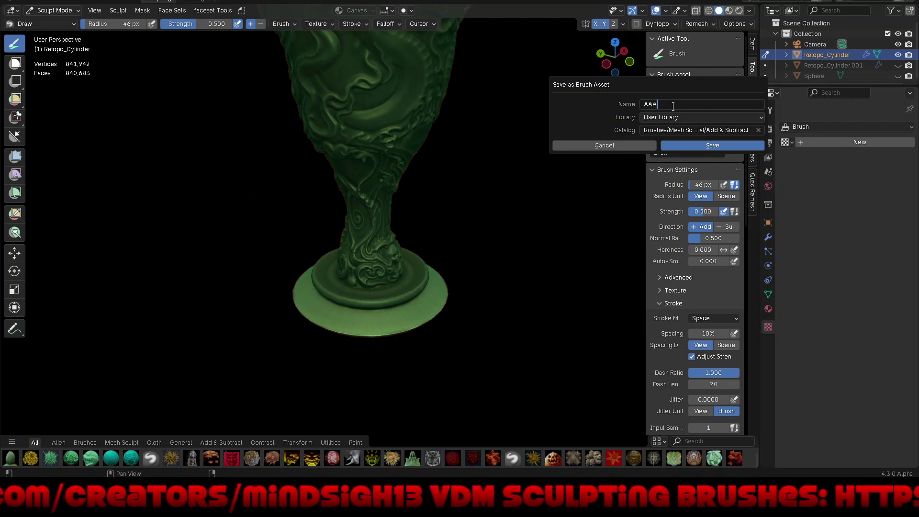
click(703, 146)
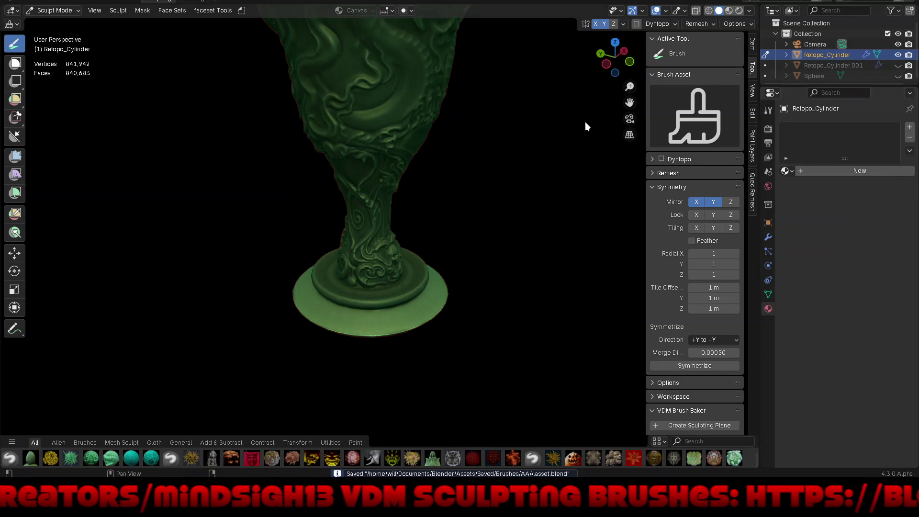
click(694, 117)
click(693, 117)
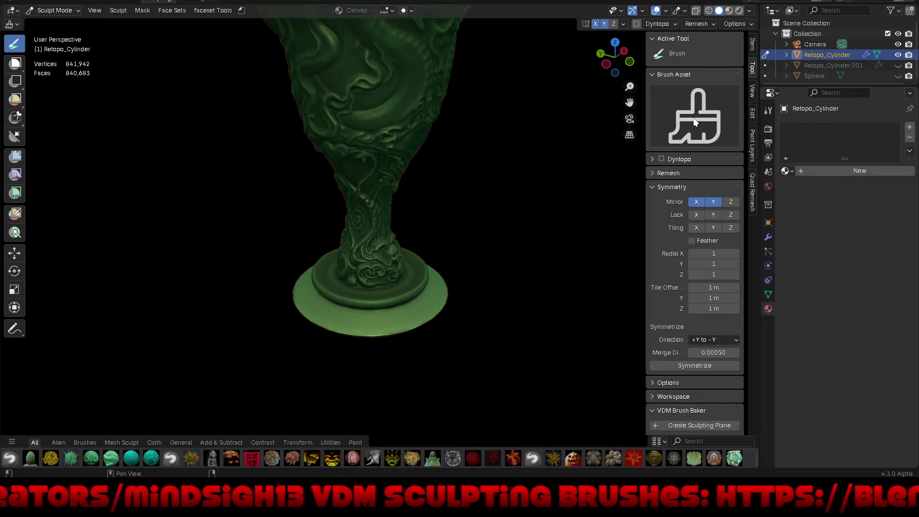
click(610, 186)
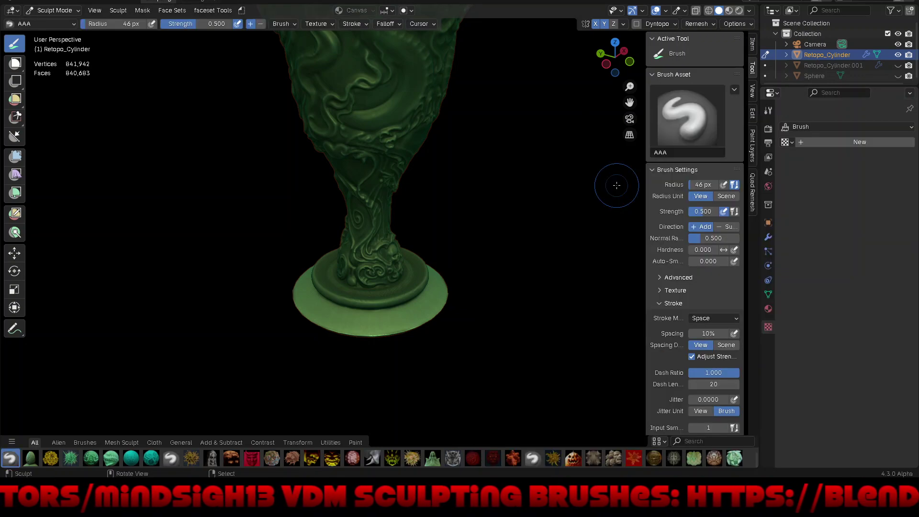
click(829, 144)
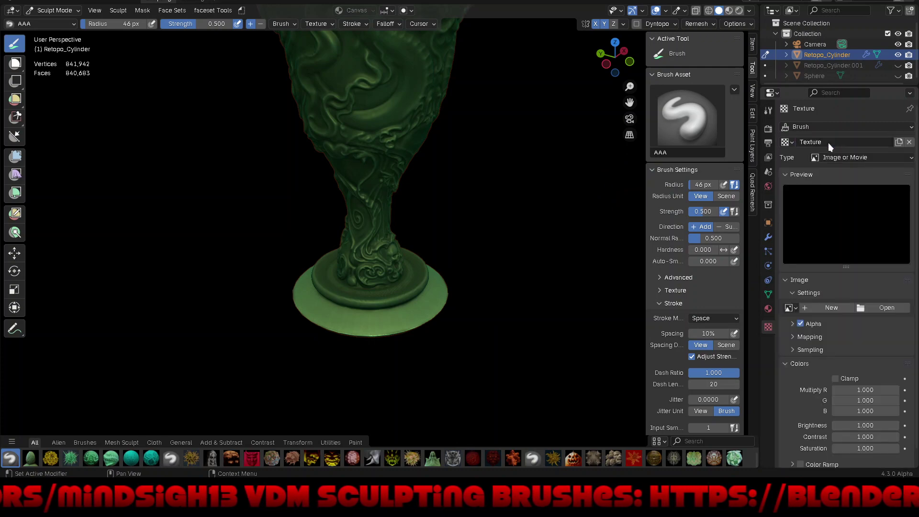
Open the texture image browser and look through the output_vdm folders, ending in Documents
click(881, 302)
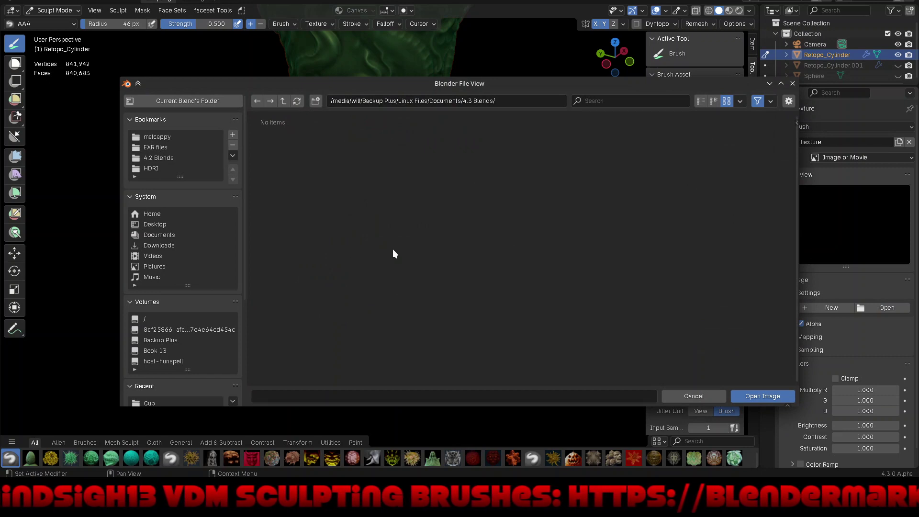
click(170, 160)
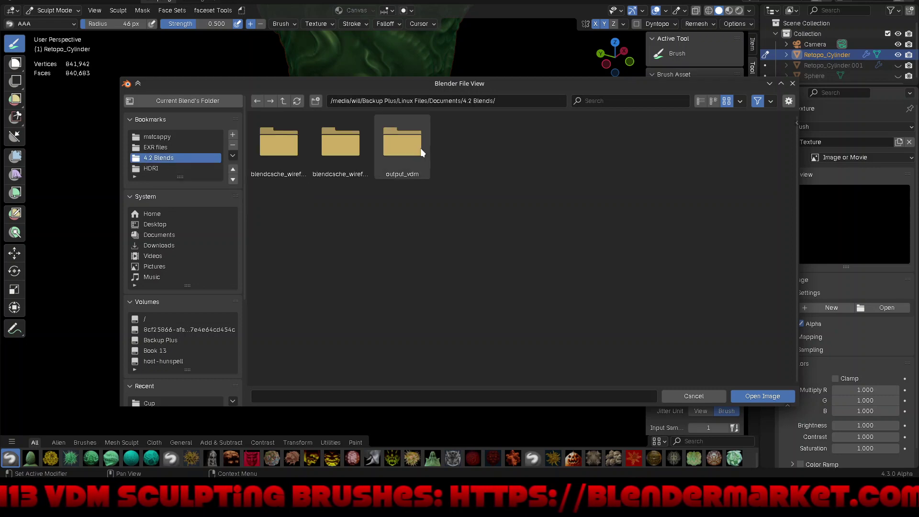
double_click(407, 143)
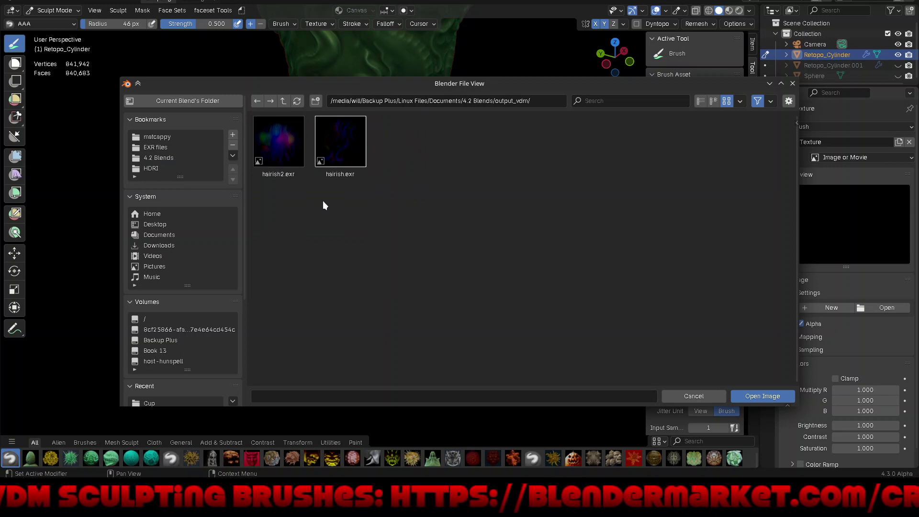
click(284, 101)
click(286, 99)
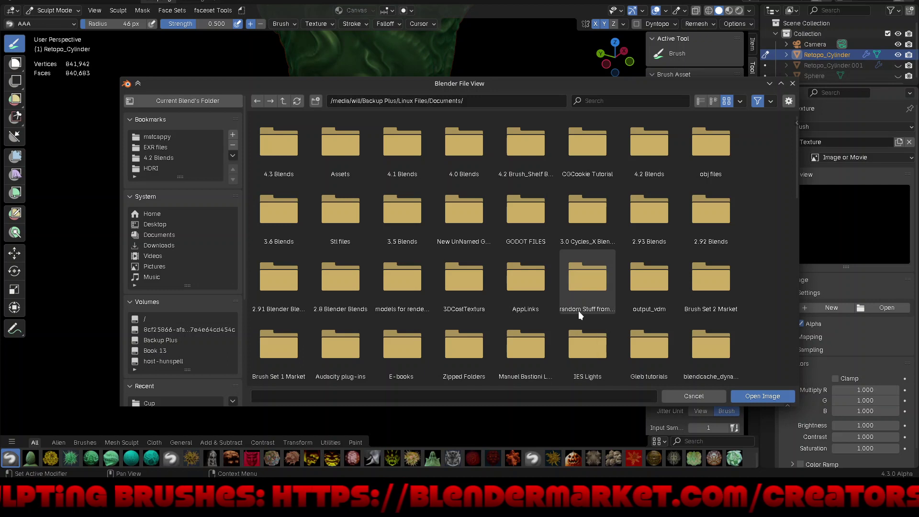
scroll(578, 311, down, 3)
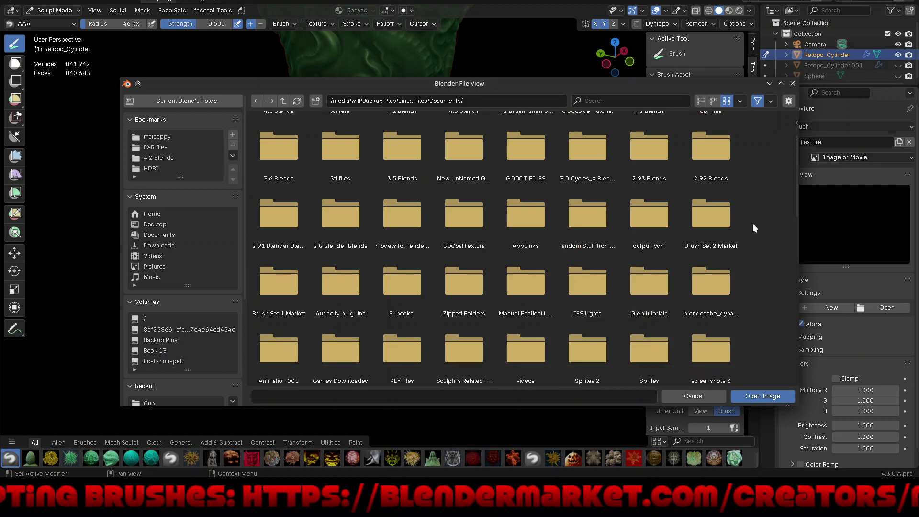
double_click(631, 211)
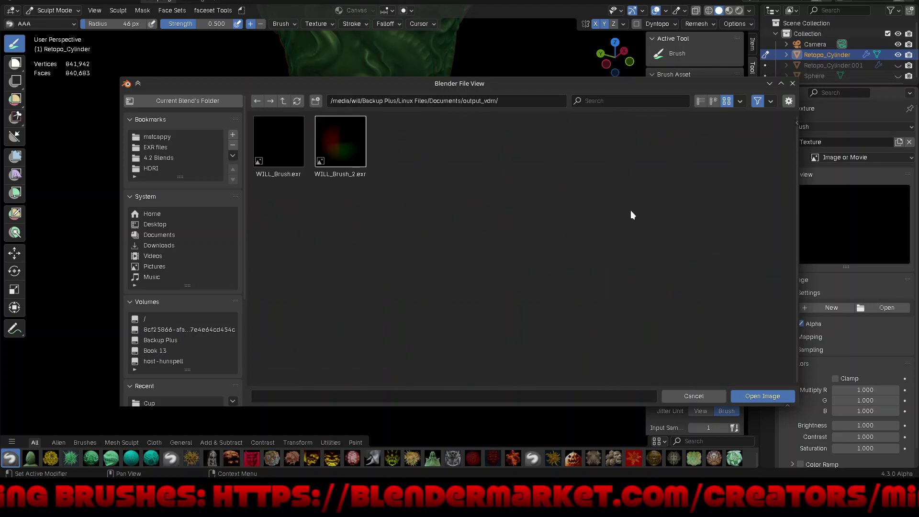
click(283, 101)
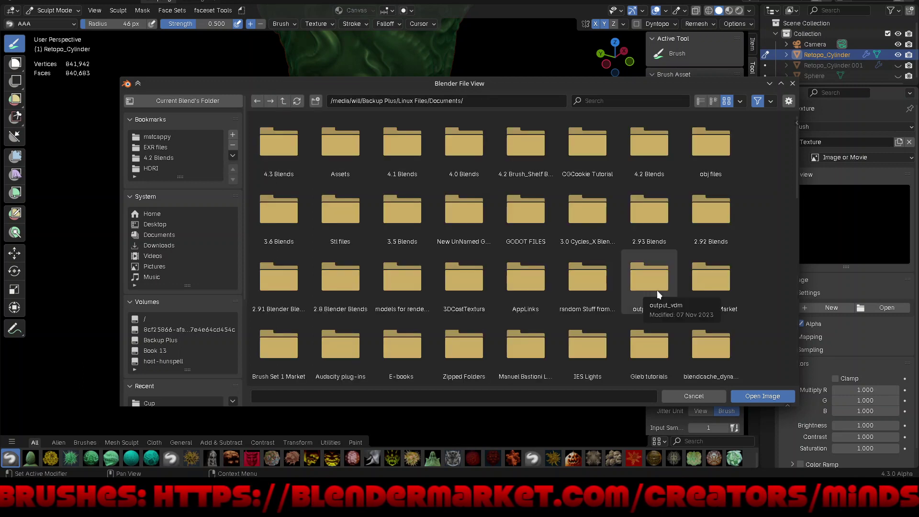
Scroll through the Documents folder and switch the file browser to a detailed list
scroll(657, 290, down, 1)
scroll(656, 290, down, 4)
scroll(657, 290, down, 2)
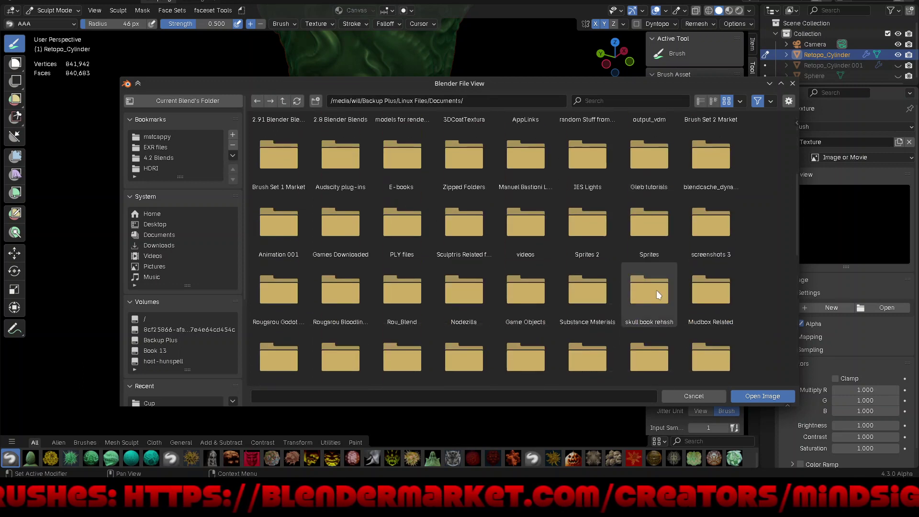
scroll(657, 291, down, 5)
scroll(656, 290, down, 3)
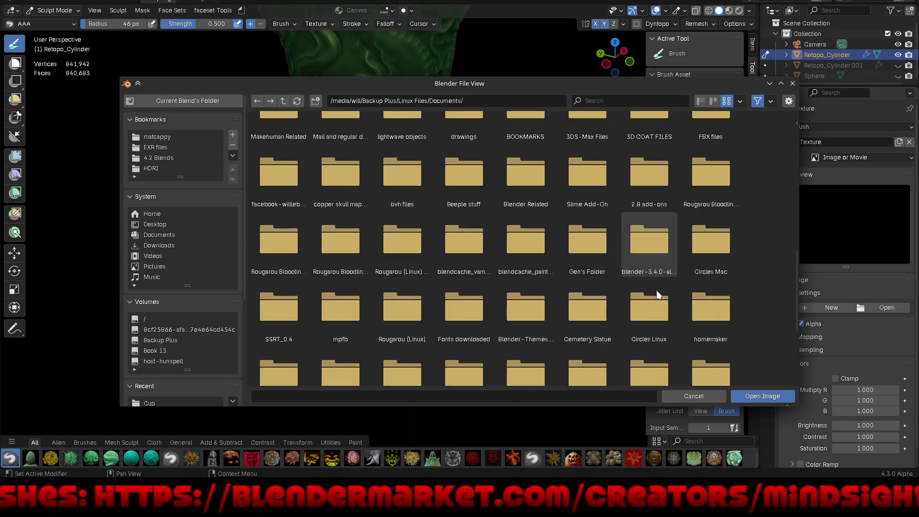
scroll(656, 290, down, 2)
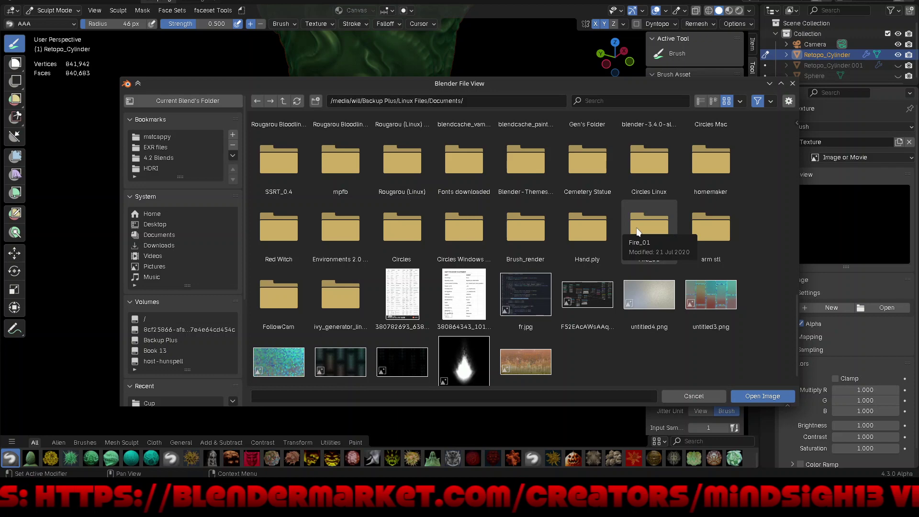
scroll(637, 232, up, 3)
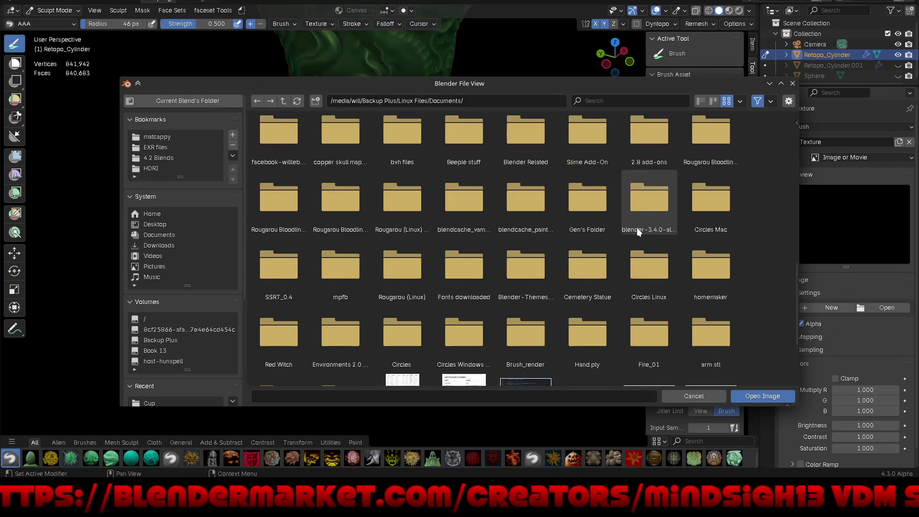
scroll(636, 231, up, 3)
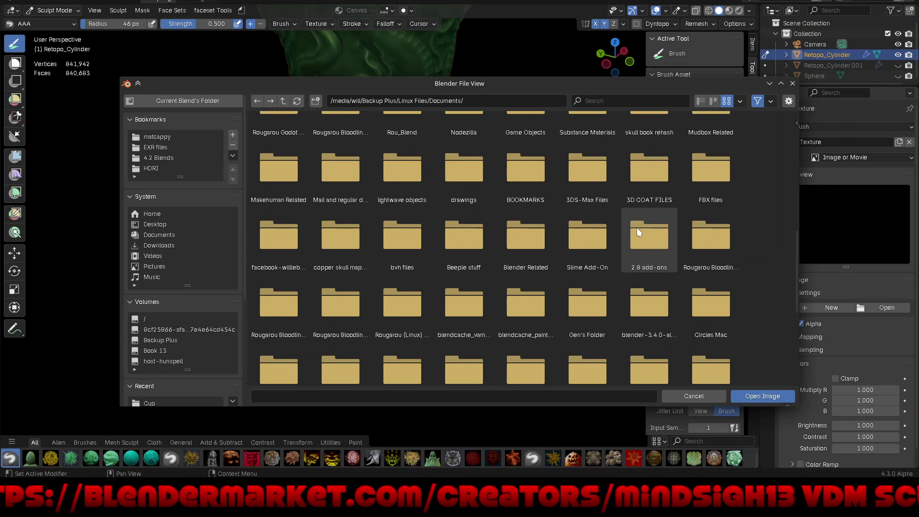
scroll(636, 228, up, 5)
scroll(637, 227, up, 5)
scroll(637, 228, up, 3)
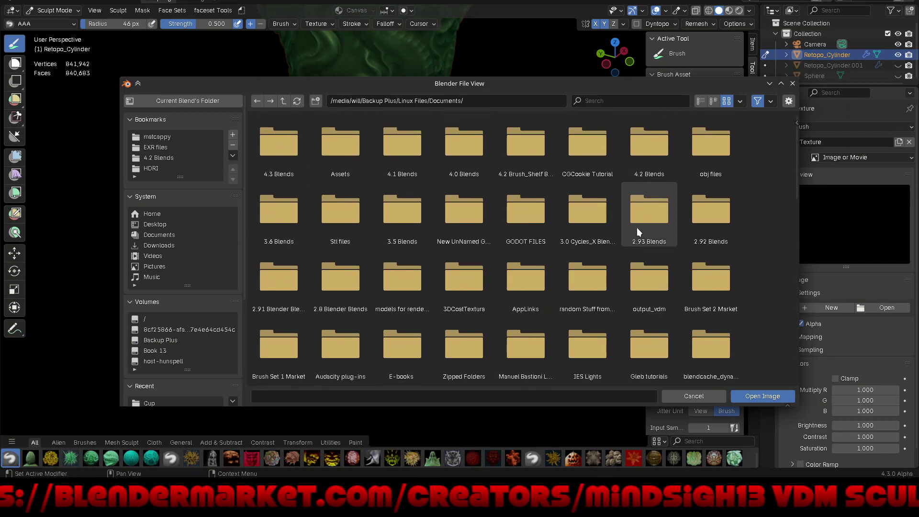
click(702, 101)
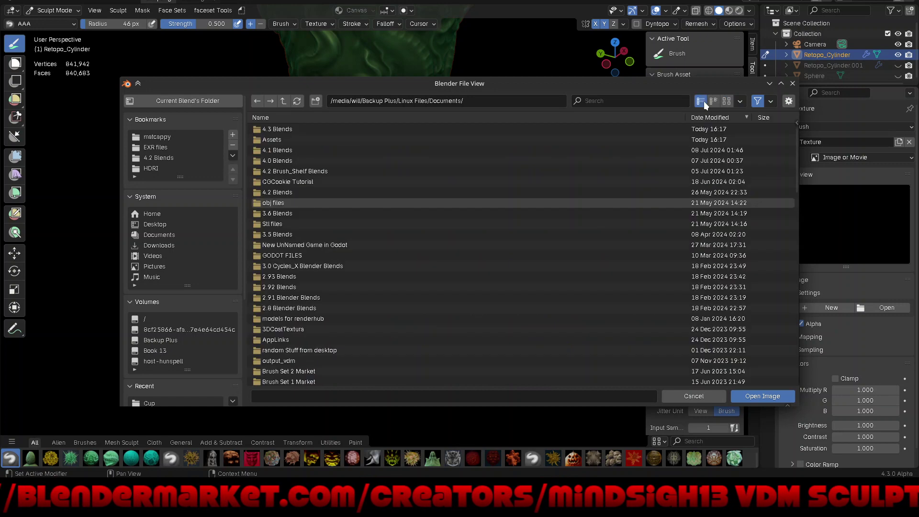
Sort the Documents files by name and scroll through the listing
click(261, 118)
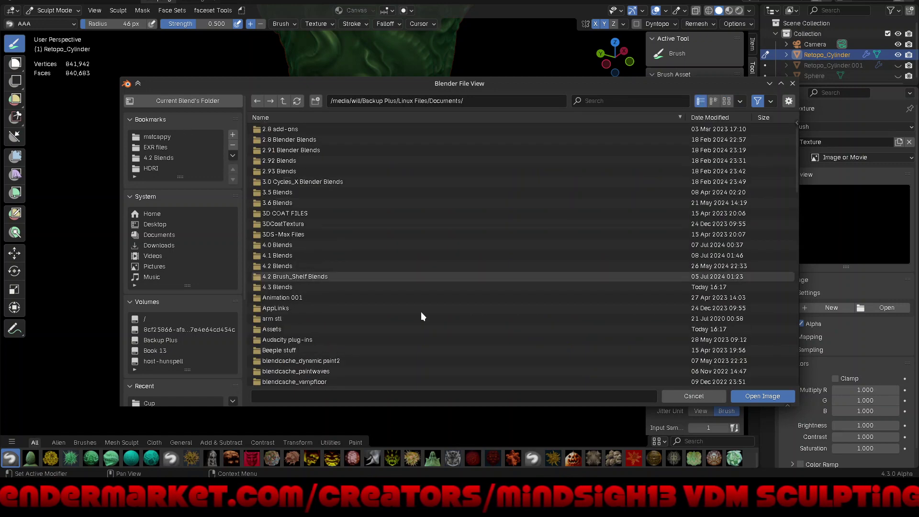
scroll(455, 349, down, 5)
scroll(455, 350, down, 5)
scroll(455, 349, down, 5)
scroll(454, 350, down, 5)
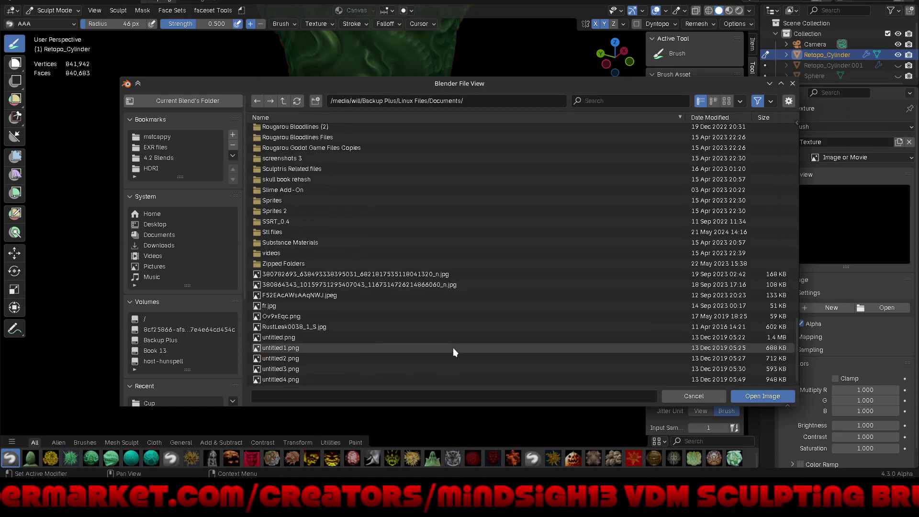
scroll(453, 347, up, 4)
scroll(453, 348, up, 4)
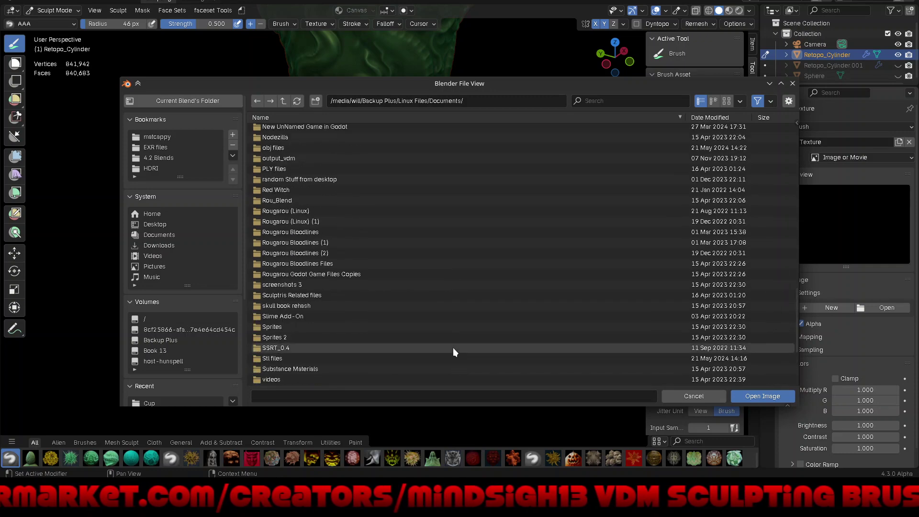
scroll(453, 347, up, 2)
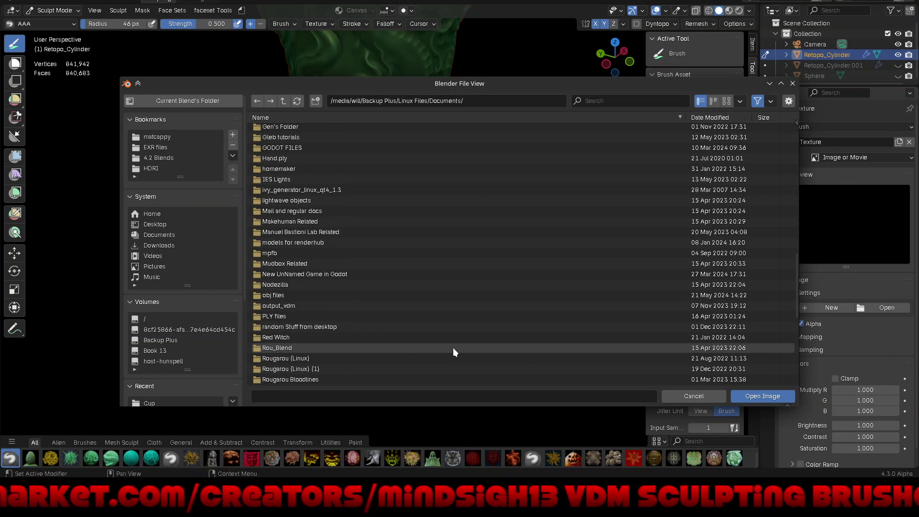
scroll(453, 347, up, 4)
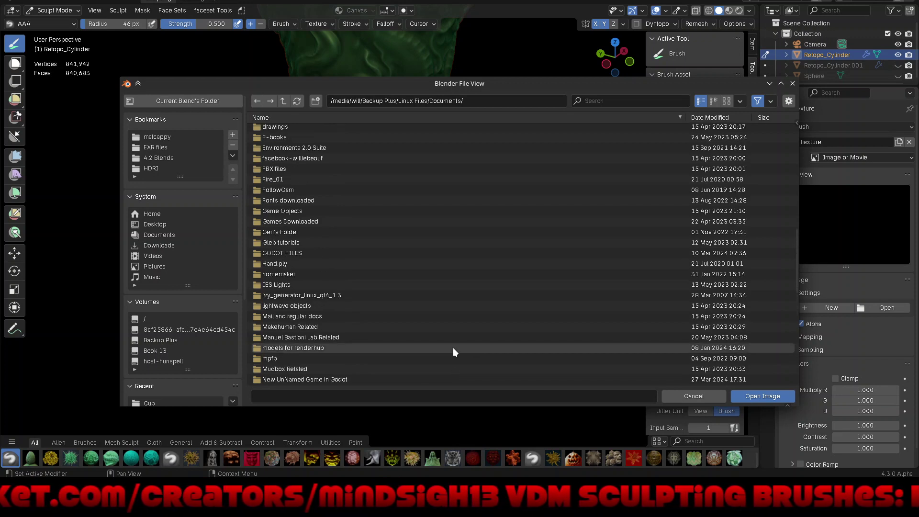
scroll(453, 347, up, 2)
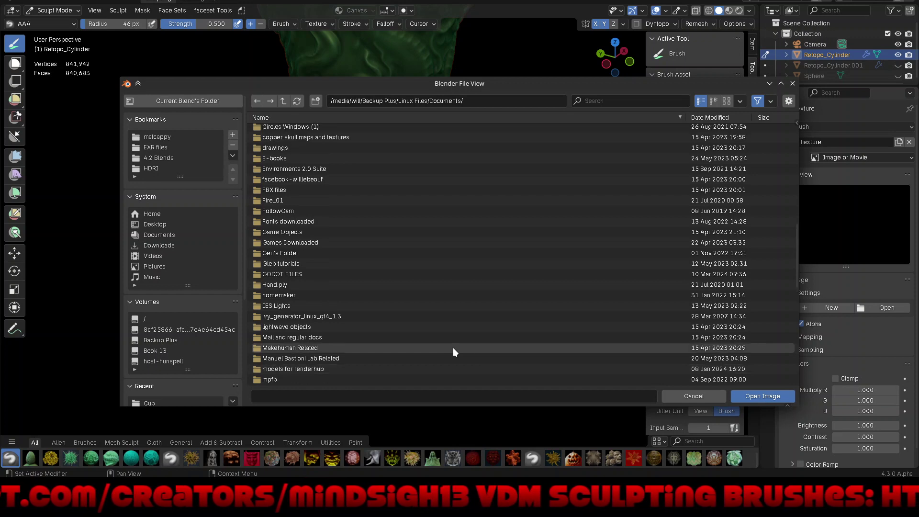
scroll(453, 348, up, 1)
scroll(453, 348, up, 1)
scroll(452, 347, up, 2)
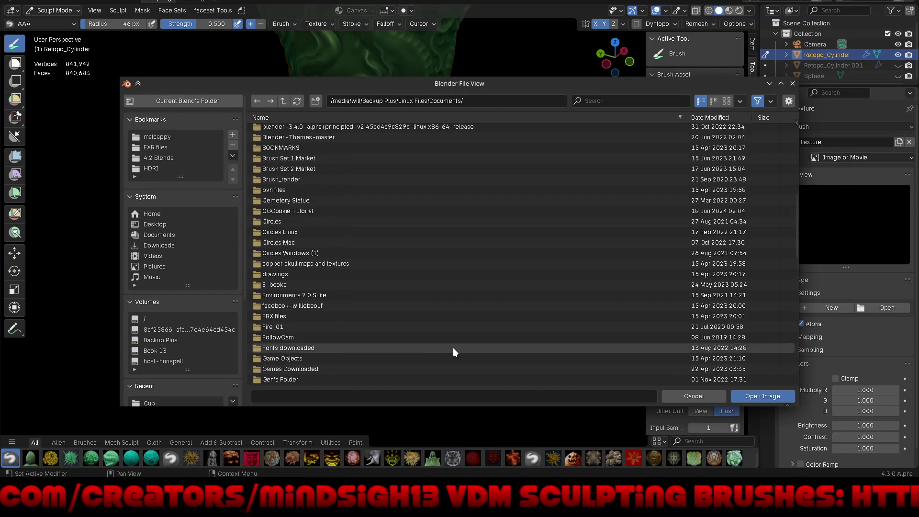
scroll(453, 348, up, 3)
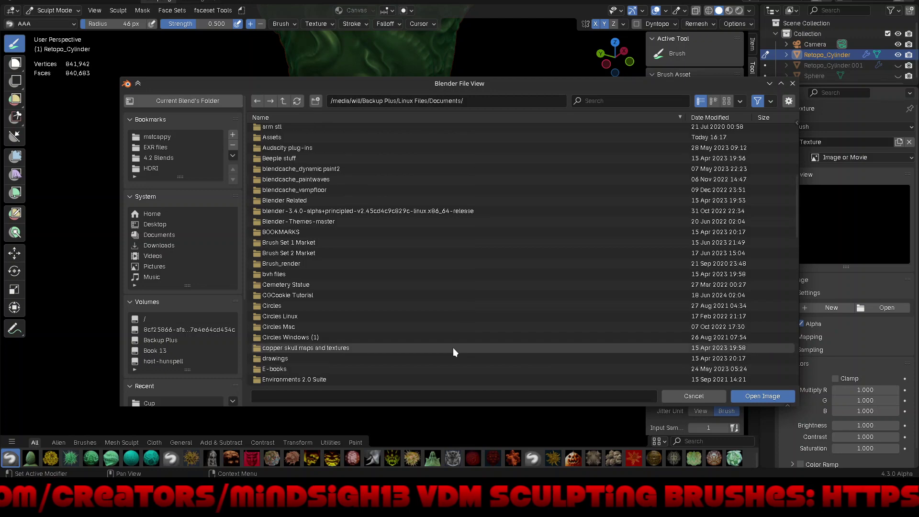
scroll(453, 348, up, 2)
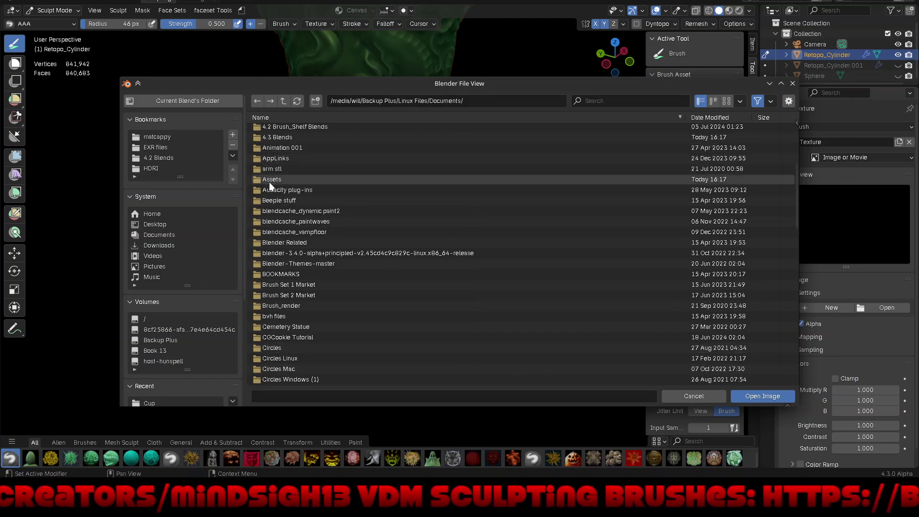
Open Assets > output_vdm in thumbnail view and load feathertest4.exr as the brush texture
click(270, 180)
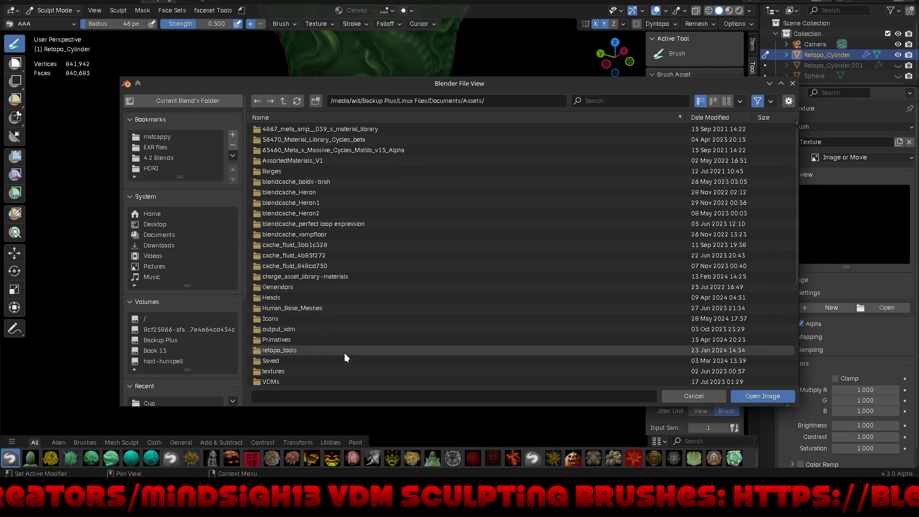
click(313, 331)
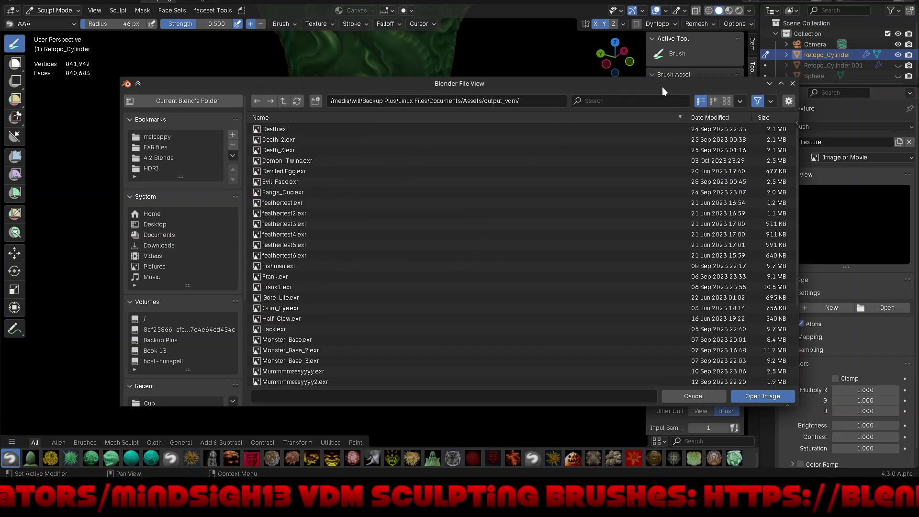
click(726, 103)
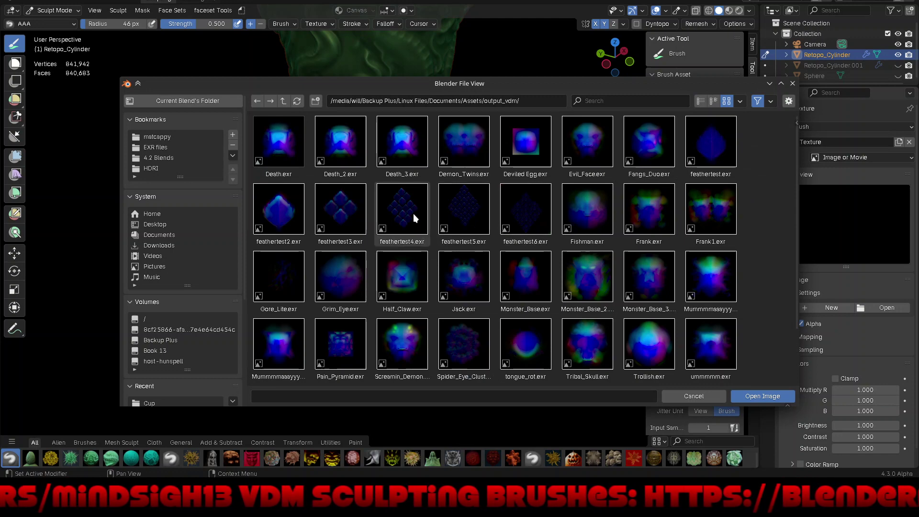
mouse_move(401, 209)
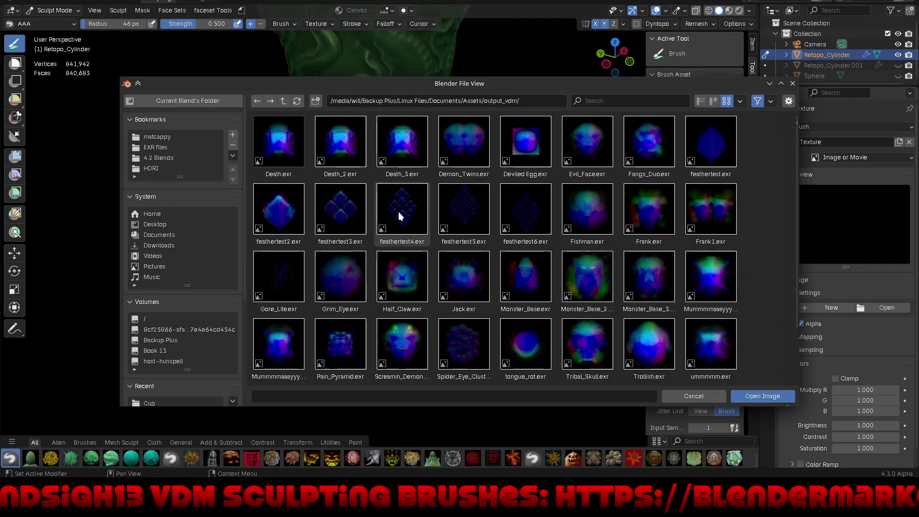
double_click(398, 212)
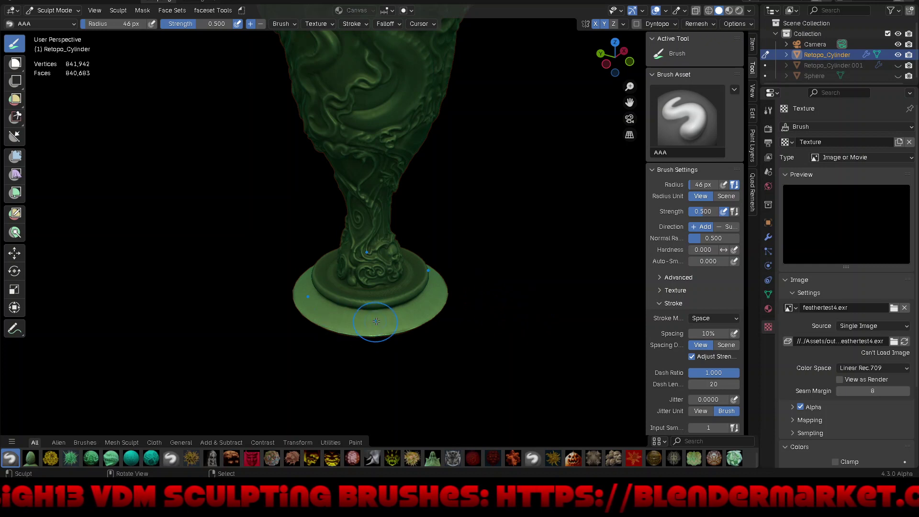
Enable Front Faces Only, set Area Plane mapping with Vector Displacement, and strength 1.000
drag(359, 321, 383, 330)
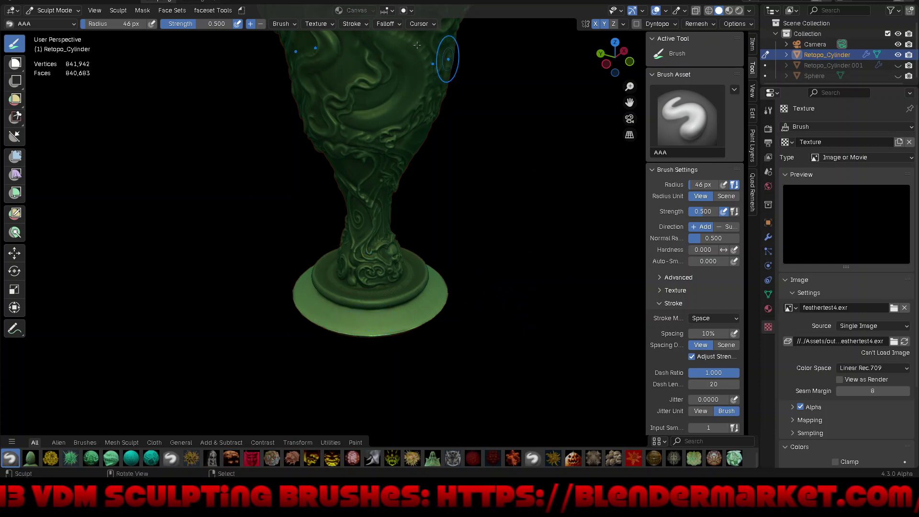
click(293, 24)
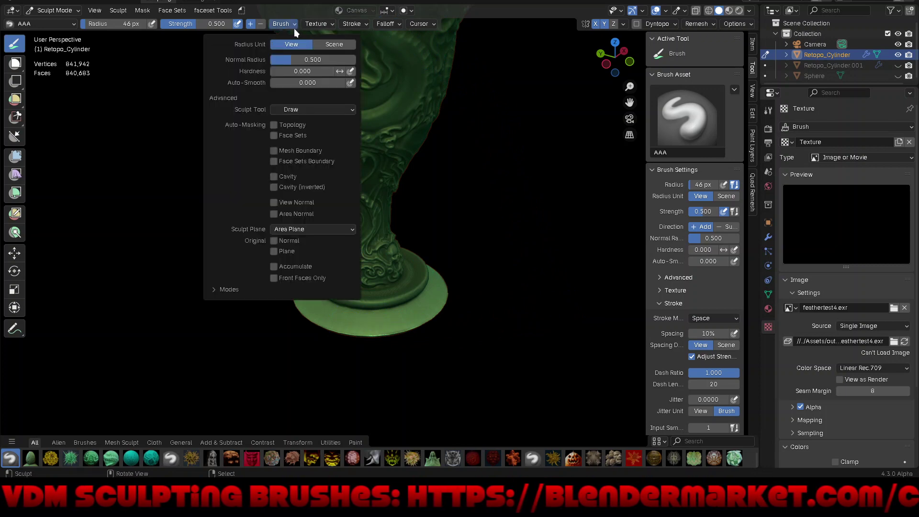
click(274, 278)
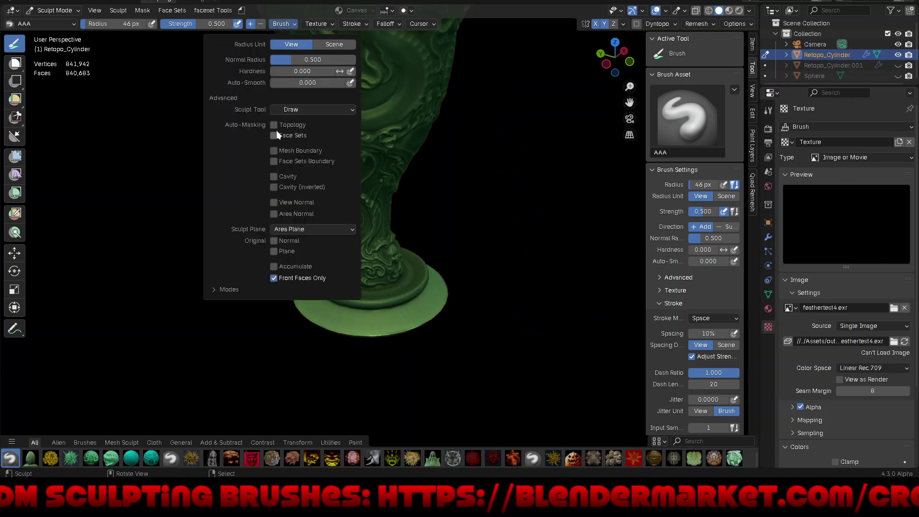
click(318, 25)
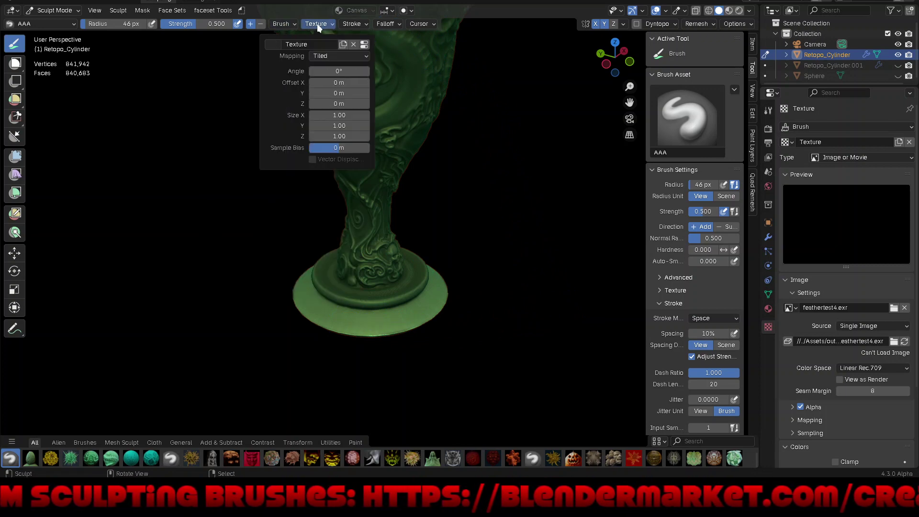
click(325, 57)
click(327, 79)
click(313, 183)
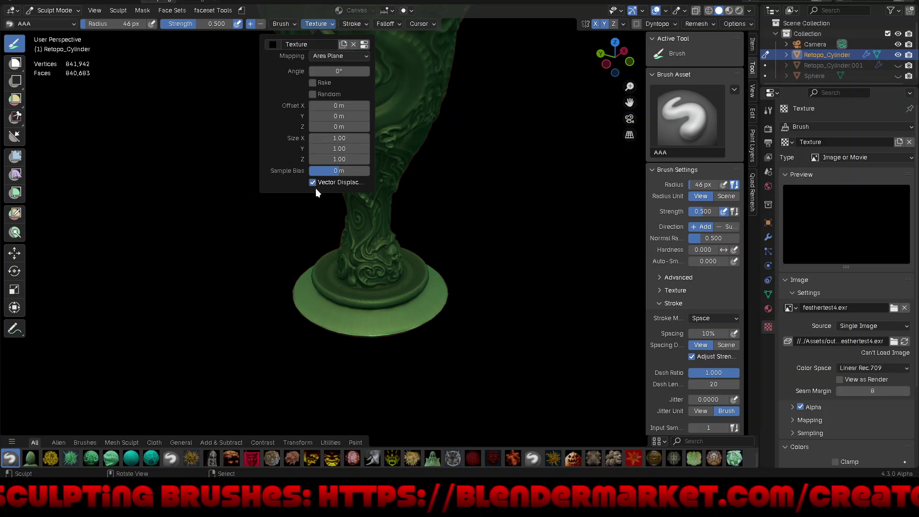
drag(212, 25, 227, 25)
click(318, 24)
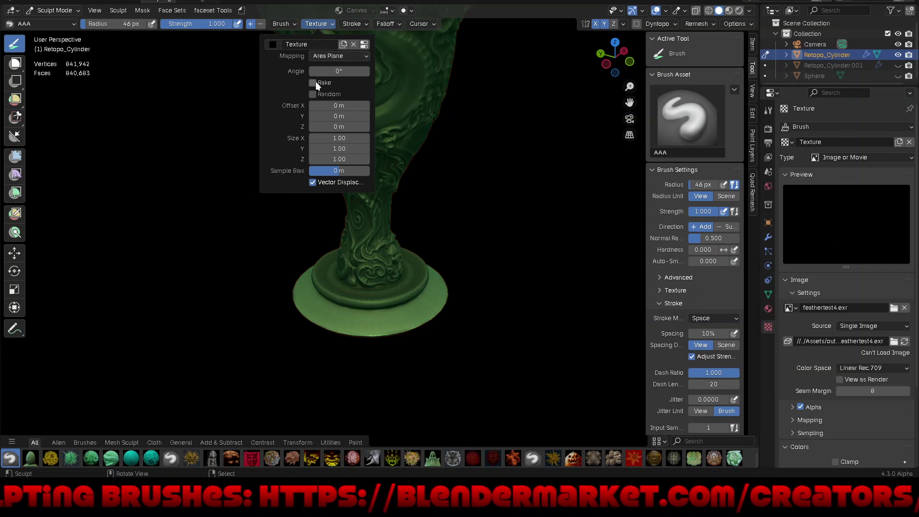
Use the Anchored stroke method with 4 input samples and a reshaped Custom falloff curve
click(351, 25)
click(366, 44)
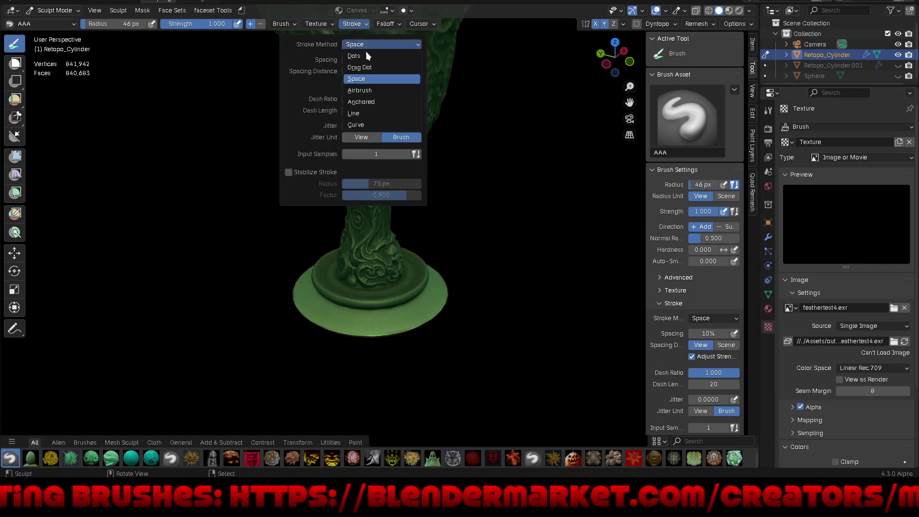
click(366, 104)
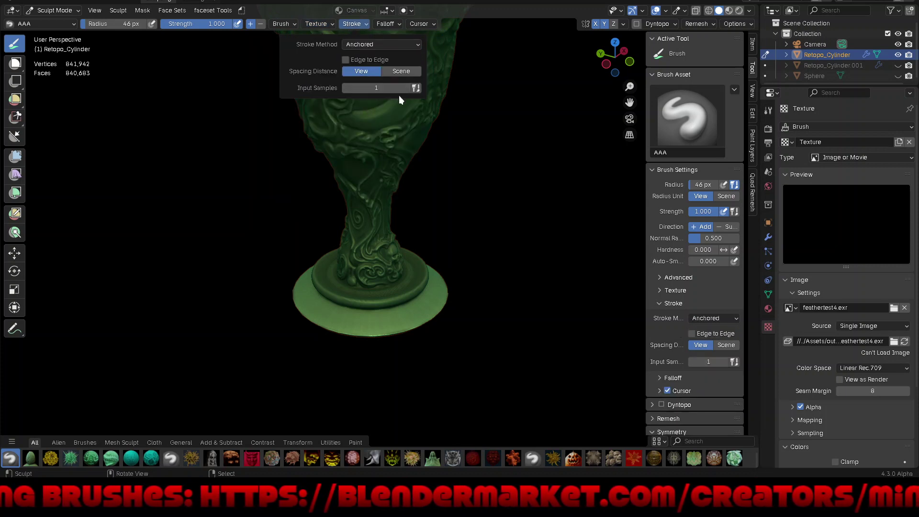
drag(401, 87, 409, 88)
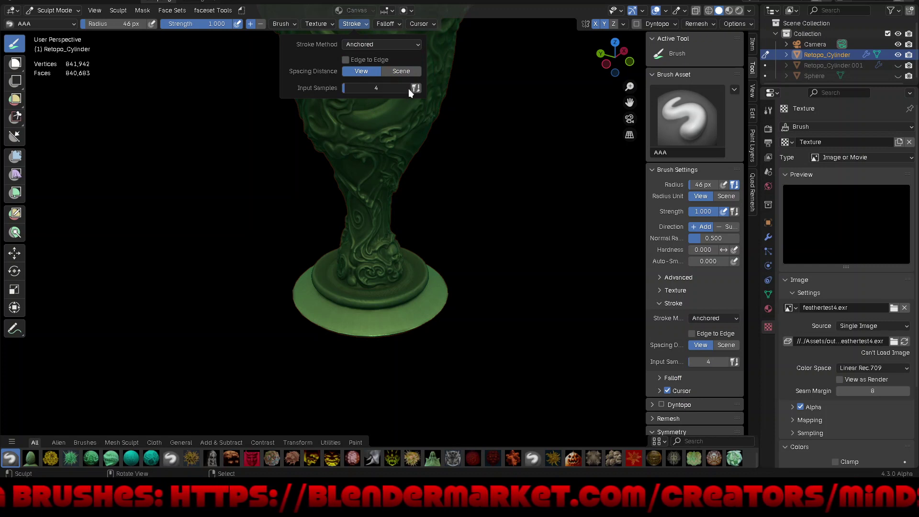
click(394, 24)
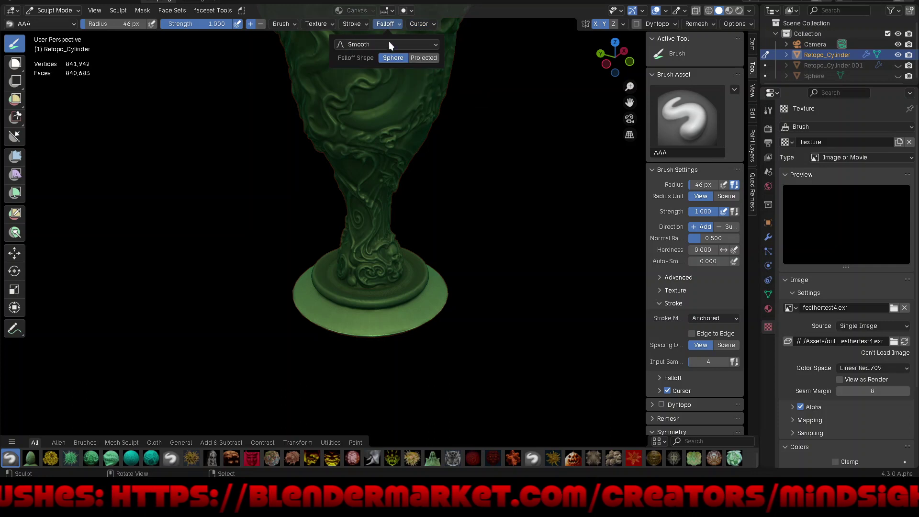
click(389, 45)
click(389, 68)
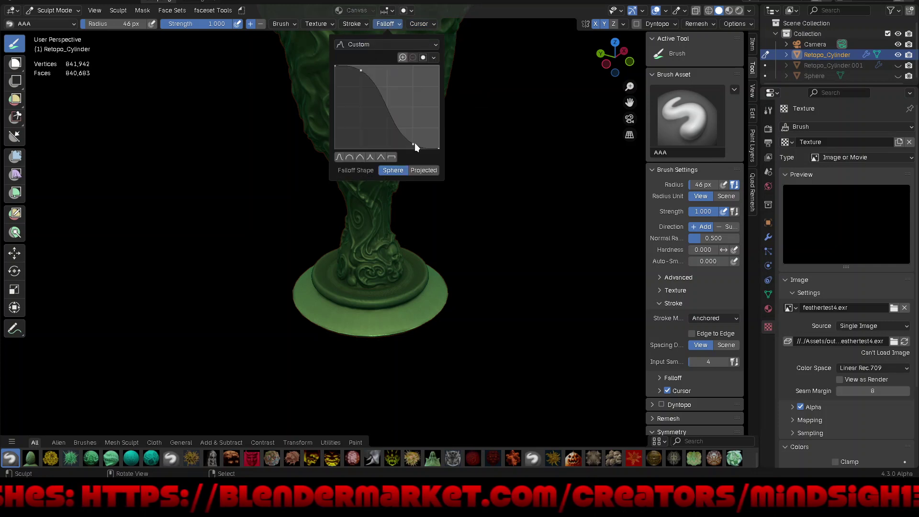
drag(415, 142, 429, 142)
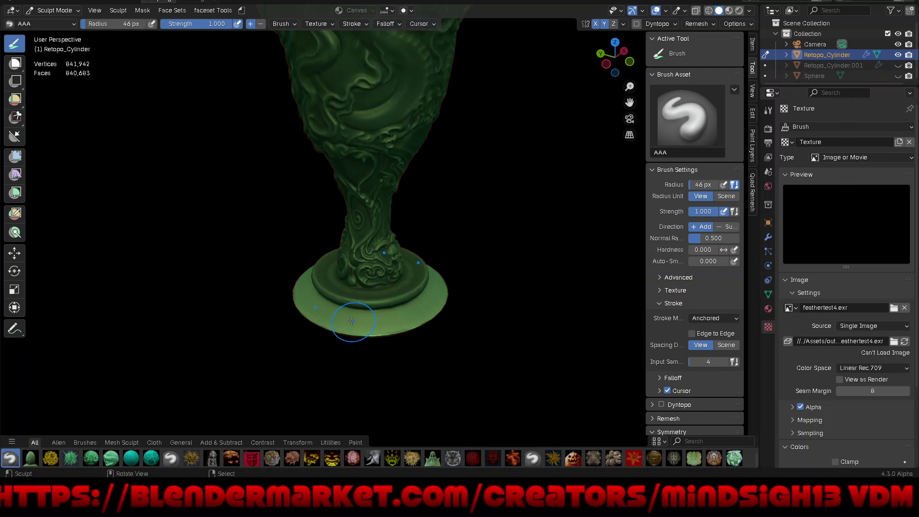
drag(360, 317, 376, 332)
mouse_move(376, 331)
middle_down()
mouse_move(419, 296)
mouse_move(519, 308)
middle_up()
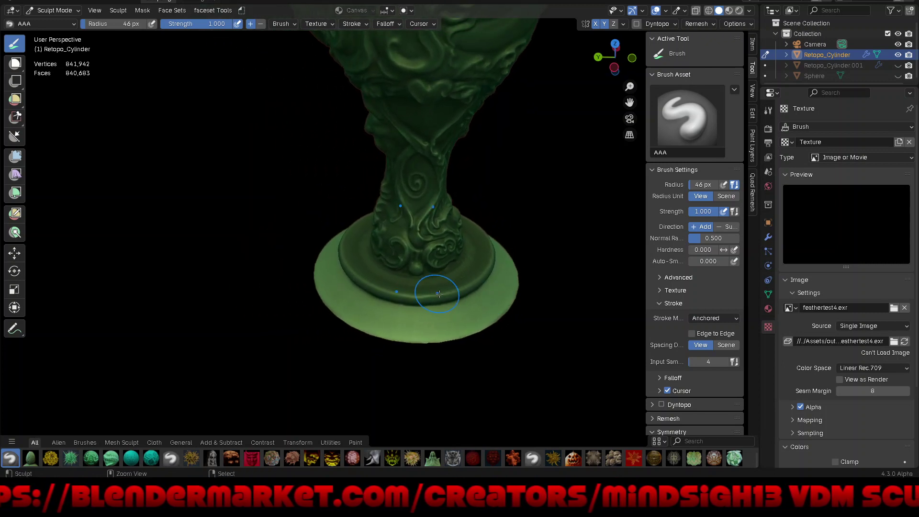
middle_drag(430, 277, 434, 325)
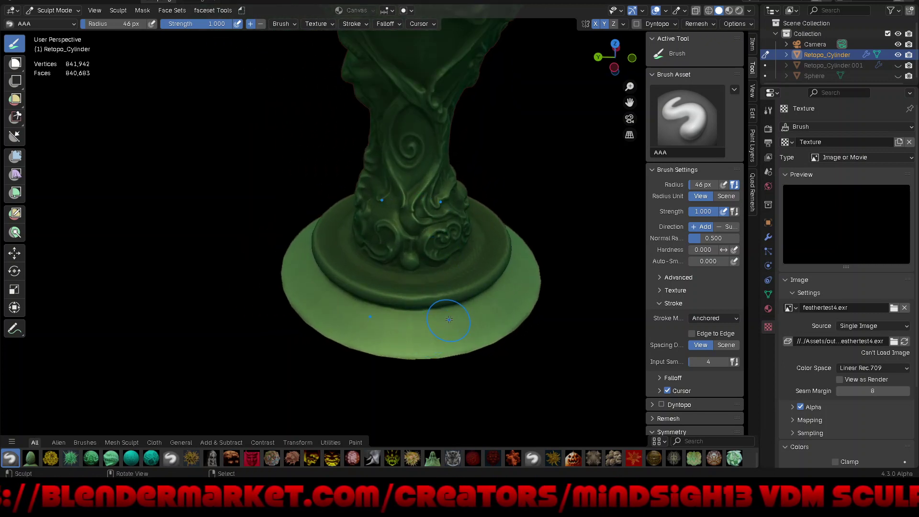
key(f)
click(432, 333)
shift+middle_drag(438, 339, 421, 323)
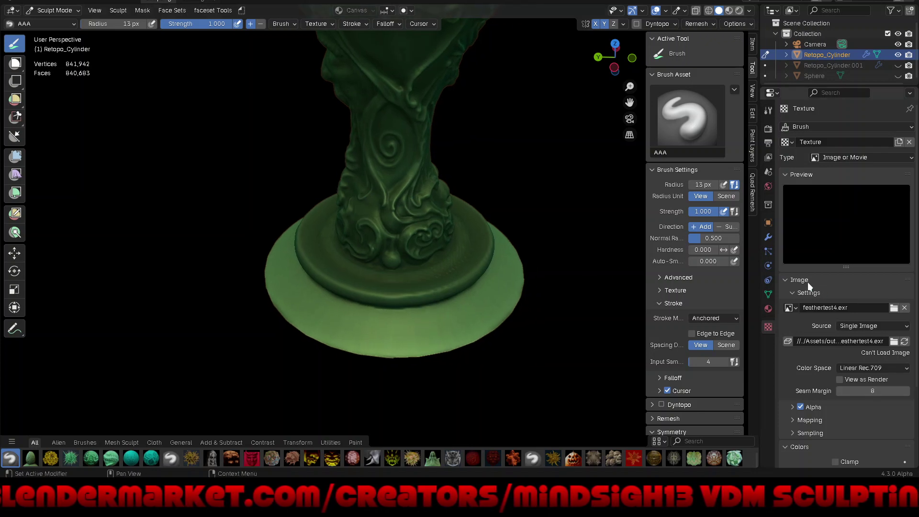
scroll(798, 388, down, 5)
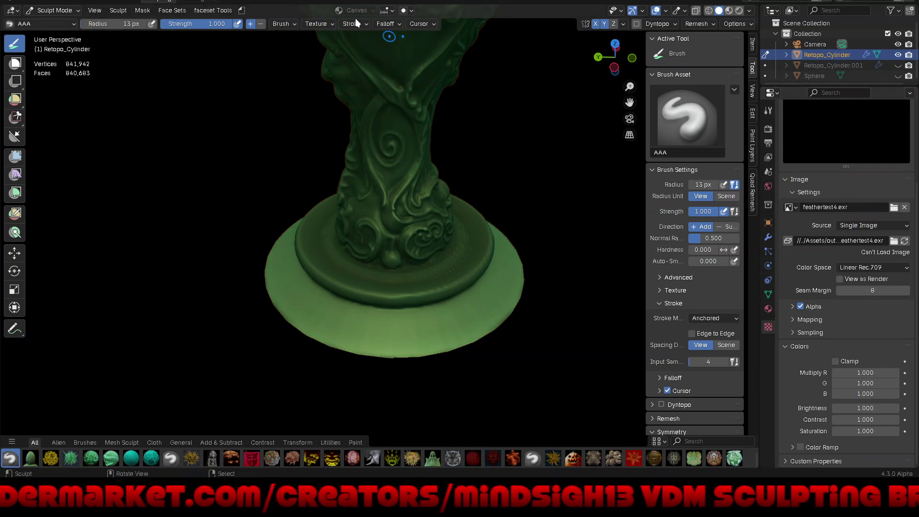
click(325, 26)
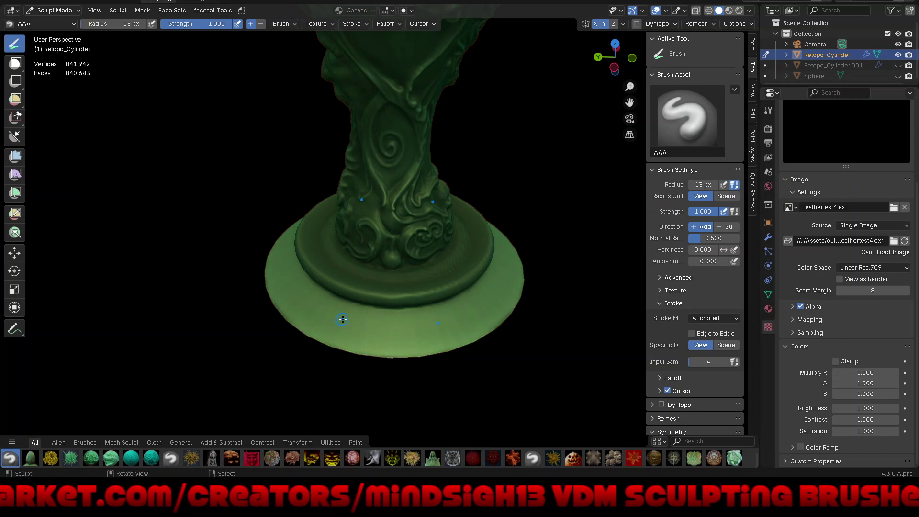
click(389, 24)
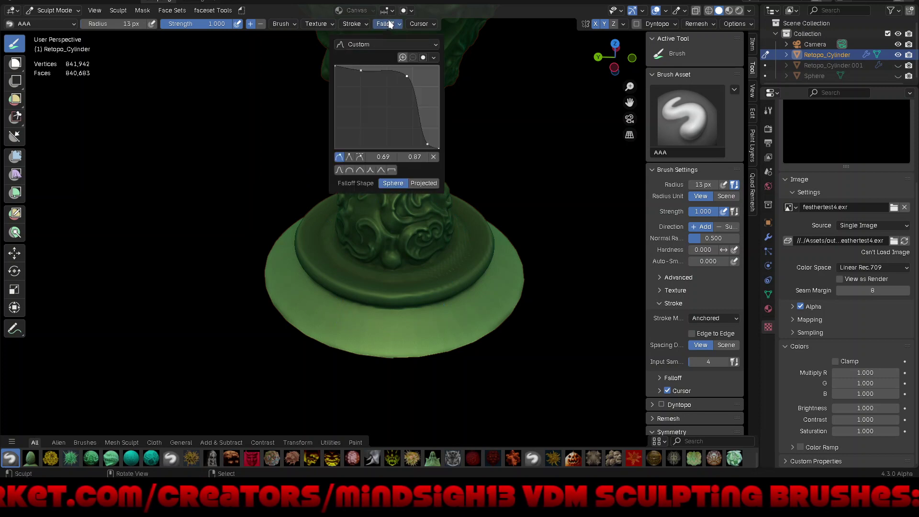
mouse_move(353, 24)
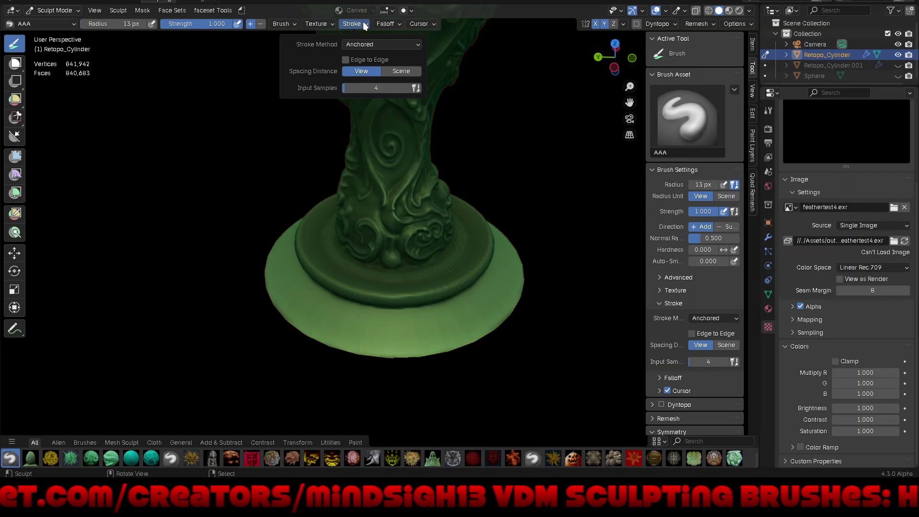
drag(367, 90, 347, 90)
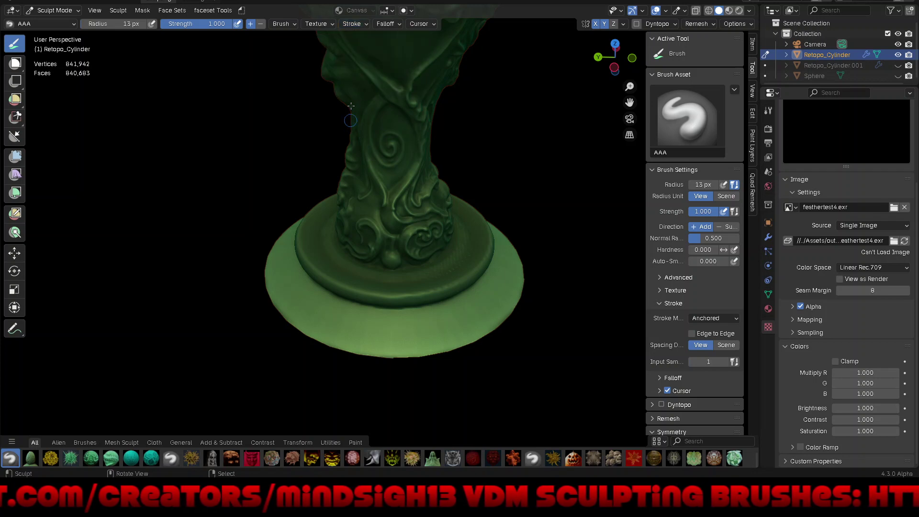
click(421, 25)
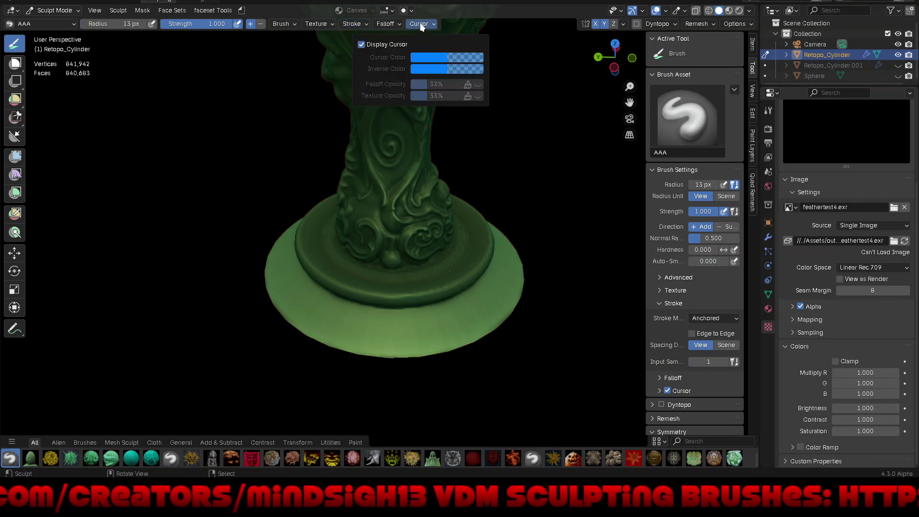
click(420, 27)
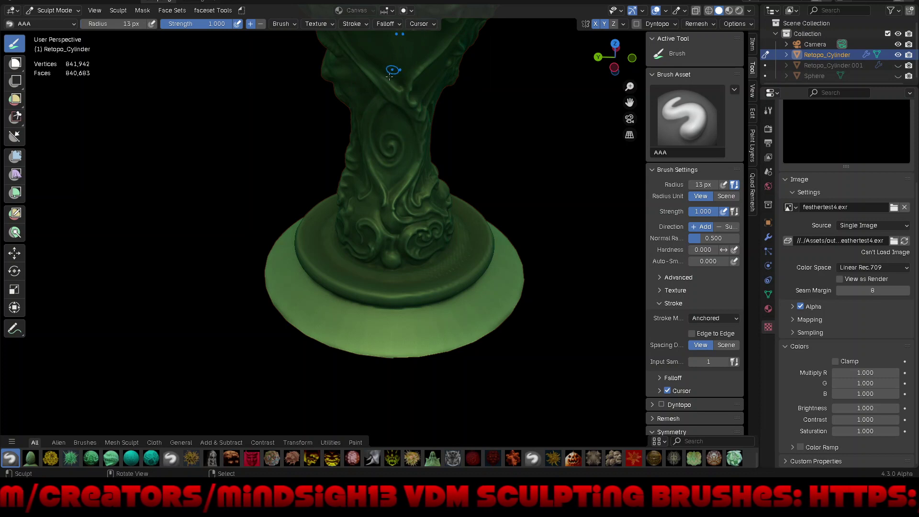
middle_drag(352, 333, 369, 298)
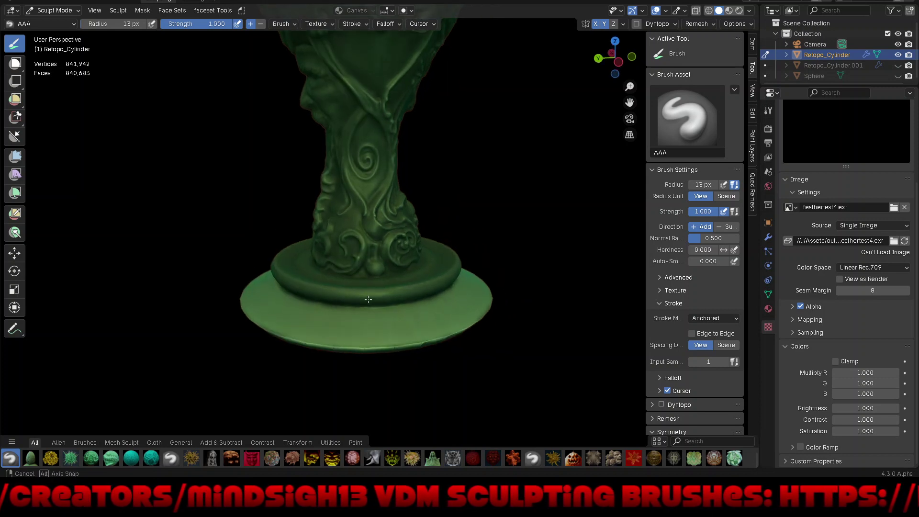
drag(336, 327, 378, 327)
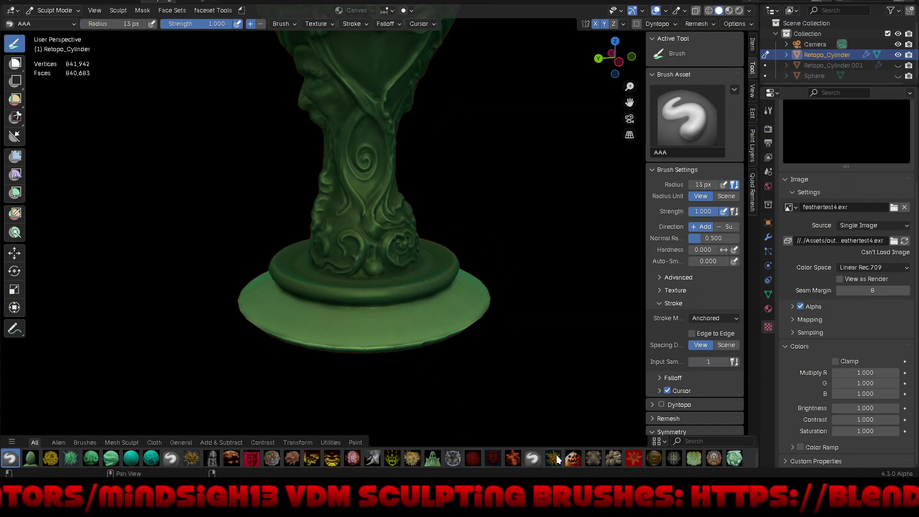
Switch to the Raptor VDM brush, try a test stamp on the base rim, then undo it
click(693, 459)
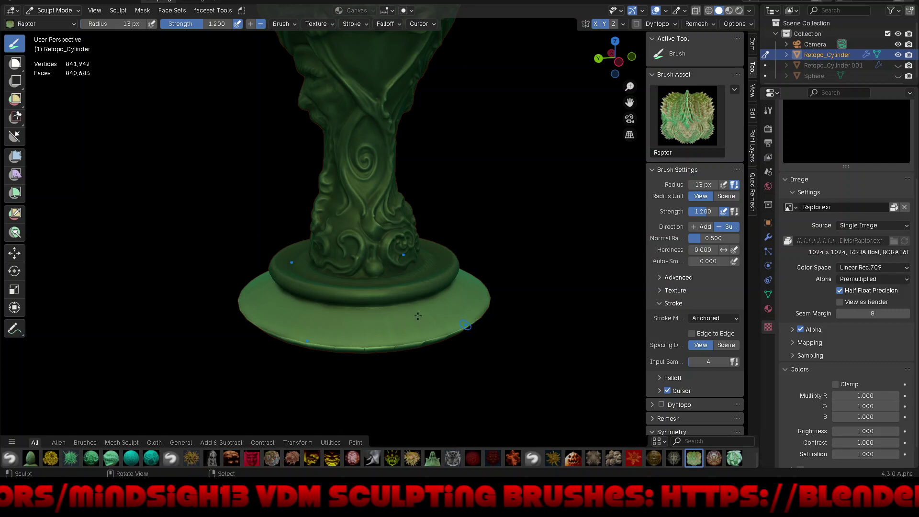
drag(424, 317, 498, 339)
mouse_move(497, 338)
middle_down()
mouse_move(423, 344)
mouse_move(400, 384)
mouse_move(441, 370)
middle_up()
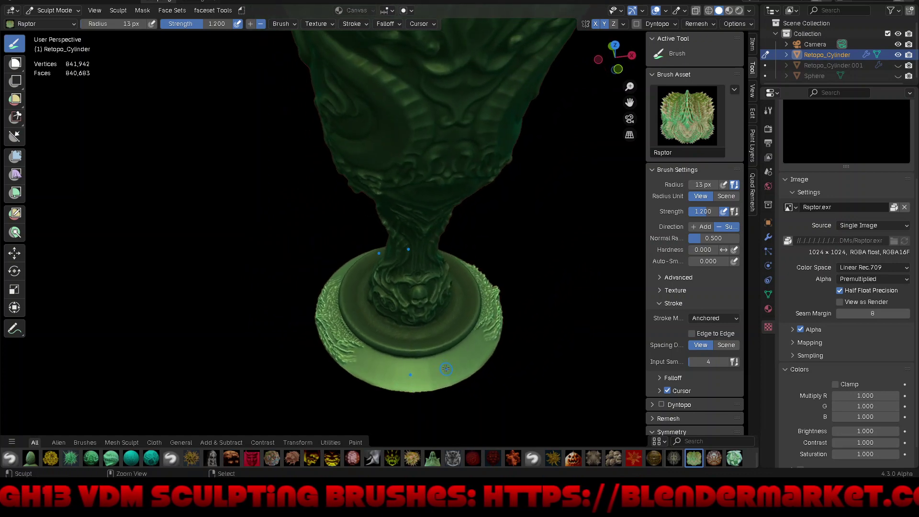
key(ctrl+z)
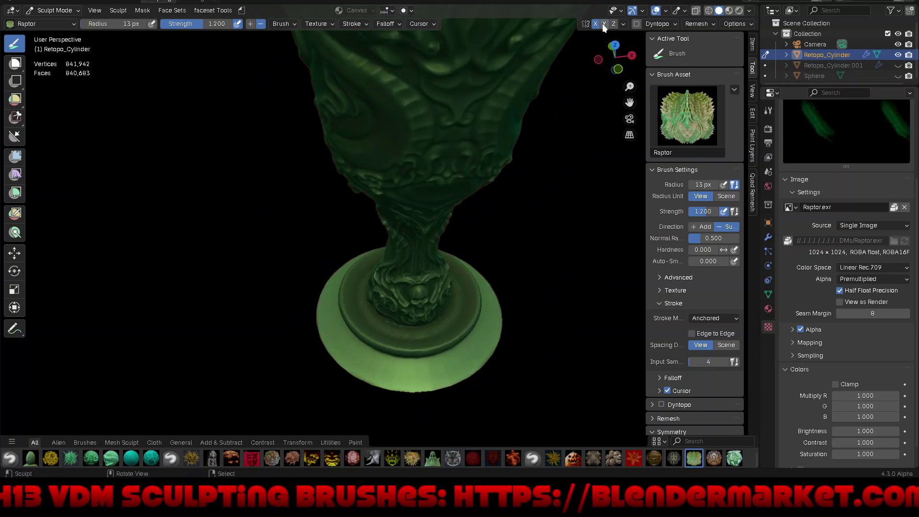
Raise the Radial Z symmetry count to 6
click(623, 23)
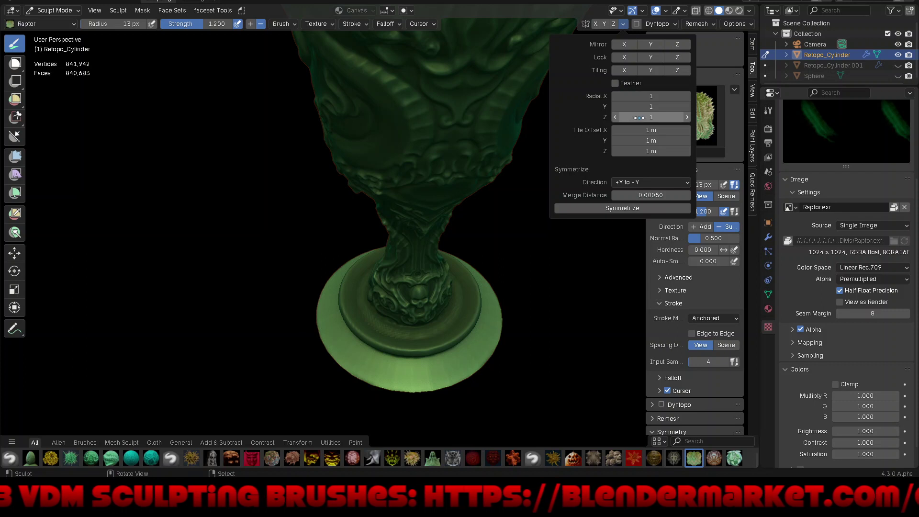
click(687, 117)
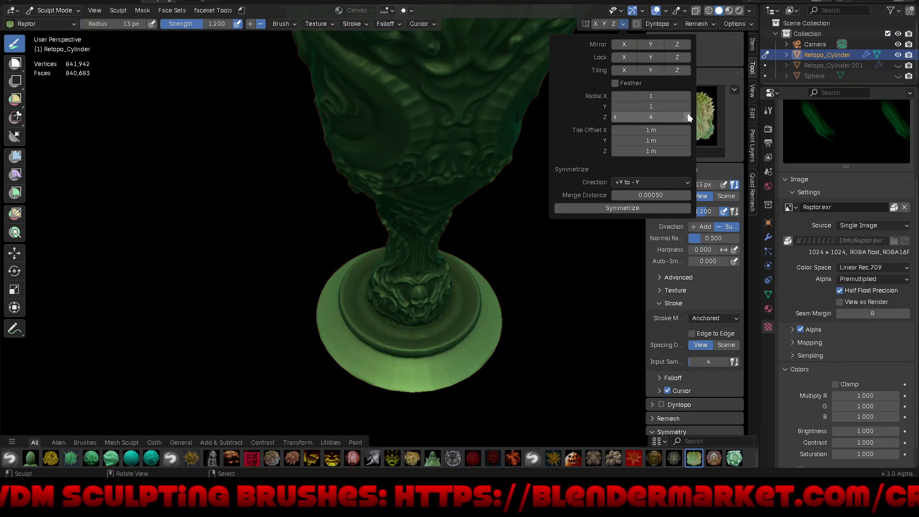
click(688, 117)
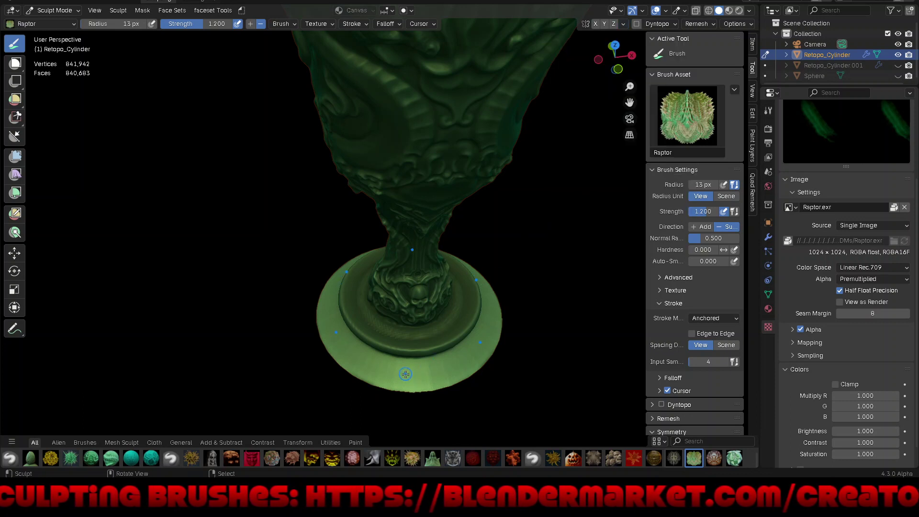
Stamp radial Raptor reliefs onto the base, then zoom out to view the whole goblet
mouse_move(407, 375)
mouse_down()
mouse_move(454, 413)
mouse_move(454, 434)
mouse_move(458, 424)
mouse_up()
mouse_move(470, 407)
middle_down()
mouse_move(570, 298)
mouse_move(405, 294)
middle_up()
scroll(406, 294, up, 3)
scroll(405, 294, down, 3)
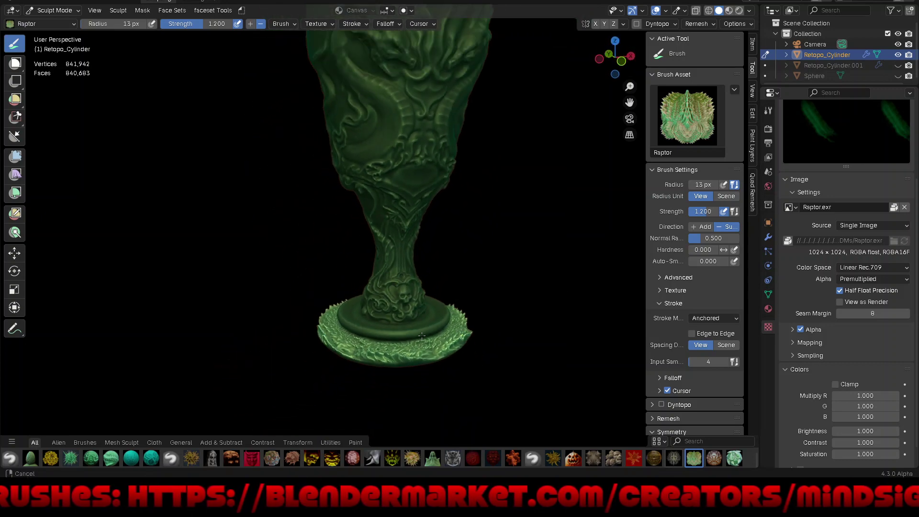
scroll(431, 302, down, 2)
mouse_move(464, 311)
middle_down()
mouse_move(450, 308)
mouse_move(483, 384)
mouse_move(468, 369)
mouse_move(462, 275)
mouse_move(471, 292)
middle_up()
scroll(468, 370, up, 3)
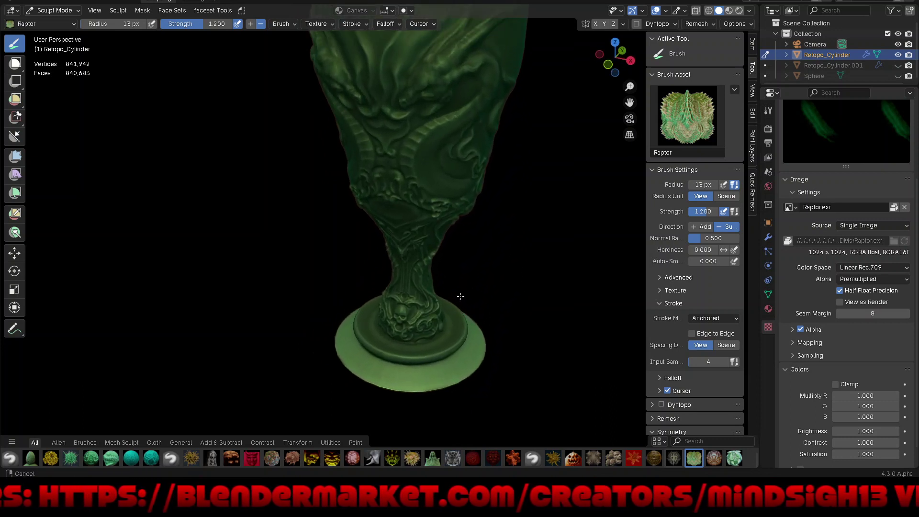
Raise Radial Z symmetry to 8 and stamp Raptor reliefs around the base rim, orbiting to check
click(623, 24)
click(688, 117)
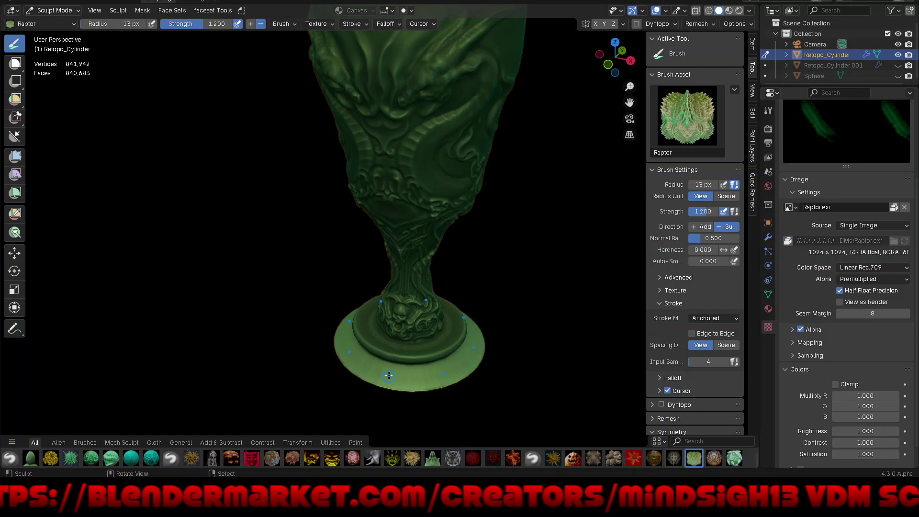
drag(391, 375, 417, 404)
mouse_move(416, 404)
middle_down()
mouse_move(533, 342)
mouse_move(494, 296)
middle_up()
middle_drag(482, 319, 495, 329)
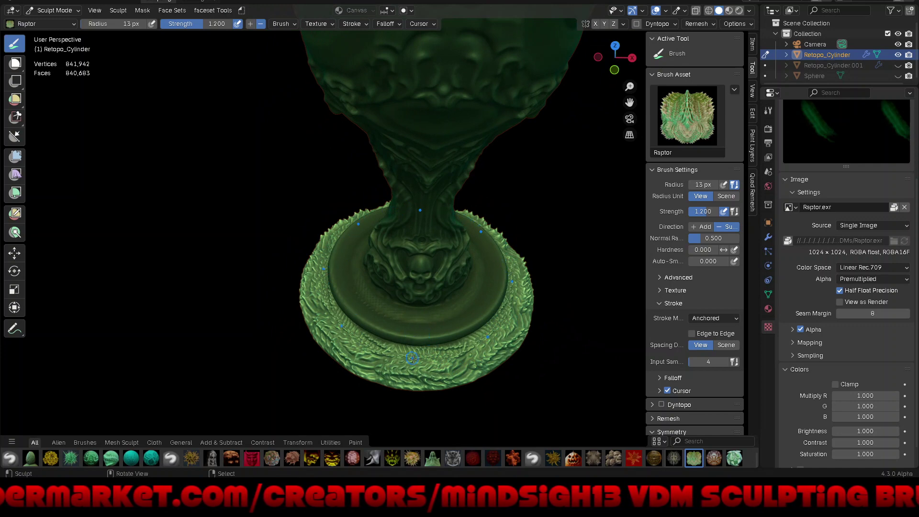
mouse_move(416, 371)
mouse_down()
mouse_move(482, 434)
mouse_move(465, 413)
mouse_up()
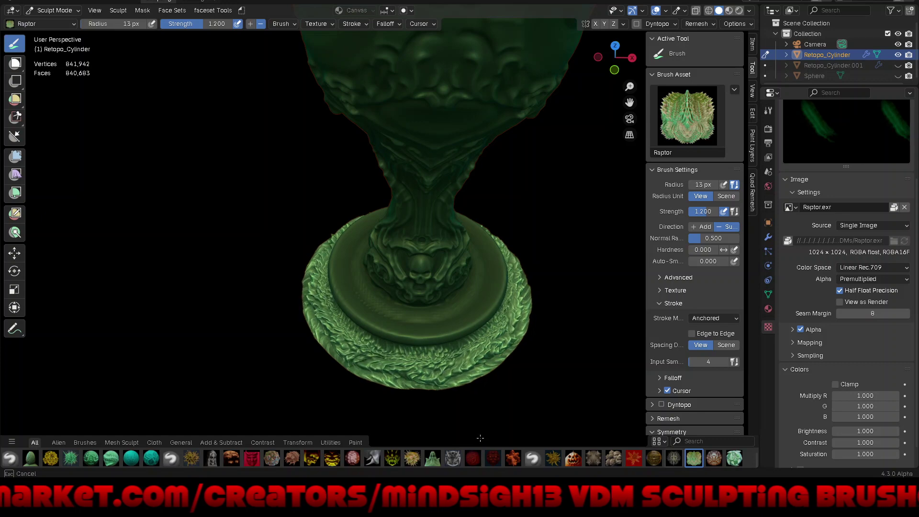
mouse_move(466, 413)
middle_down()
mouse_move(506, 351)
mouse_move(493, 359)
middle_up()
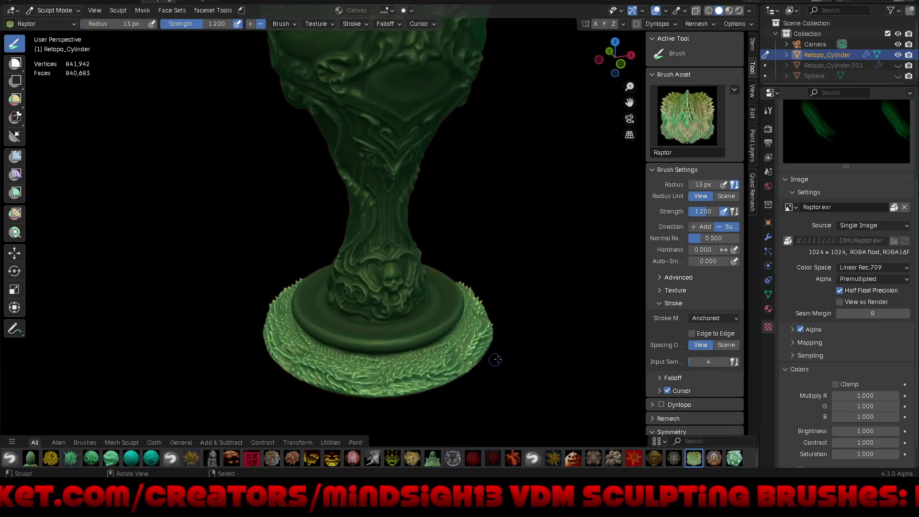
Undo the Raptor stamps, pick the Alien_Texture brush, and undo a trial stroke
key(ctrl+z)
click(663, 135)
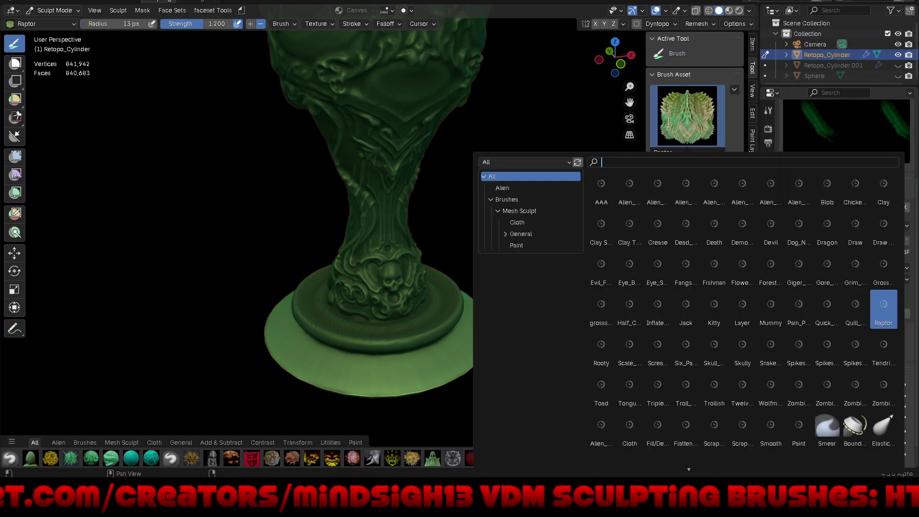
click(673, 114)
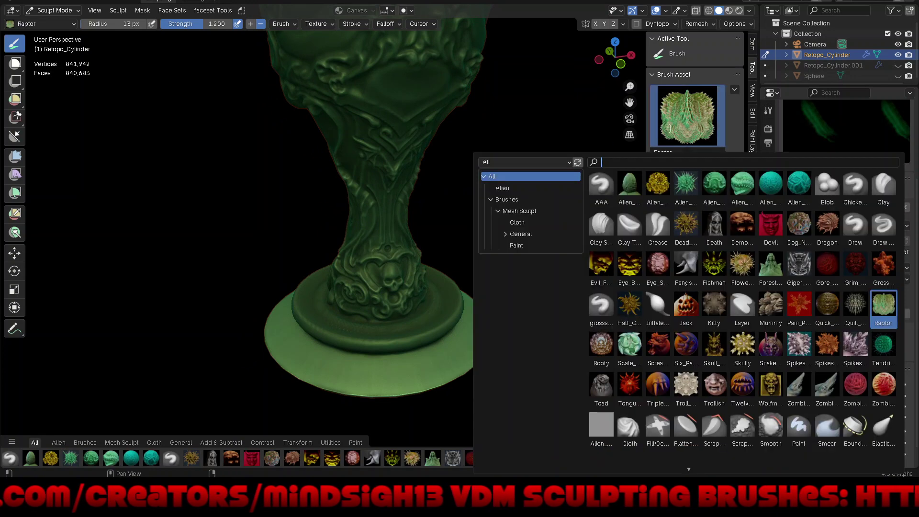
click(770, 184)
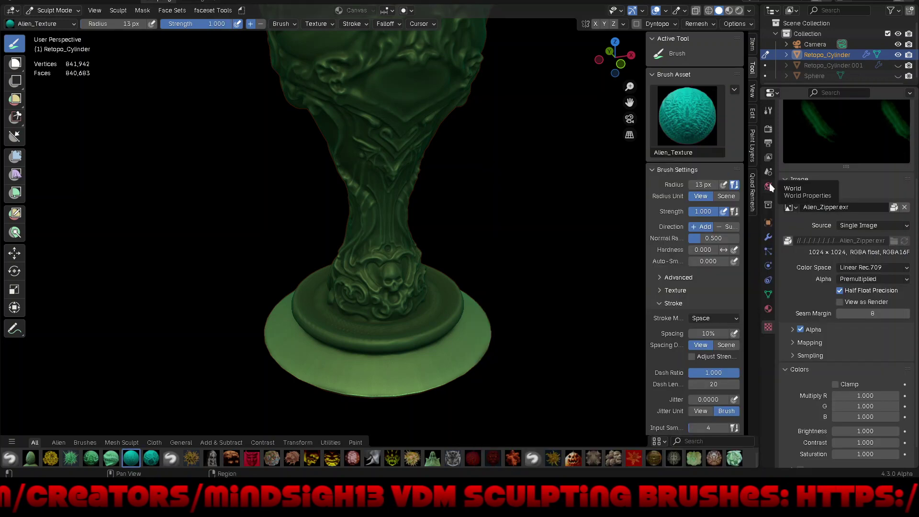
drag(404, 370, 469, 357)
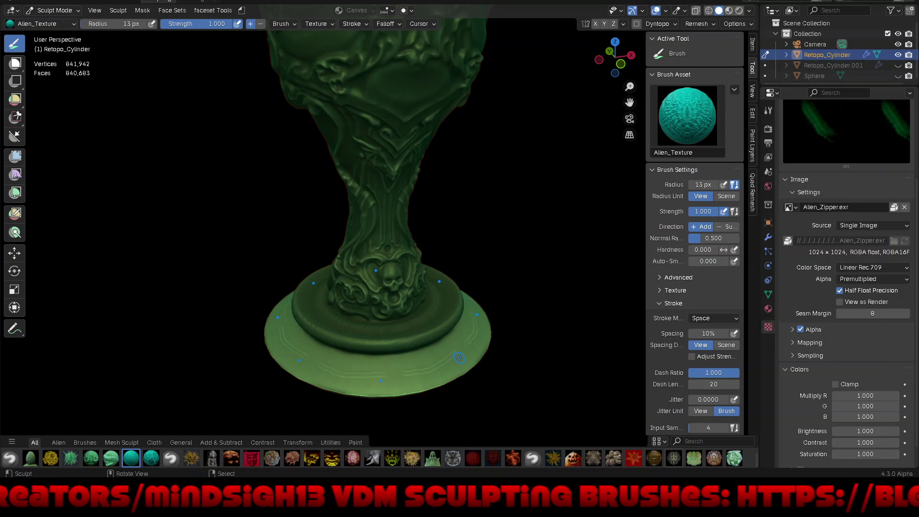
key(ctrl+z)
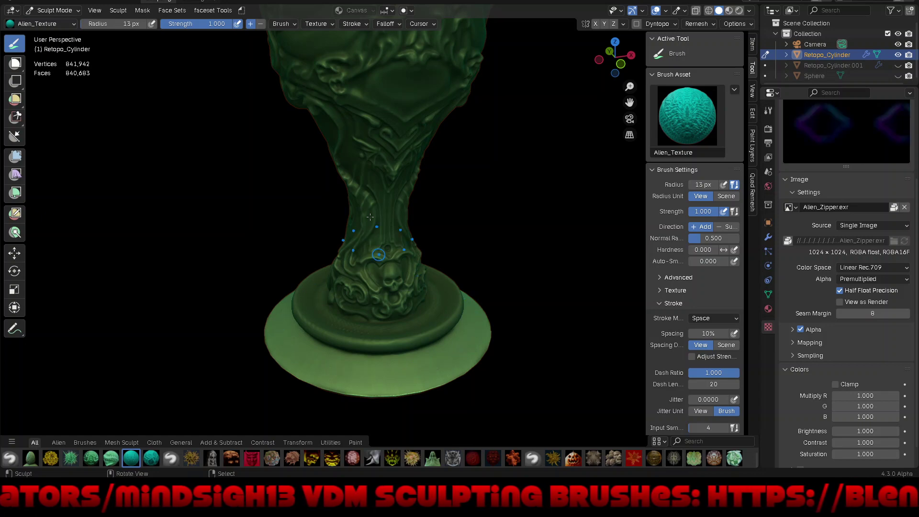
Change the brush's stroke method from Space to Anchored
click(359, 25)
click(364, 46)
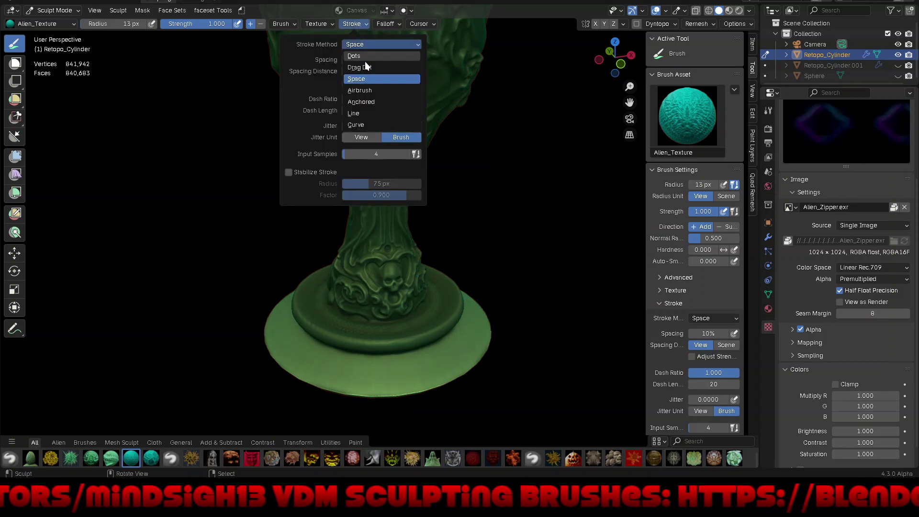
click(367, 102)
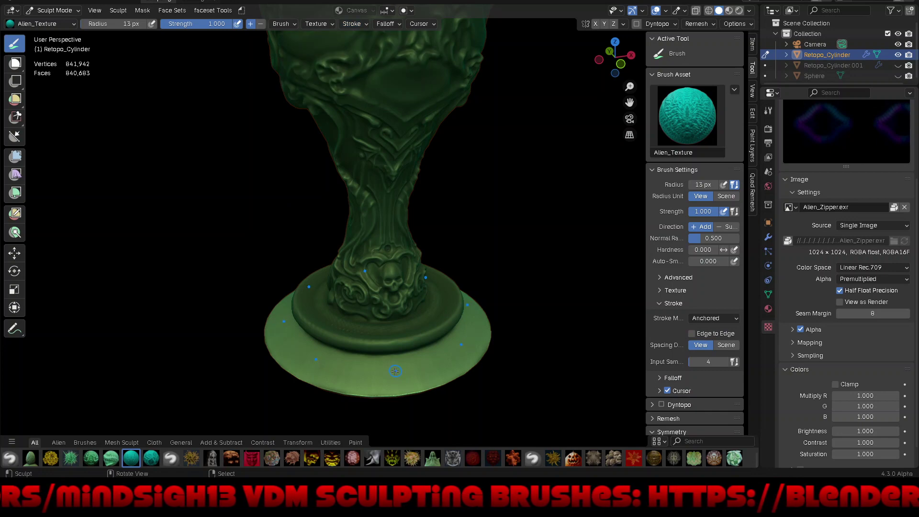
Ring the base rim with anchored Alien_Texture hex stamps, view from above, and open the brush library
drag(395, 371, 403, 449)
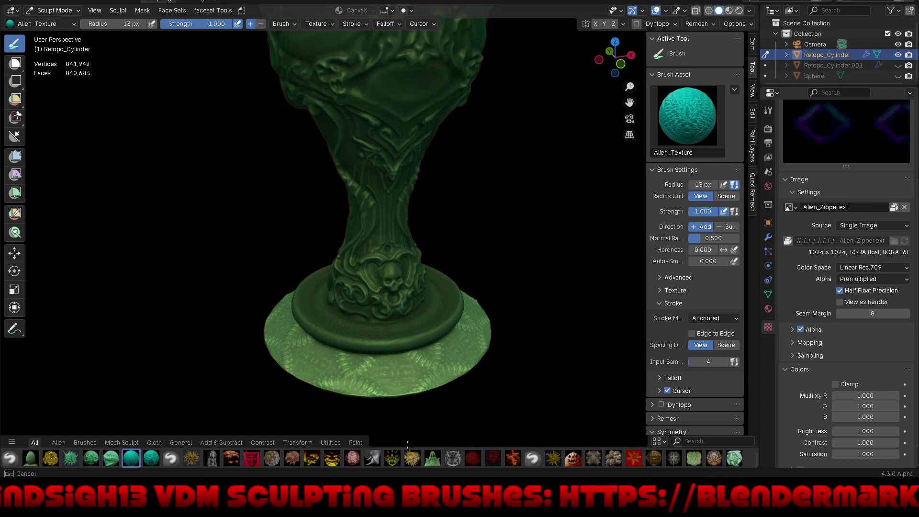
drag(407, 444, 436, 374)
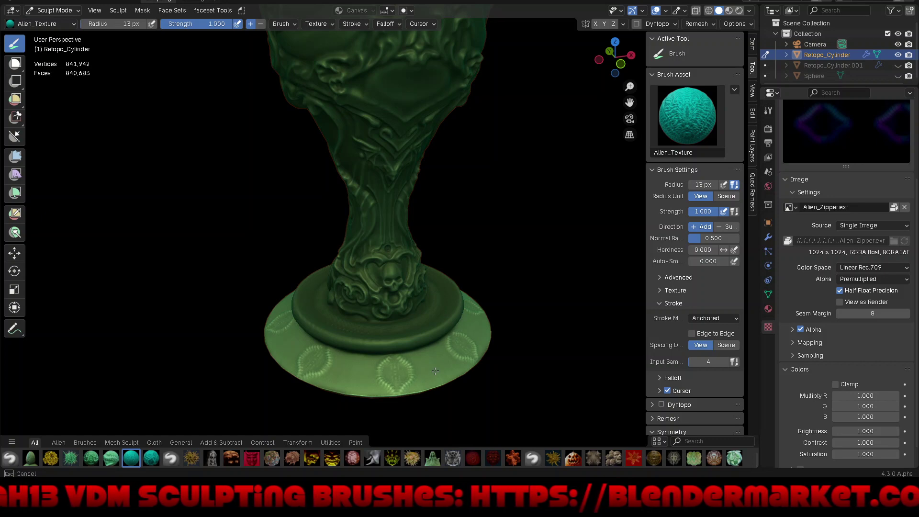
drag(435, 370, 473, 356)
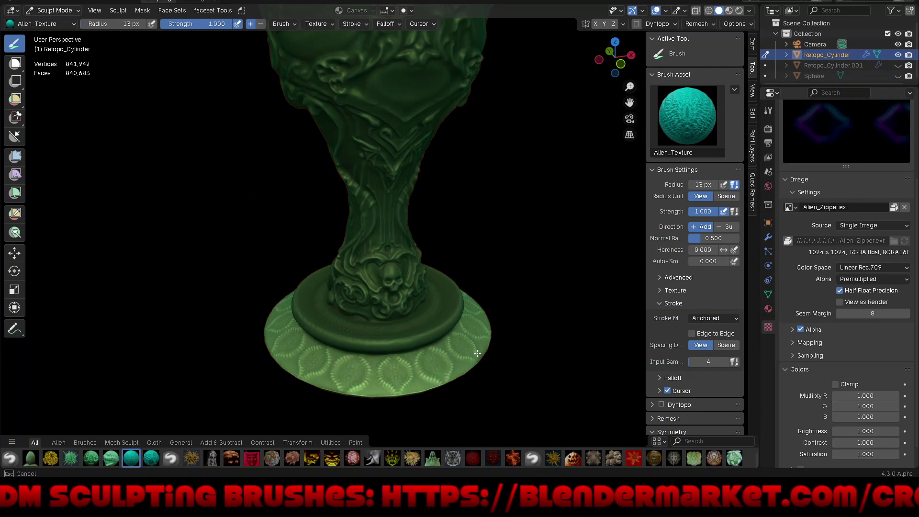
drag(478, 353, 494, 347)
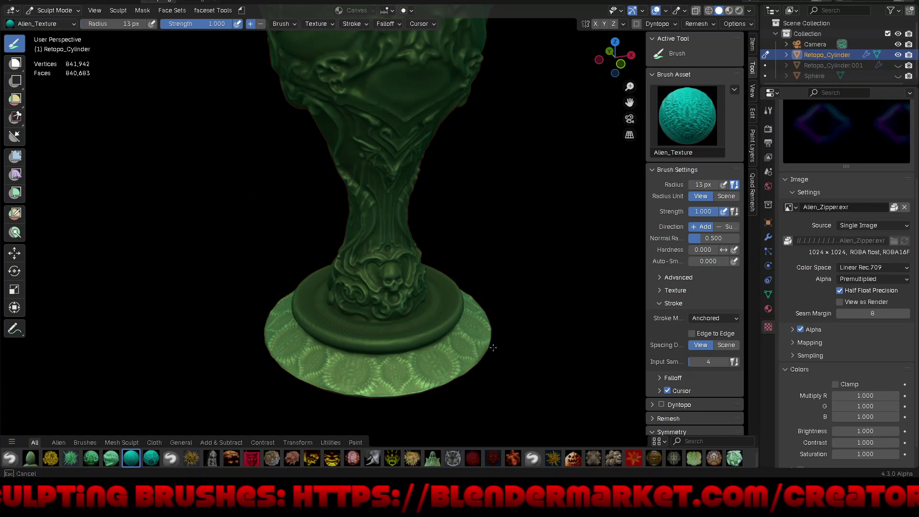
drag(493, 348, 493, 348)
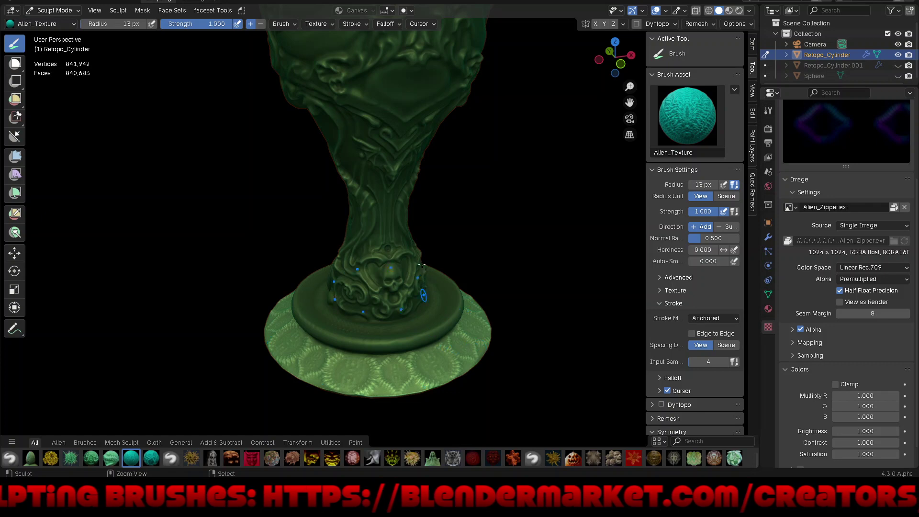
mouse_move(489, 348)
middle_down()
mouse_move(493, 396)
mouse_move(515, 330)
mouse_move(575, 302)
mouse_move(498, 332)
mouse_move(488, 304)
mouse_move(525, 317)
mouse_move(525, 348)
mouse_move(499, 322)
mouse_move(539, 335)
mouse_move(522, 340)
mouse_move(531, 350)
mouse_move(507, 345)
mouse_move(500, 304)
middle_up()
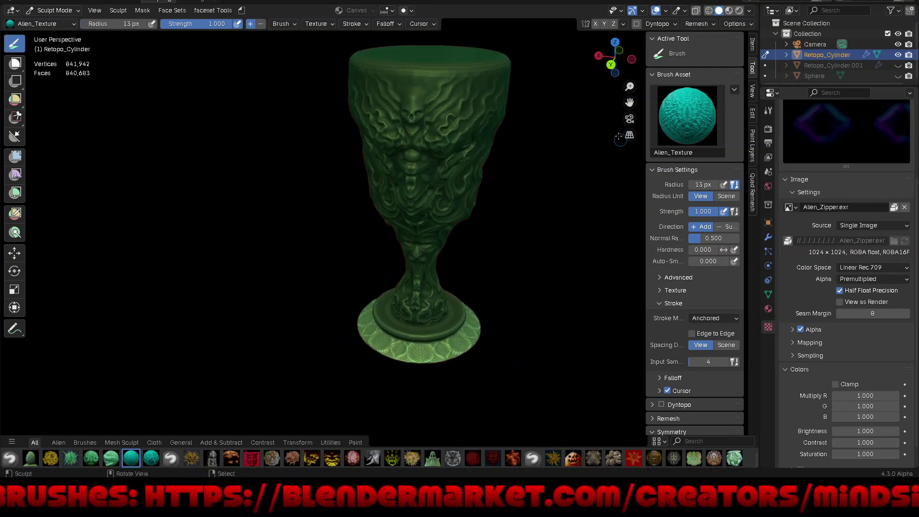
click(673, 116)
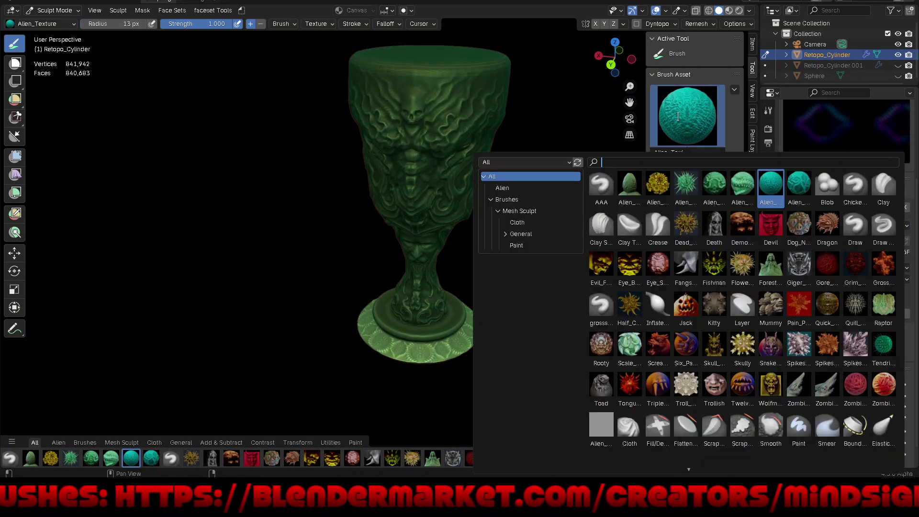
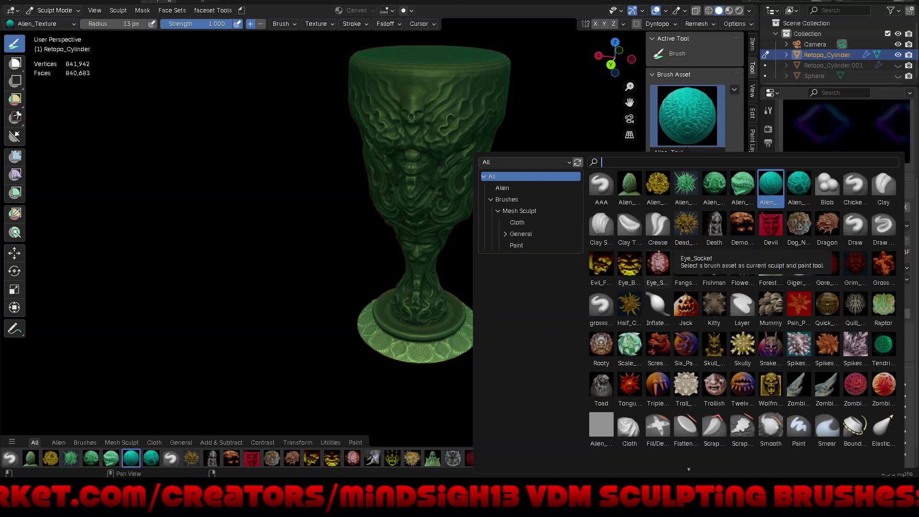
Stamp Eye_Socket brush sockets around the goblet's base, mirrored by symmetry
click(659, 268)
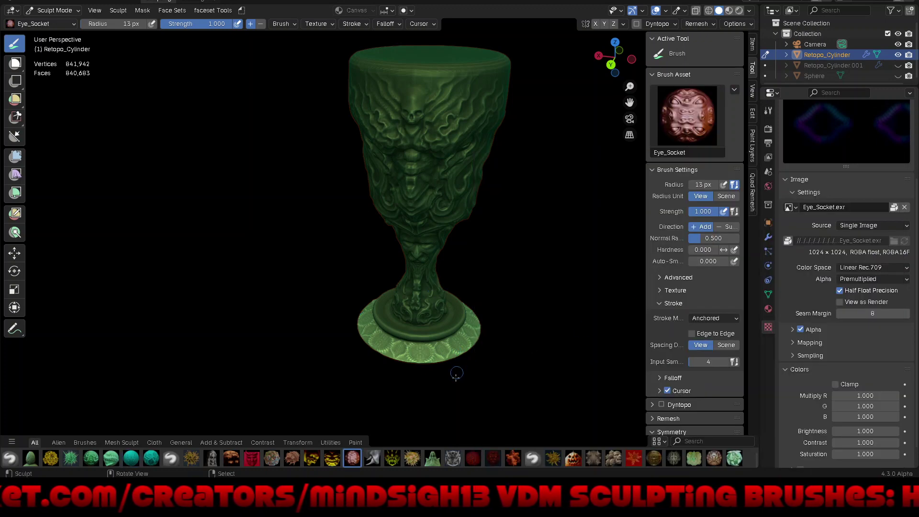
ctrl+middle_drag(456, 375, 463, 288)
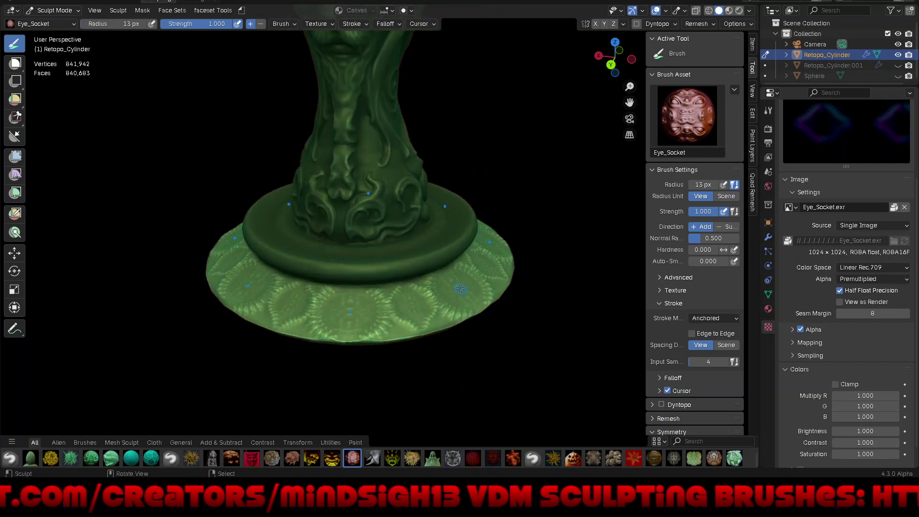
drag(460, 289, 480, 318)
drag(412, 305, 419, 332)
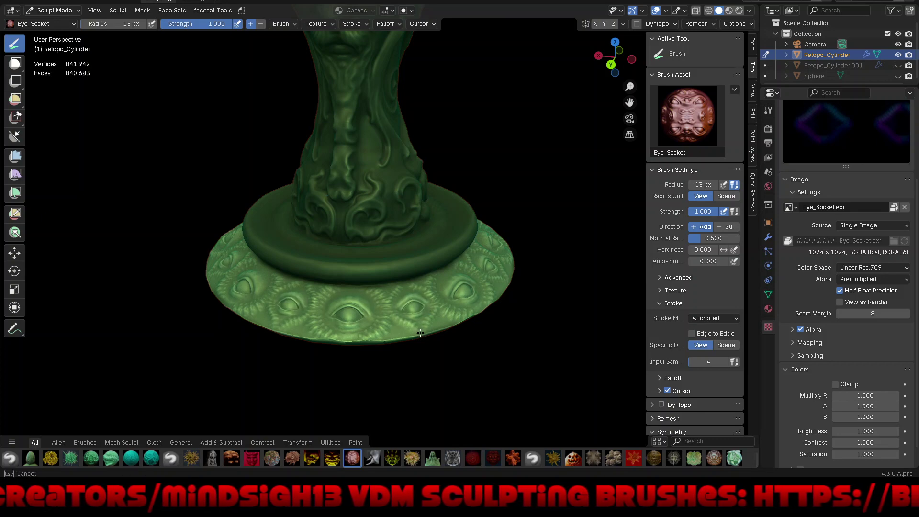
drag(419, 332, 420, 333)
scroll(431, 359, down, 5)
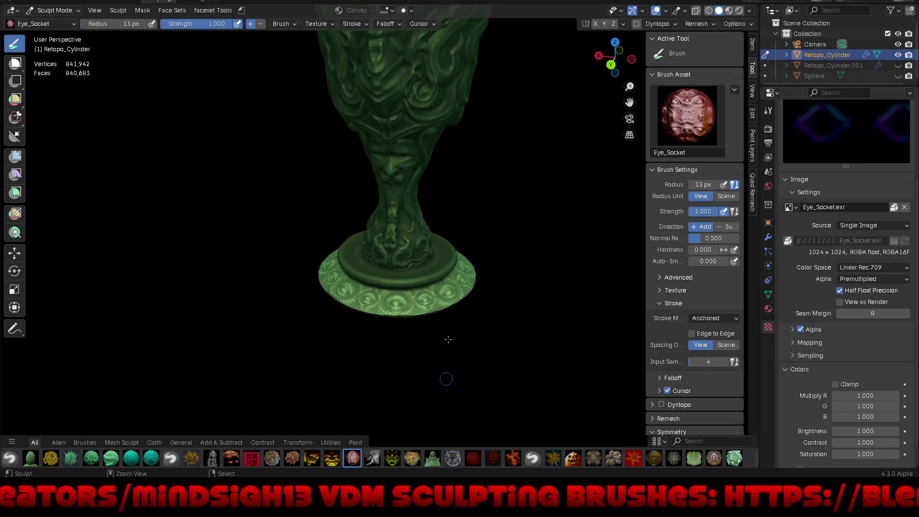
mouse_move(454, 387)
middle_down()
mouse_move(579, 399)
mouse_move(454, 386)
mouse_move(467, 354)
mouse_move(478, 355)
mouse_move(484, 308)
mouse_move(495, 328)
mouse_move(510, 329)
mouse_move(501, 364)
mouse_move(528, 323)
mouse_move(489, 306)
mouse_move(480, 317)
middle_up()
scroll(483, 339, up, 2)
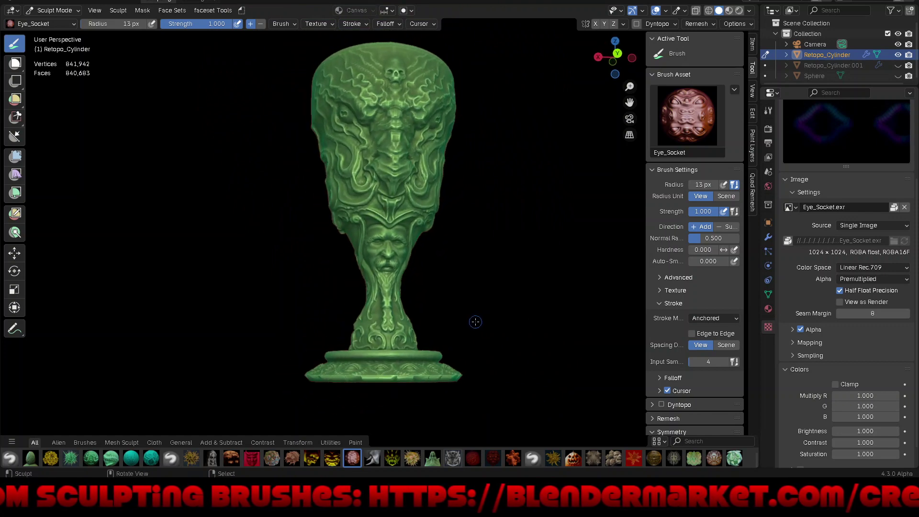
Set the Remesh voxel size to 0.007 m after sampling the mesh with the eyedropper
click(701, 23)
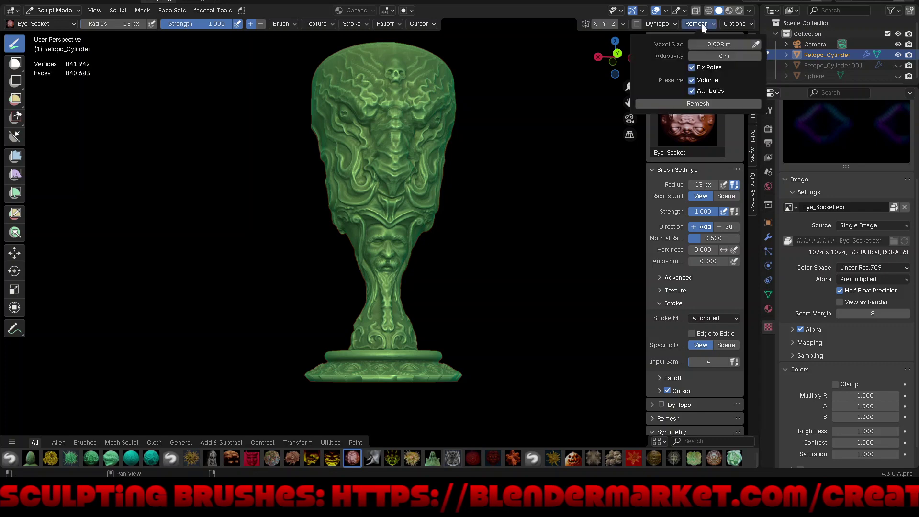
click(756, 44)
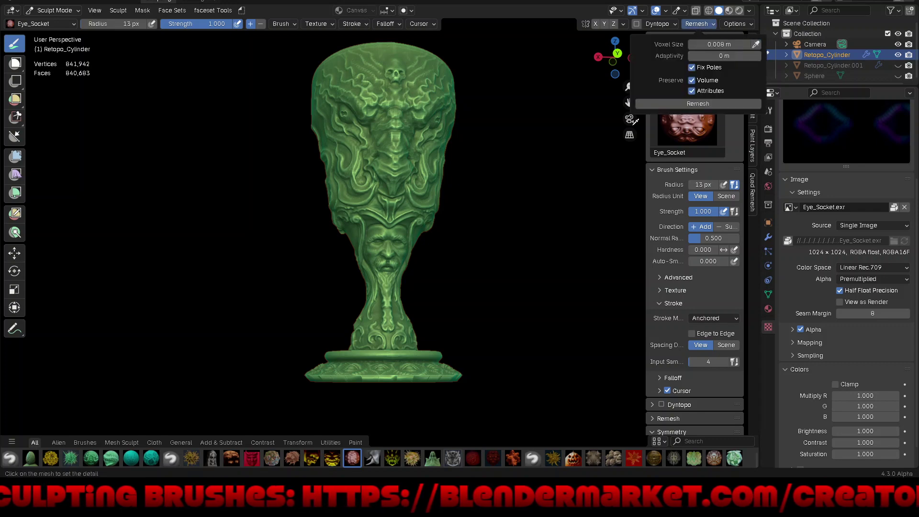
click(402, 236)
click(701, 24)
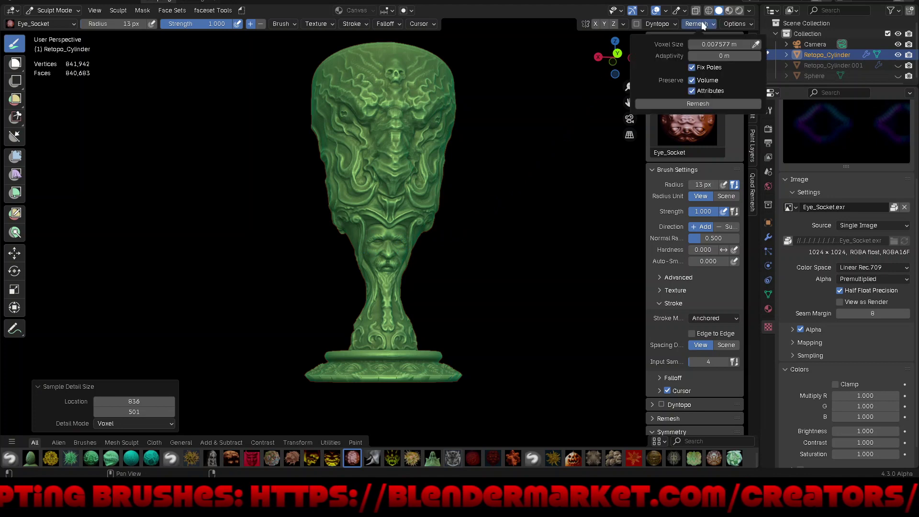
click(731, 44)
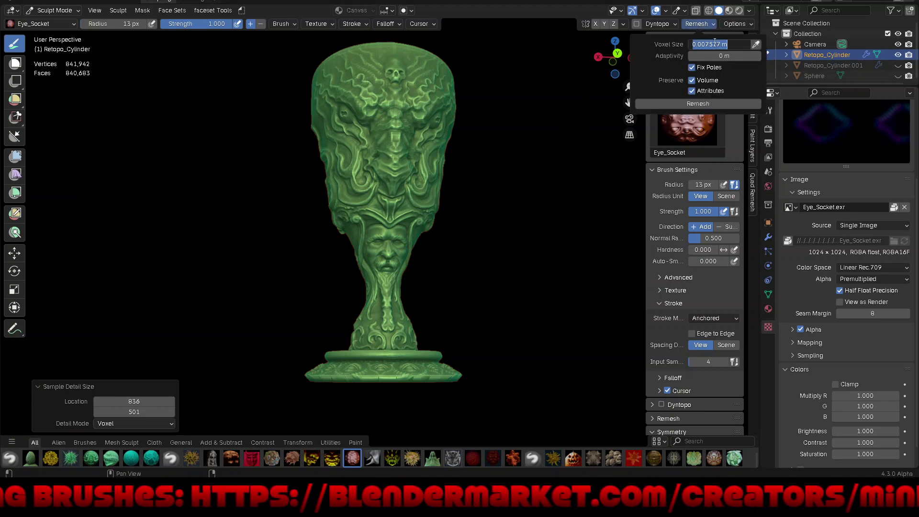
key(BackSpace)
key(Return)
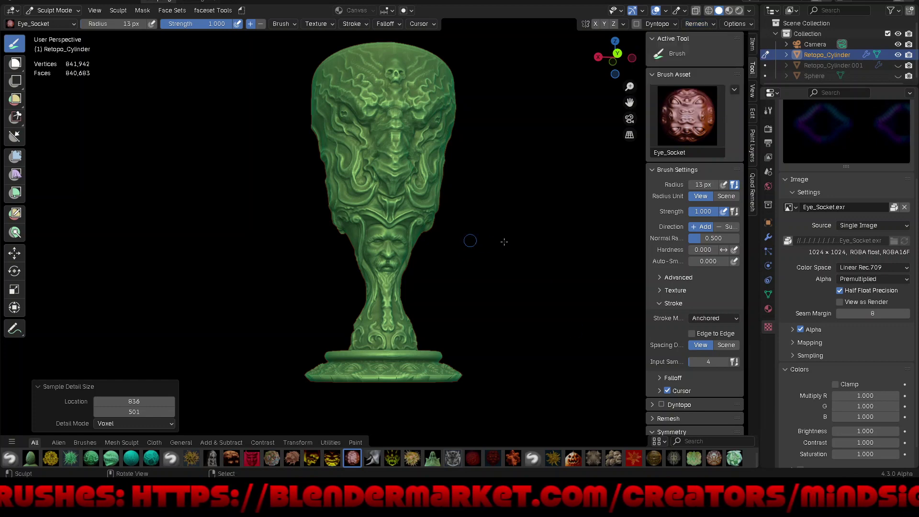
Save the goblet as Dragon_Goblet.blend and orbit to review it
scroll(544, 260, up, 4)
middle_drag(544, 268, 537, 299)
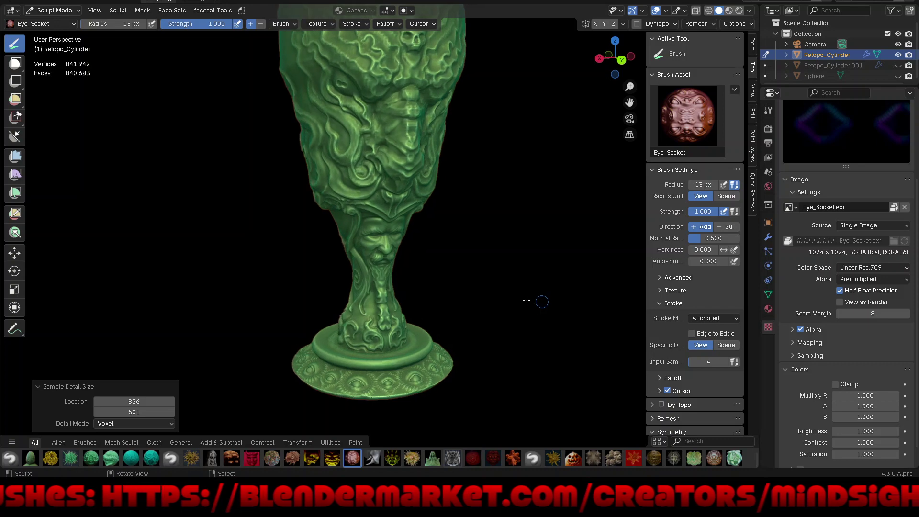
click(24, 2)
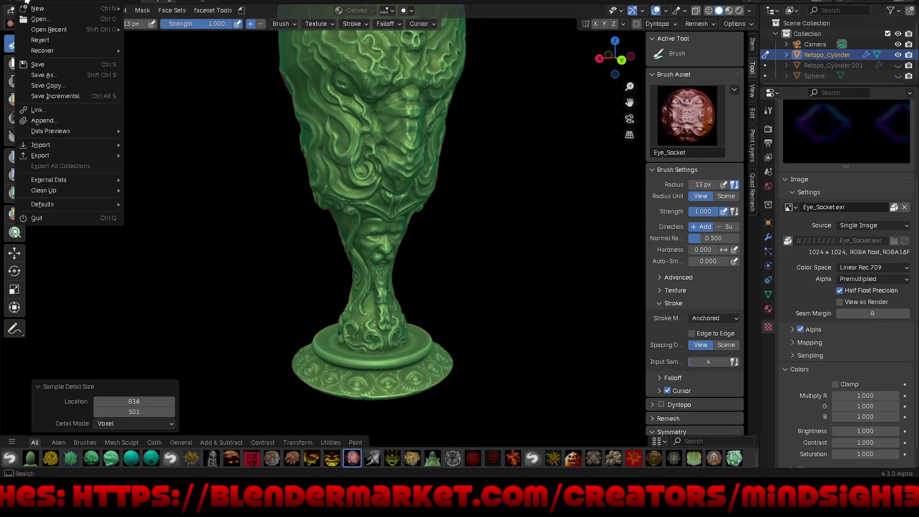
click(48, 64)
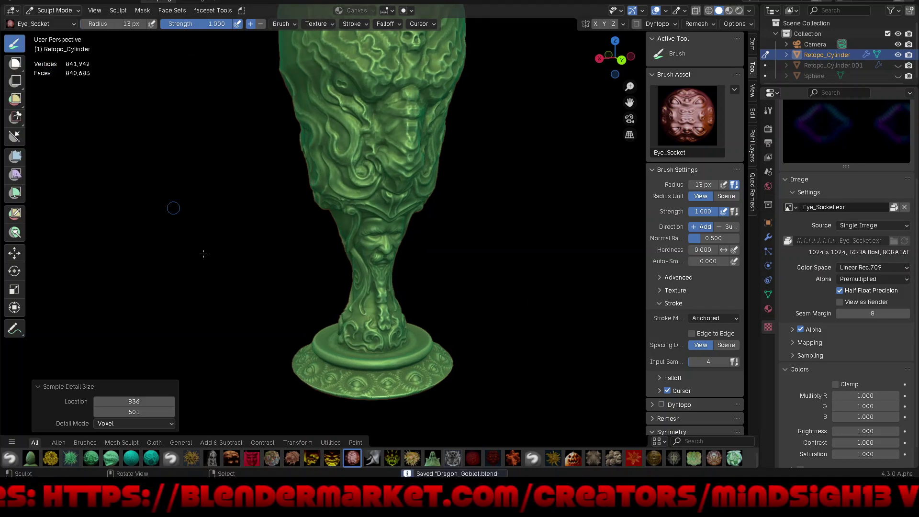
shift+middle_drag(446, 228, 450, 262)
scroll(448, 256, down, 2)
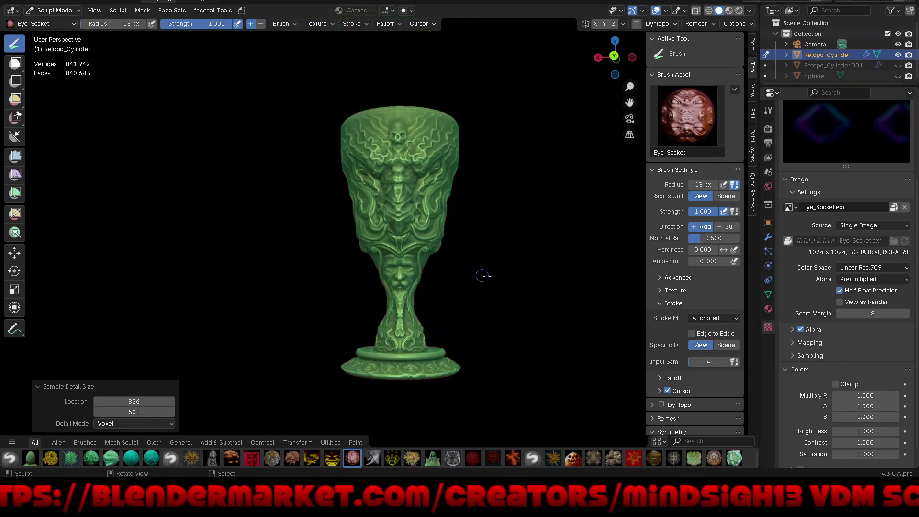
mouse_move(450, 262)
middle_down()
mouse_move(359, 273)
mouse_move(480, 289)
mouse_move(459, 285)
mouse_move(471, 285)
mouse_move(469, 312)
mouse_move(470, 289)
mouse_move(462, 298)
mouse_move(563, 315)
mouse_move(630, 313)
mouse_move(538, 303)
mouse_move(473, 319)
mouse_move(462, 312)
mouse_move(499, 314)
mouse_move(460, 308)
mouse_move(477, 311)
mouse_move(480, 299)
middle_up()
scroll(469, 316, up, 1)
scroll(452, 271, up, 2)
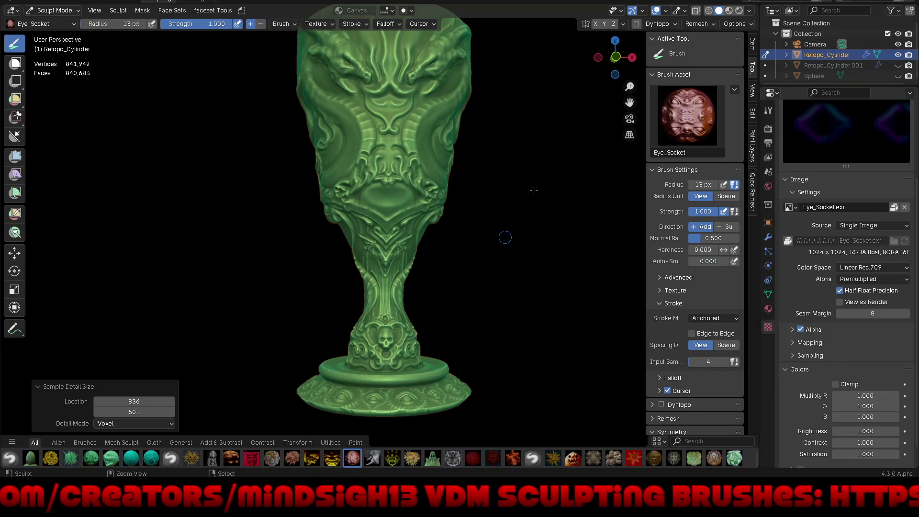
Save Dragon_Goblet.blend again, checking the Remesh popover before and after
click(693, 22)
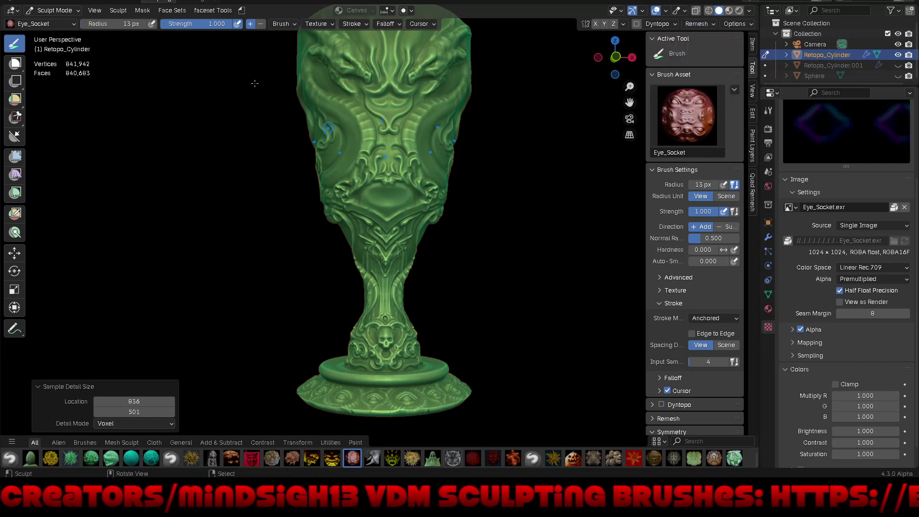
click(24, 1)
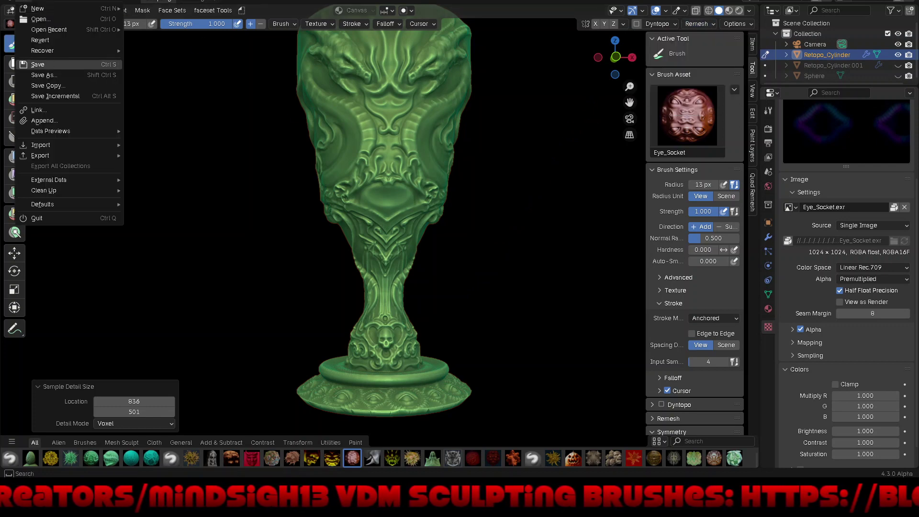
click(38, 63)
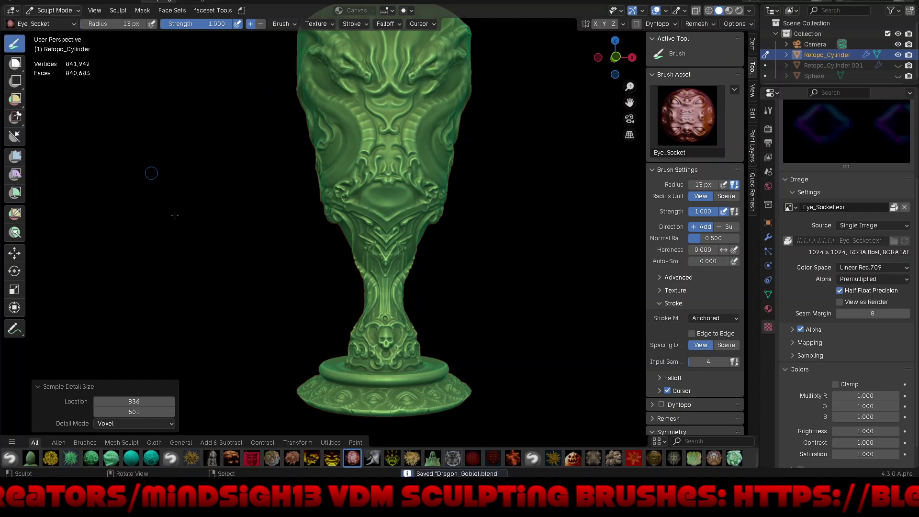
click(694, 24)
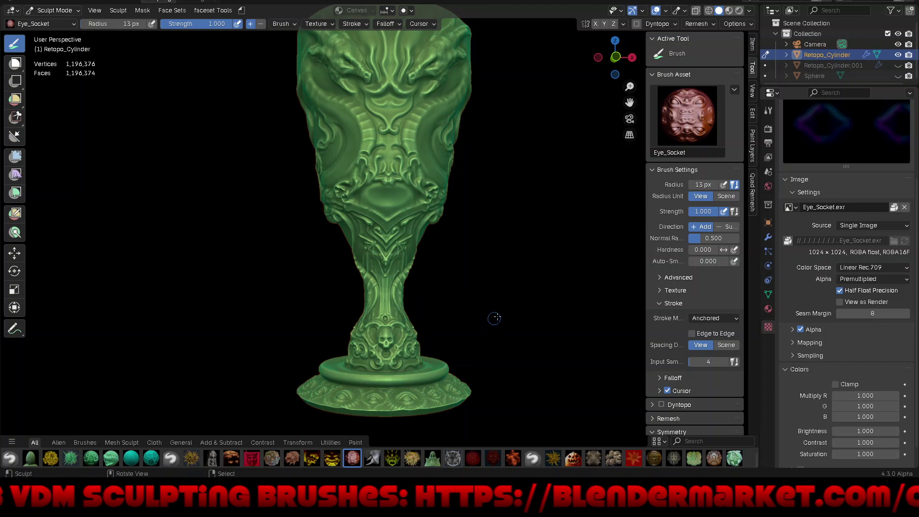
Undo and redo the remesh to compare the goblet's detail
middle_drag(494, 318, 471, 336)
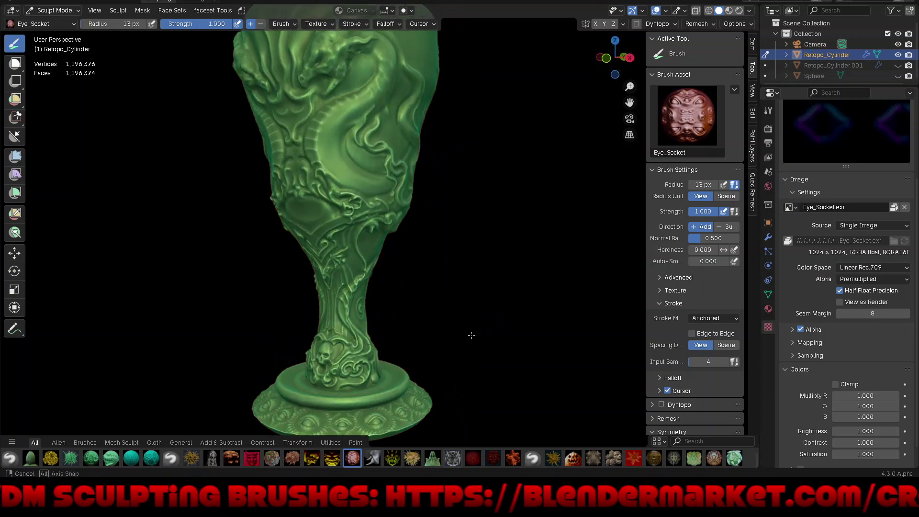
middle_drag(471, 336, 531, 326)
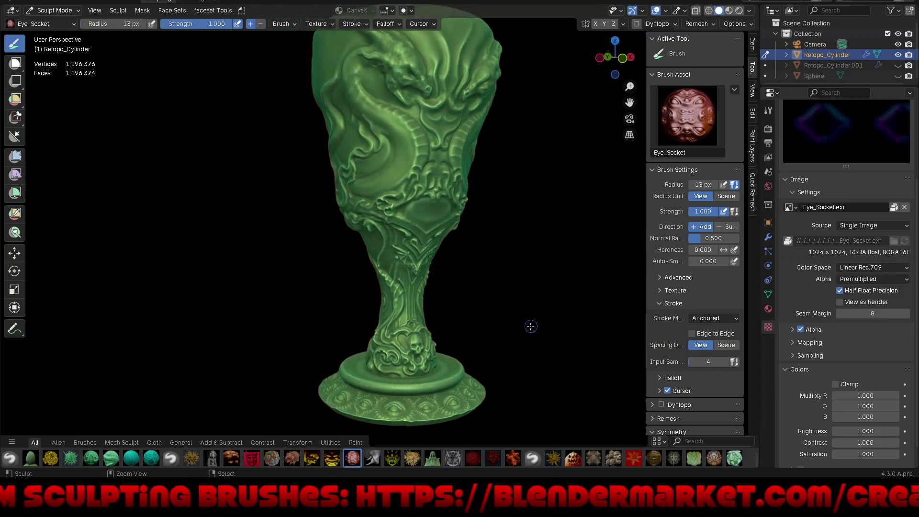
key(ctrl+z)
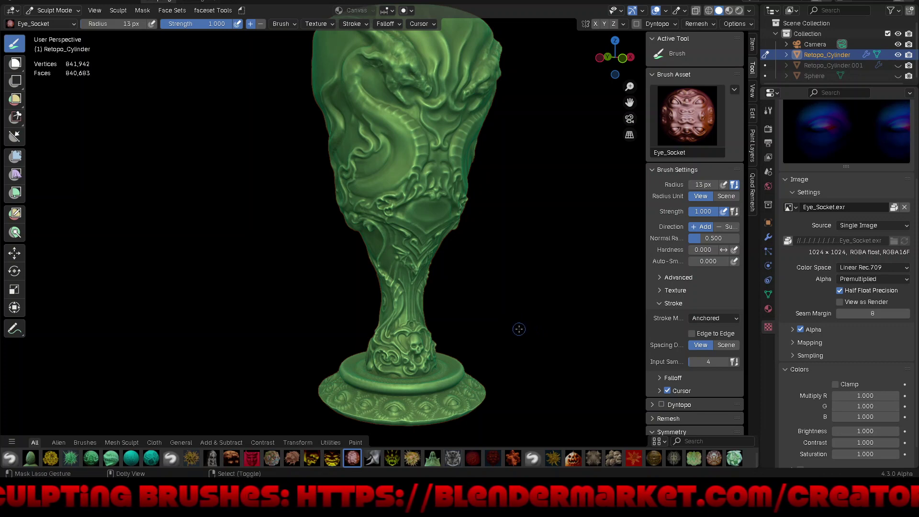
key(ctrl+shift+z)
Enlarge the sculpting brush radius to 38 px while viewing the base
mouse_move(521, 330)
middle_down()
mouse_move(474, 375)
mouse_move(487, 287)
middle_up()
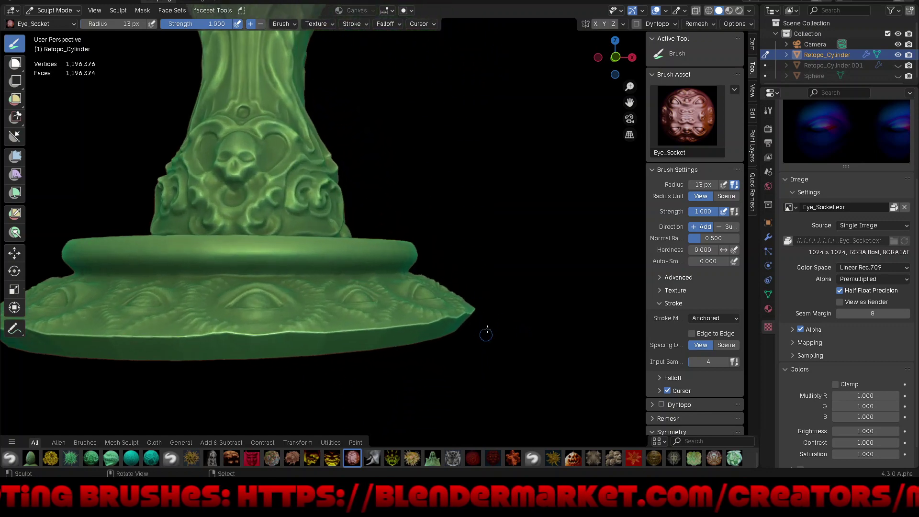
middle_drag(486, 335, 516, 307)
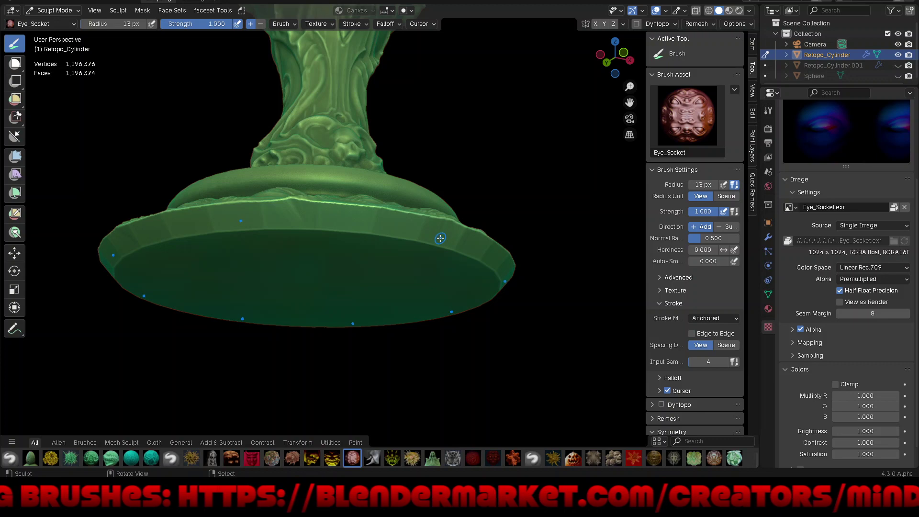
key(f)
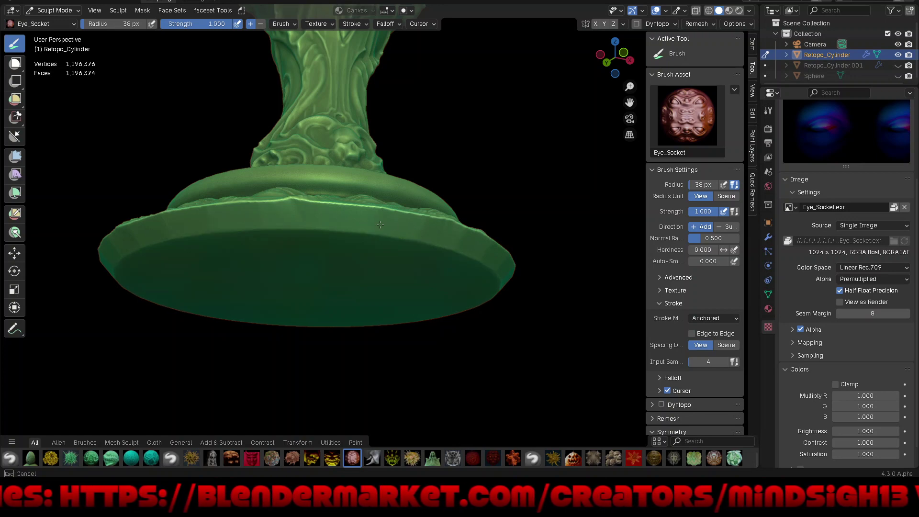
drag(462, 235, 343, 211)
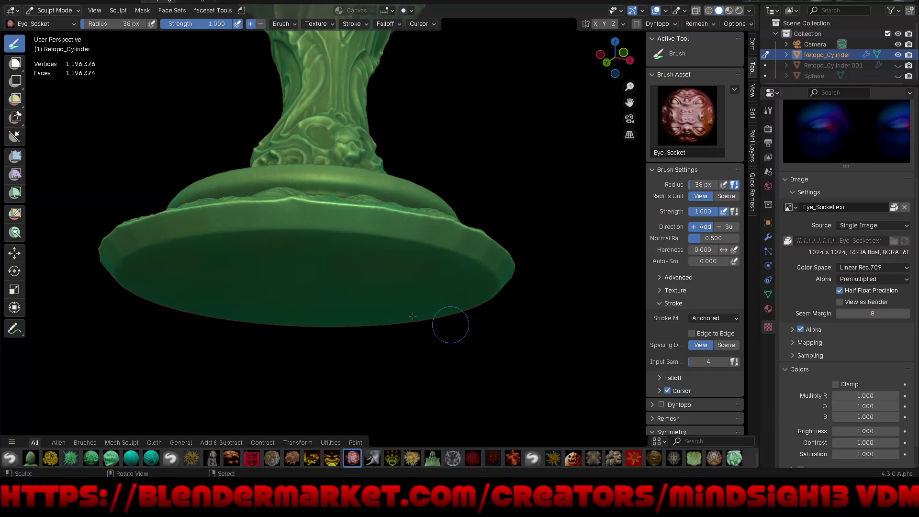
middle_drag(441, 322, 385, 353)
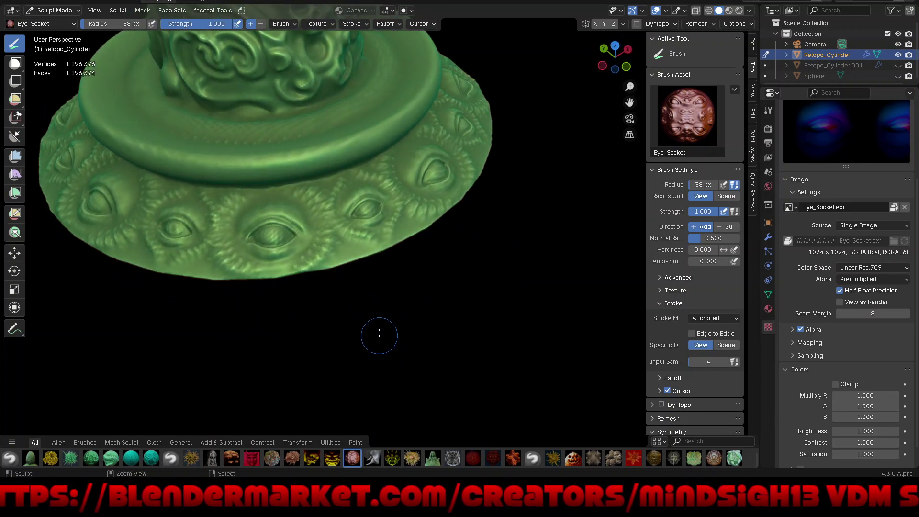
drag(268, 236, 264, 238)
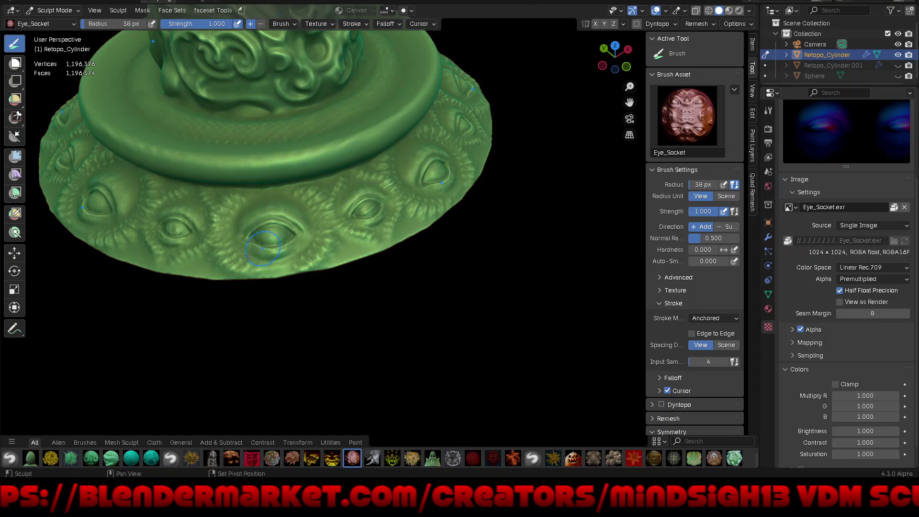
drag(182, 239, 183, 241)
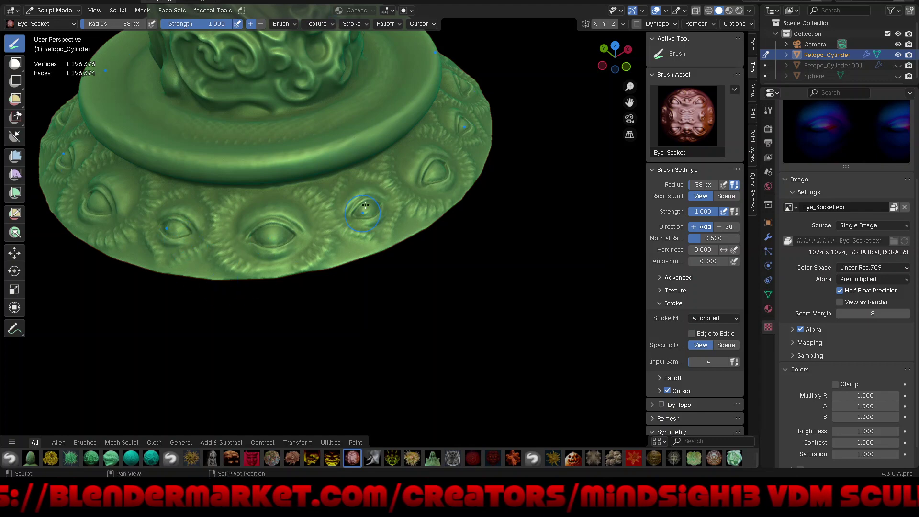
drag(368, 207, 367, 207)
middle_drag(472, 235, 454, 242)
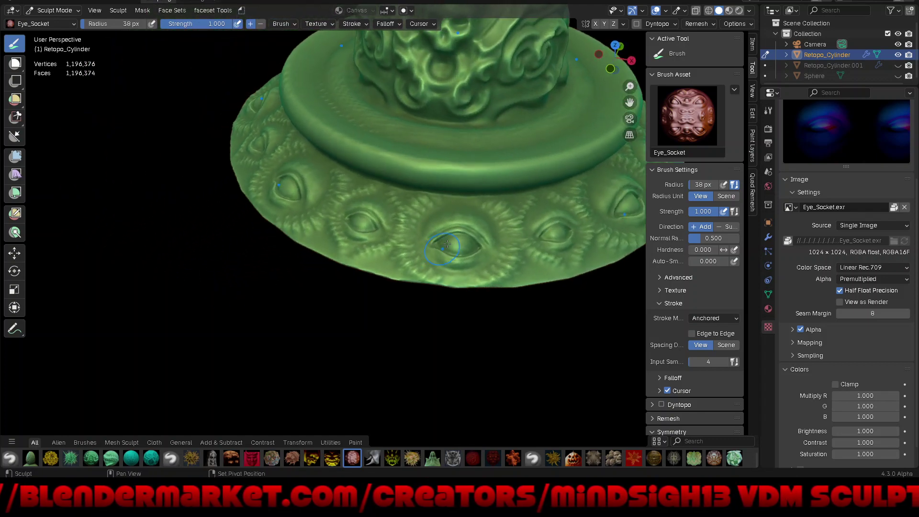
drag(454, 242, 455, 241)
middle_drag(359, 338, 353, 400)
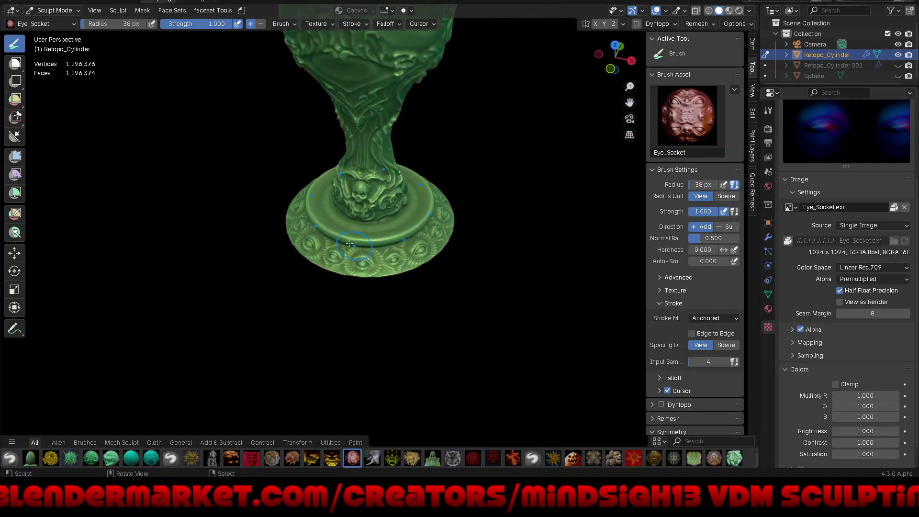
middle_drag(359, 294, 352, 167)
drag(351, 167, 344, 206)
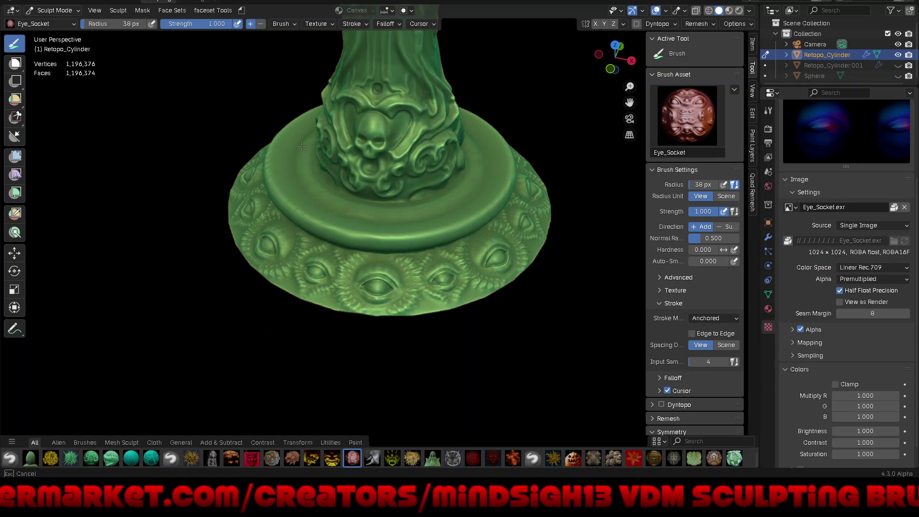
drag(285, 188, 285, 188)
drag(273, 138, 274, 138)
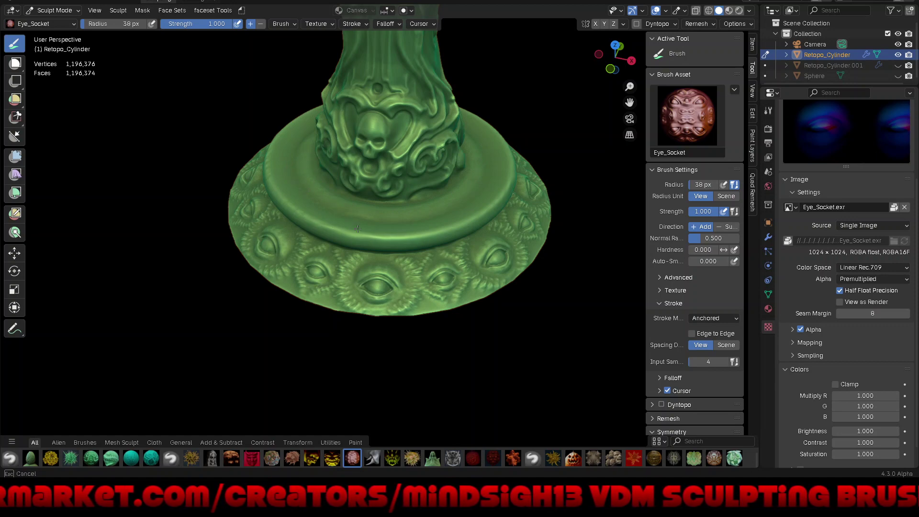
scroll(425, 248, down, 3)
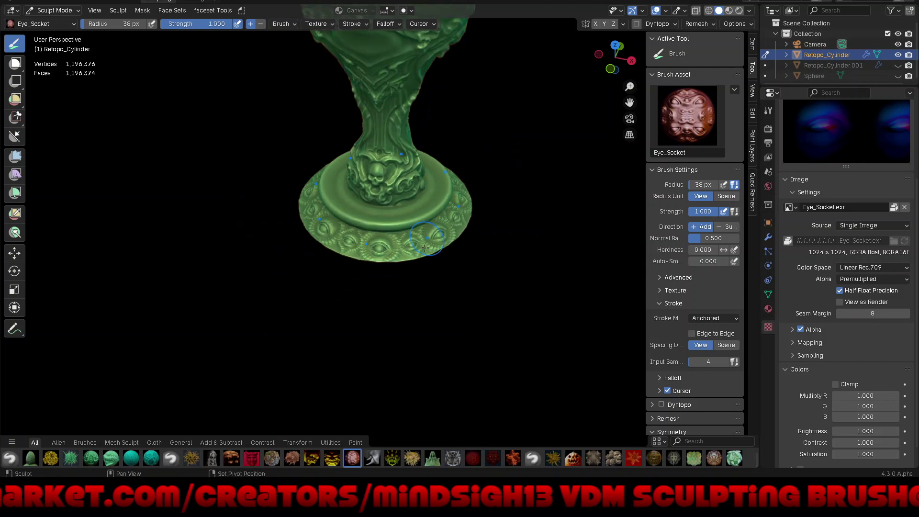
mouse_move(425, 248)
middle_down()
mouse_move(427, 369)
mouse_move(493, 318)
mouse_move(480, 345)
mouse_move(565, 324)
mouse_move(519, 349)
mouse_move(527, 349)
mouse_move(528, 375)
mouse_move(508, 329)
middle_up()
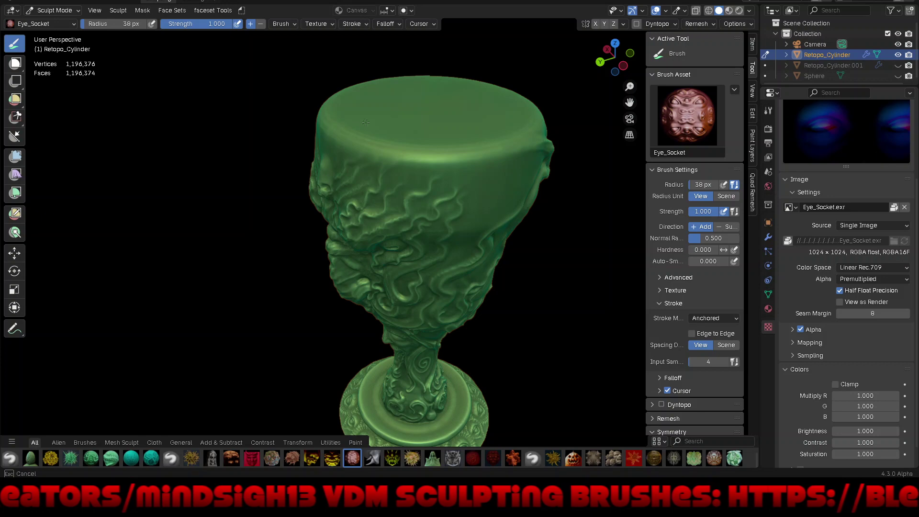
mouse_move(366, 123)
middle_down()
mouse_move(406, 229)
mouse_move(459, 271)
middle_up()
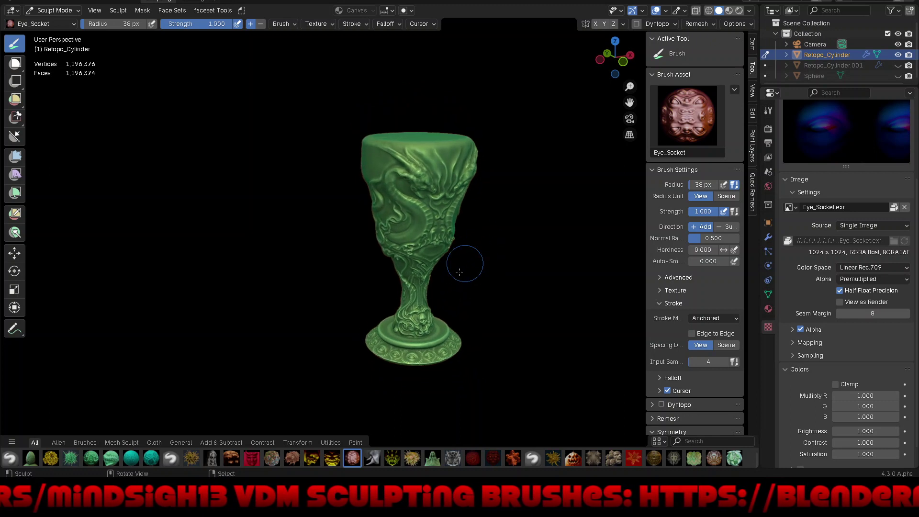
scroll(460, 272, up, 2)
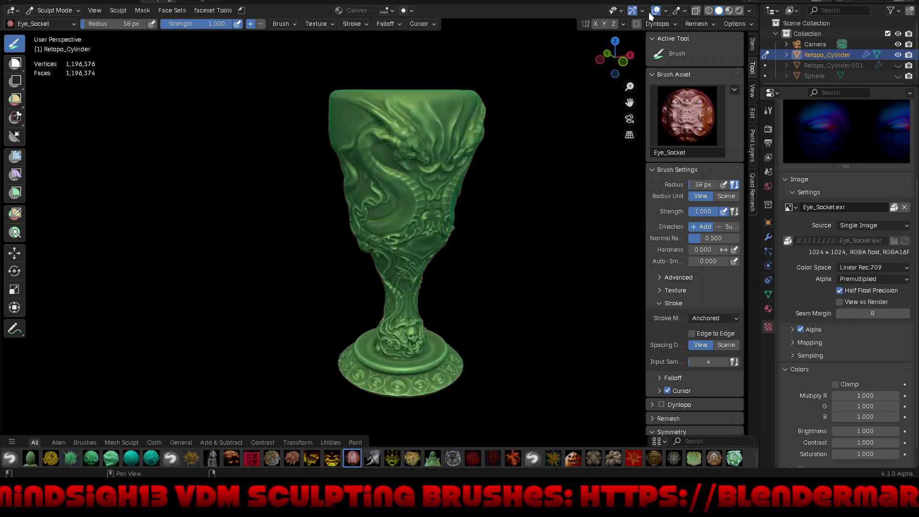
Check the symmetry options and save Dragon_Goblet.blend
click(622, 24)
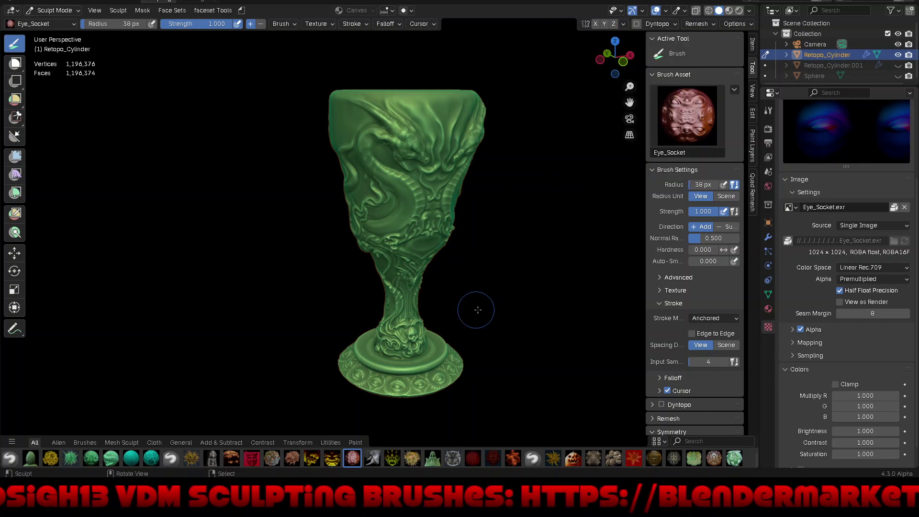
middle_drag(478, 353, 460, 329)
key(ctrl+s)
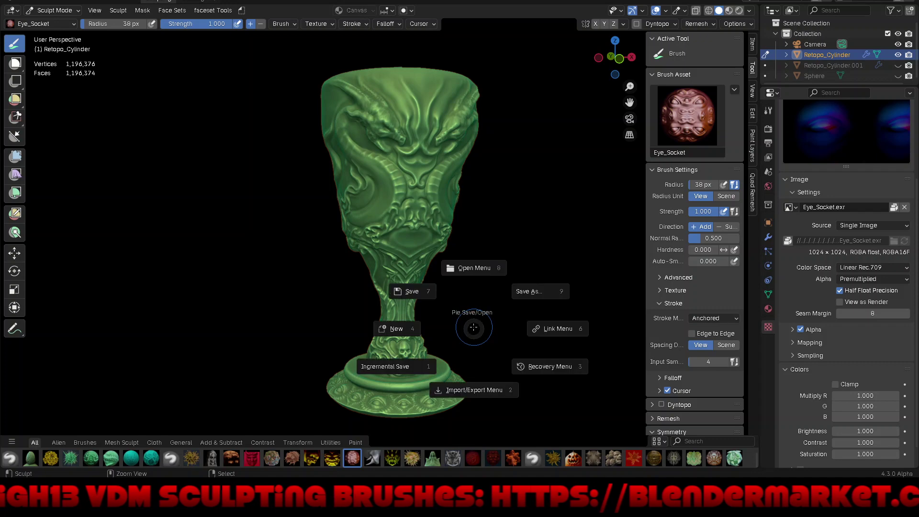
click(454, 321)
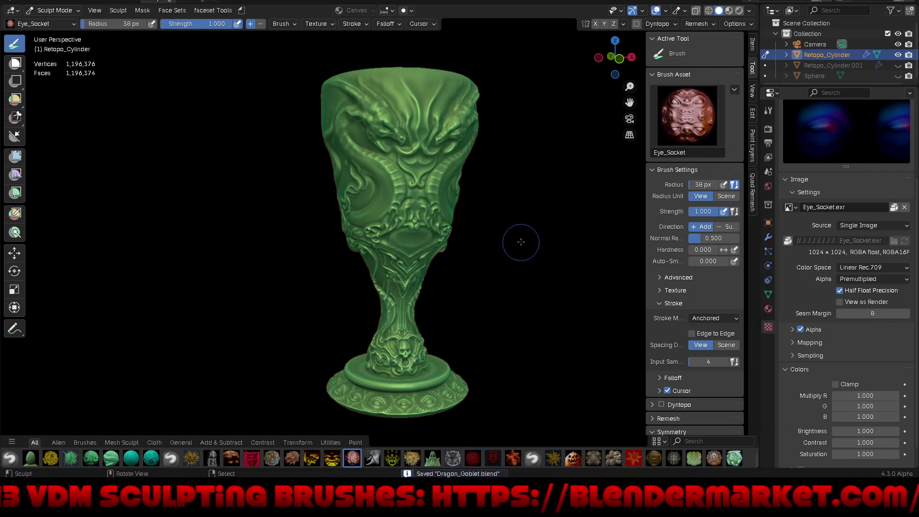
Switch to the Draw Sharp brush and frame the cup's carved side
key(q)
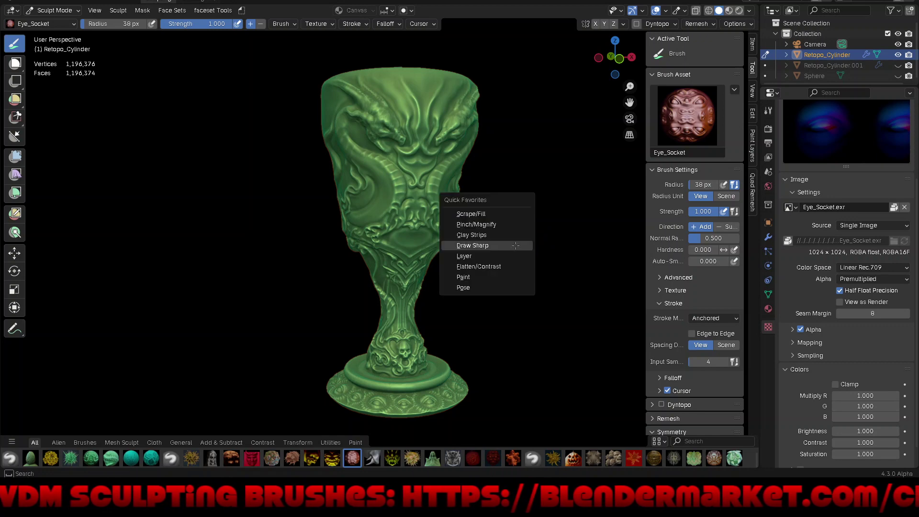
click(516, 245)
middle_drag(500, 327, 483, 282)
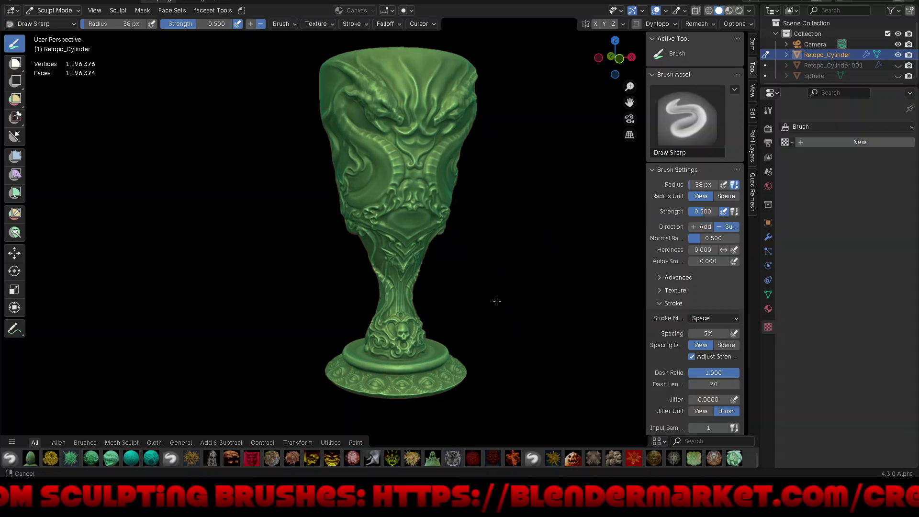
mouse_move(382, 171)
middle_down()
mouse_move(585, 167)
mouse_move(512, 250)
mouse_move(513, 276)
mouse_move(554, 261)
mouse_move(578, 268)
middle_up()
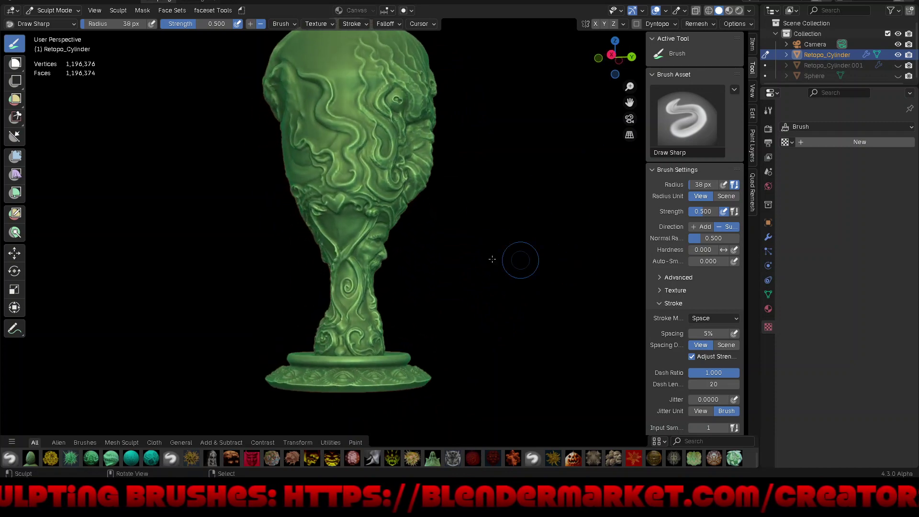
scroll(343, 270, up, 3)
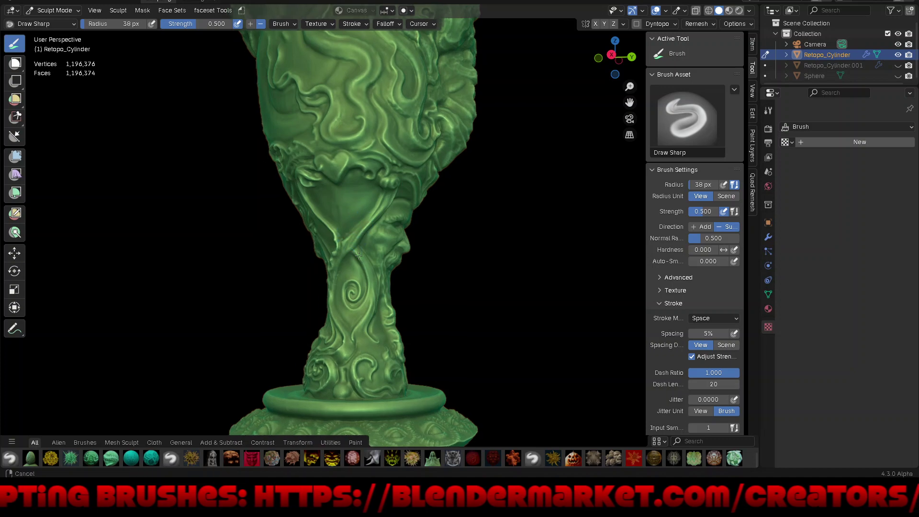
shift+middle_drag(355, 254, 397, 251)
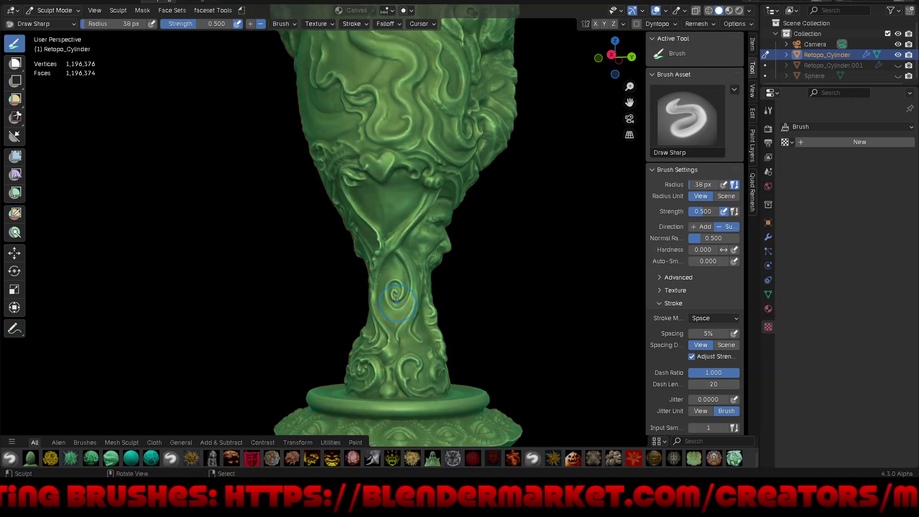
scroll(402, 136, up, 2)
scroll(418, 81, up, 2)
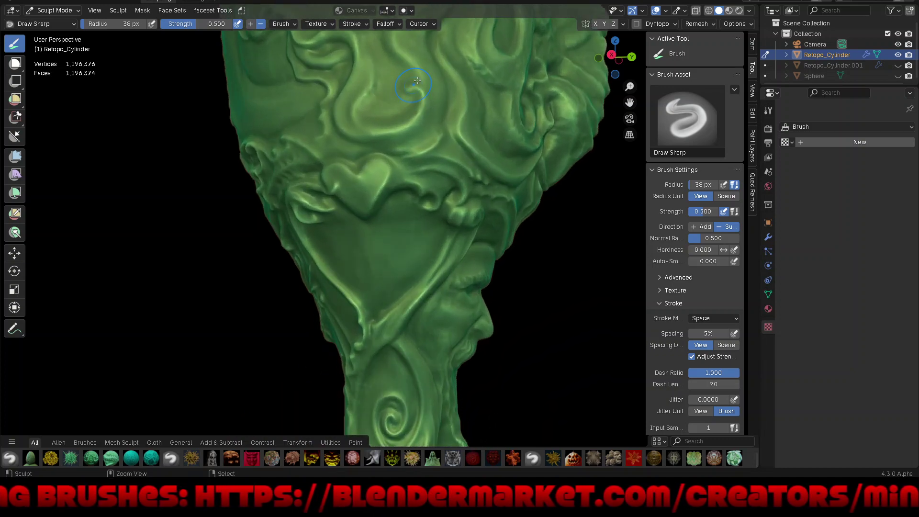
Carve sharp grooves along the cup's swirls and above the heart motif
middle_drag(429, 100, 428, 98)
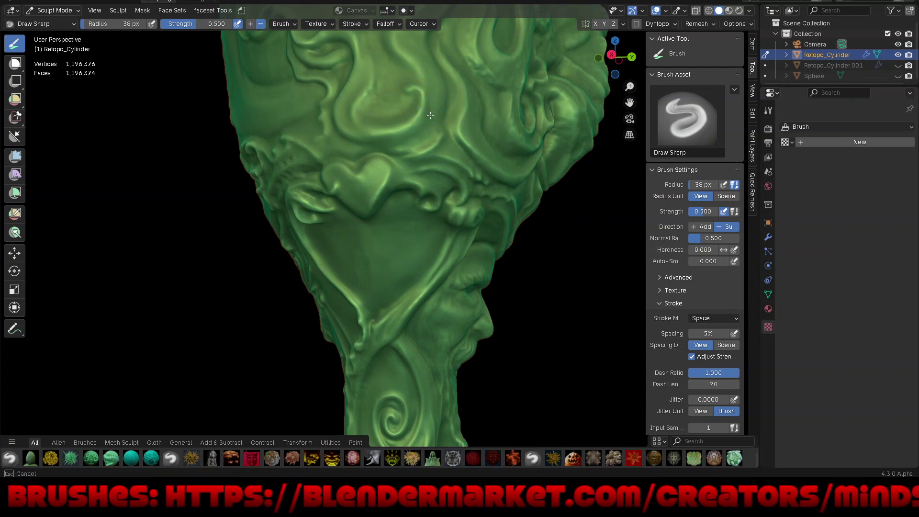
mouse_move(414, 143)
middle_down()
mouse_move(368, 149)
mouse_move(338, 133)
middle_up()
middle_drag(391, 142, 427, 124)
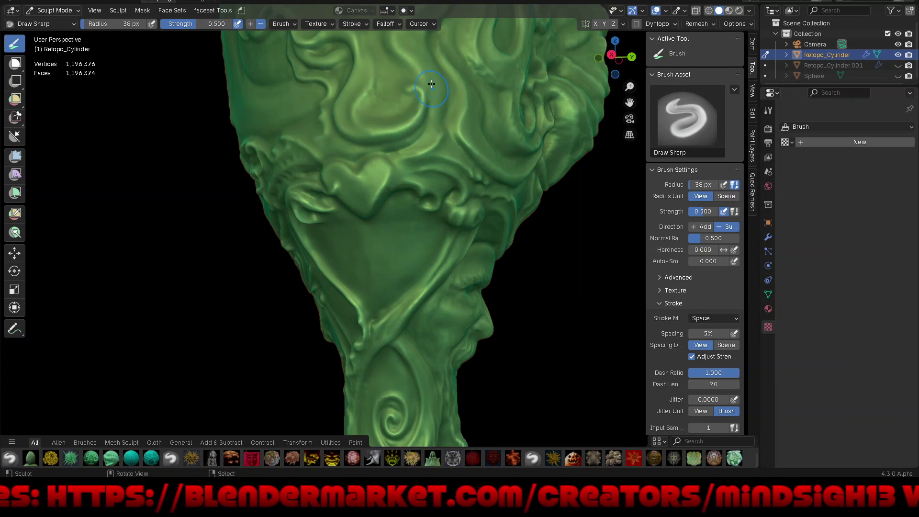
mouse_move(331, 132)
middle_down()
mouse_move(313, 136)
mouse_move(320, 136)
mouse_move(315, 127)
mouse_move(299, 120)
mouse_move(326, 139)
mouse_move(314, 147)
mouse_move(324, 121)
mouse_move(321, 148)
mouse_move(328, 148)
middle_up()
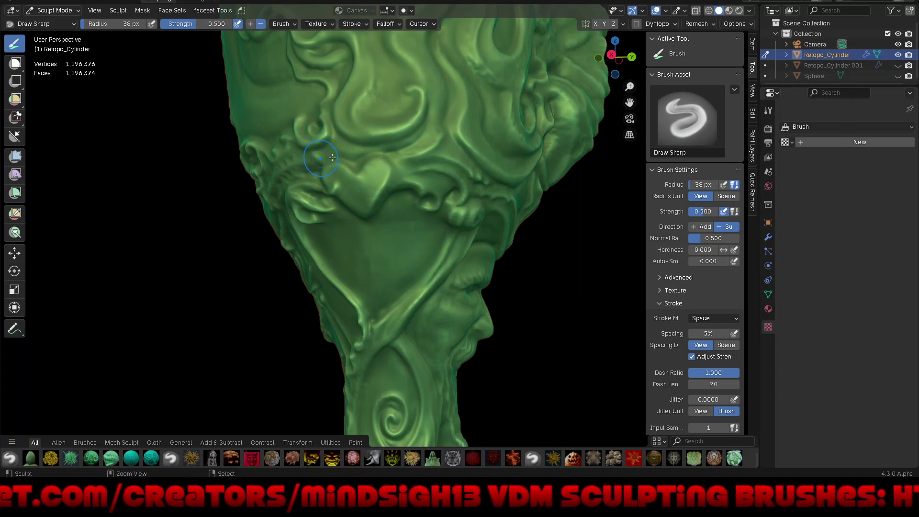
middle_drag(343, 156, 314, 161)
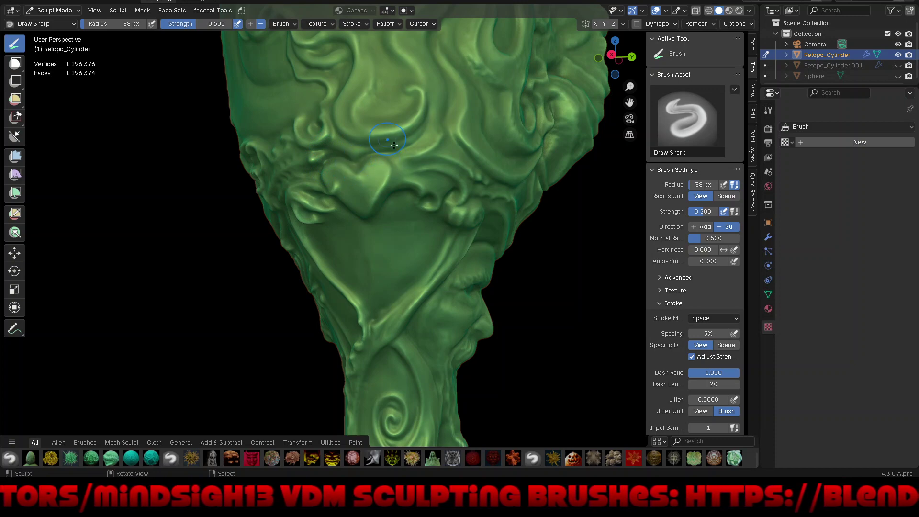
middle_drag(422, 124, 403, 139)
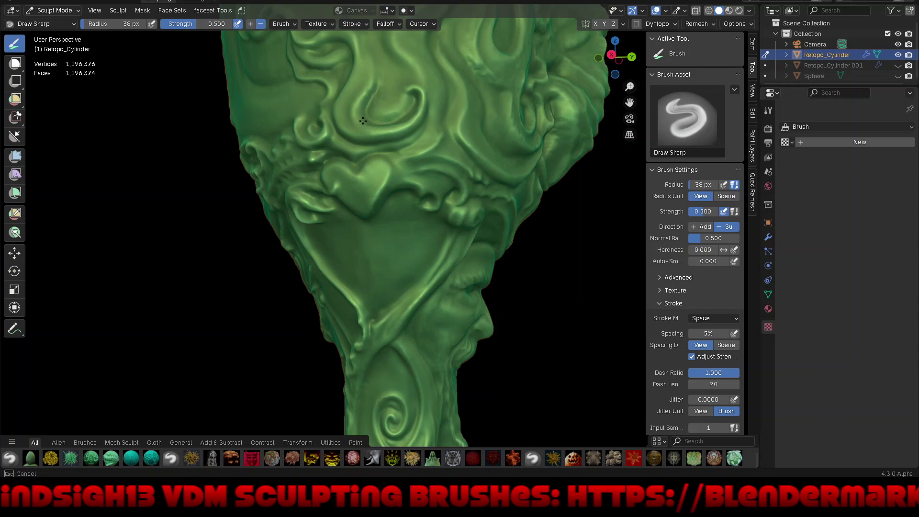
scroll(379, 219, down, 5)
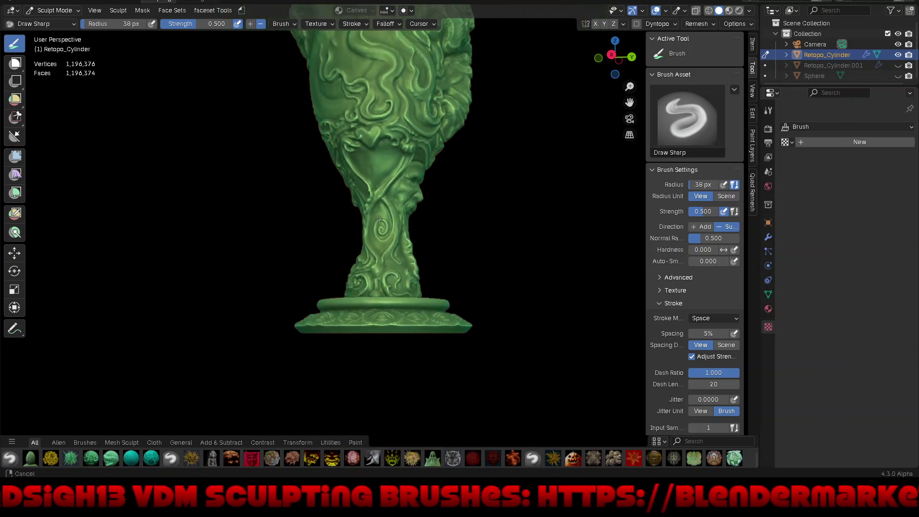
mouse_move(379, 218)
middle_down()
mouse_move(421, 245)
mouse_move(439, 238)
mouse_move(437, 226)
mouse_move(408, 232)
mouse_move(495, 248)
mouse_move(505, 231)
mouse_move(511, 249)
mouse_move(468, 234)
mouse_move(502, 225)
mouse_move(508, 253)
middle_up()
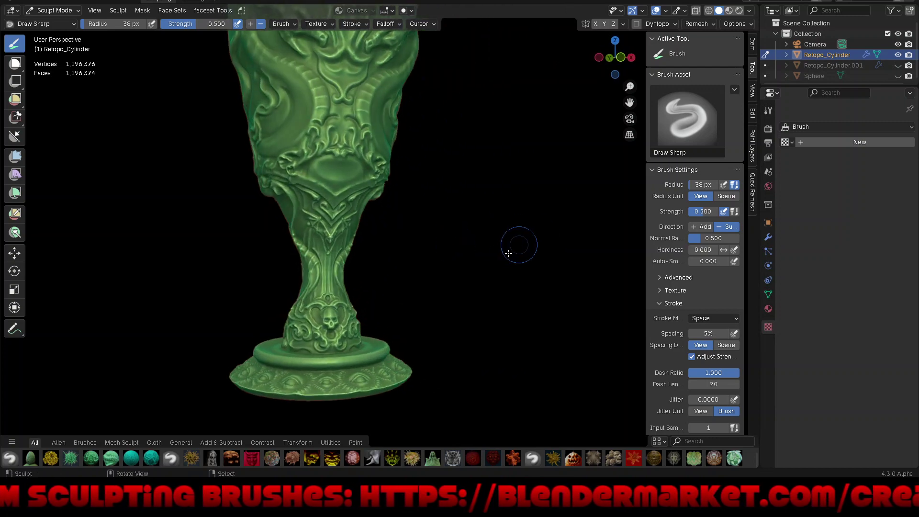
scroll(460, 331, down, 3)
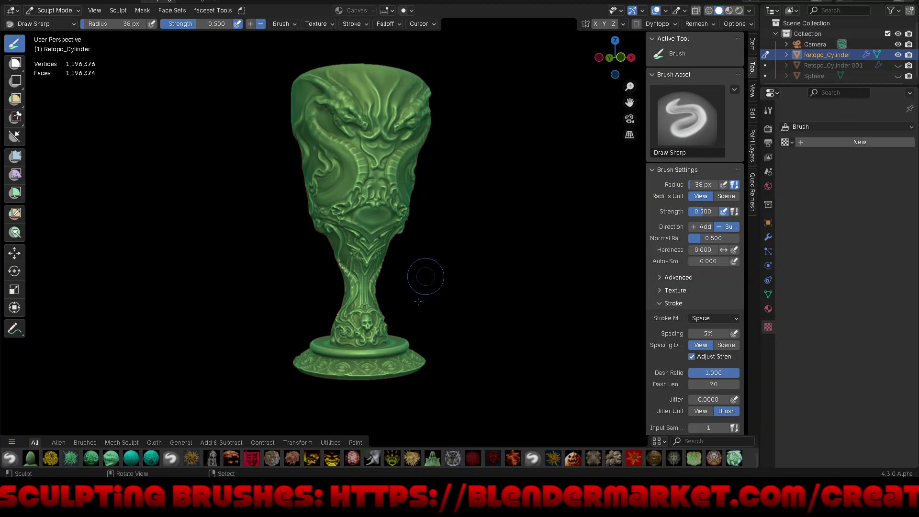
mouse_move(418, 301)
middle_down()
mouse_move(508, 332)
mouse_move(588, 313)
mouse_move(437, 314)
middle_up()
middle_drag(441, 311, 422, 287)
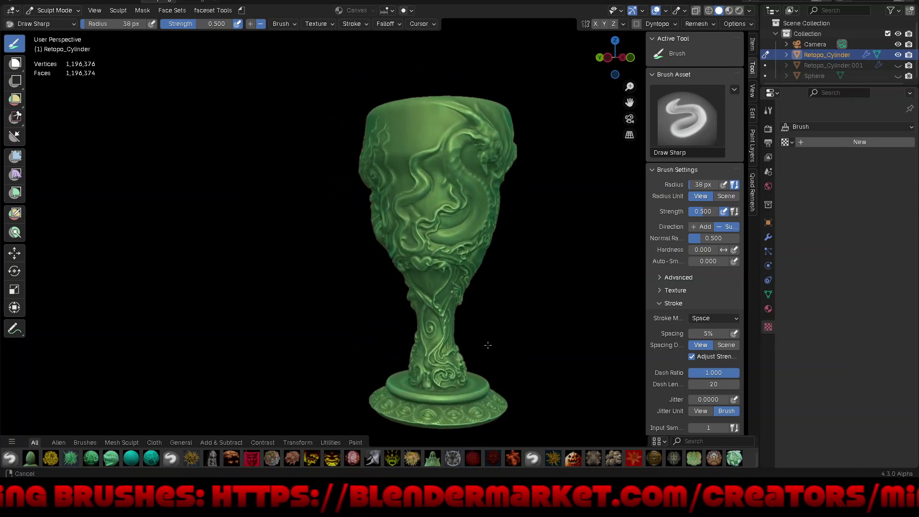
scroll(395, 182, up, 4)
scroll(396, 183, up, 2)
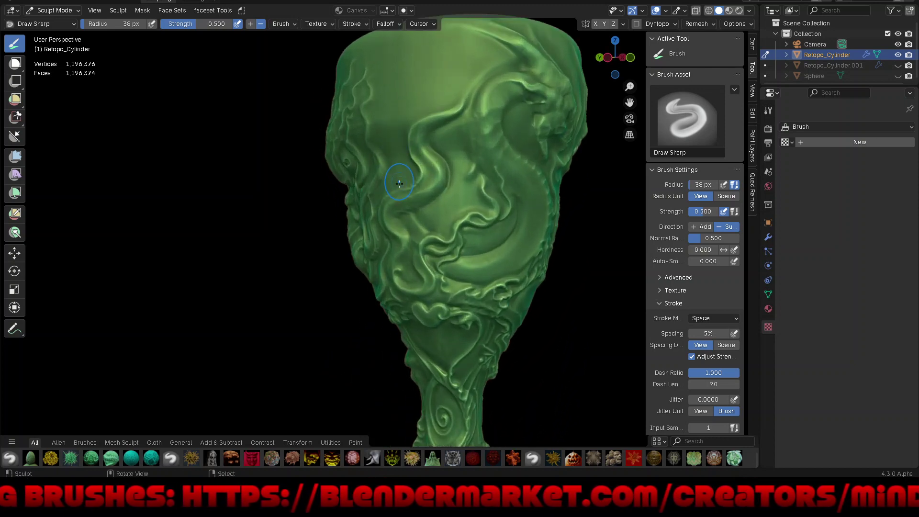
Carve sharp grooves along the upper cup's swirl and near the rim
drag(400, 186, 430, 235)
click(433, 235)
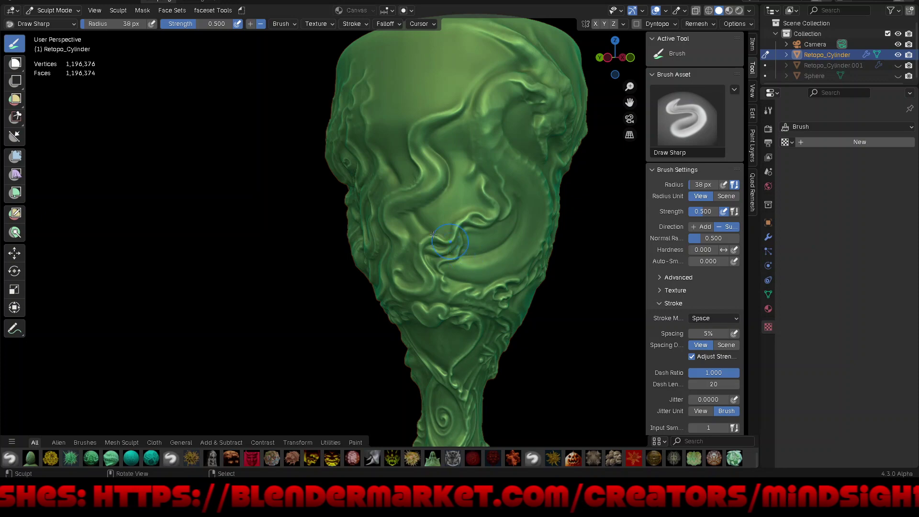
drag(471, 151, 470, 154)
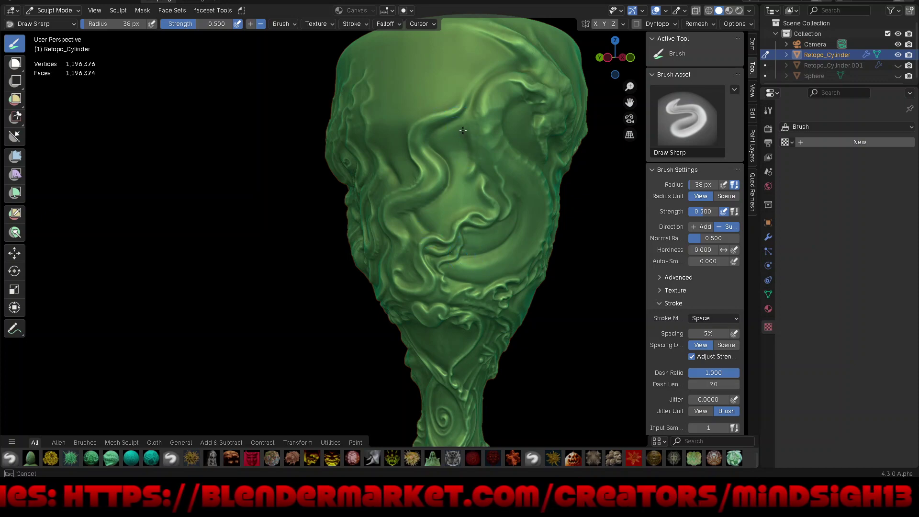
drag(467, 102, 467, 101)
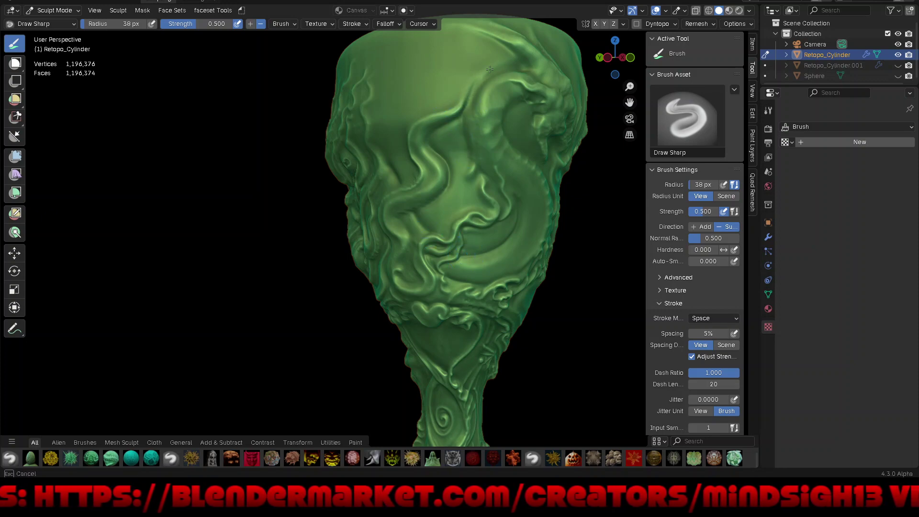
drag(490, 69, 458, 124)
click(503, 77)
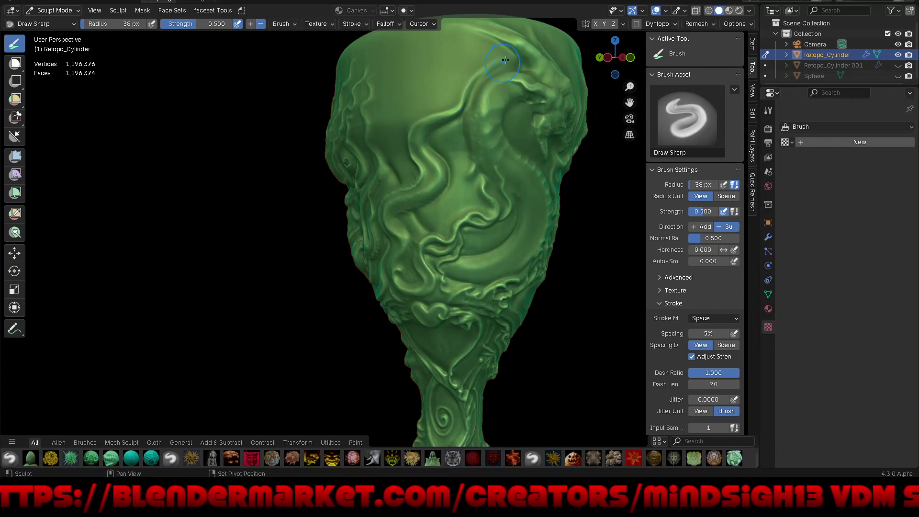
mouse_move(494, 68)
mouse_down()
mouse_move(476, 84)
mouse_move(492, 87)
mouse_up()
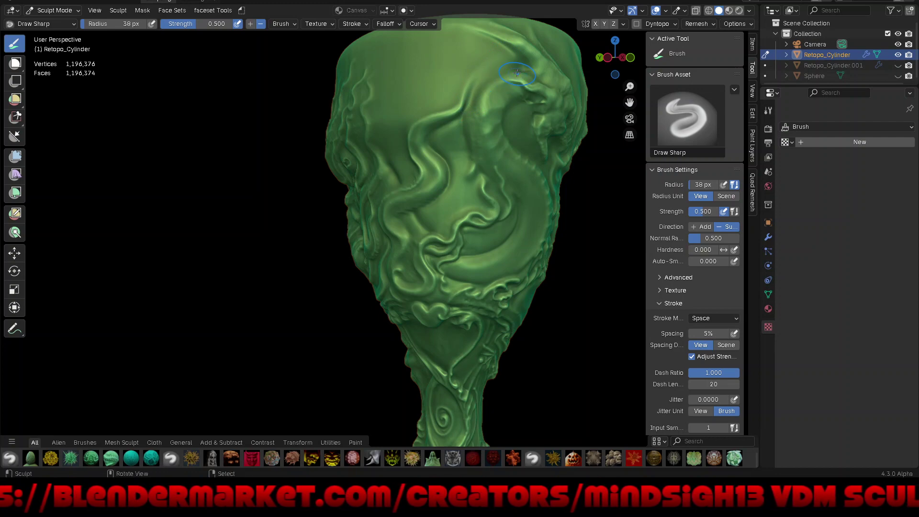
Orbit to another side and carve more sharp grooves beside the eye swirl
mouse_move(494, 126)
ctrl+middle_down()
mouse_move(420, 250)
mouse_move(558, 287)
ctrl+middle_up()
mouse_move(431, 272)
middle_down()
mouse_move(371, 266)
mouse_move(353, 176)
middle_up()
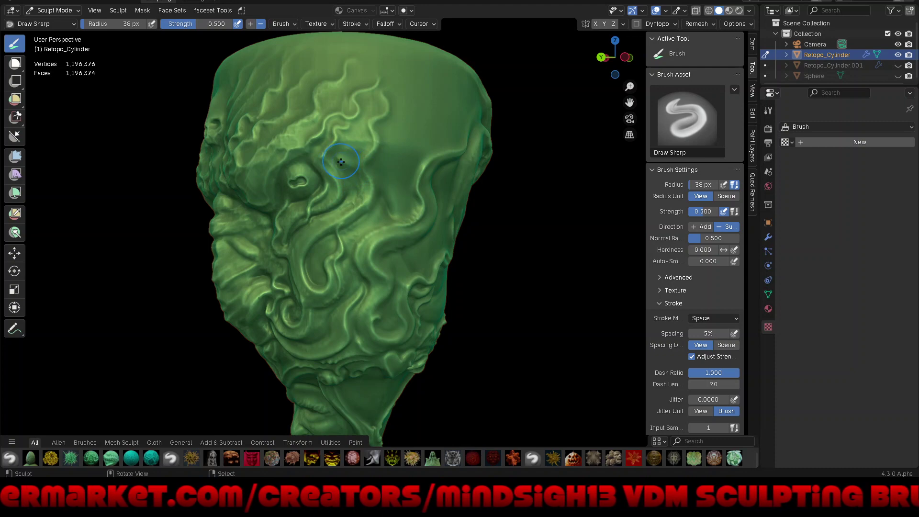
mouse_move(342, 166)
mouse_down()
mouse_move(336, 155)
mouse_move(359, 168)
mouse_up()
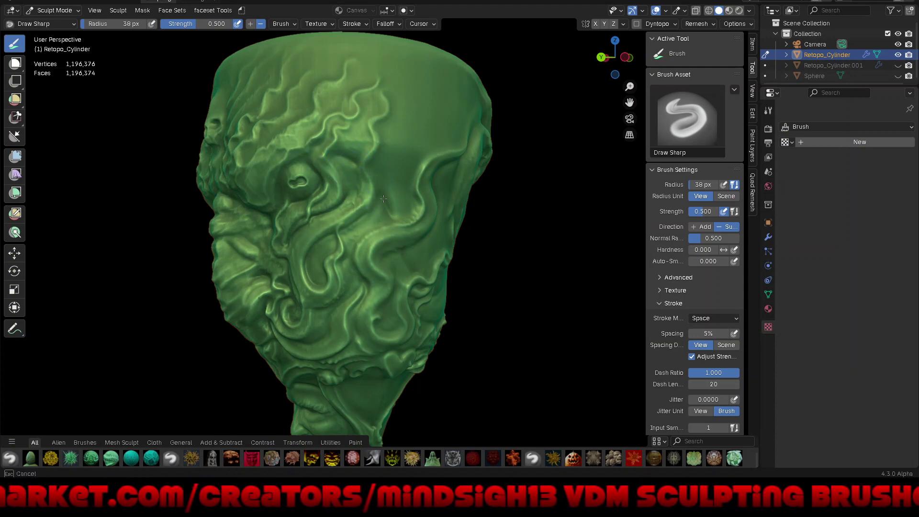
mouse_move(357, 149)
mouse_down()
mouse_move(347, 143)
mouse_move(390, 182)
mouse_up()
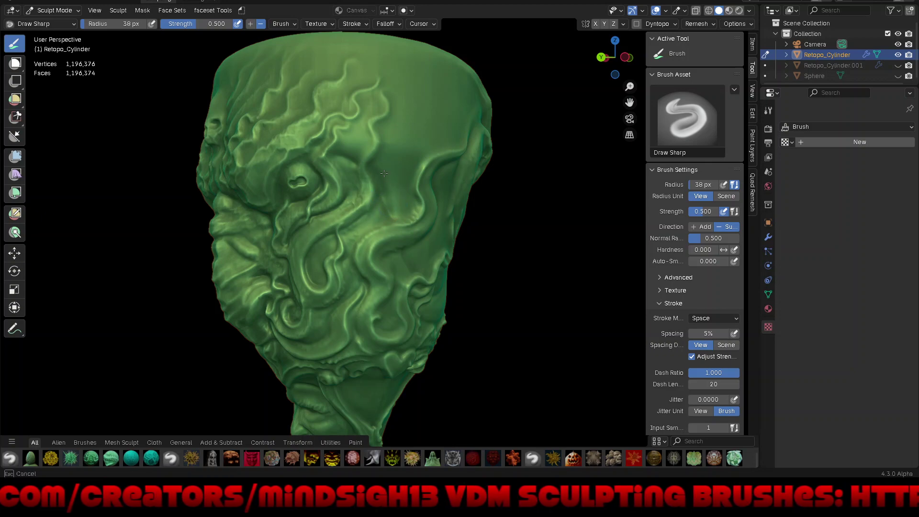
mouse_move(398, 209)
mouse_down()
mouse_move(351, 245)
mouse_move(355, 276)
mouse_up()
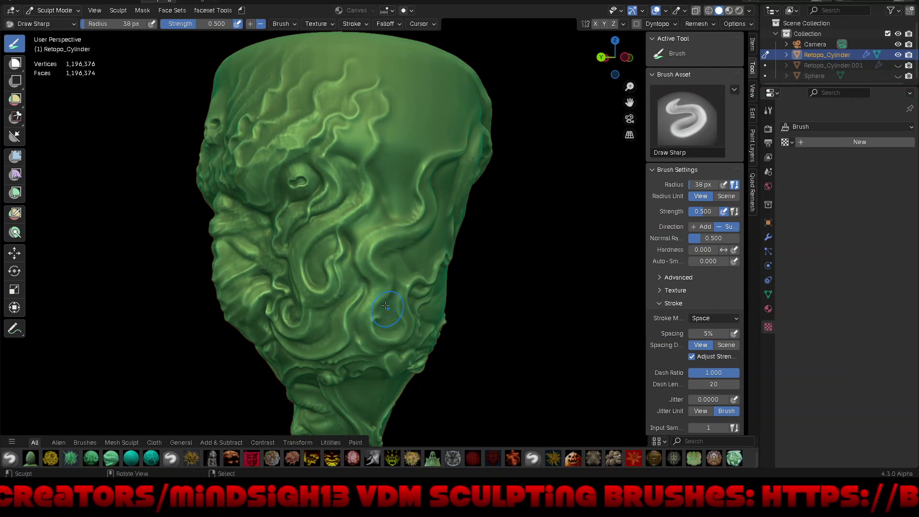
drag(386, 307, 392, 314)
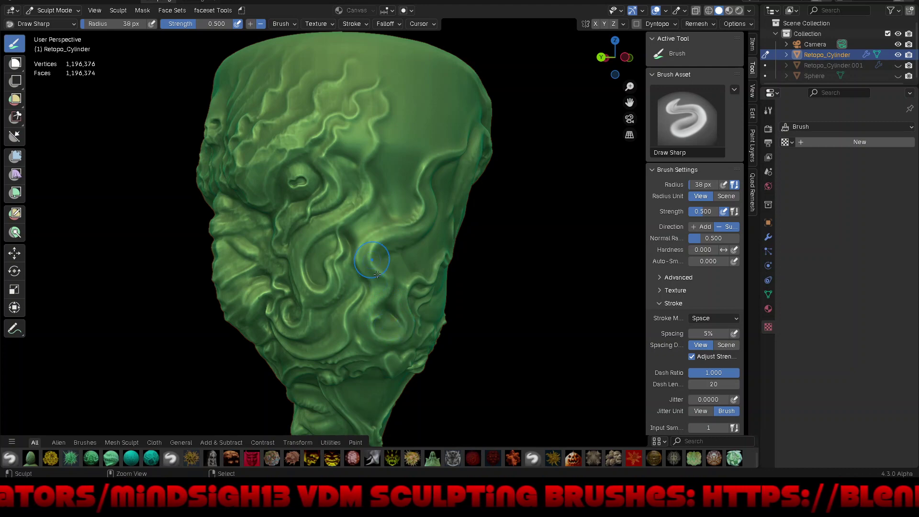
mouse_move(378, 275)
ctrl+middle_down()
mouse_move(447, 325)
mouse_move(413, 318)
mouse_move(472, 312)
mouse_move(437, 300)
mouse_move(512, 304)
mouse_move(479, 288)
ctrl+middle_up()
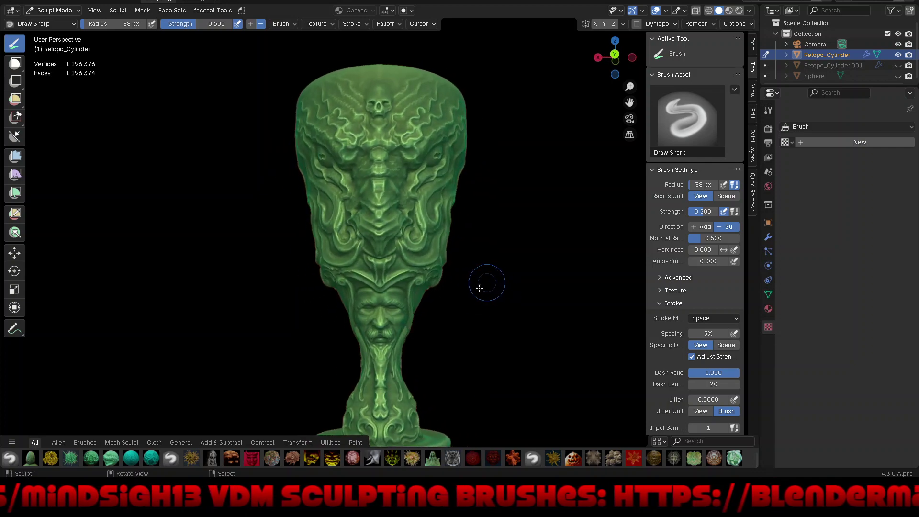
Carve a sharp crease down the swirling carving just above the stem face
scroll(387, 252, up, 2)
scroll(381, 242, up, 2)
middle_drag(381, 242, 364, 176)
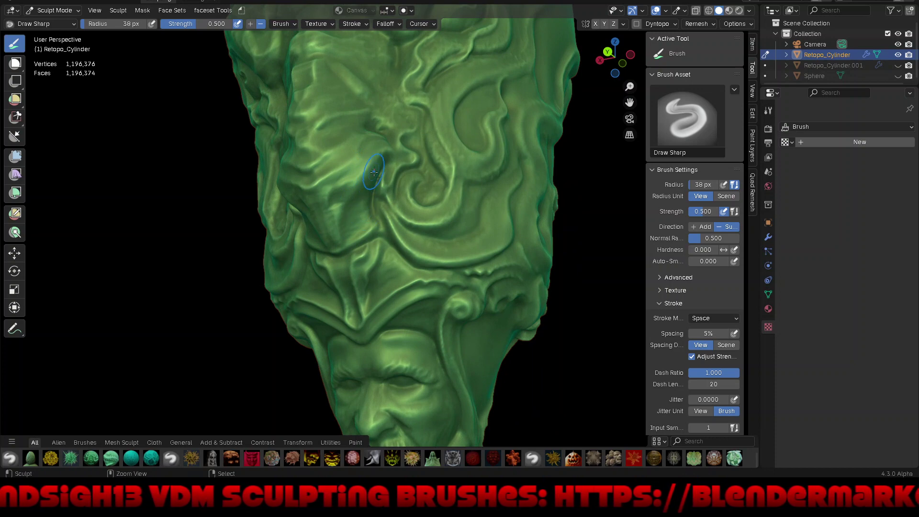
drag(357, 180, 360, 222)
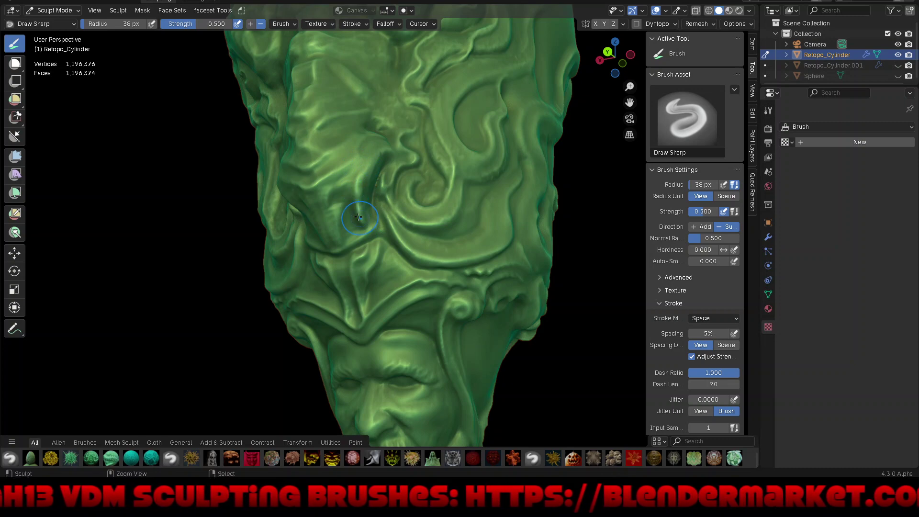
drag(351, 199, 345, 238)
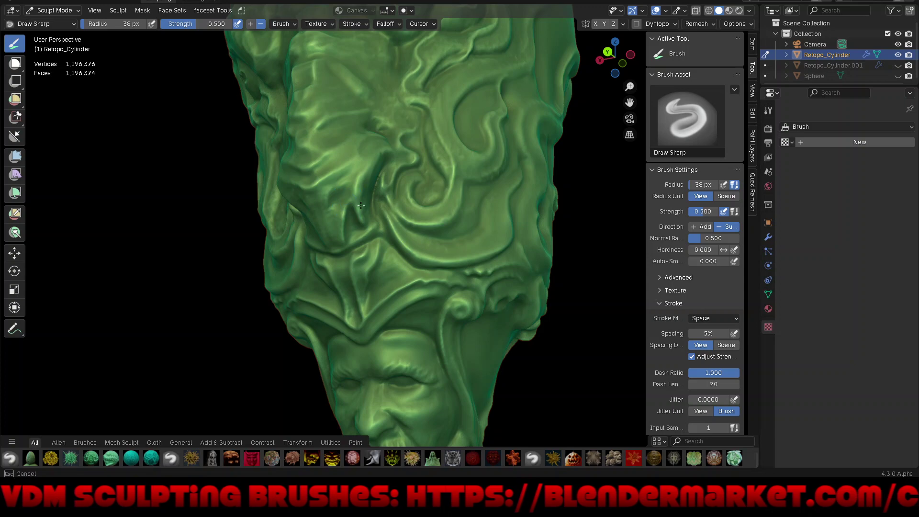
scroll(419, 296, down, 5)
mouse_move(419, 297)
middle_down()
mouse_move(464, 256)
mouse_move(430, 239)
mouse_move(353, 255)
mouse_move(427, 247)
middle_up()
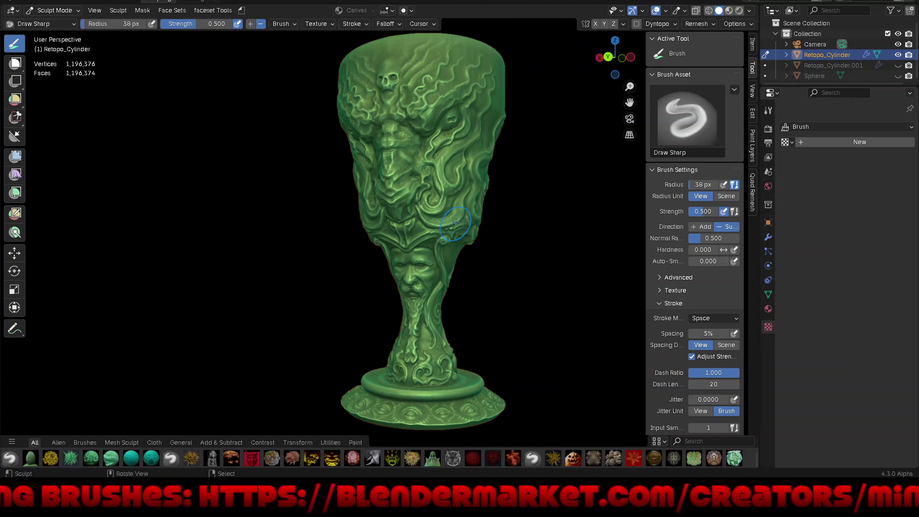
mouse_move(455, 227)
middle_down()
mouse_move(410, 194)
mouse_move(424, 180)
middle_up()
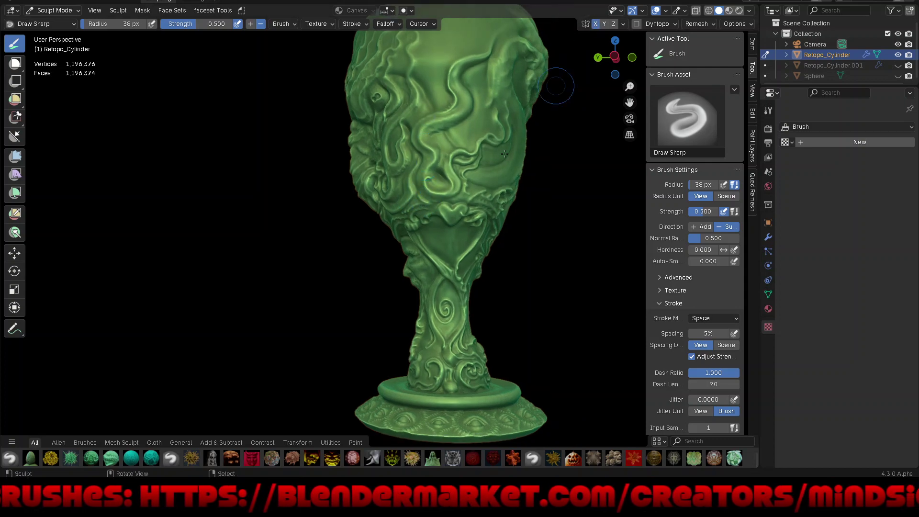
mouse_move(438, 255)
middle_down()
mouse_move(542, 259)
mouse_move(405, 190)
mouse_move(427, 257)
mouse_move(421, 283)
mouse_move(429, 273)
mouse_move(322, 258)
mouse_move(407, 263)
mouse_move(345, 261)
mouse_move(413, 284)
mouse_move(416, 335)
mouse_move(419, 267)
mouse_move(383, 311)
mouse_move(563, 324)
mouse_move(474, 311)
mouse_move(465, 296)
middle_up()
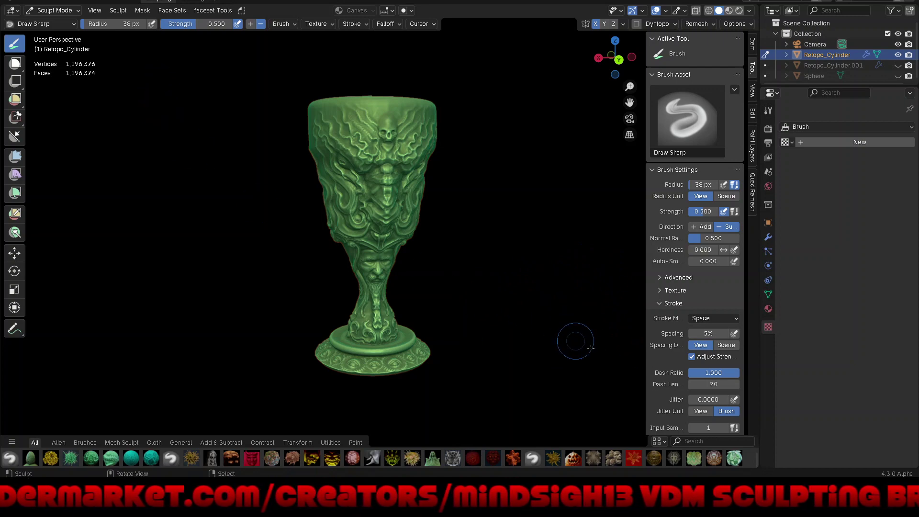
Symmetrize the sculpt with direction -X to +X and check the mirrored result
scroll(669, 403, down, 2)
scroll(667, 364, down, 3)
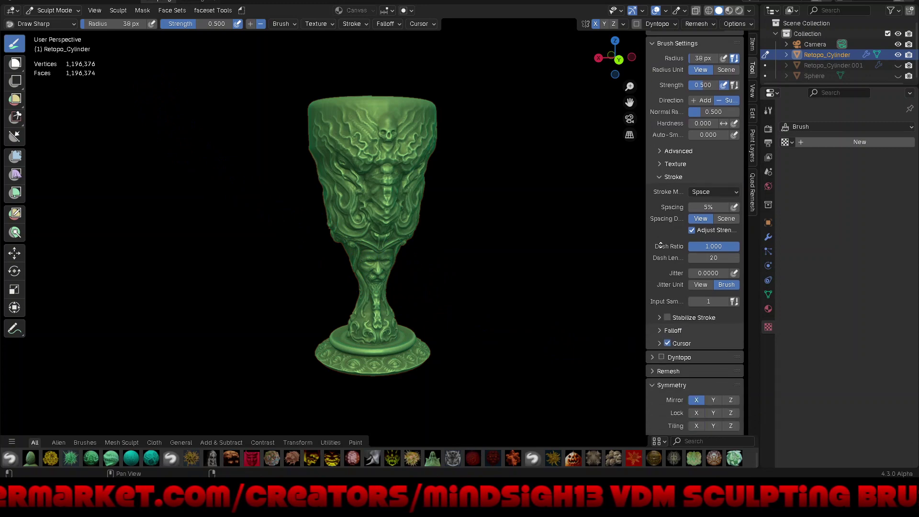
scroll(663, 316, down, 3)
scroll(662, 288, down, 2)
scroll(659, 282, down, 4)
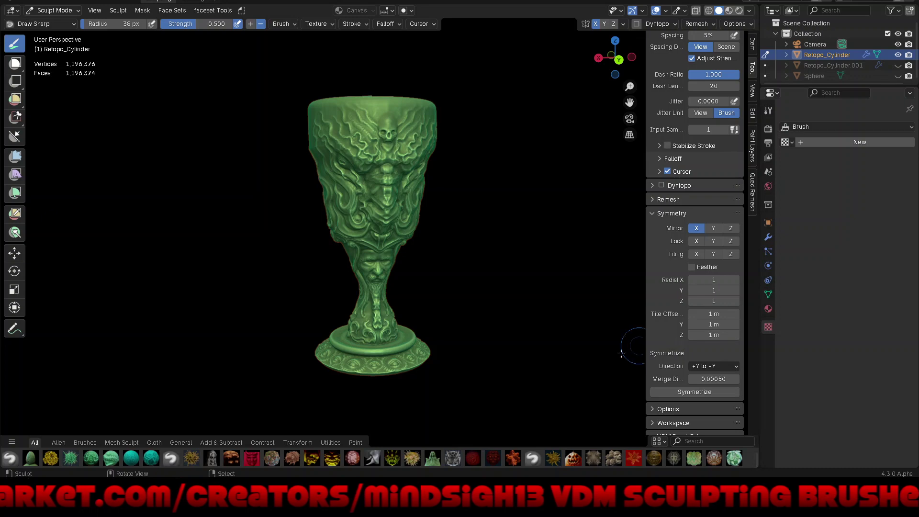
middle_drag(558, 369, 548, 353)
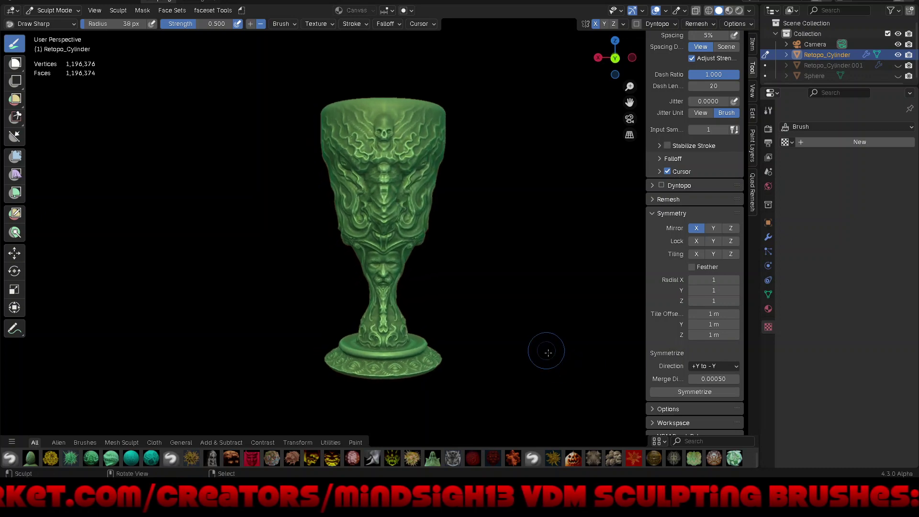
click(698, 366)
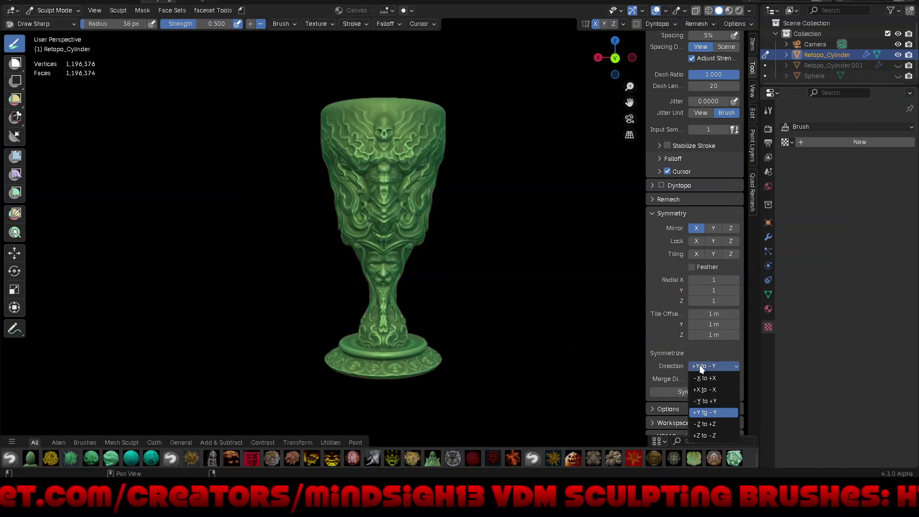
click(704, 379)
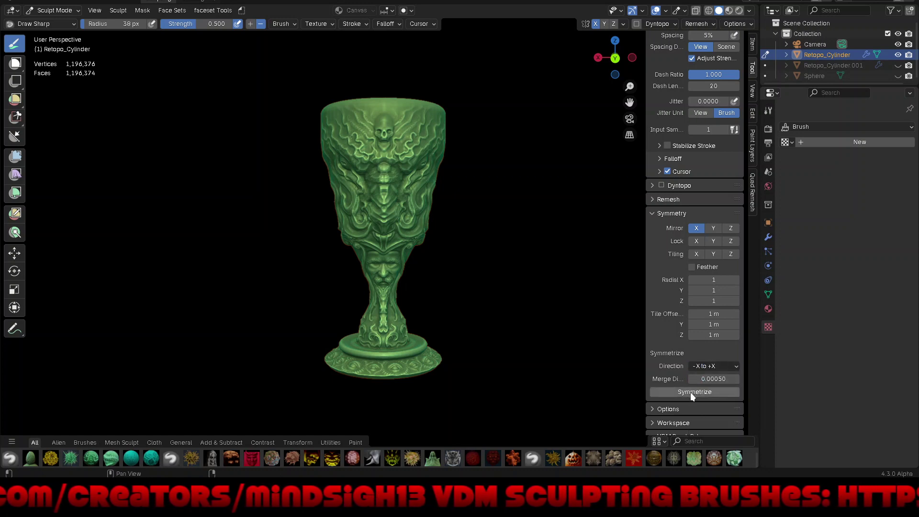
click(690, 391)
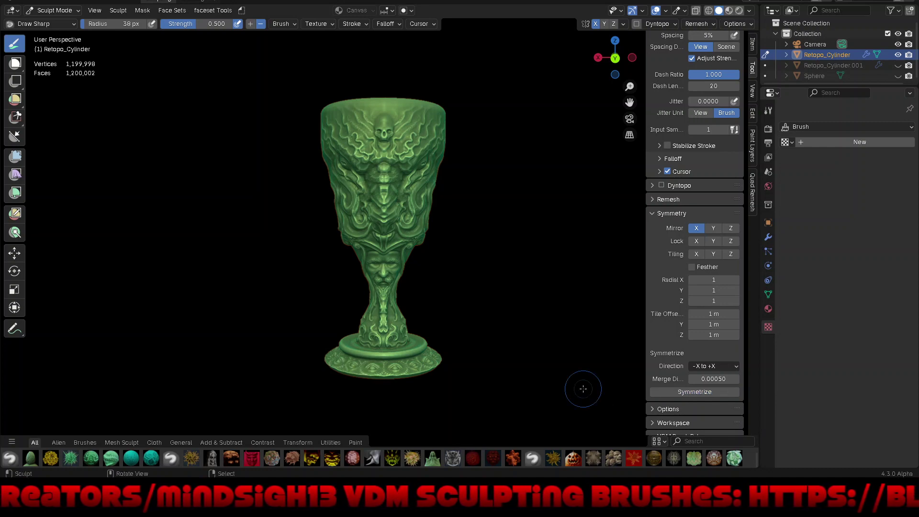
mouse_move(546, 342)
middle_down()
mouse_move(372, 386)
mouse_move(329, 386)
mouse_move(303, 403)
mouse_move(312, 335)
mouse_move(303, 308)
mouse_move(356, 325)
mouse_move(556, 332)
mouse_move(547, 297)
mouse_move(541, 324)
middle_up()
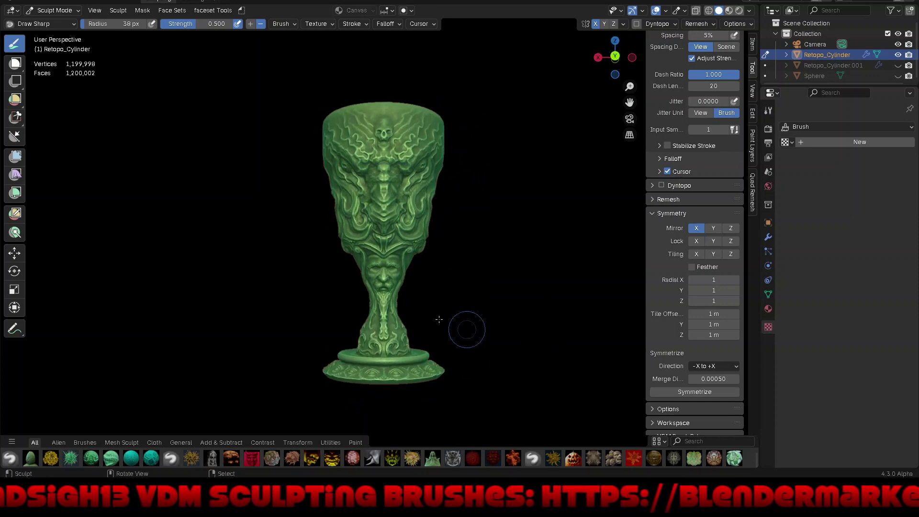
Save the symmetrized goblet to Dragon_Goblet.blend
scroll(380, 294, up, 2)
scroll(380, 293, up, 1)
mouse_move(379, 293)
middle_down()
mouse_move(460, 283)
mouse_move(519, 290)
mouse_move(472, 309)
middle_up()
scroll(471, 310, down, 1)
key(ctrl+s)
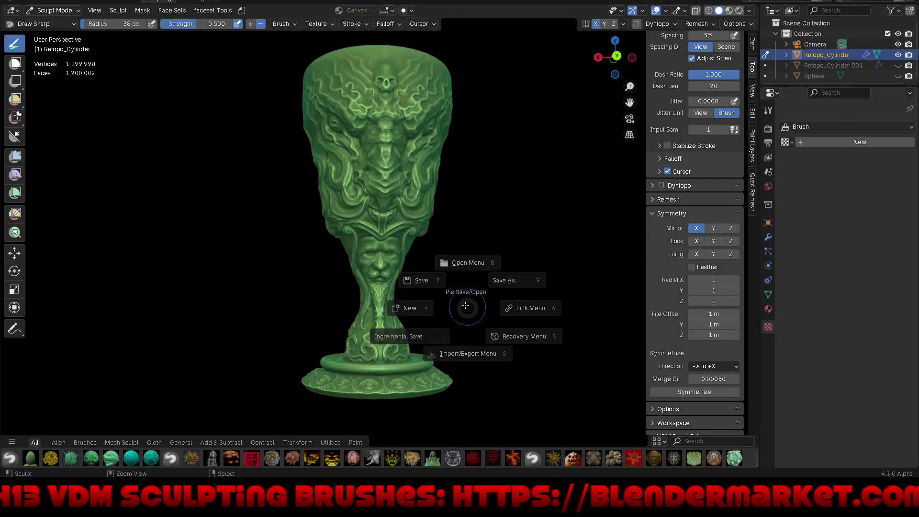
click(423, 275)
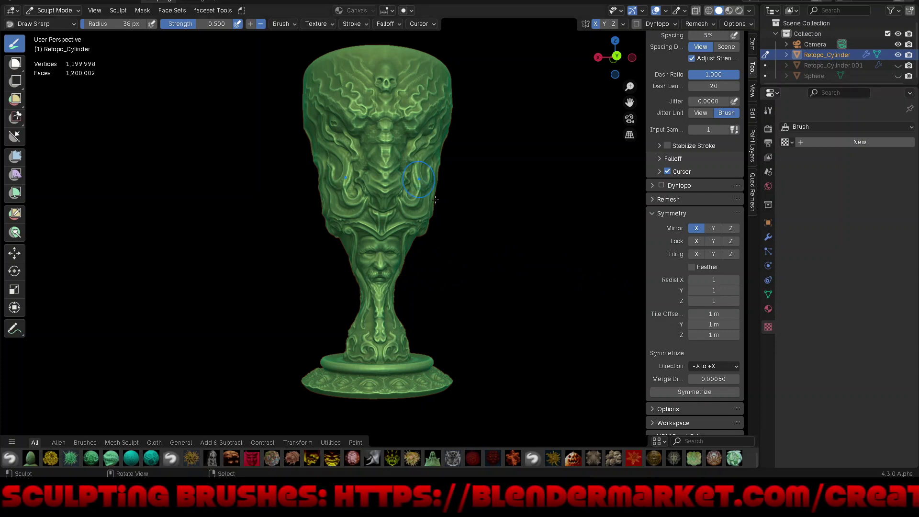
Inspect the dragon and face sides of the goblet, then bring up the File menu
scroll(492, 232, up, 2)
middle_drag(492, 232, 361, 200)
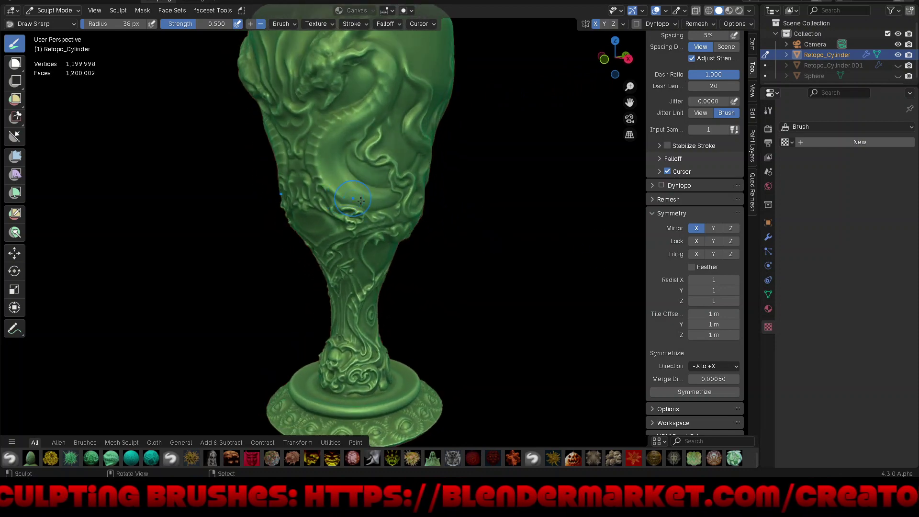
scroll(361, 201, down, 3)
mouse_move(262, 245)
middle_down()
mouse_move(365, 229)
mouse_move(253, 225)
mouse_move(73, 197)
mouse_move(127, 208)
mouse_move(188, 250)
mouse_move(177, 242)
middle_up()
scroll(421, 173, up, 1)
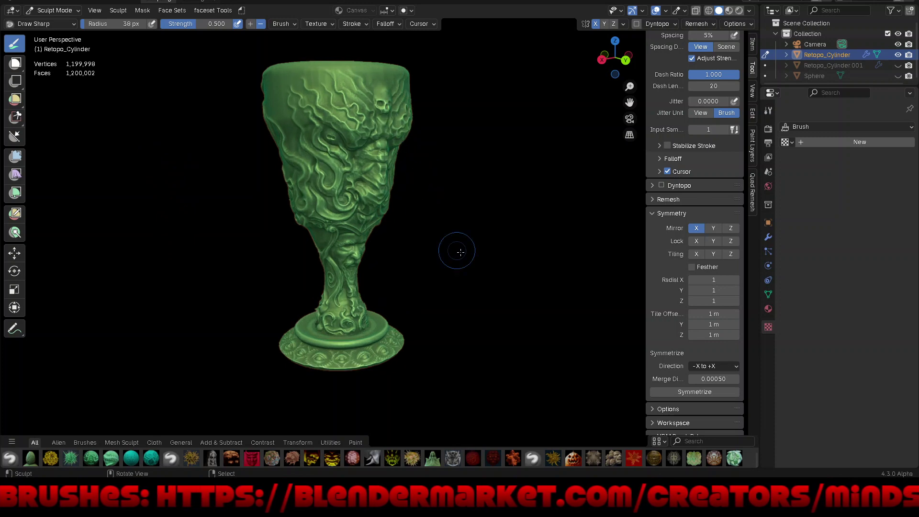
middle_drag(460, 252, 150, 76)
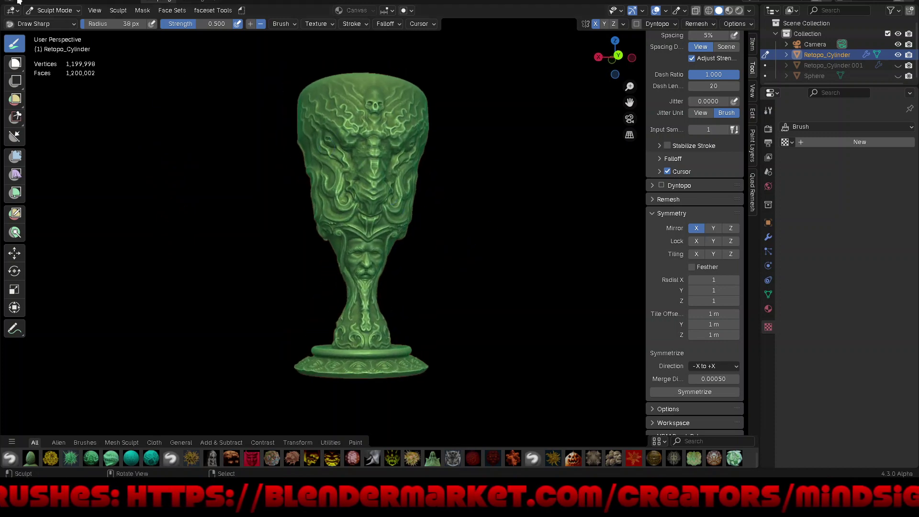
click(21, 1)
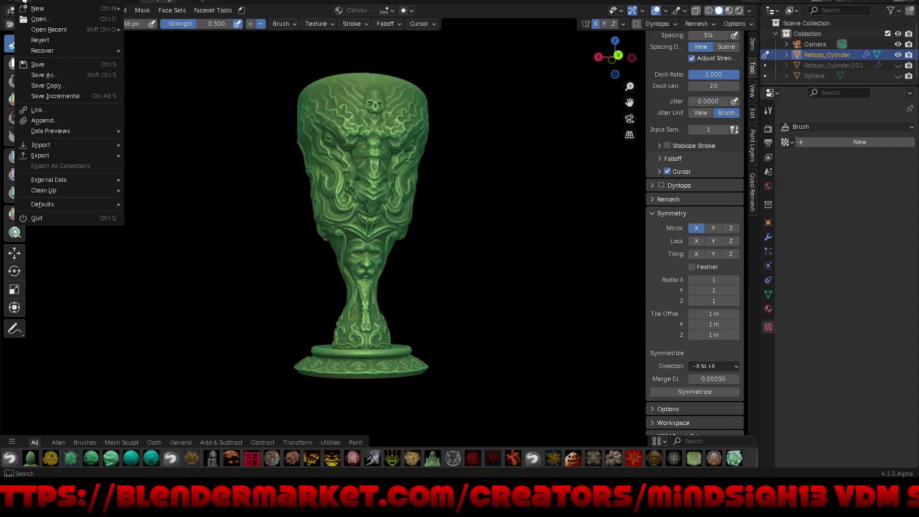
Save Dragon_Goblet.blend and review the goblet from several angles in a maximized viewport
click(47, 66)
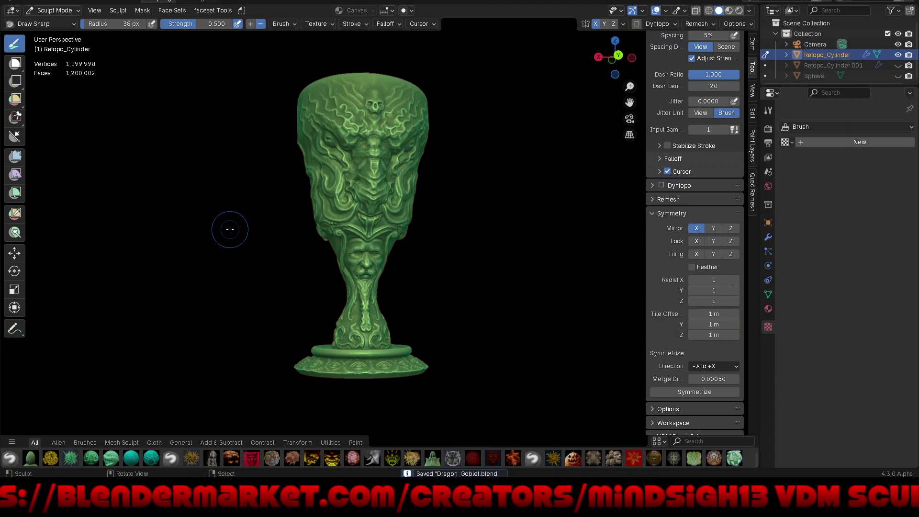
key(ctrl+alt+space)
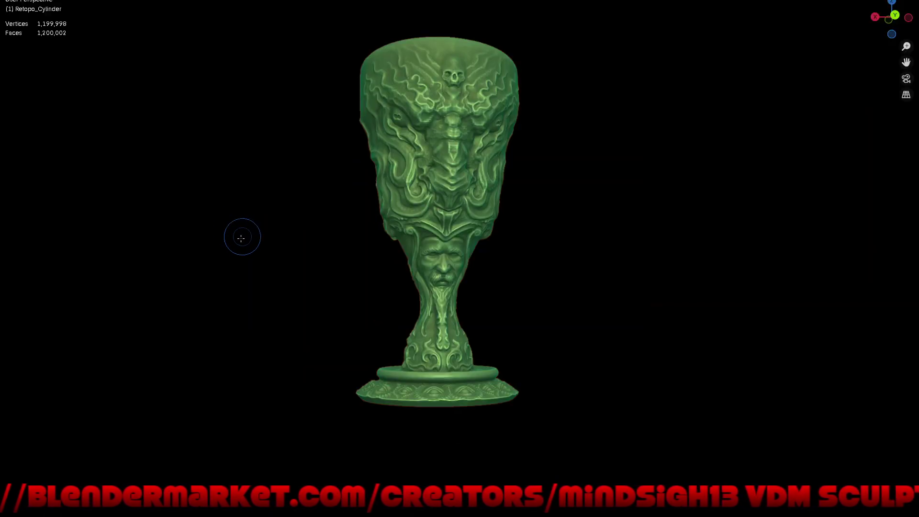
mouse_move(232, 213)
middle_down()
mouse_move(306, 244)
mouse_move(268, 234)
middle_up()
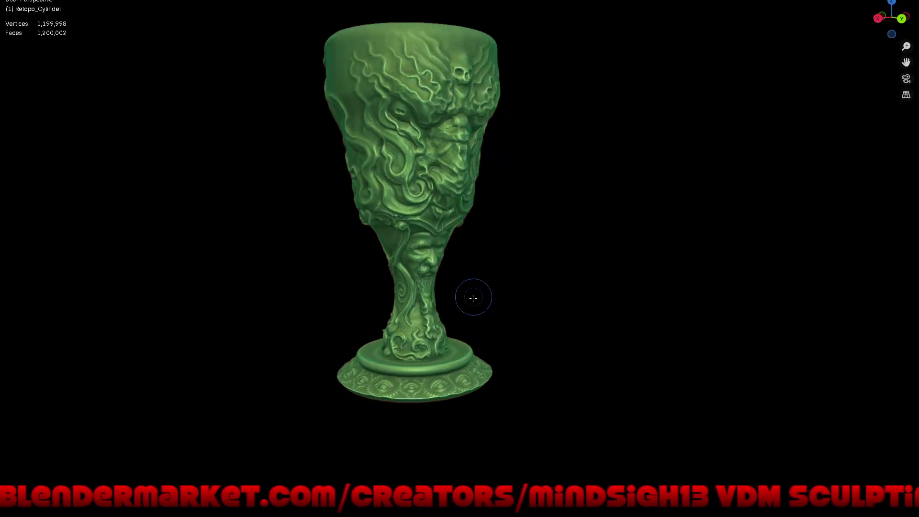
mouse_move(472, 297)
middle_down()
mouse_move(519, 299)
mouse_move(495, 285)
mouse_move(516, 275)
mouse_move(335, 255)
mouse_move(277, 265)
middle_up()
mouse_move(260, 274)
middle_down()
mouse_move(251, 280)
mouse_move(357, 299)
mouse_move(349, 267)
mouse_move(634, 290)
mouse_move(692, 341)
mouse_move(617, 285)
middle_up()
Restore the full interface, show the Boolean modifiers, and enter Object Mode
key(ctrl+alt+space)
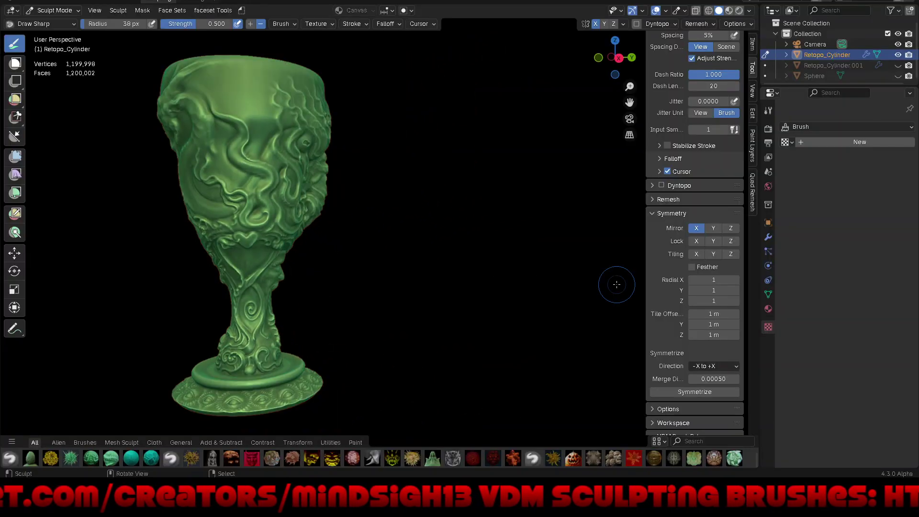
click(770, 236)
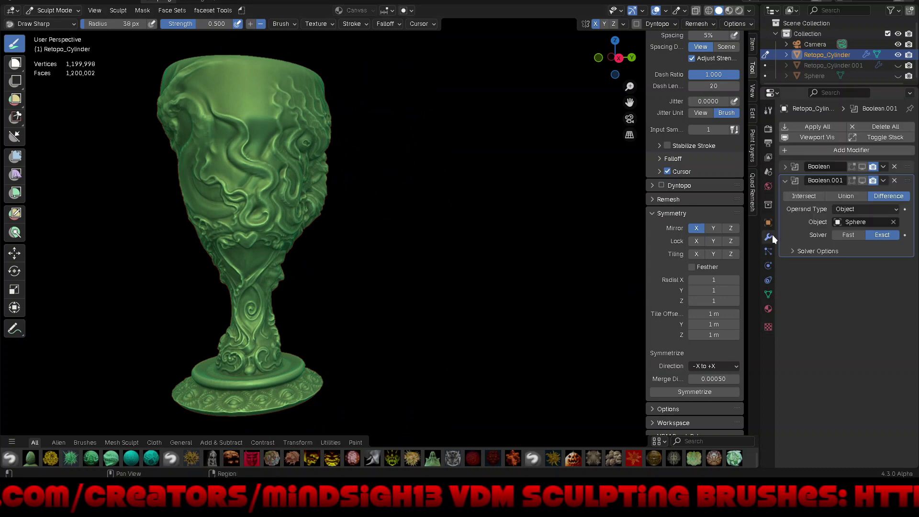
click(47, 10)
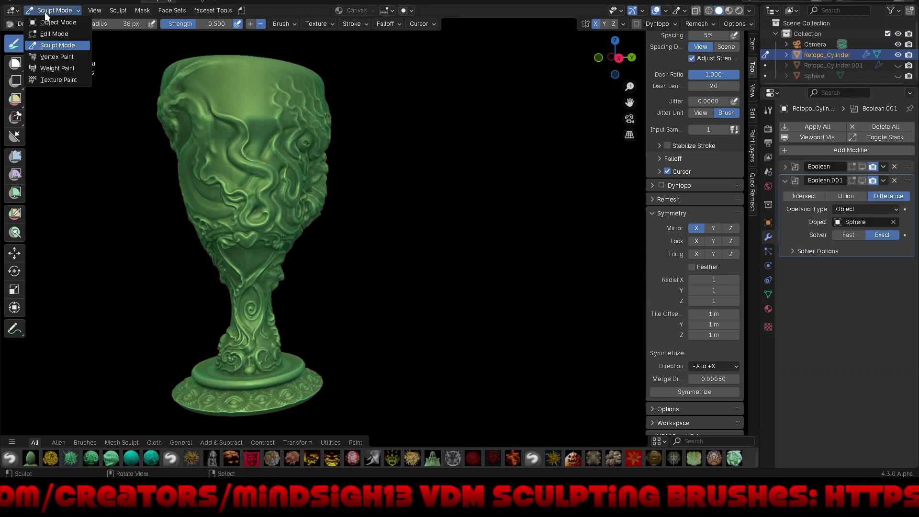
click(54, 23)
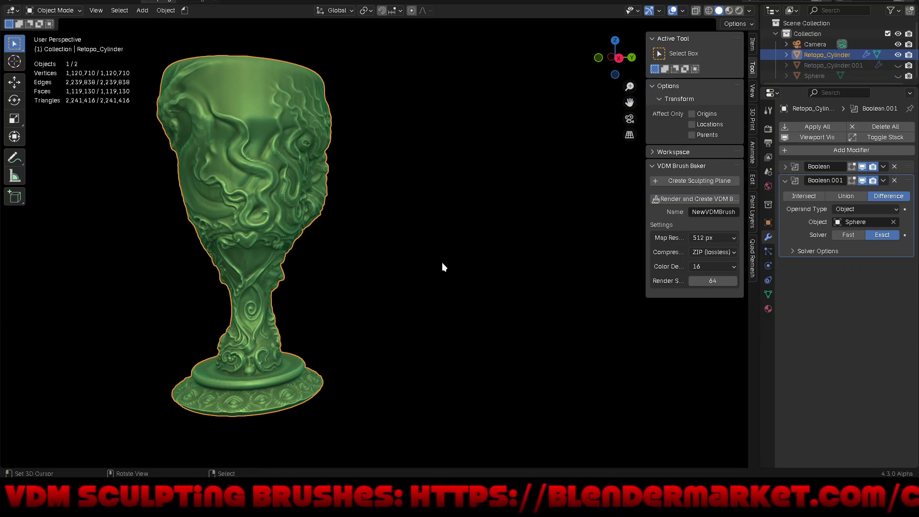
mouse_move(442, 264)
middle_down()
mouse_move(441, 348)
mouse_move(410, 394)
mouse_move(312, 309)
mouse_move(364, 311)
mouse_move(400, 346)
mouse_move(376, 360)
mouse_move(367, 312)
mouse_move(470, 291)
mouse_move(409, 325)
mouse_move(449, 321)
mouse_move(480, 335)
mouse_move(421, 320)
mouse_move(435, 306)
mouse_move(458, 361)
mouse_move(453, 428)
mouse_move(449, 292)
mouse_move(458, 252)
mouse_move(432, 366)
mouse_move(408, 372)
mouse_move(386, 307)
mouse_move(517, 324)
mouse_move(488, 337)
mouse_move(510, 322)
mouse_move(503, 311)
mouse_move(410, 306)
middle_up()
mouse_move(493, 292)
middle_down()
mouse_move(374, 306)
mouse_move(454, 295)
mouse_move(423, 286)
mouse_move(468, 283)
mouse_move(455, 314)
mouse_move(478, 318)
mouse_move(472, 310)
mouse_move(482, 306)
mouse_move(478, 320)
middle_up()
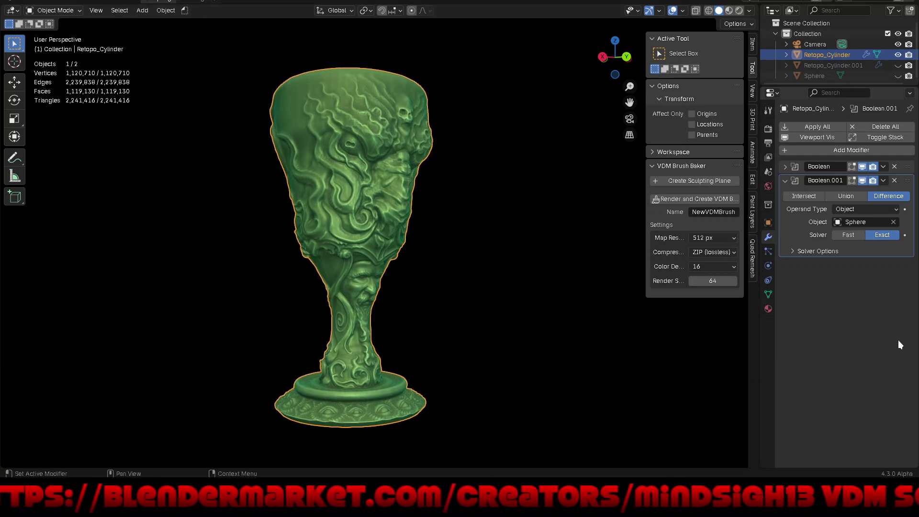